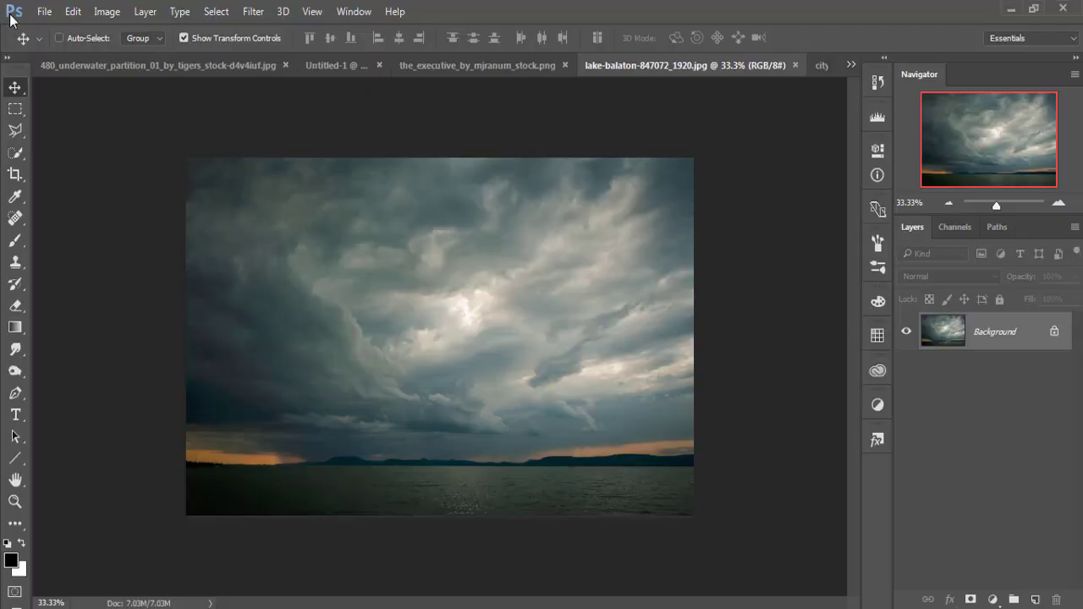
- Create a new blank white document using the 1280 px × 720 px preset
{"action": "left_click", "coordinate": [45, 13]}
{"action": "left_click", "coordinate": [51, 29]}
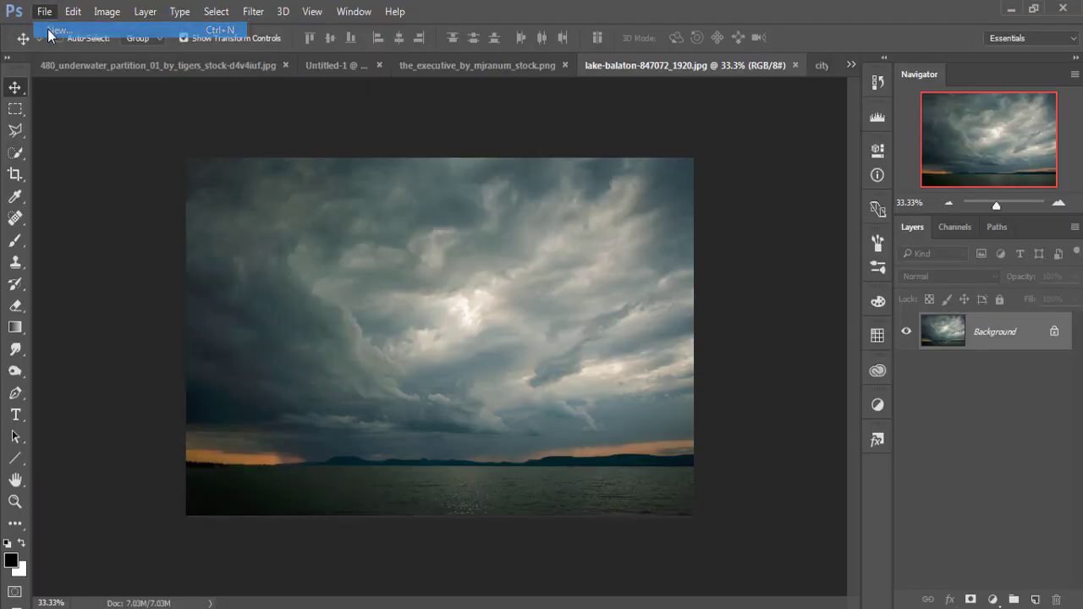
{"action": "left_click", "coordinate": [610, 147]}
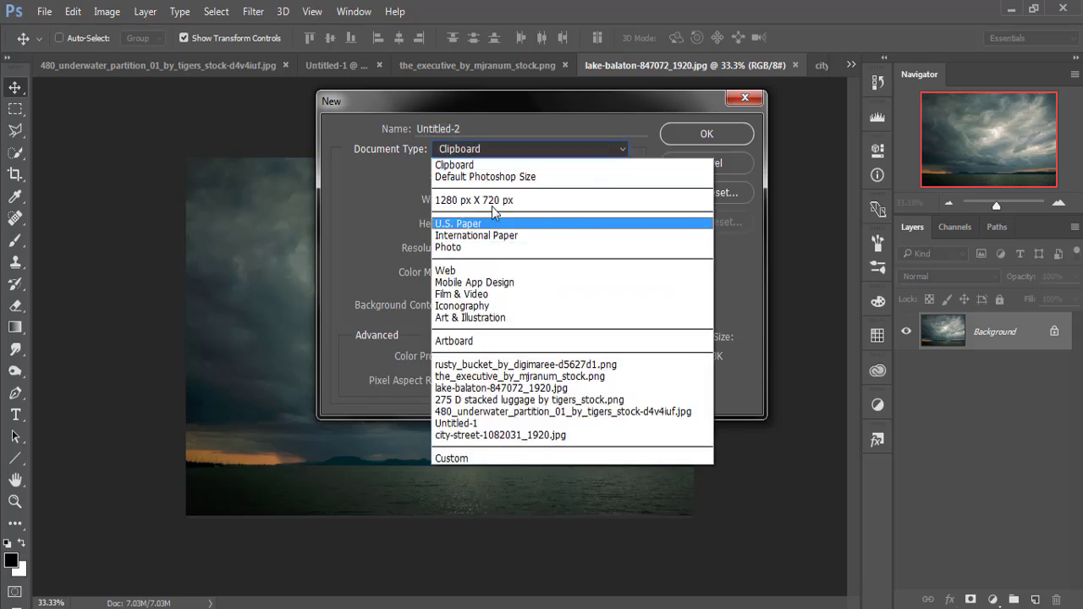
{"action": "left_click", "coordinate": [494, 198]}
{"action": "left_click", "coordinate": [689, 138]}
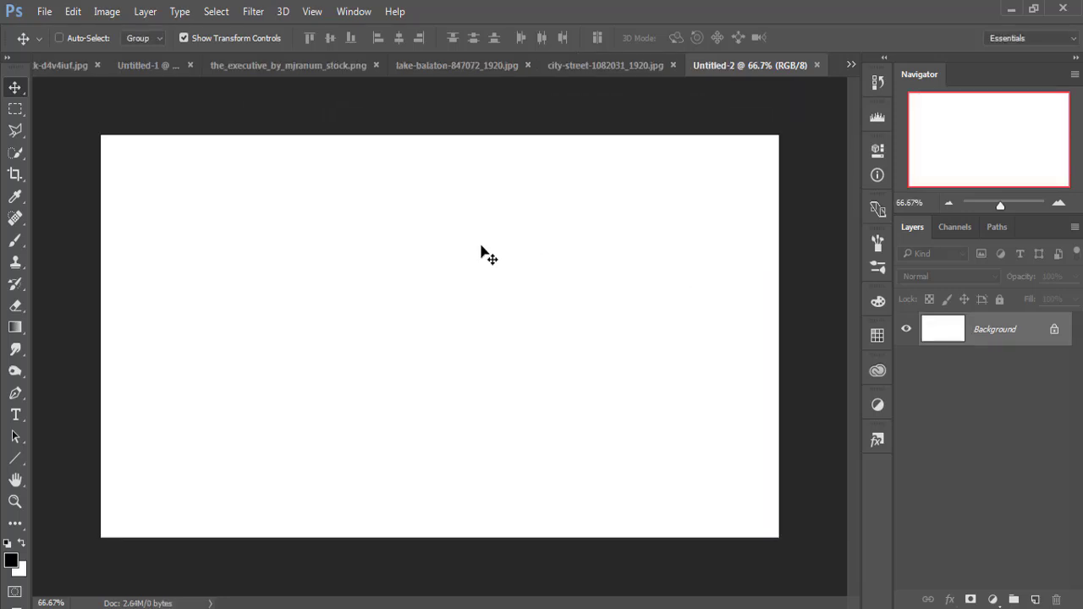
- Float the lake and street photo windows and drag the Paris street photo into Untitled-2
{"action": "left_click", "coordinate": [589, 67]}
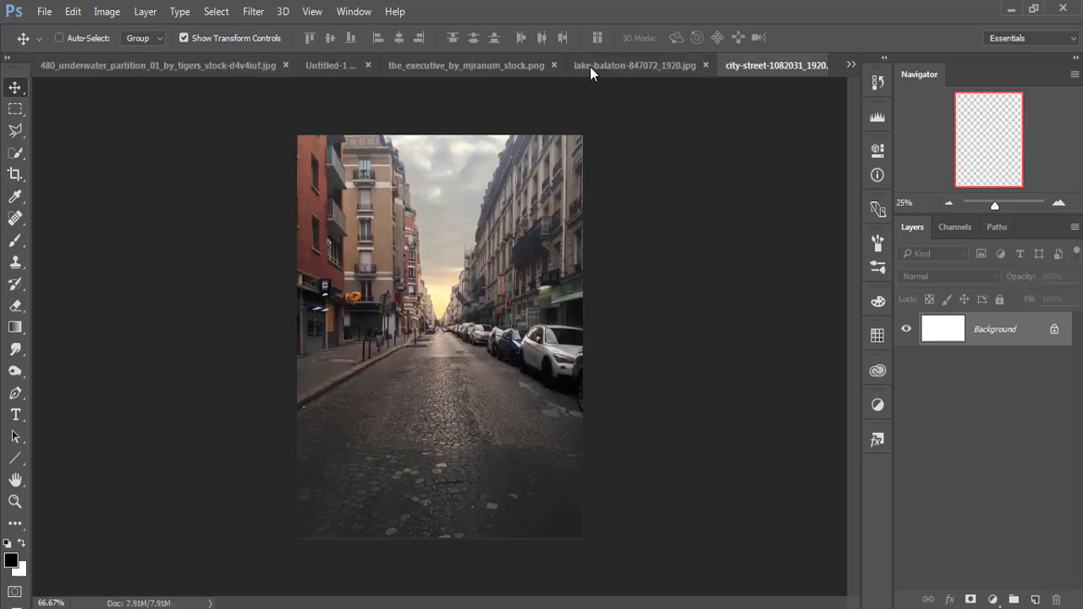
{"action": "left_click_drag", "start_coordinate": [605, 64], "coordinate": [593, 126]}
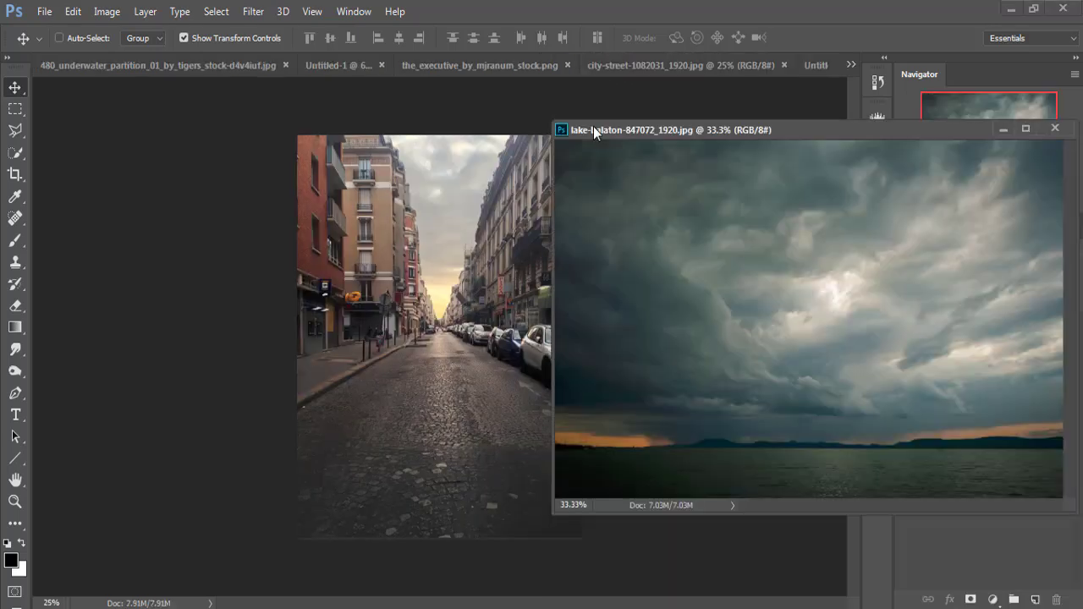
{"action": "left_click", "coordinate": [653, 64]}
{"action": "left_click_drag", "start_coordinate": [653, 64], "coordinate": [644, 106]}
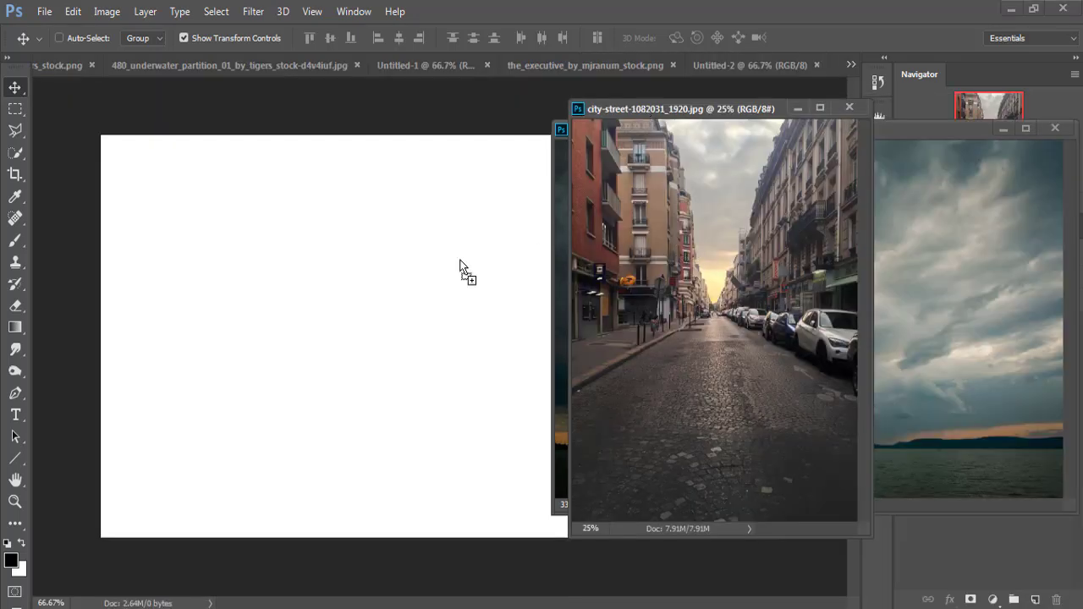
{"action": "left_click_drag", "start_coordinate": [464, 269], "coordinate": [362, 280]}
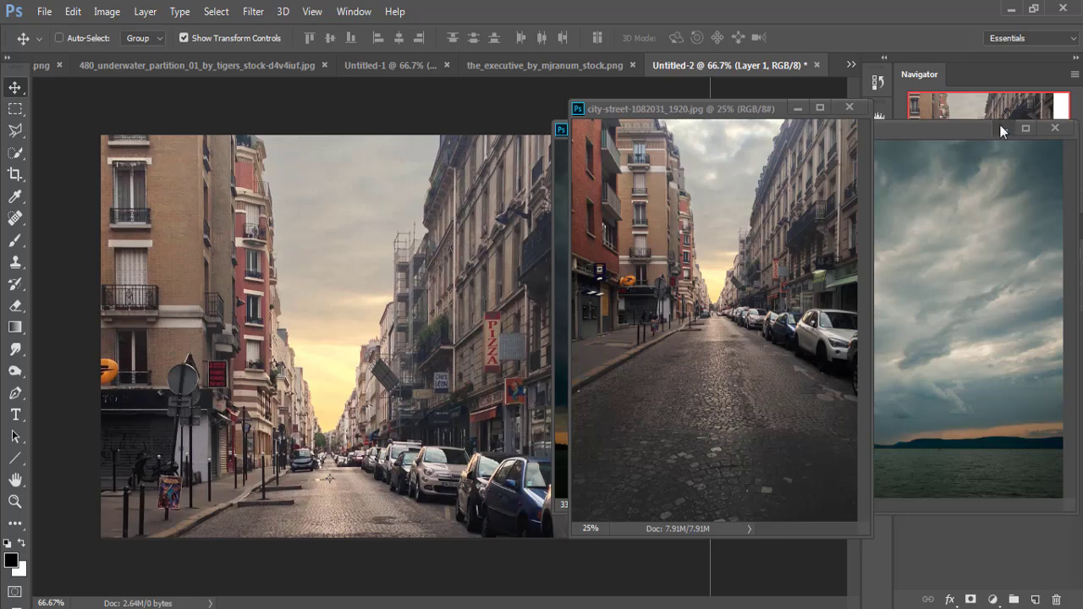
{"action": "left_click", "coordinate": [1002, 125]}
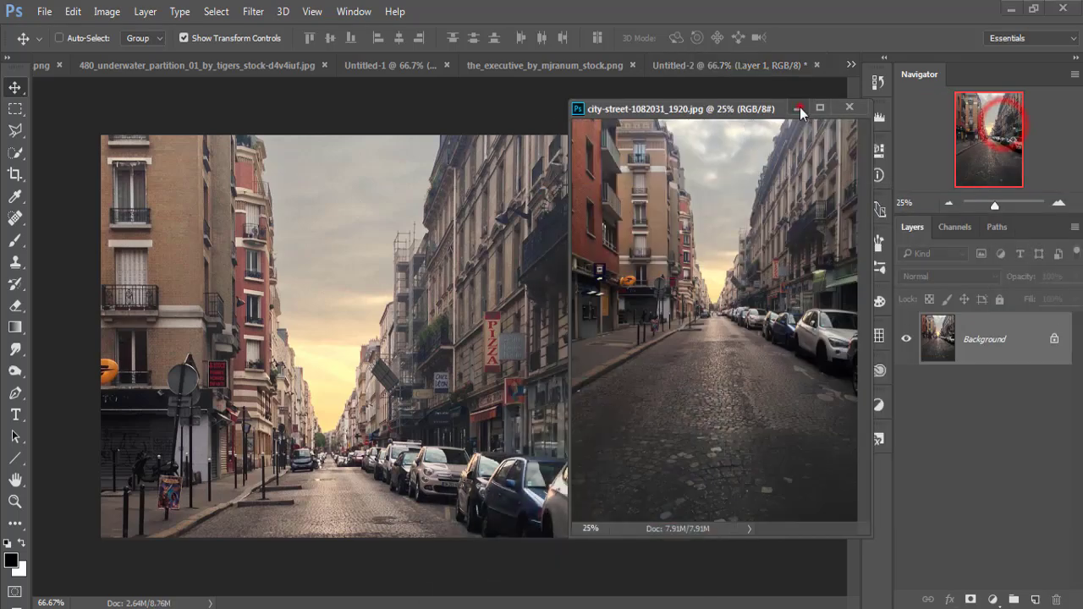
{"action": "left_click", "coordinate": [800, 109]}
{"action": "left_click_drag", "start_coordinate": [573, 226], "coordinate": [715, 254]}
- Scale the street photo to about 70 percent and nudge it into place
{"action": "key", "text": "ctrl+t"}
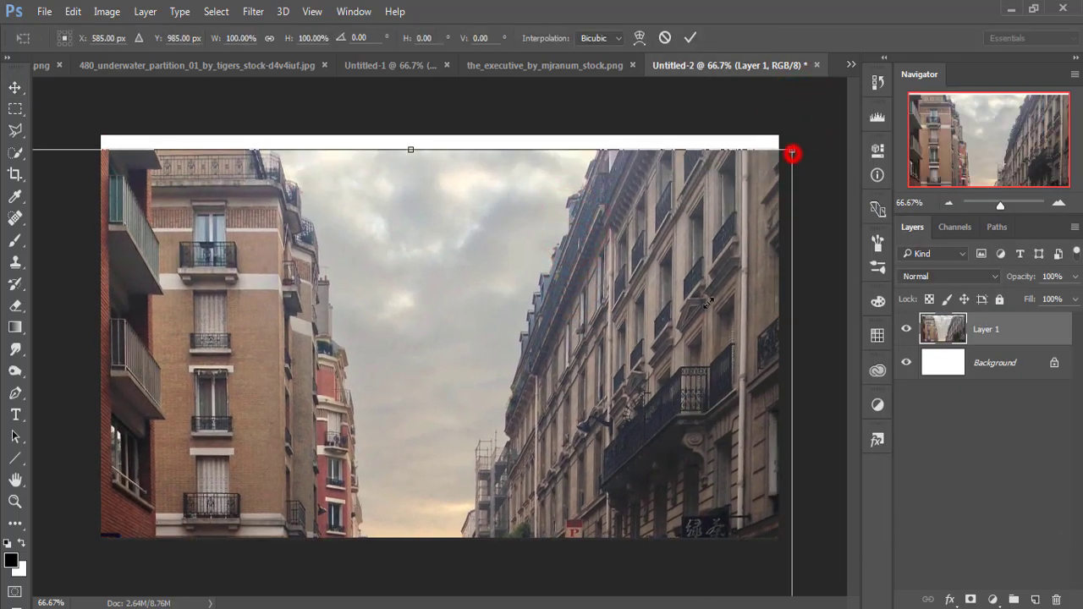
{"action": "mouse_move", "coordinate": [791, 153]}
{"action": "left_mouse_down"}
{"action": "mouse_move", "coordinate": [618, 159]}
{"action": "mouse_move", "coordinate": [618, 182]}
{"action": "left_mouse_up"}
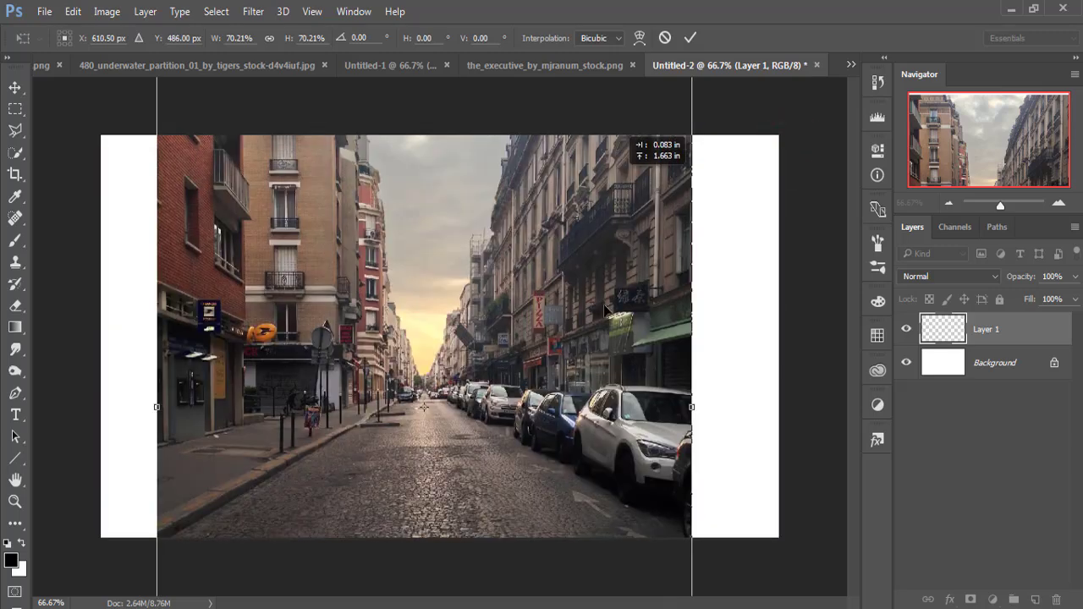
{"action": "left_click_drag", "start_coordinate": [600, 280], "coordinate": [618, 282]}
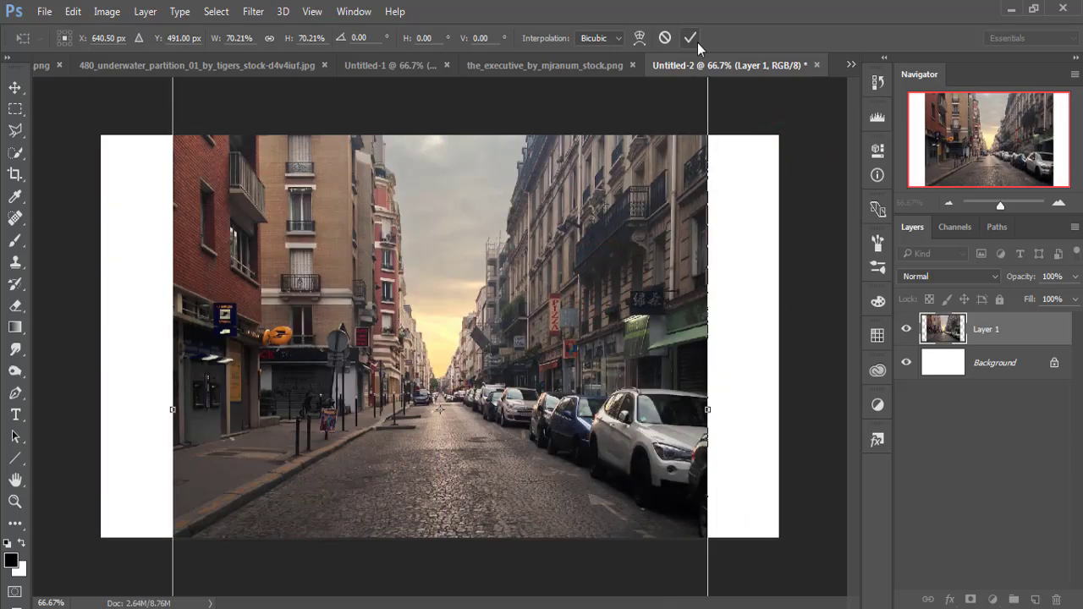
{"action": "left_click", "coordinate": [690, 37]}
{"action": "left_click", "coordinate": [573, 248]}
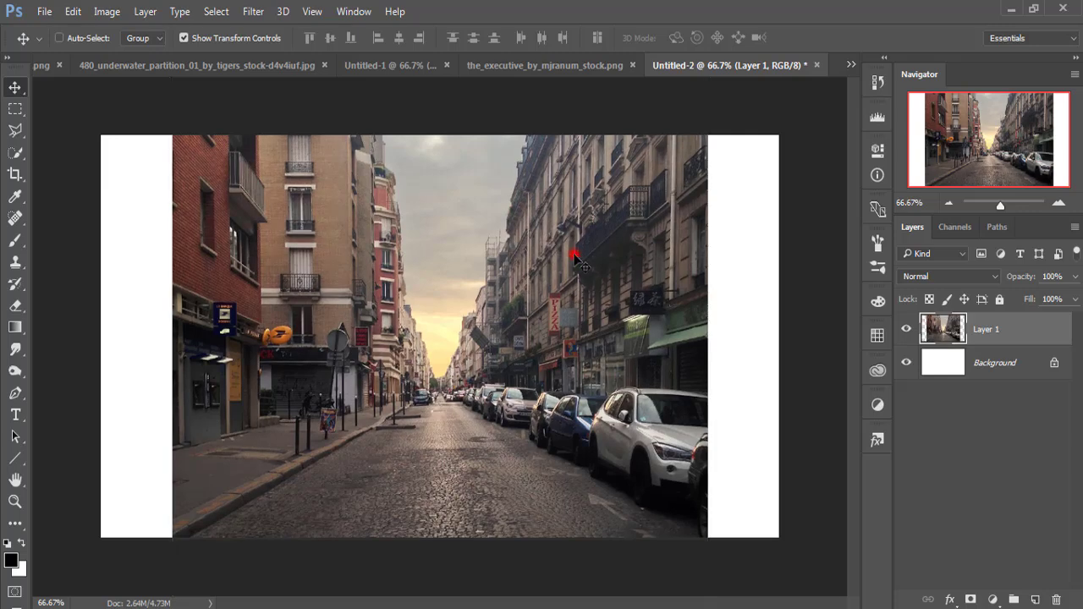
- Stretch the street photo's left and right edges out to the canvas sides
{"action": "key", "text": "ctrl+t"}
{"action": "left_click_drag", "start_coordinate": [708, 410], "coordinate": [778, 404]}
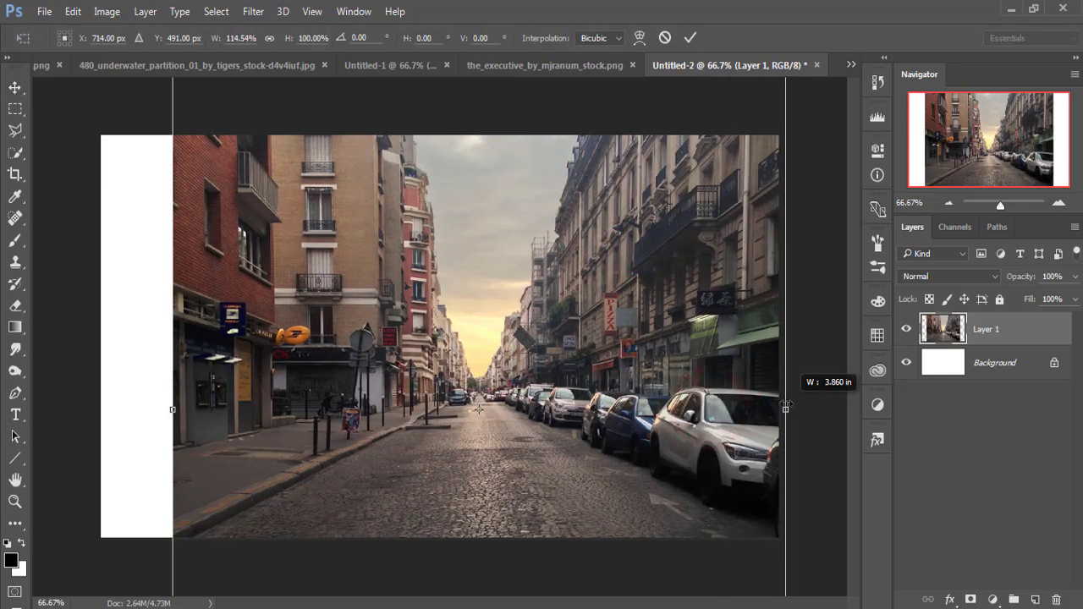
{"action": "left_click_drag", "start_coordinate": [173, 413], "coordinate": [100, 412]}
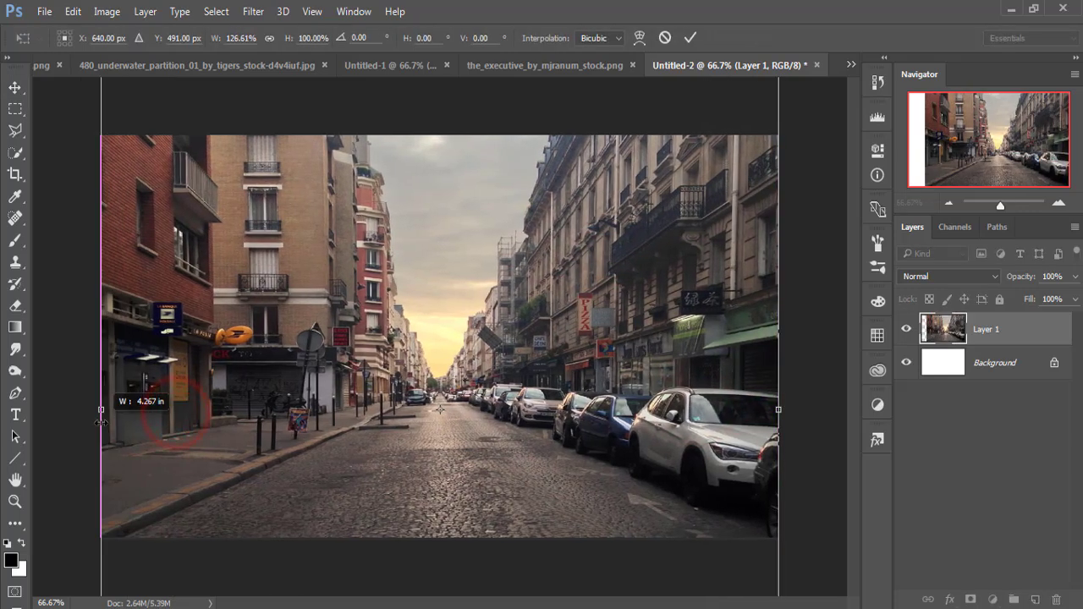
{"action": "left_click", "coordinate": [690, 37]}
{"action": "left_click", "coordinate": [499, 391]}
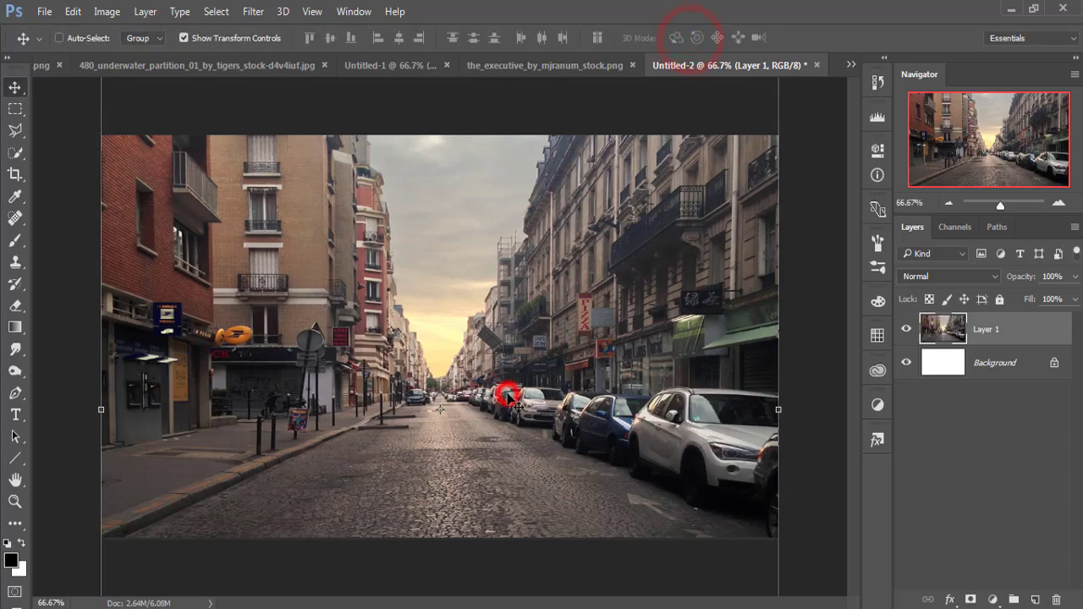
- Fit the photo's top and bottom edges to the canvas height and select Layer 1
{"action": "key", "text": "ctrl+minus"}
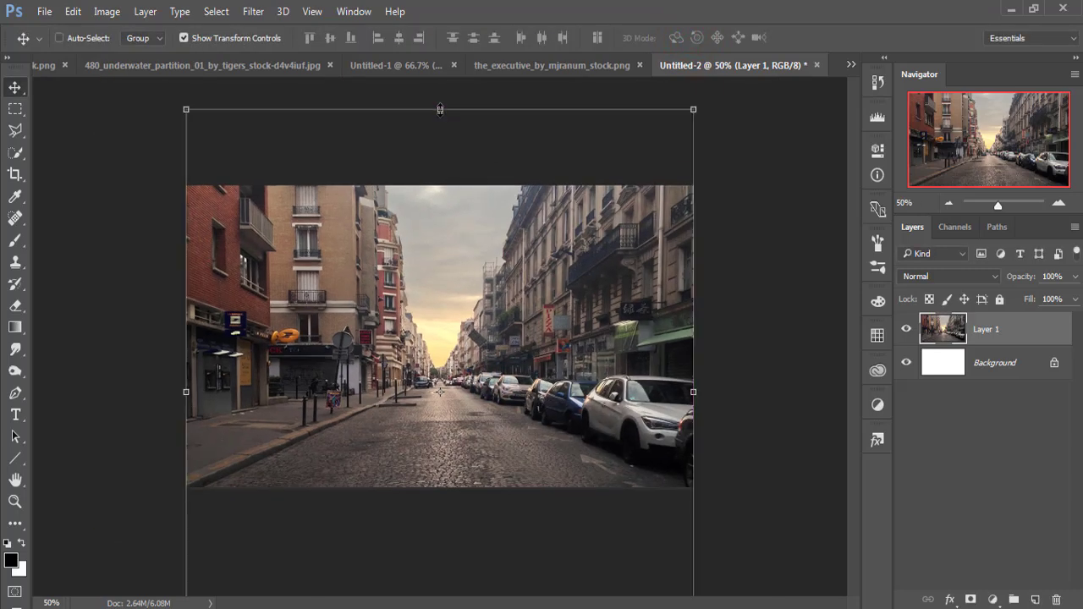
{"action": "left_click_drag", "start_coordinate": [441, 107], "coordinate": [440, 138]}
{"action": "key", "text": "ctrl+minus"}
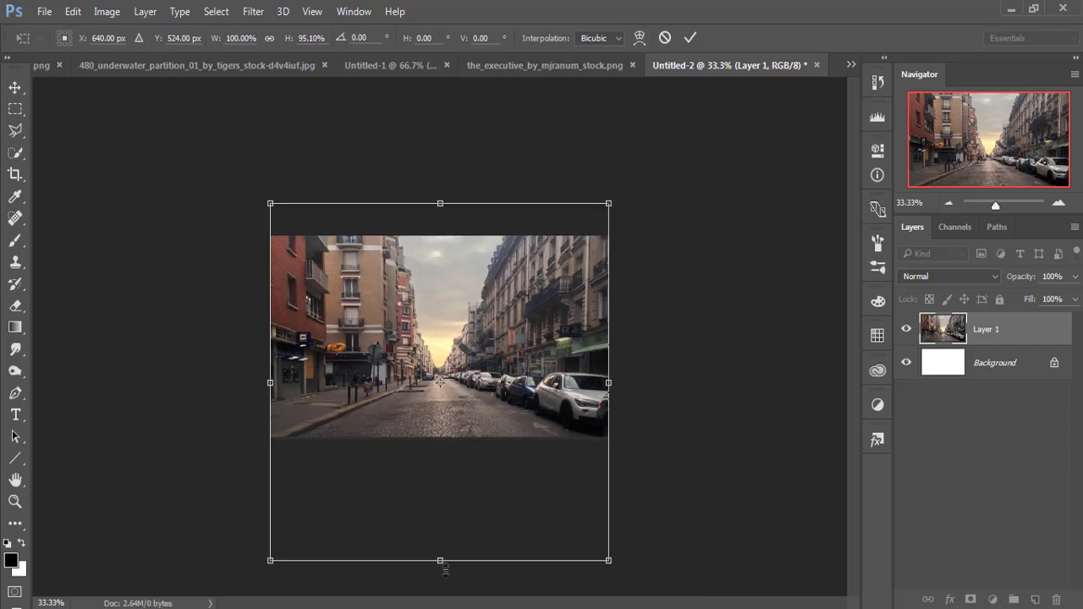
{"action": "left_click_drag", "start_coordinate": [440, 563], "coordinate": [440, 542]}
{"action": "left_click", "coordinate": [691, 37]}
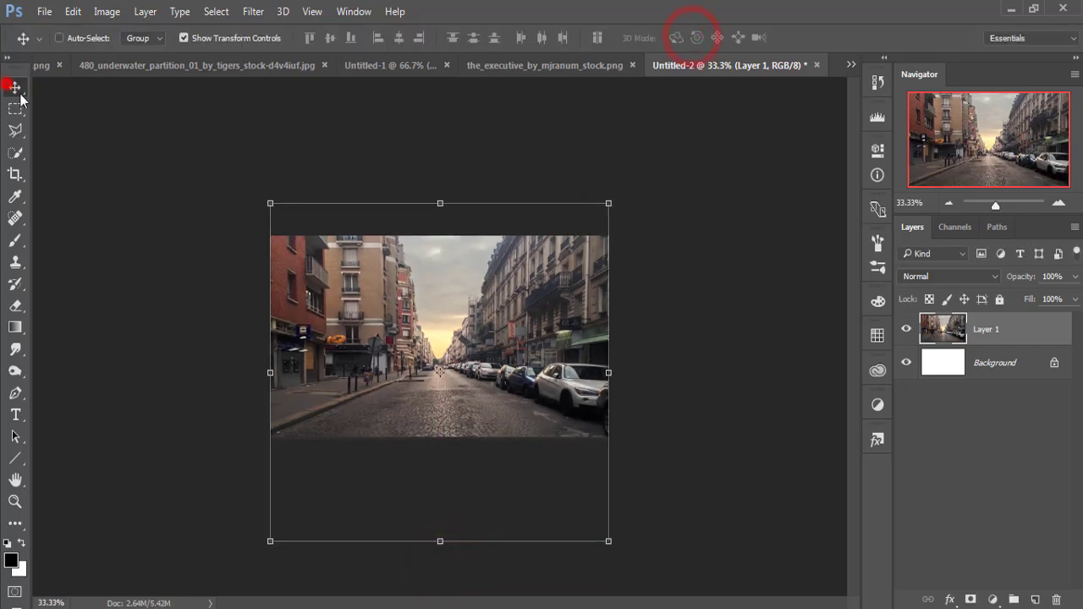
{"action": "key", "text": "ctrl+plus"}
{"action": "key", "text": "ctrl+plus"}
{"action": "left_click", "coordinate": [1033, 334]}
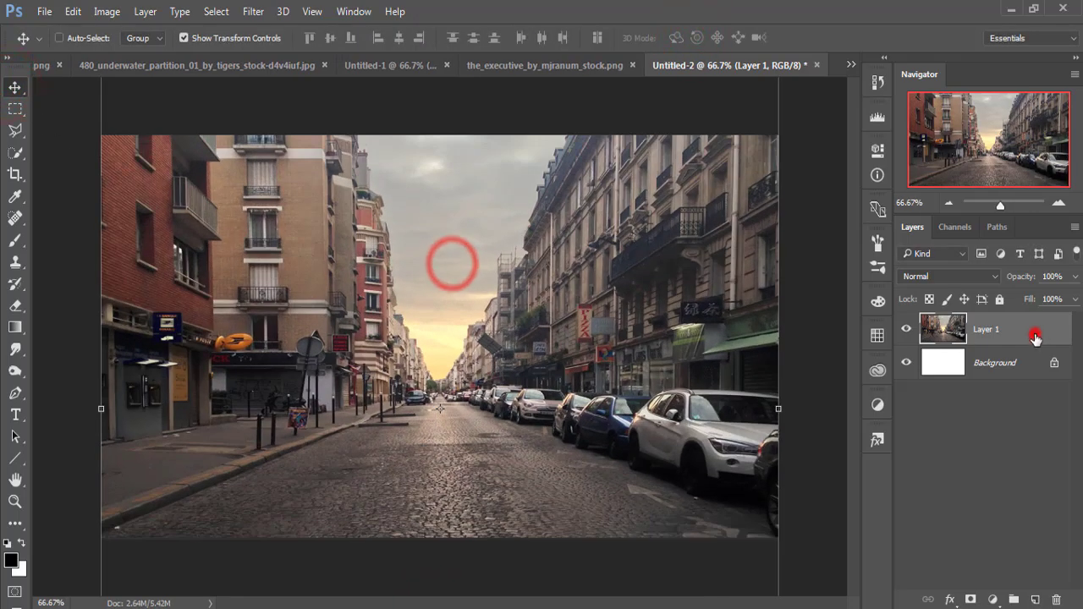
{"action": "left_click", "coordinate": [1030, 335]}
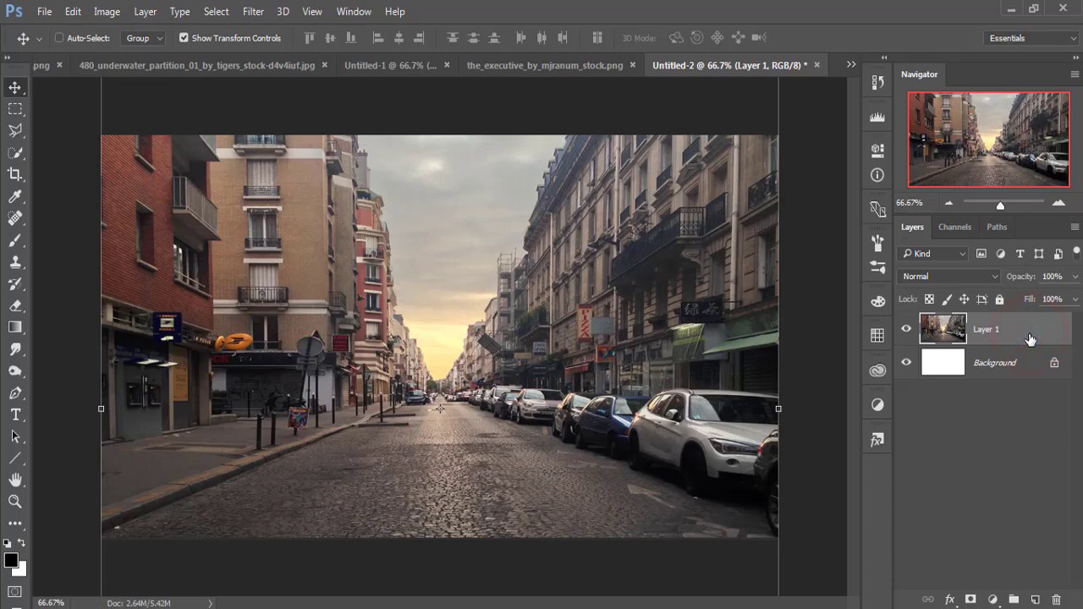
- Add a Color Balance adjustment shifting the street's midtones slightly toward red and green
{"action": "left_click", "coordinate": [992, 600]}
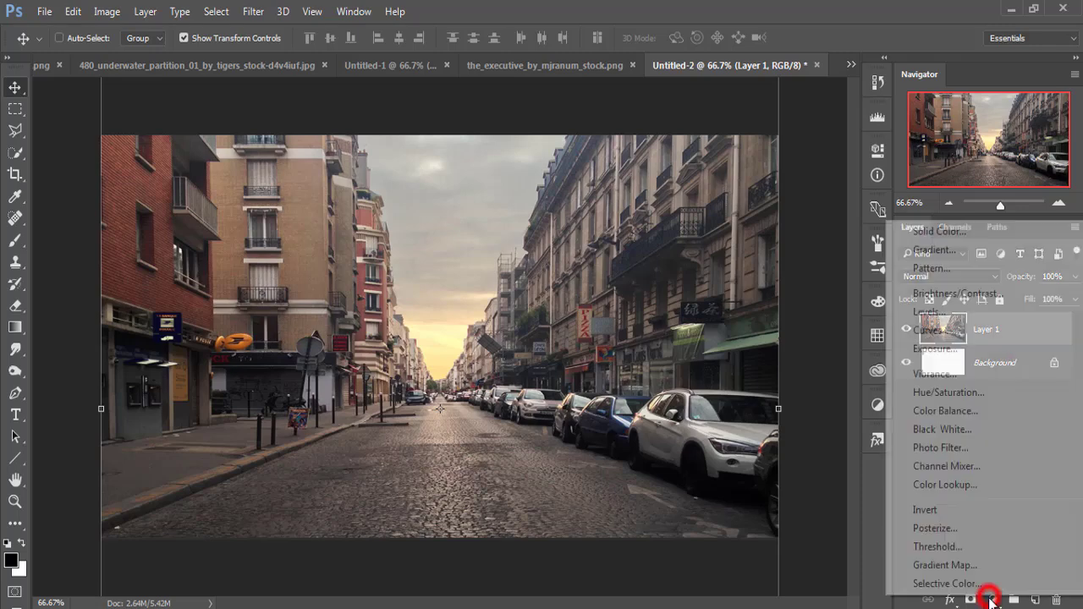
{"action": "left_click", "coordinate": [965, 412]}
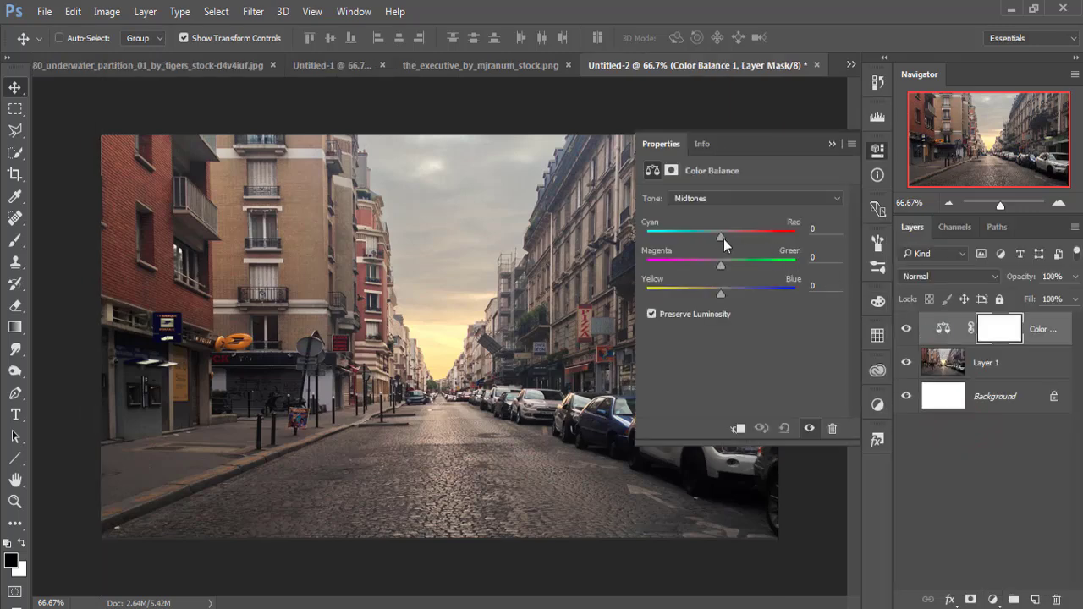
{"action": "left_click_drag", "start_coordinate": [722, 239], "coordinate": [732, 238]}
{"action": "left_click_drag", "start_coordinate": [722, 265], "coordinate": [728, 268]}
{"action": "left_click", "coordinate": [832, 144]}
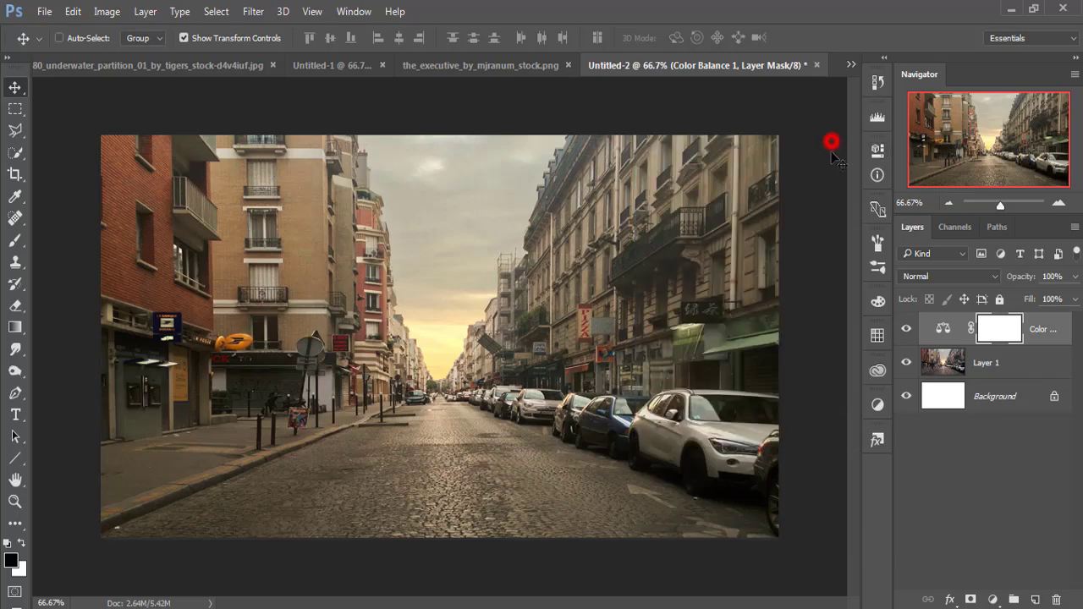
{"action": "left_click", "coordinate": [1041, 332]}
- Try adding a Levels adjustment layer, then undo it
{"action": "left_click", "coordinate": [993, 599]}
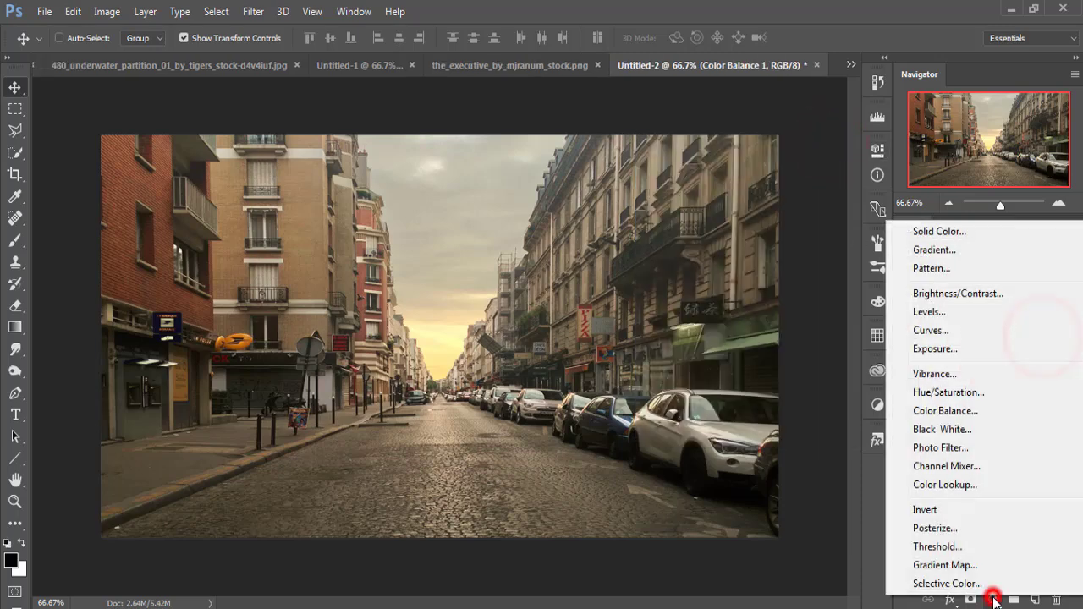
{"action": "key", "text": "Escape"}
{"action": "left_click", "coordinate": [950, 328]}
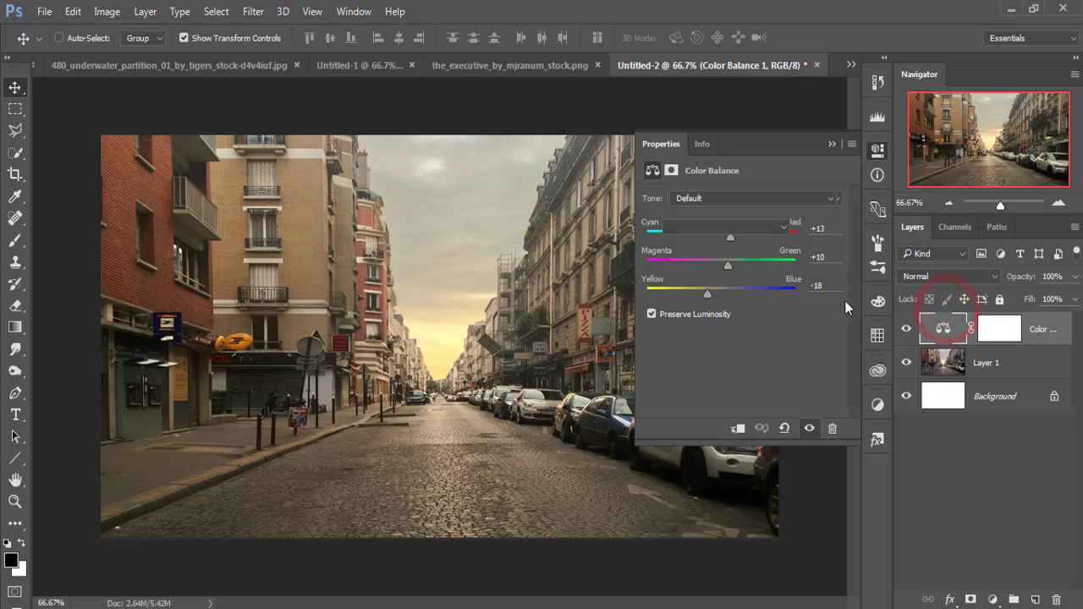
{"action": "key", "text": "ctrl+l"}
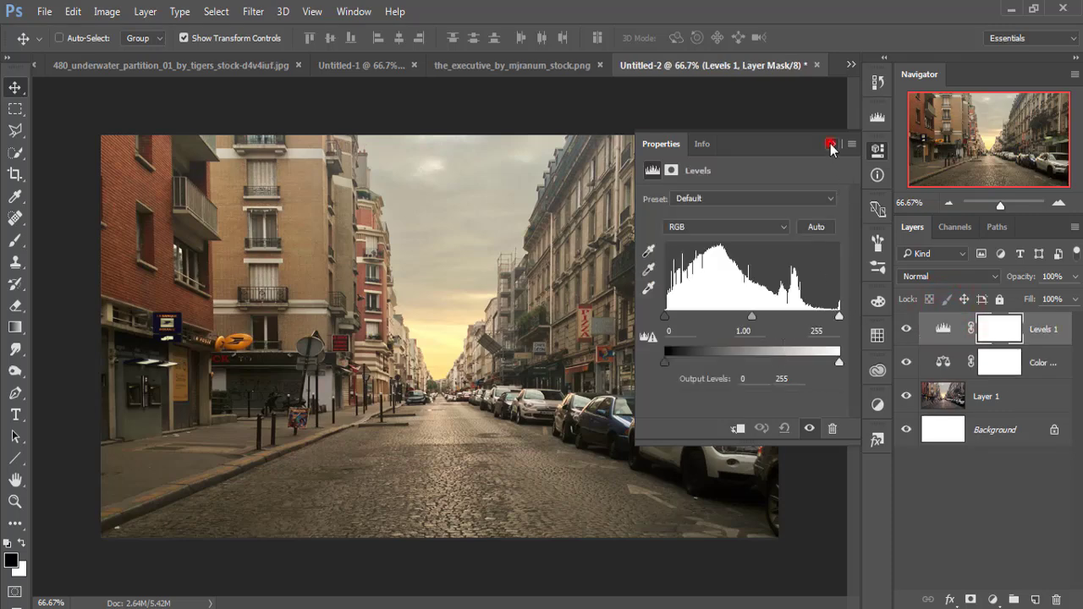
{"action": "left_click", "coordinate": [830, 146]}
{"action": "key", "text": "ctrl+z"}
- Add a Brightness/Contrast adjustment with Brightness 16 and Contrast 1
{"action": "left_click", "coordinate": [993, 600]}
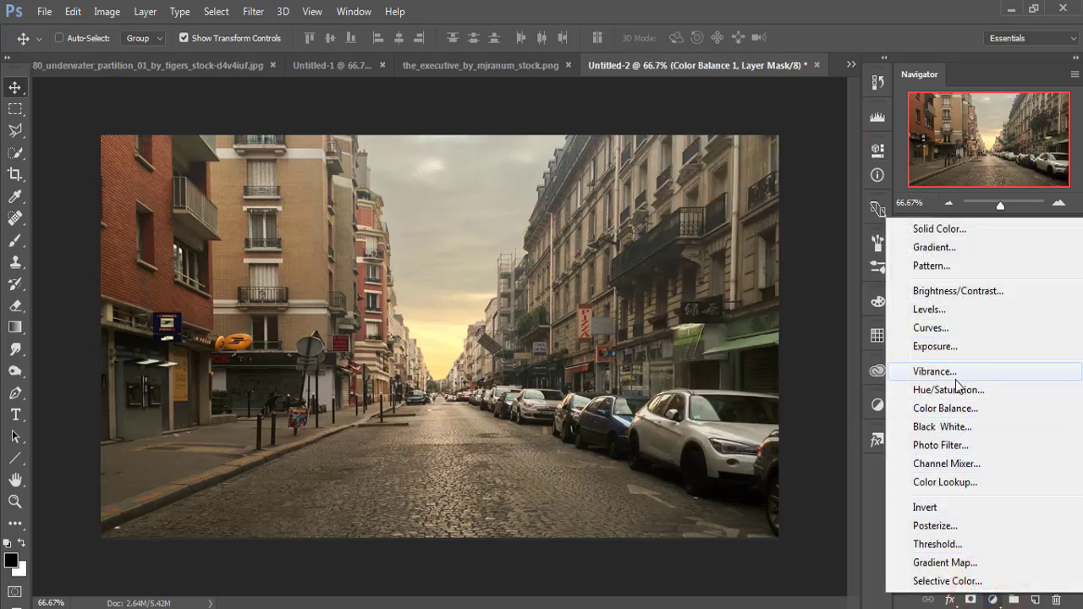
{"action": "left_click", "coordinate": [958, 291]}
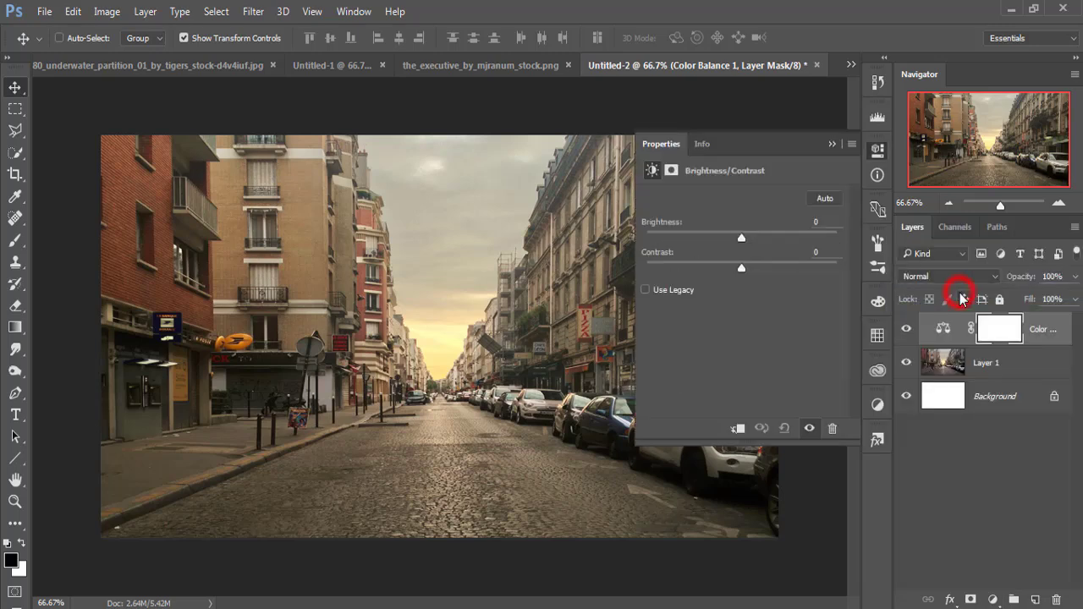
{"action": "mouse_move", "coordinate": [743, 239]}
{"action": "left_mouse_down"}
{"action": "mouse_move", "coordinate": [752, 239]}
{"action": "mouse_move", "coordinate": [743, 270]}
{"action": "left_mouse_up"}
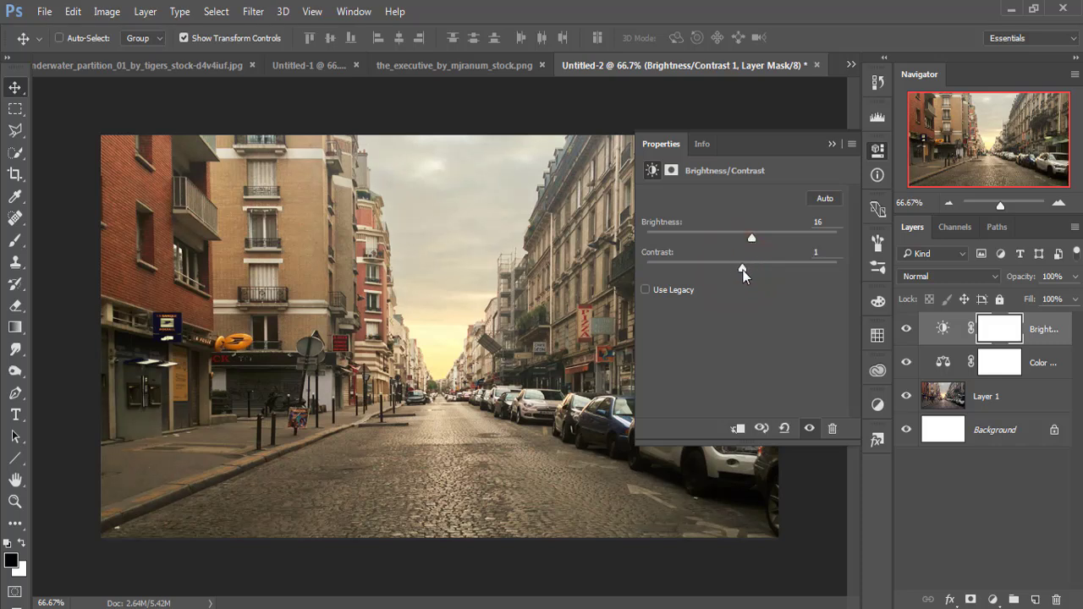
{"action": "left_click", "coordinate": [833, 146]}
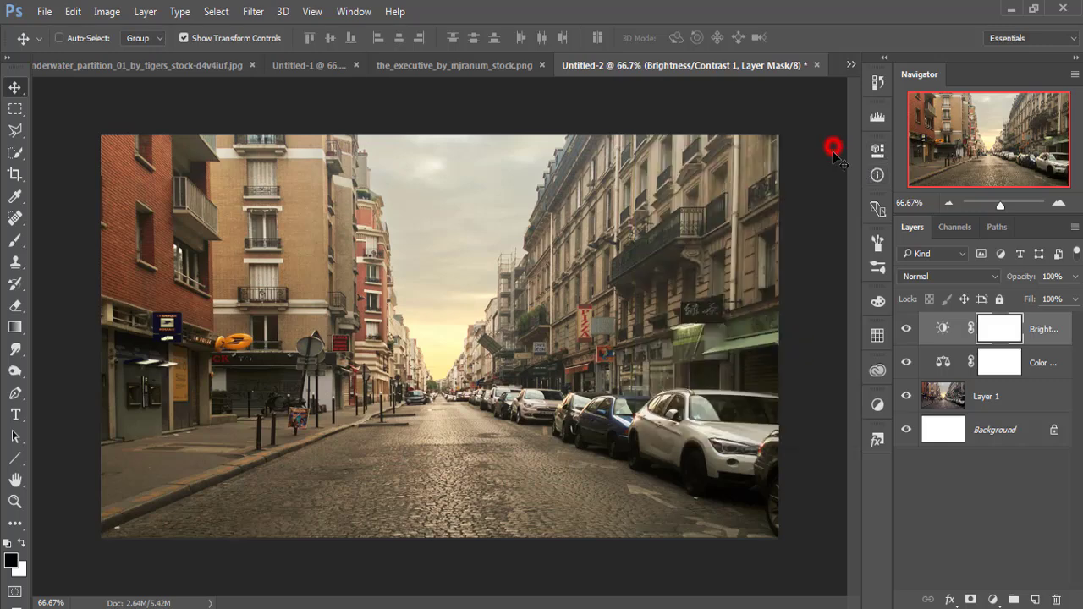
{"action": "left_click", "coordinate": [1047, 329]}
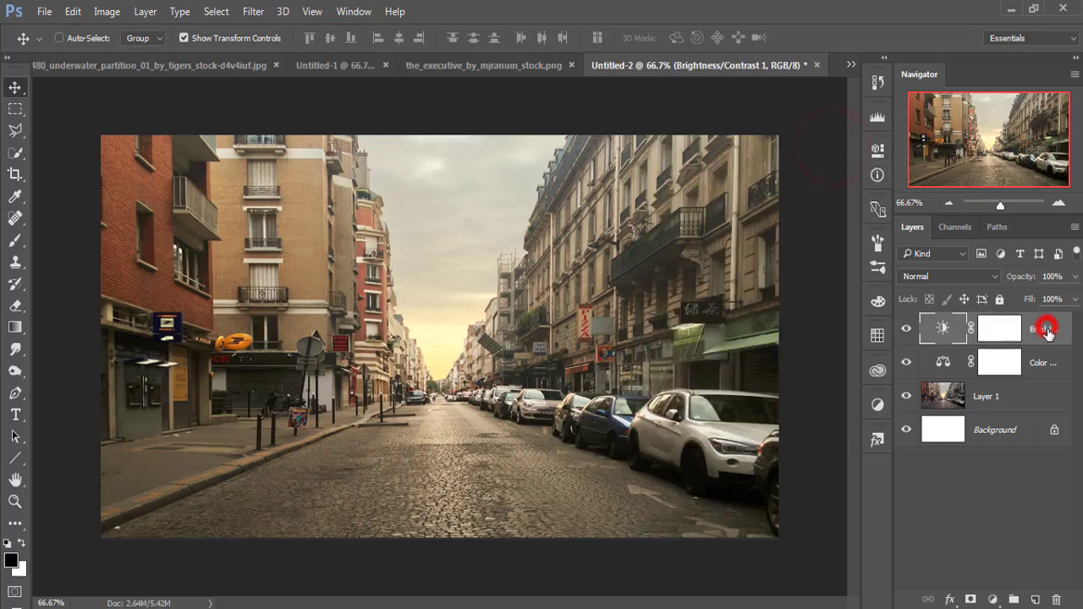
{"action": "left_click", "coordinate": [852, 64]}
- Float the businesswoman image and drag her into the street composite as Layer 2
{"action": "left_click", "coordinate": [624, 143]}
{"action": "left_click_drag", "start_coordinate": [644, 64], "coordinate": [652, 123]}
{"action": "left_click_drag", "start_coordinate": [721, 234], "coordinate": [452, 286]}
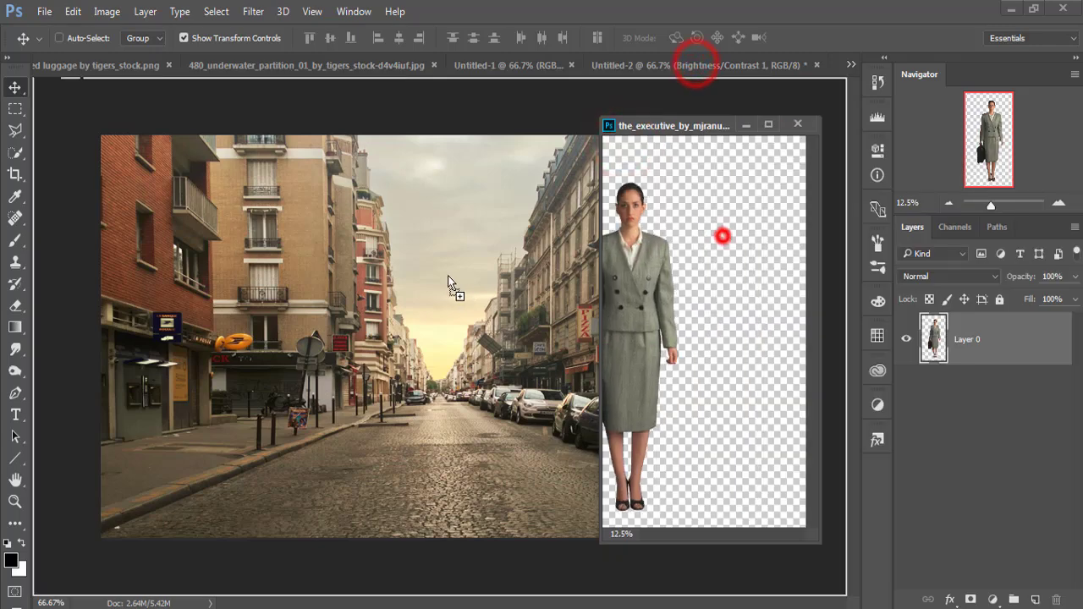
{"action": "left_click", "coordinate": [742, 125]}
{"action": "left_click_drag", "start_coordinate": [488, 219], "coordinate": [504, 385]}
- Scale the businesswoman to about 19% and stand her in the middle of the street
{"action": "key", "text": "ctrl+t"}
{"action": "left_click_drag", "start_coordinate": [675, 97], "coordinate": [533, 458]}
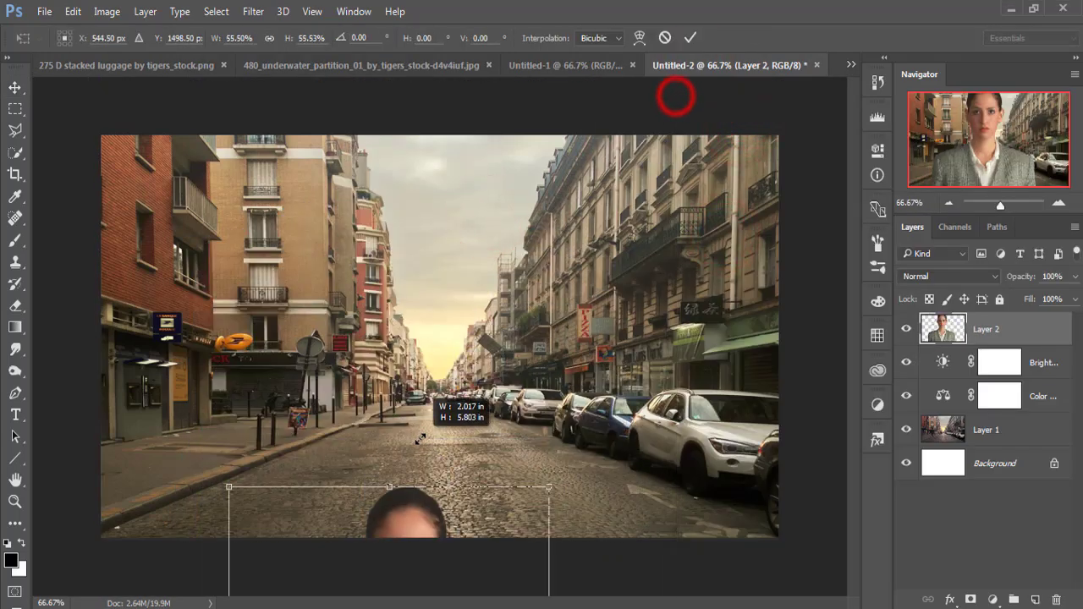
{"action": "left_click_drag", "start_coordinate": [445, 513], "coordinate": [445, 225]}
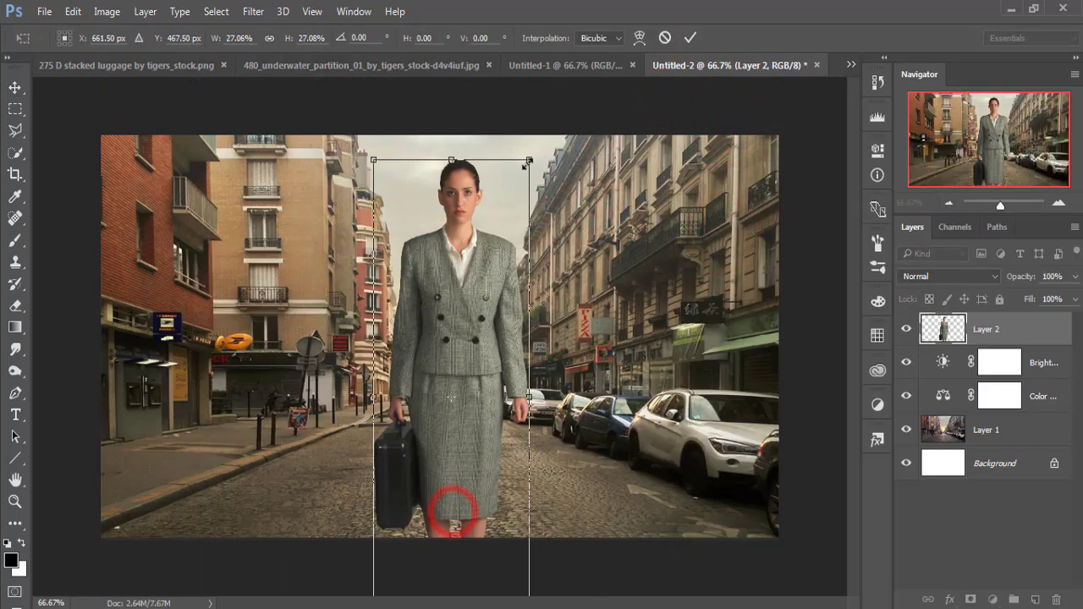
{"action": "left_click_drag", "start_coordinate": [520, 158], "coordinate": [508, 229]}
{"action": "mouse_move", "coordinate": [479, 381]}
{"action": "left_mouse_down"}
{"action": "mouse_move", "coordinate": [478, 340]}
{"action": "mouse_move", "coordinate": [467, 336]}
{"action": "left_mouse_up"}
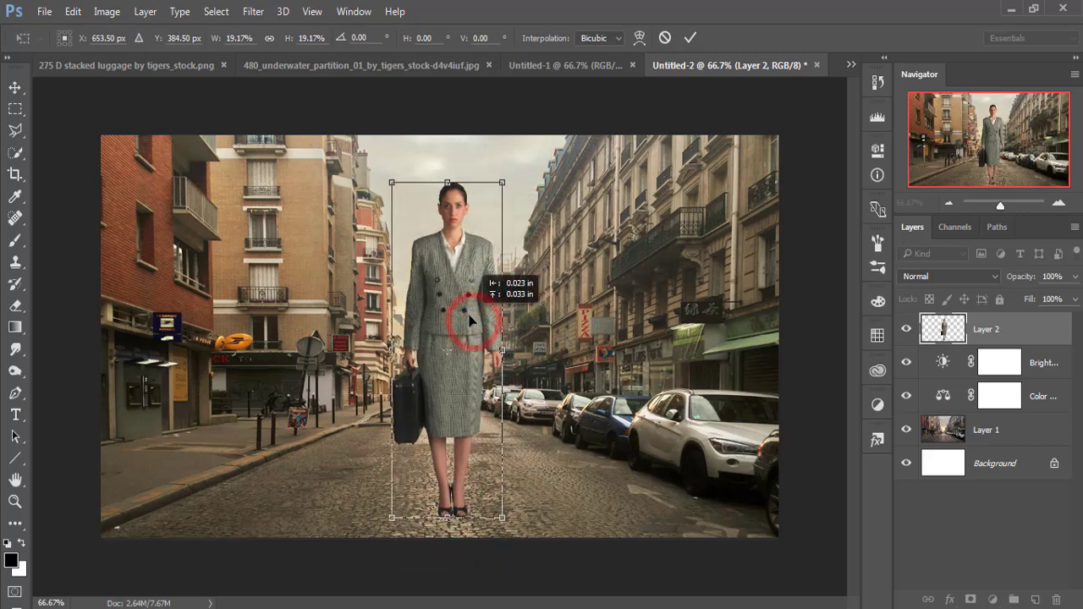
{"action": "left_click", "coordinate": [691, 37]}
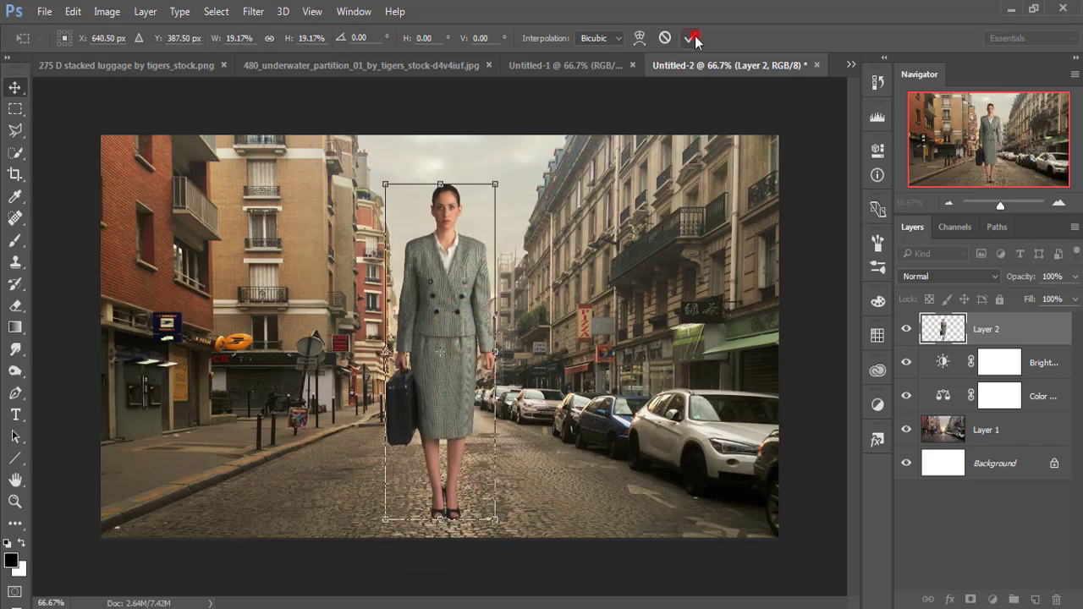
{"action": "left_click", "coordinate": [1027, 328]}
{"action": "left_click", "coordinate": [995, 599]}
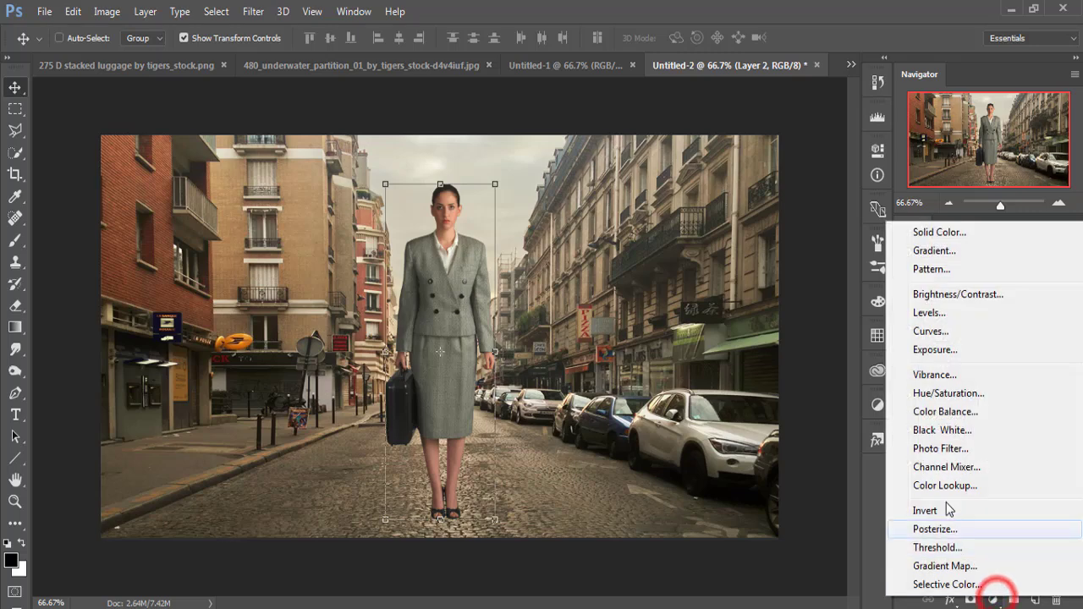
- Add a Gradient Map clipped to the woman's layer in Overlay mode
{"action": "left_click", "coordinate": [939, 573]}
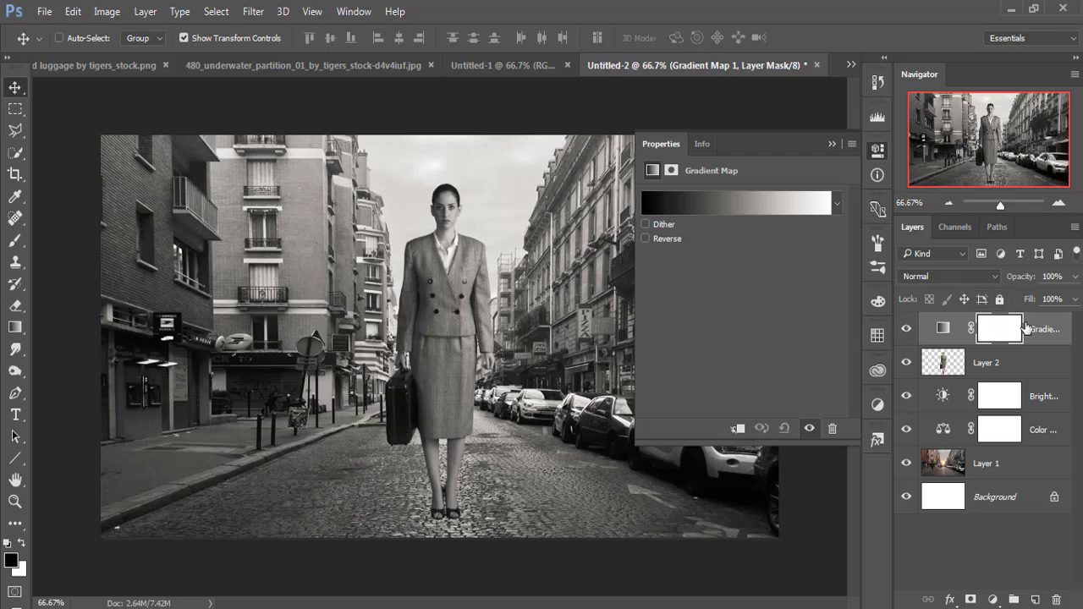
{"action": "left_click", "coordinate": [735, 429]}
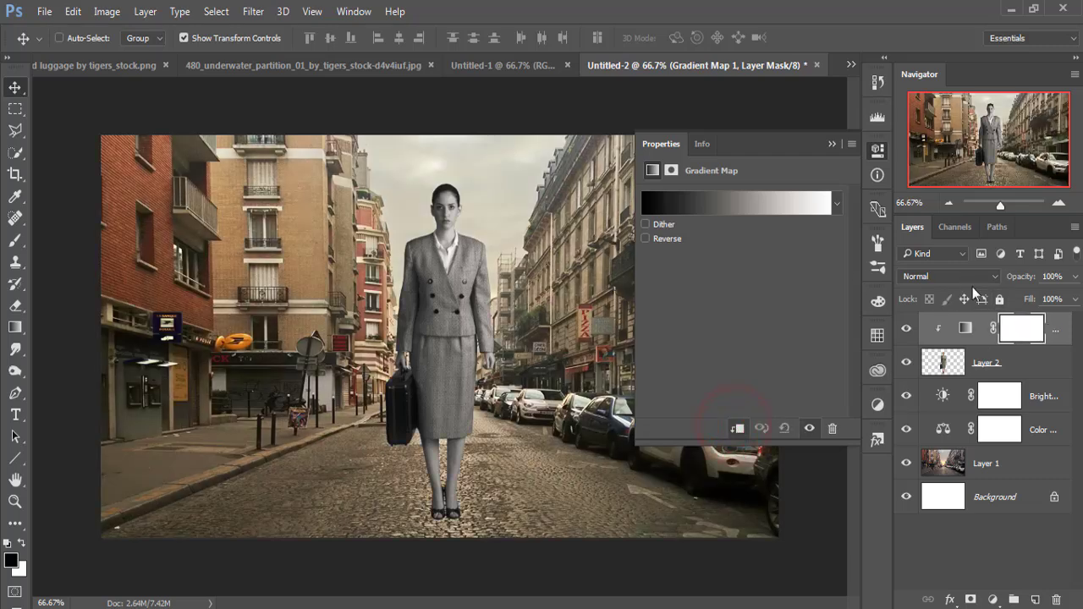
{"action": "left_click", "coordinate": [972, 276]}
{"action": "left_click", "coordinate": [917, 442]}
{"action": "left_click", "coordinate": [833, 212]}
{"action": "left_click", "coordinate": [812, 212]}
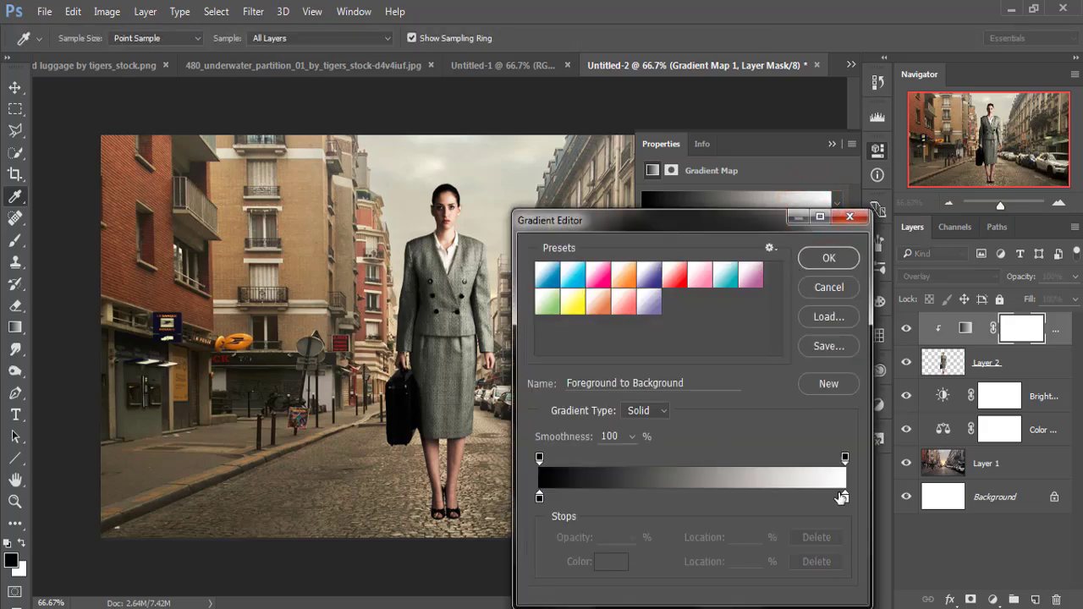
- Change the gradient's white stop to a light blue
{"action": "left_click", "coordinate": [845, 500]}
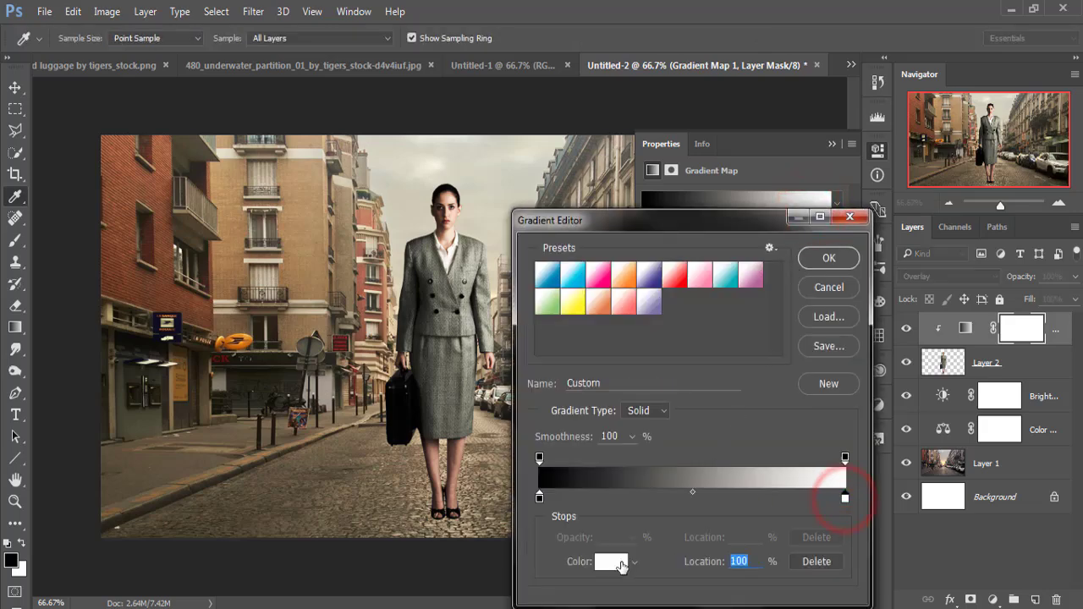
{"action": "left_click", "coordinate": [619, 561]}
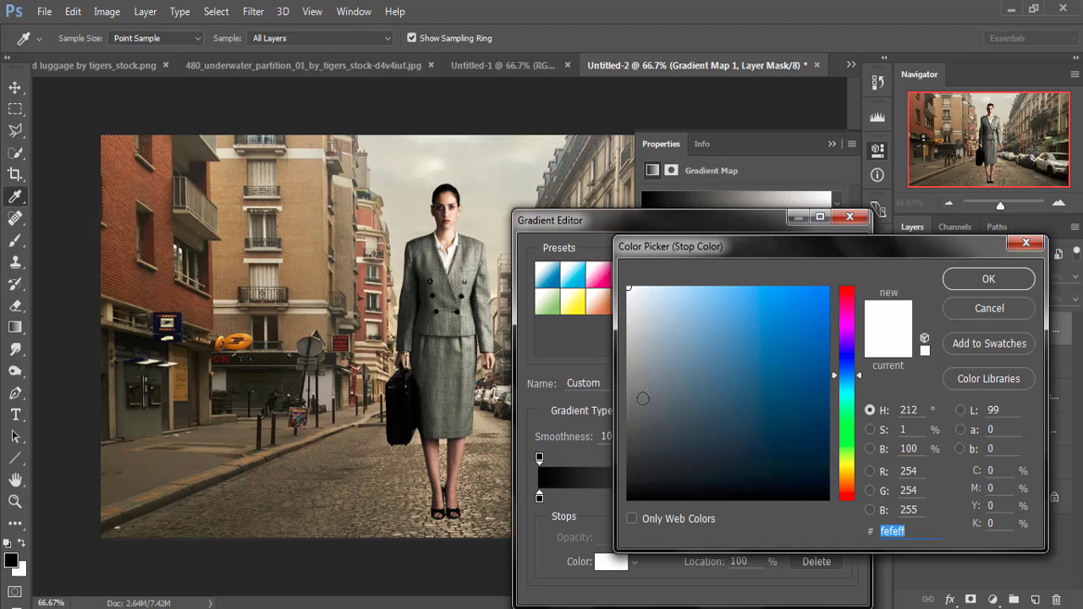
{"action": "left_click", "coordinate": [644, 399]}
{"action": "left_click", "coordinate": [726, 378]}
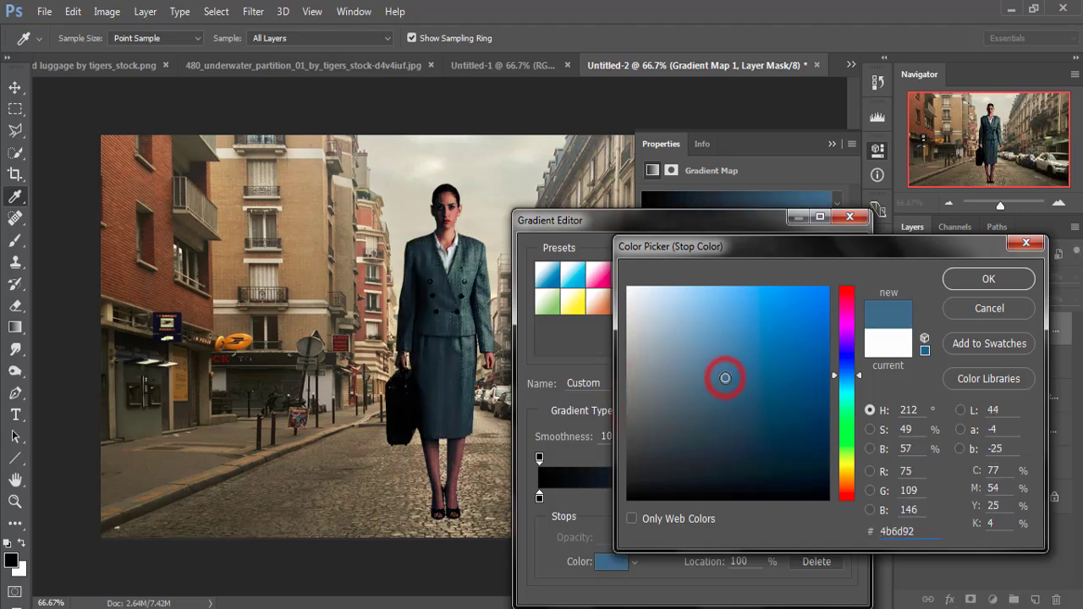
{"action": "left_click_drag", "start_coordinate": [726, 377], "coordinate": [702, 322]}
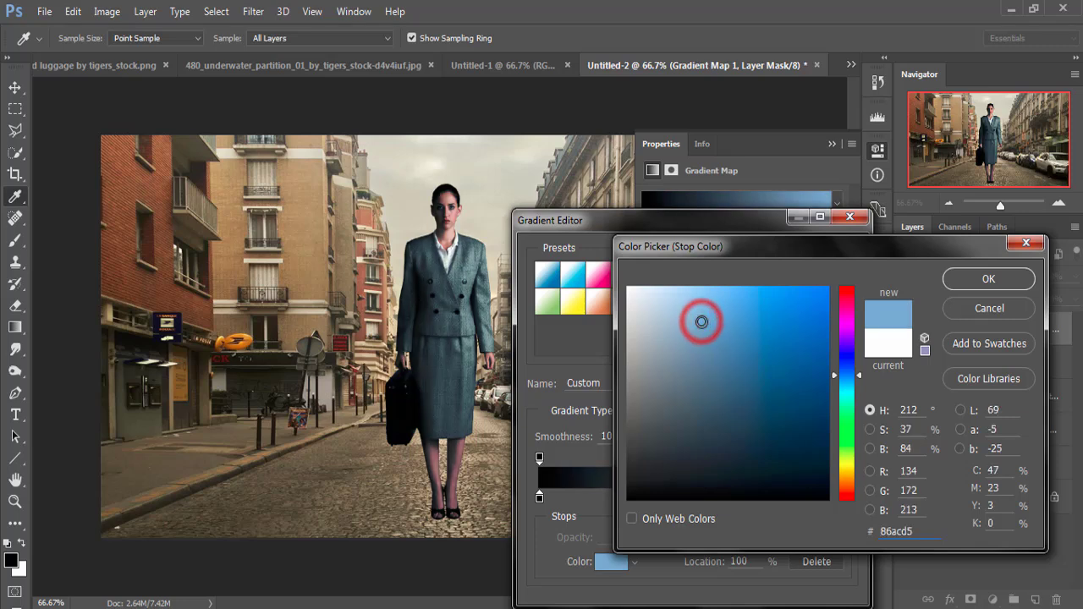
{"action": "left_click", "coordinate": [700, 327]}
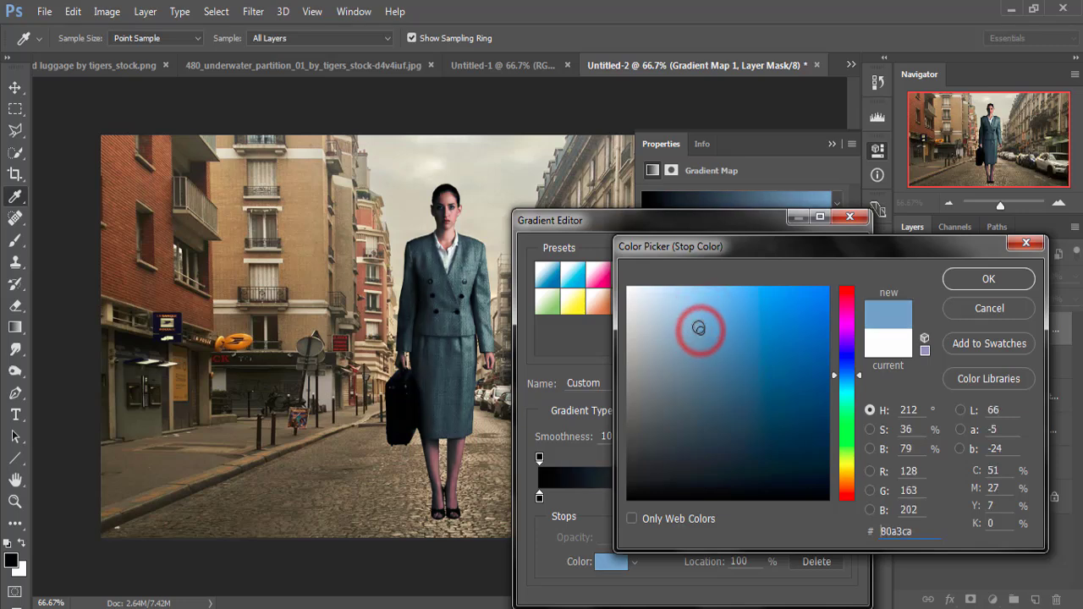
{"action": "left_click", "coordinate": [698, 325]}
{"action": "left_click", "coordinate": [975, 273]}
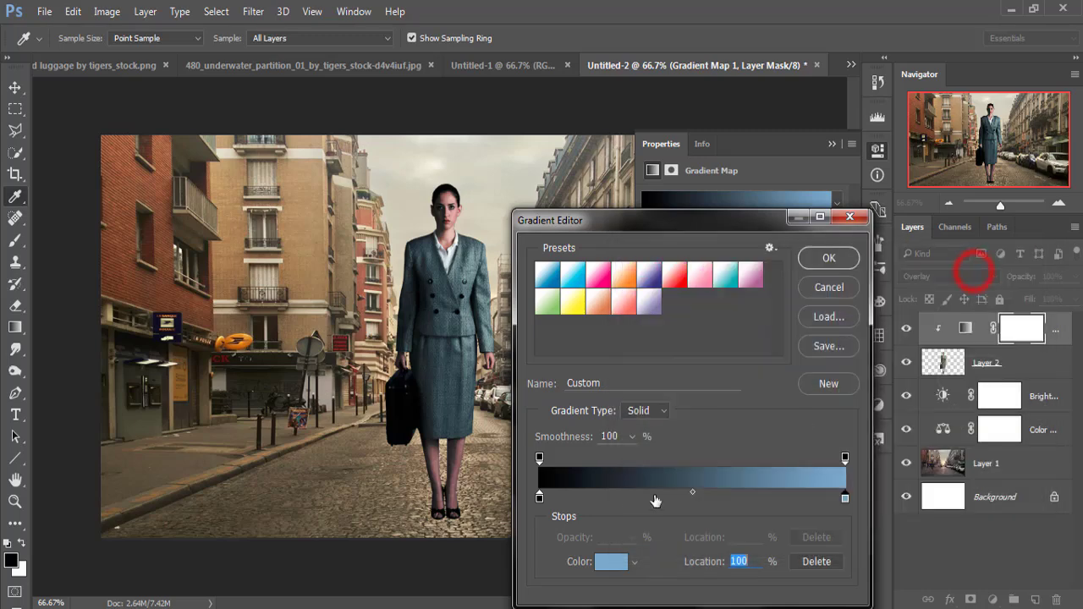
- Change the black stop to a dark slate blue-grey and apply the gradient
{"action": "left_click", "coordinate": [540, 497]}
{"action": "left_click", "coordinate": [608, 561]}
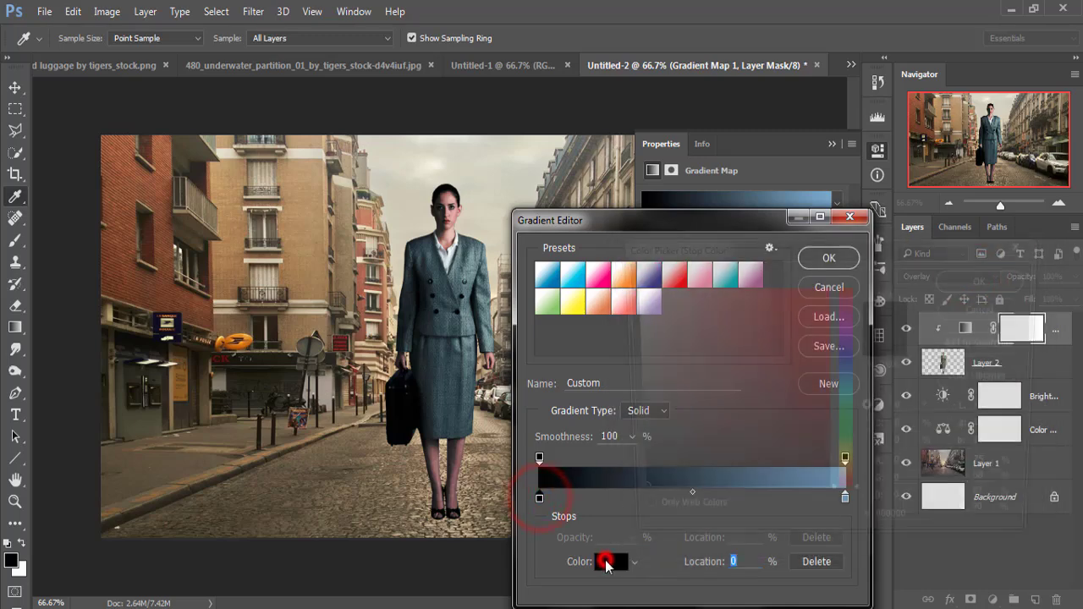
{"action": "left_click", "coordinate": [631, 405]}
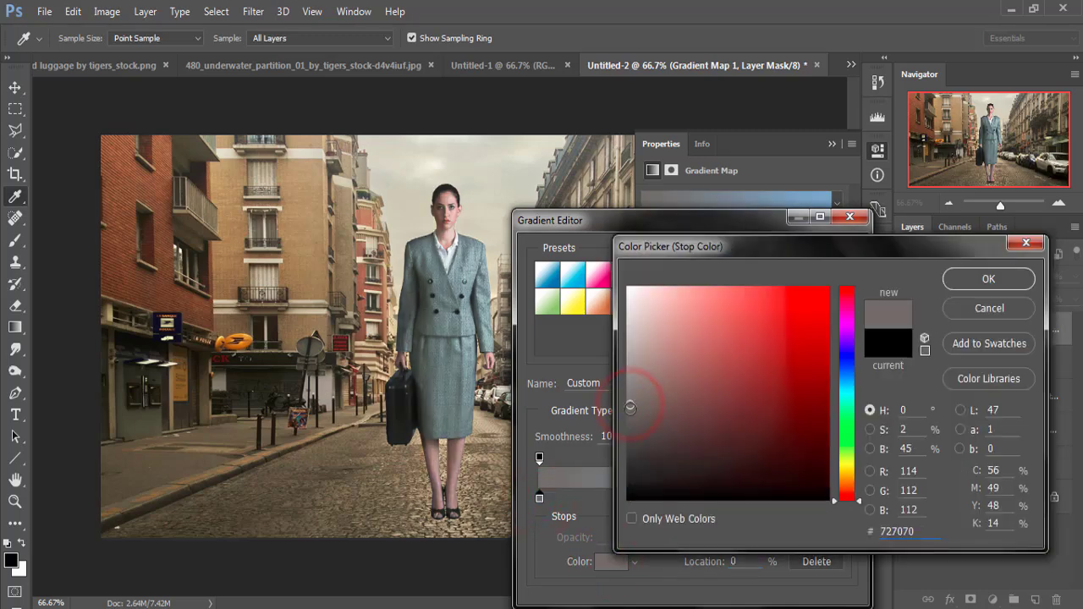
{"action": "left_click", "coordinate": [631, 429]}
{"action": "left_click", "coordinate": [629, 437]}
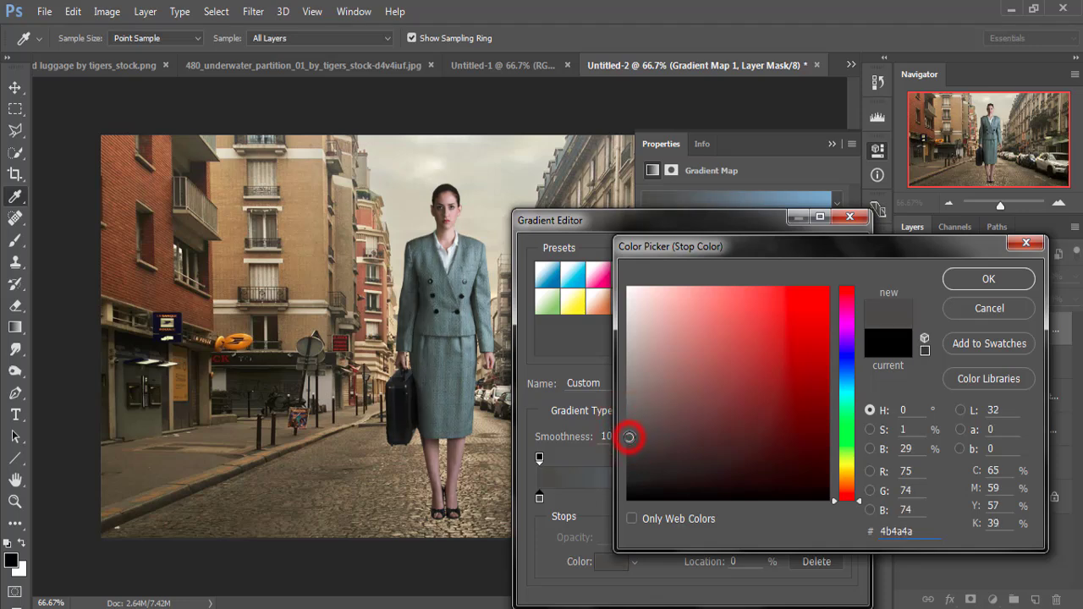
{"action": "left_click", "coordinate": [629, 446]}
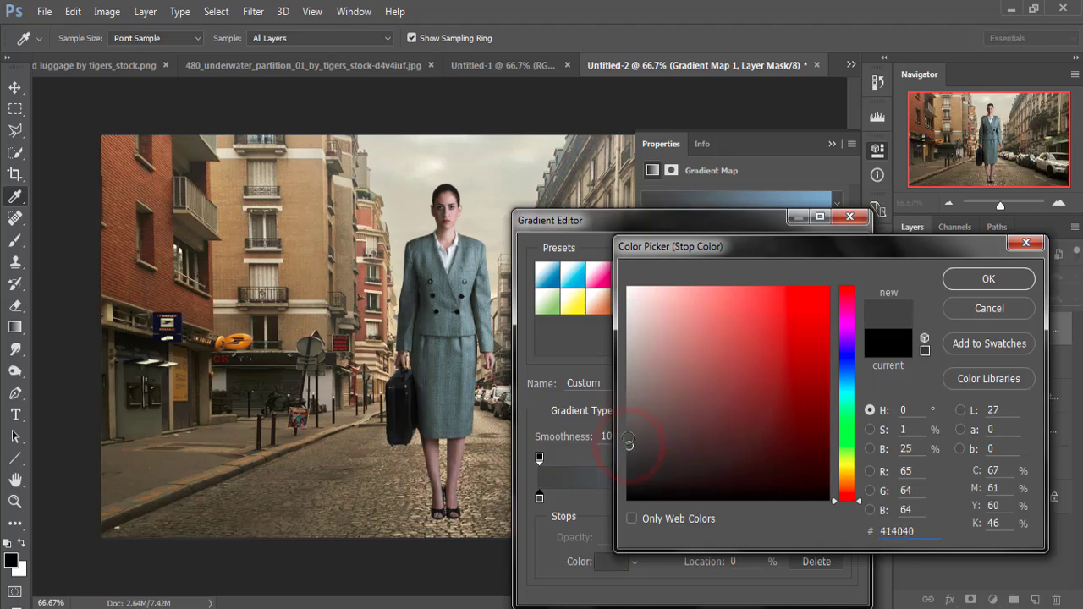
{"action": "left_click", "coordinate": [627, 438]}
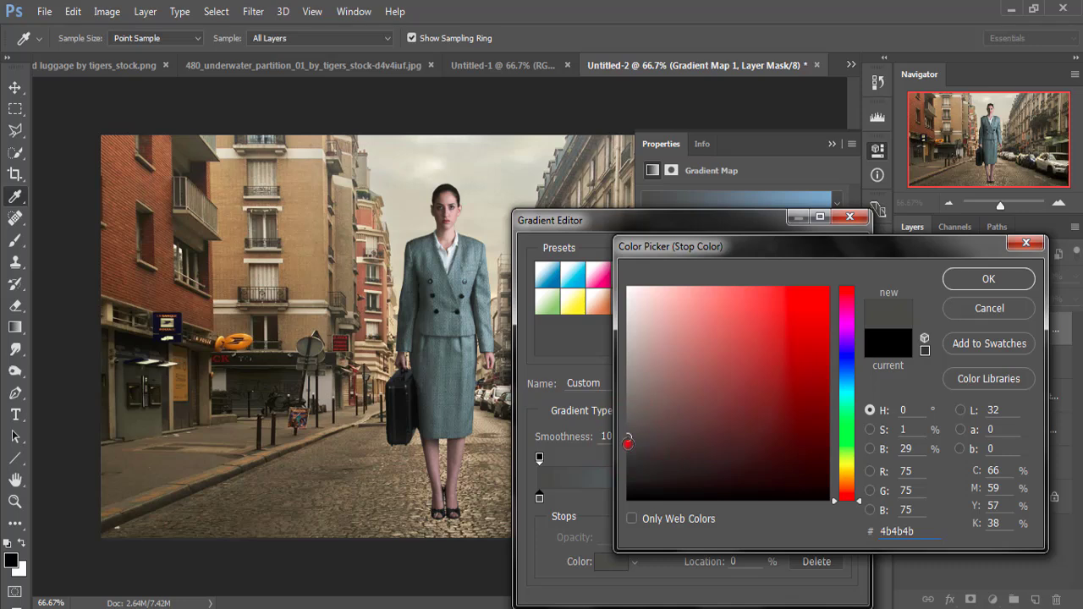
{"action": "left_click", "coordinate": [628, 444]}
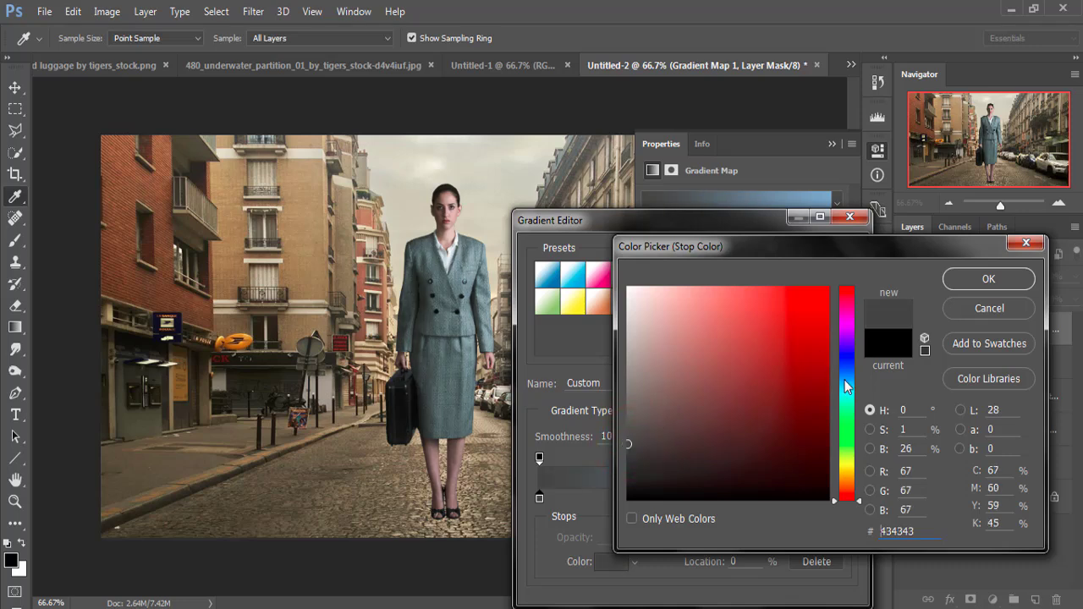
{"action": "left_click", "coordinate": [844, 378]}
{"action": "left_click", "coordinate": [641, 435]}
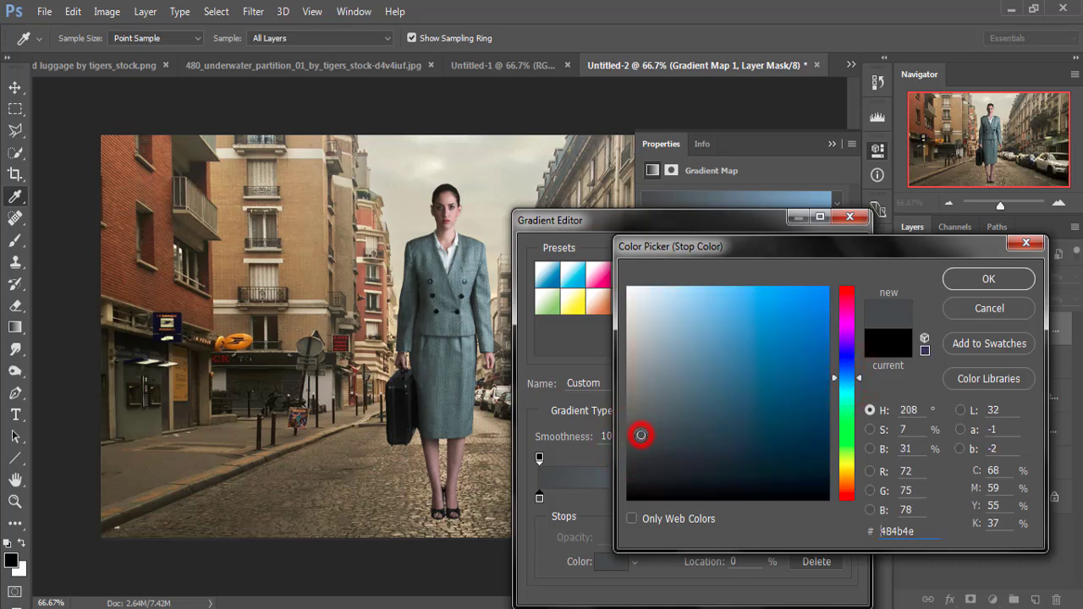
{"action": "left_click", "coordinate": [655, 448]}
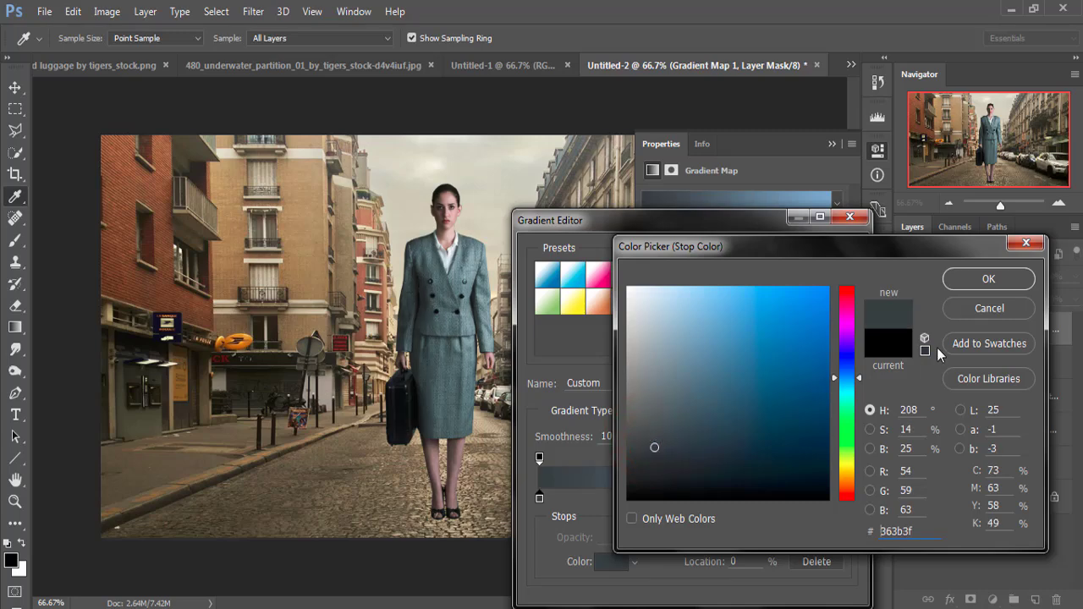
{"action": "left_click", "coordinate": [985, 282]}
{"action": "left_click", "coordinate": [830, 258]}
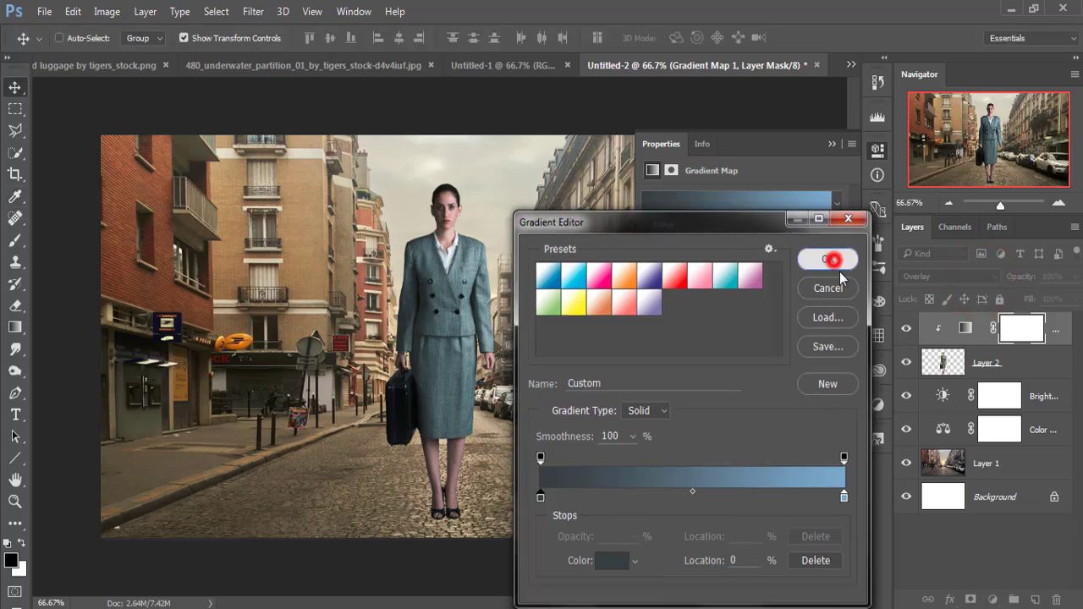
- Add Layer 3 clipped above the woman and fill it with 50% Gray
{"action": "left_click", "coordinate": [1012, 360]}
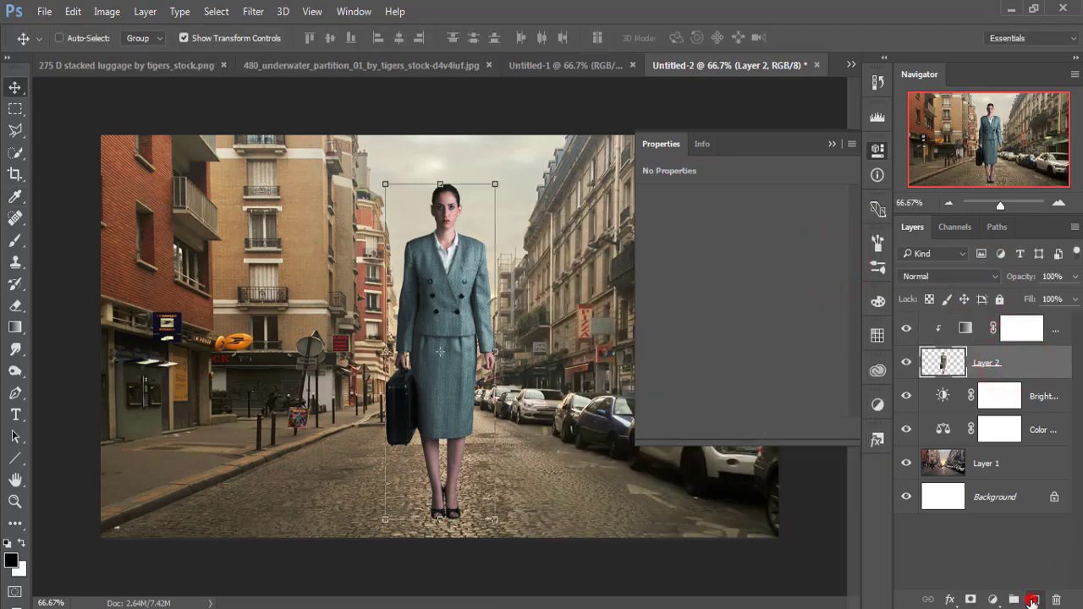
{"action": "left_click", "coordinate": [1035, 600]}
{"action": "left_click", "coordinate": [1013, 363]}
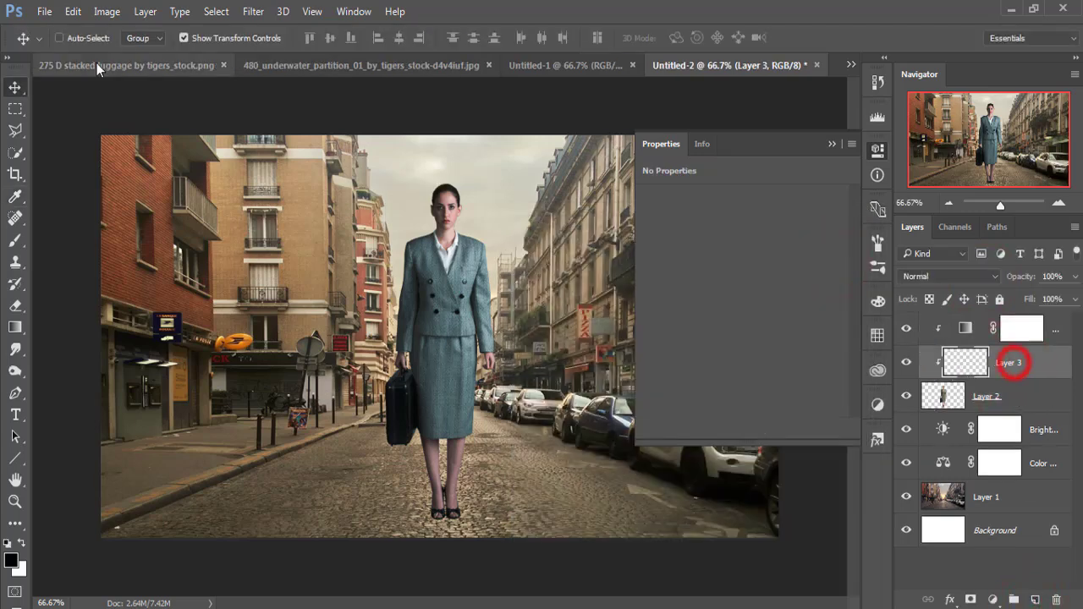
{"action": "left_click", "coordinate": [73, 11]}
{"action": "left_click", "coordinate": [135, 235]}
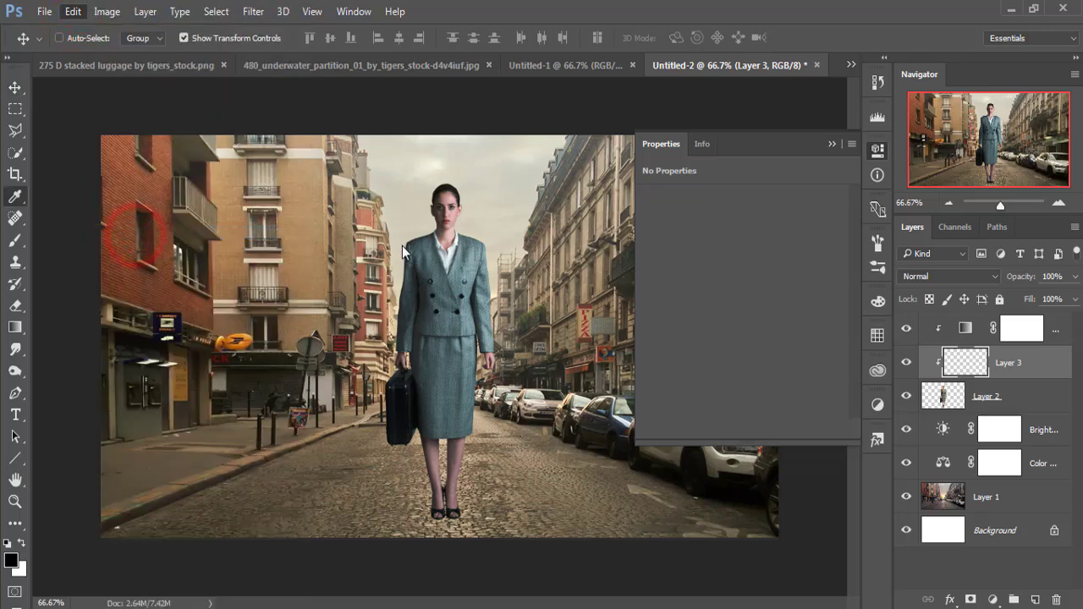
{"action": "left_click", "coordinate": [556, 166]}
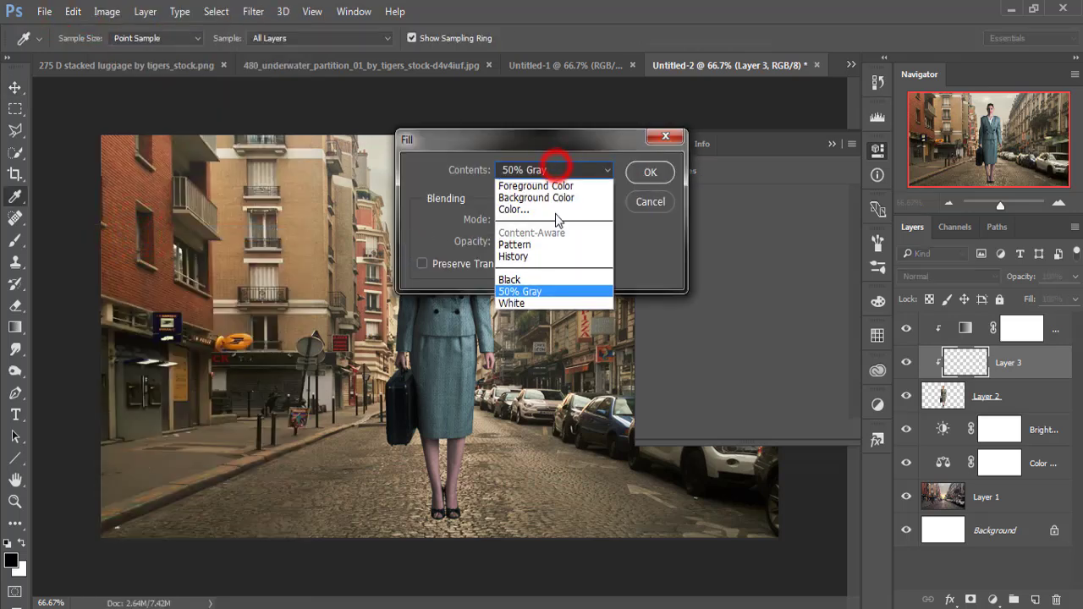
{"action": "left_click", "coordinate": [548, 289]}
{"action": "left_click", "coordinate": [647, 172]}
{"action": "key", "text": "v"}
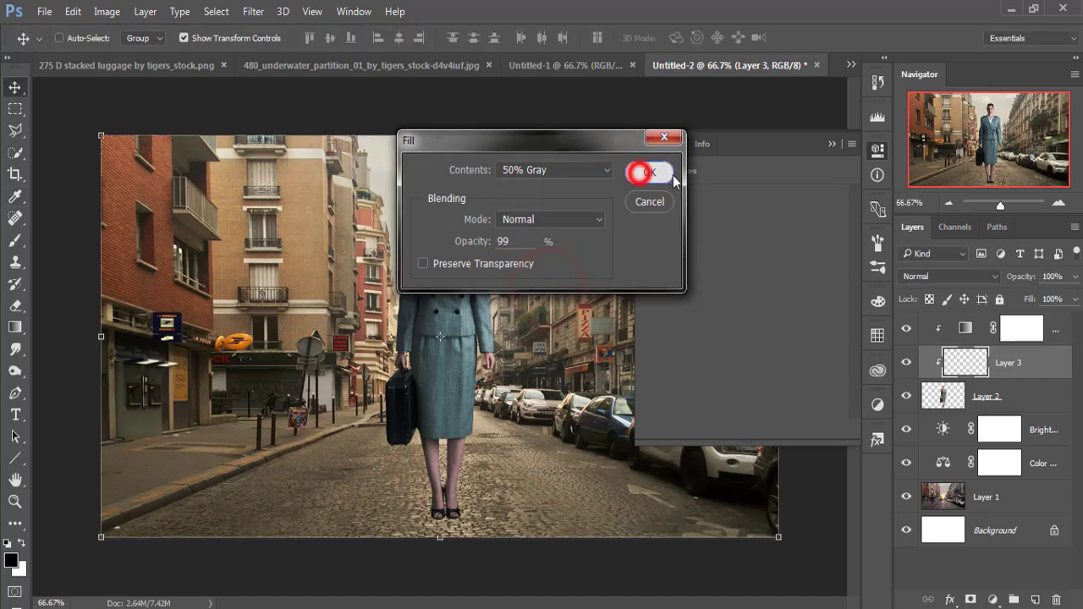
- Set Layer 3's blend mode to Overlay
{"action": "left_click", "coordinate": [830, 145]}
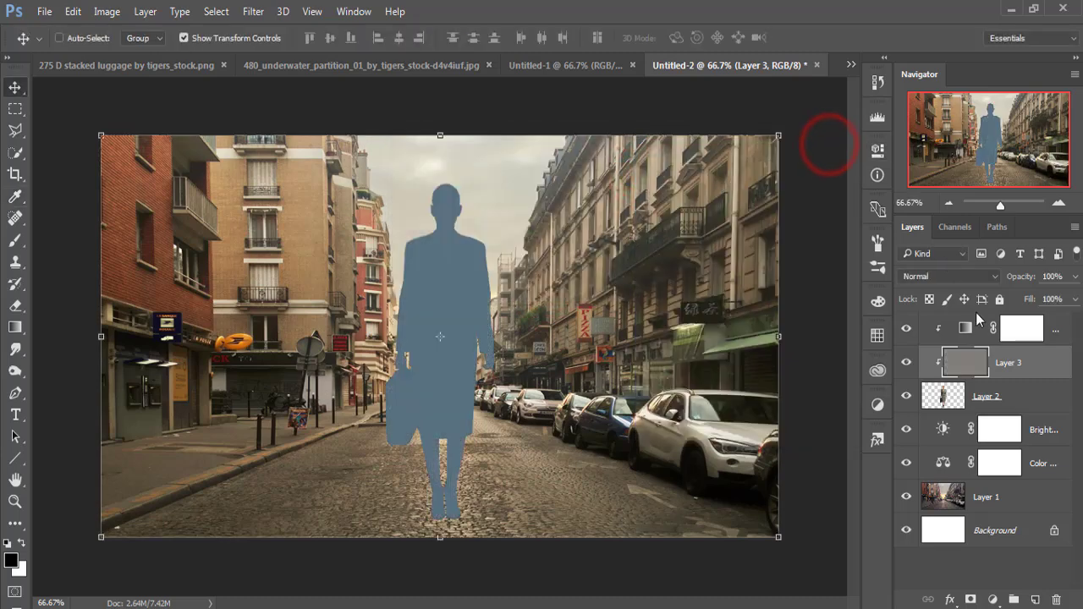
{"action": "left_click", "coordinate": [984, 279]}
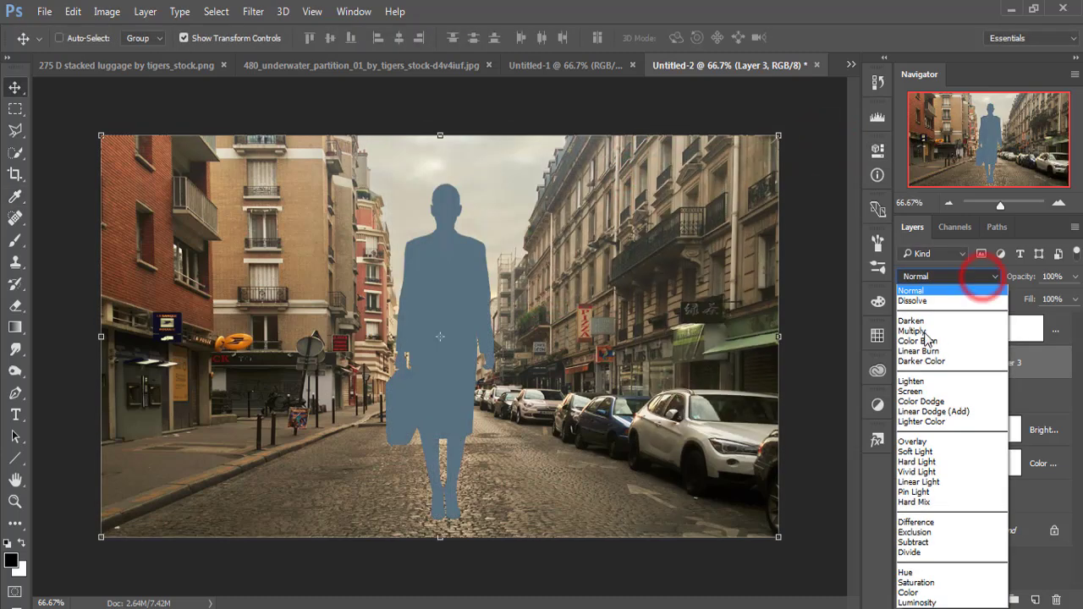
{"action": "left_click", "coordinate": [913, 442]}
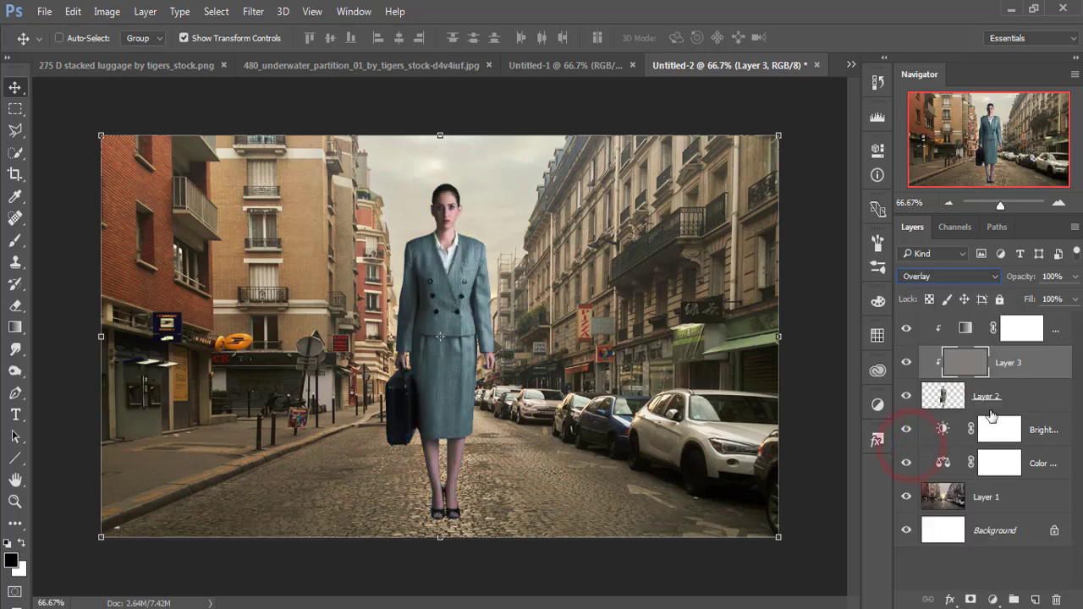
{"action": "left_click", "coordinate": [10, 373]}
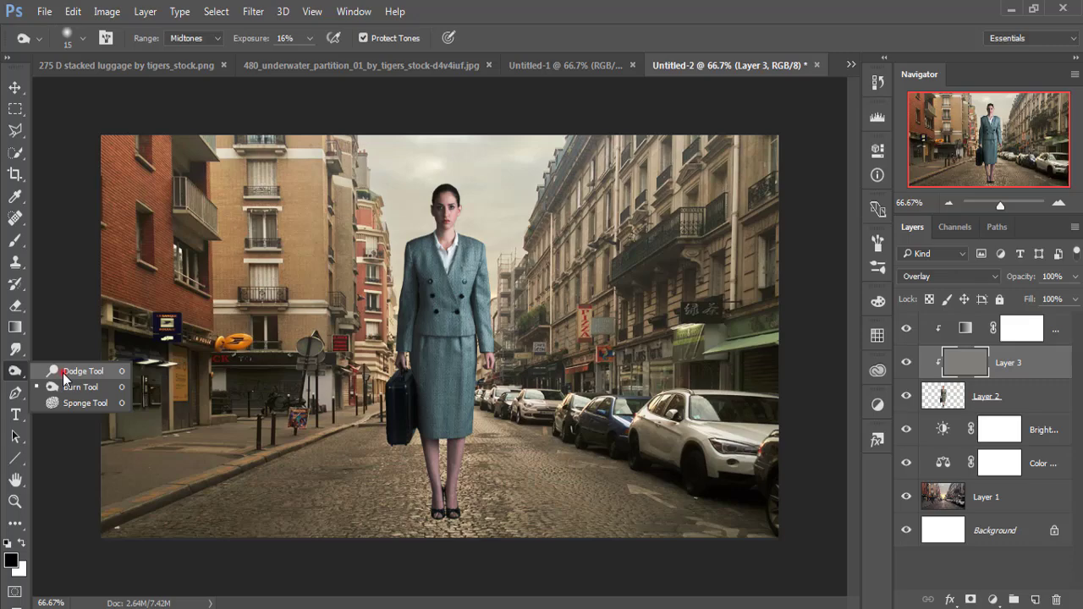
- Dodge highlights onto the woman's forehead, neck and chin
{"action": "left_click", "coordinate": [62, 372]}
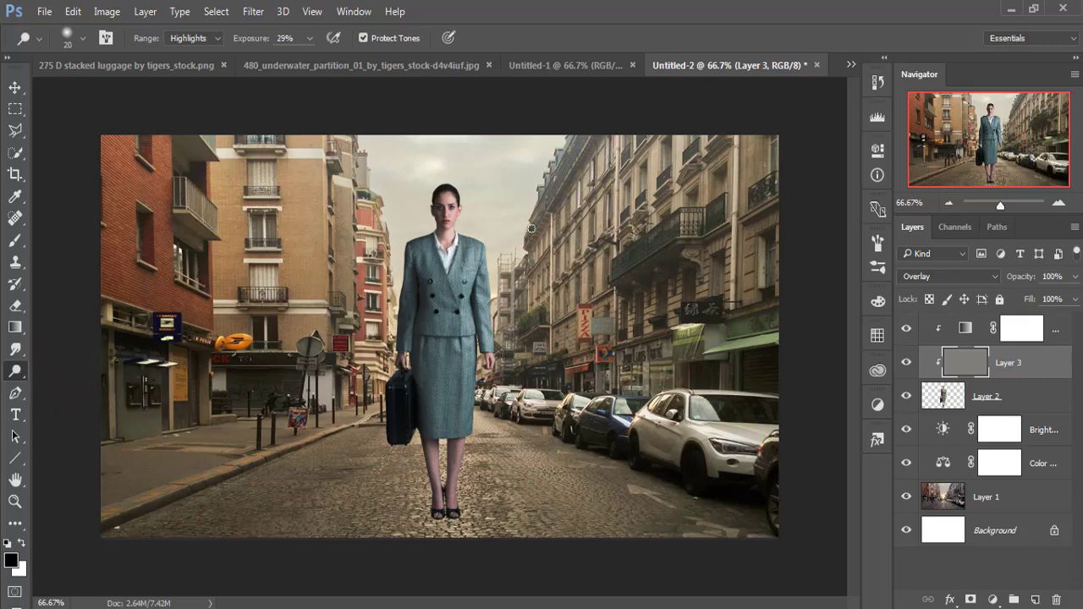
{"action": "key", "text": "ctrl+plus"}
{"action": "key", "text": "ctrl+plus"}
{"action": "left_click_drag", "start_coordinate": [522, 224], "coordinate": [488, 508]}
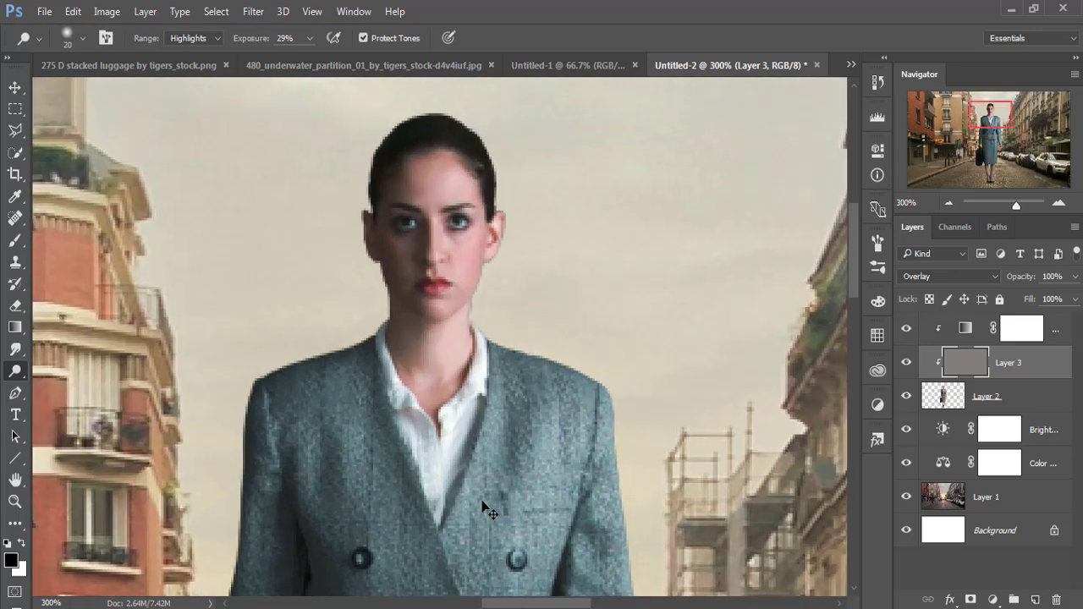
{"action": "key", "text": "ctrl+plus"}
{"action": "left_click", "coordinate": [440, 392]}
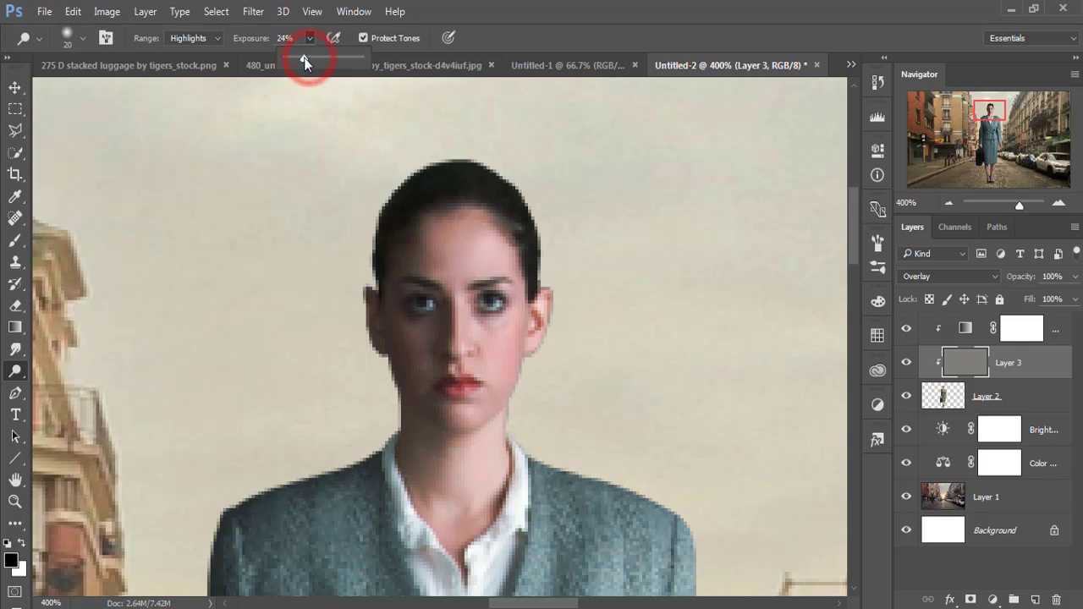
{"action": "mouse_move", "coordinate": [451, 235]}
{"action": "left_mouse_down"}
{"action": "mouse_move", "coordinate": [474, 242]}
{"action": "mouse_move", "coordinate": [459, 229]}
{"action": "left_mouse_up"}
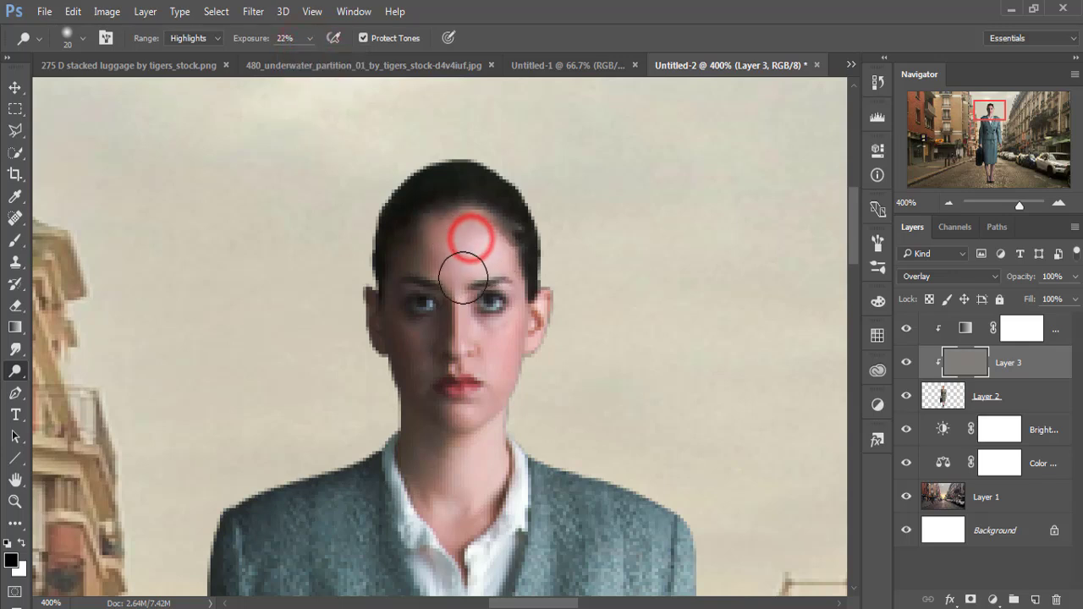
{"action": "mouse_move", "coordinate": [506, 351]}
{"action": "left_mouse_down"}
{"action": "mouse_move", "coordinate": [467, 440]}
{"action": "mouse_move", "coordinate": [466, 513]}
{"action": "mouse_move", "coordinate": [416, 483]}
{"action": "mouse_move", "coordinate": [482, 451]}
{"action": "left_mouse_up"}
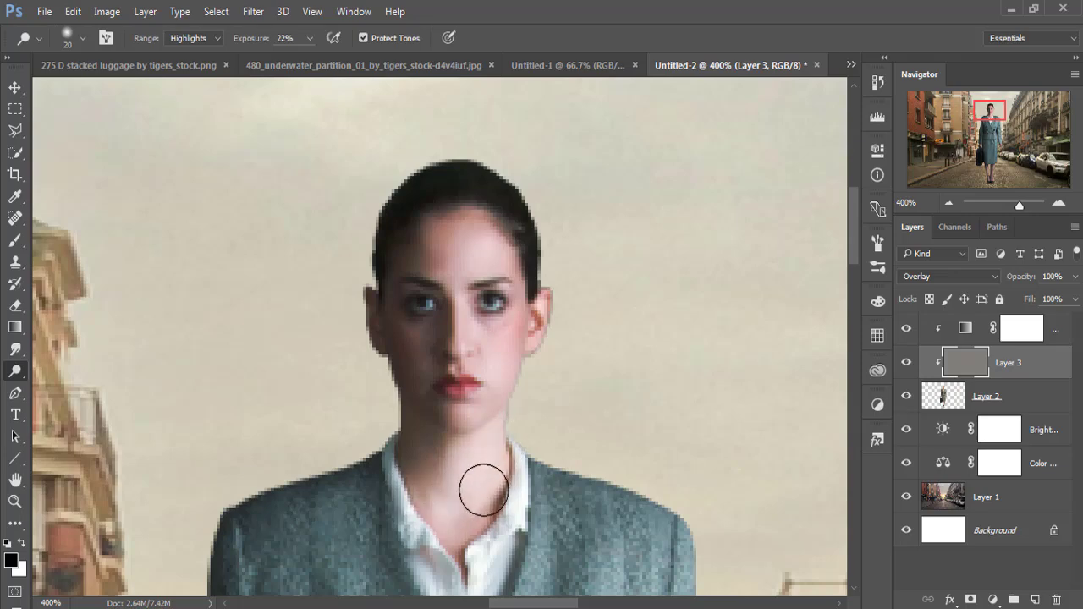
- Dodge the jacket lapels and down the left sleeve
{"action": "left_click_drag", "start_coordinate": [487, 435], "coordinate": [496, 101]}
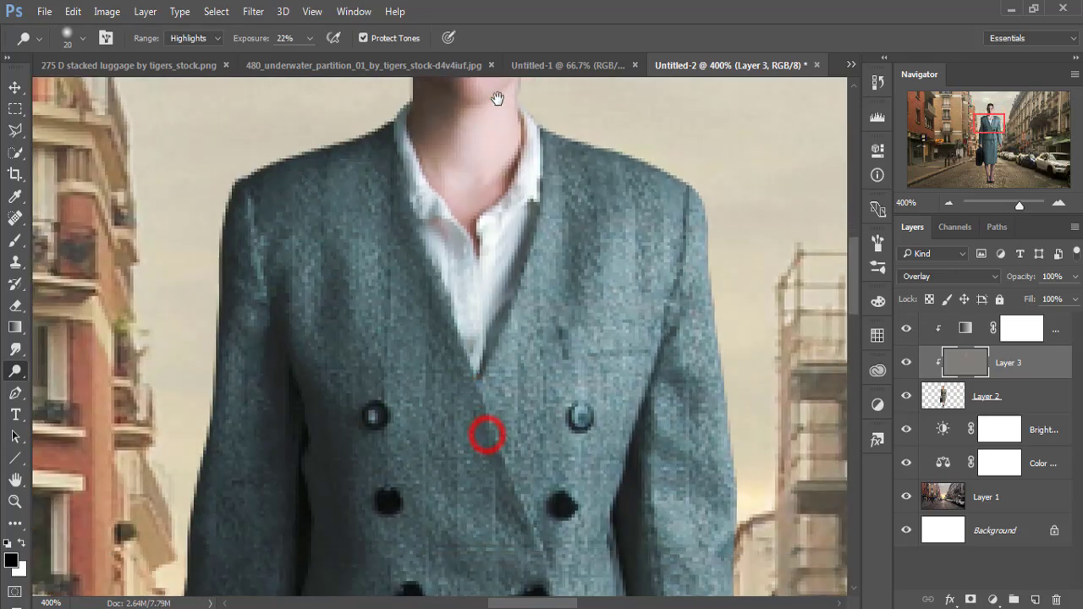
{"action": "mouse_move", "coordinate": [563, 229]}
{"action": "left_mouse_down"}
{"action": "mouse_move", "coordinate": [483, 387]}
{"action": "mouse_move", "coordinate": [401, 278]}
{"action": "left_mouse_up"}
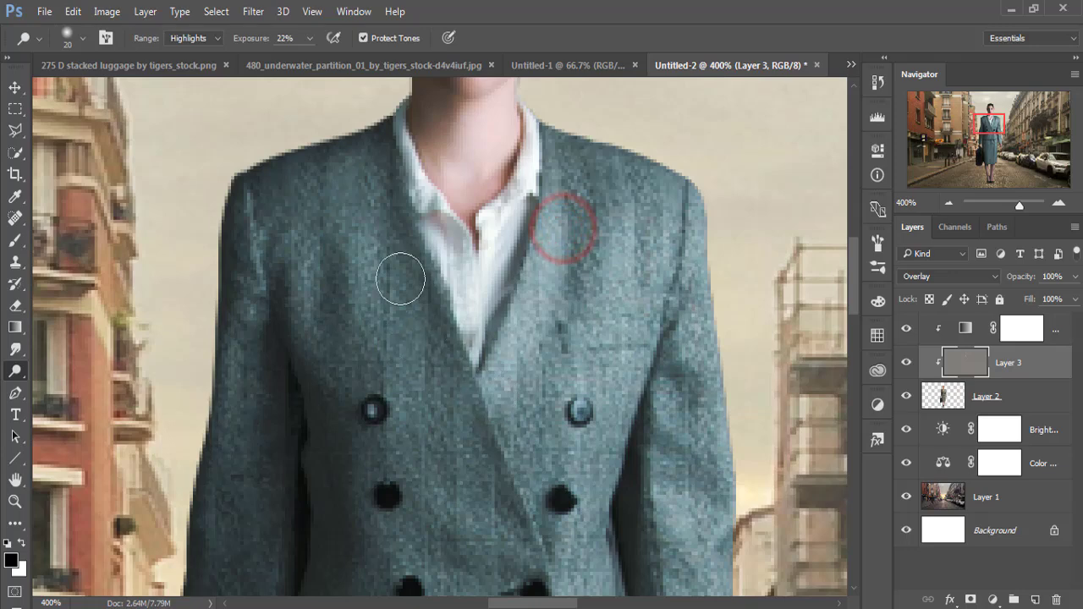
{"action": "mouse_move", "coordinate": [623, 230]}
{"action": "left_mouse_down"}
{"action": "mouse_move", "coordinate": [624, 296]}
{"action": "mouse_move", "coordinate": [581, 435]}
{"action": "left_mouse_up"}
{"action": "mouse_move", "coordinate": [605, 325]}
{"action": "left_mouse_down"}
{"action": "mouse_move", "coordinate": [593, 319]}
{"action": "mouse_move", "coordinate": [537, 539]}
{"action": "mouse_move", "coordinate": [556, 338]}
{"action": "left_mouse_up"}
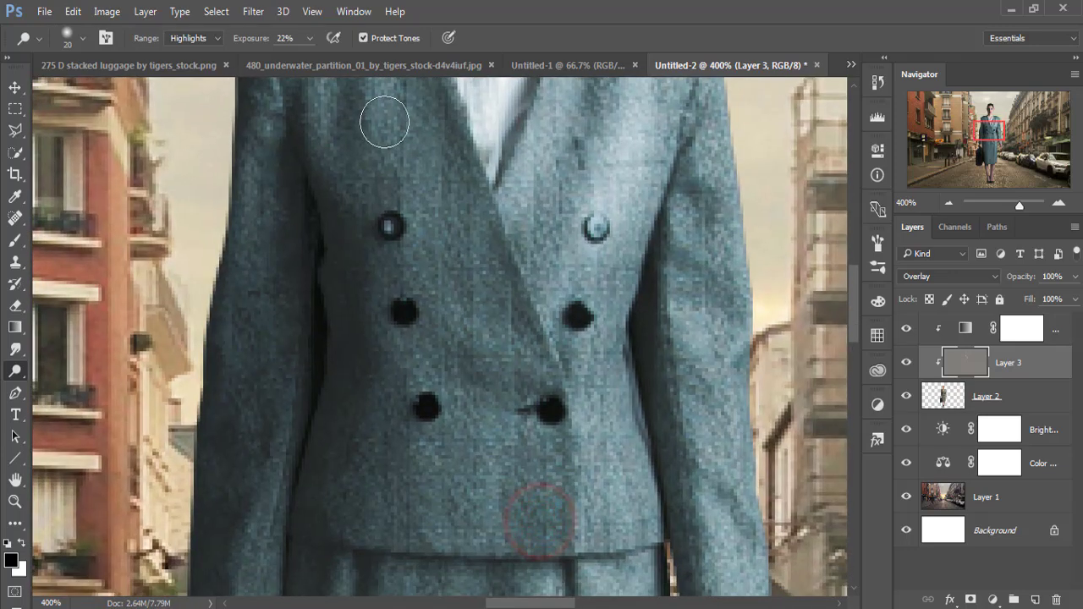
{"action": "scroll", "coordinate": [384, 121], "scroll_direction": "up", "scroll_amount": 3}
{"action": "mouse_move", "coordinate": [387, 160]}
{"action": "left_mouse_down"}
{"action": "mouse_move", "coordinate": [394, 251]}
{"action": "mouse_move", "coordinate": [333, 191]}
{"action": "mouse_move", "coordinate": [349, 271]}
{"action": "left_mouse_up"}
{"action": "mouse_move", "coordinate": [273, 121]}
{"action": "left_mouse_down"}
{"action": "mouse_move", "coordinate": [285, 280]}
{"action": "mouse_move", "coordinate": [310, 339]}
{"action": "mouse_move", "coordinate": [354, 259]}
{"action": "left_mouse_up"}
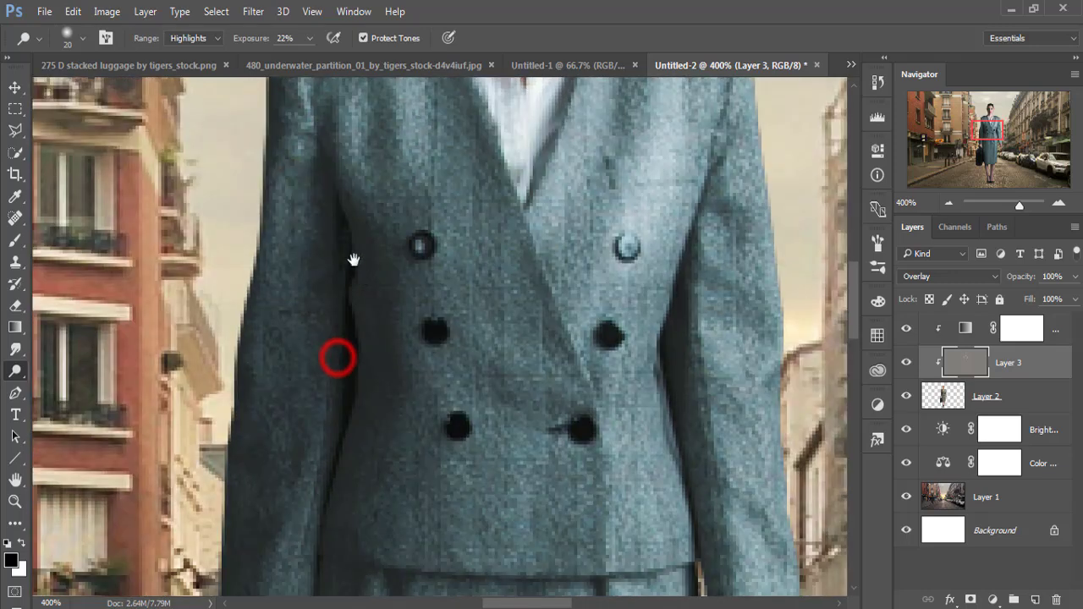
{"action": "left_click_drag", "start_coordinate": [291, 158], "coordinate": [287, 430]}
{"action": "mouse_move", "coordinate": [364, 386]}
{"action": "left_mouse_down"}
{"action": "mouse_move", "coordinate": [427, 251]}
{"action": "mouse_move", "coordinate": [341, 483]}
{"action": "left_mouse_up"}
{"action": "left_click_drag", "start_coordinate": [602, 341], "coordinate": [523, 356]}
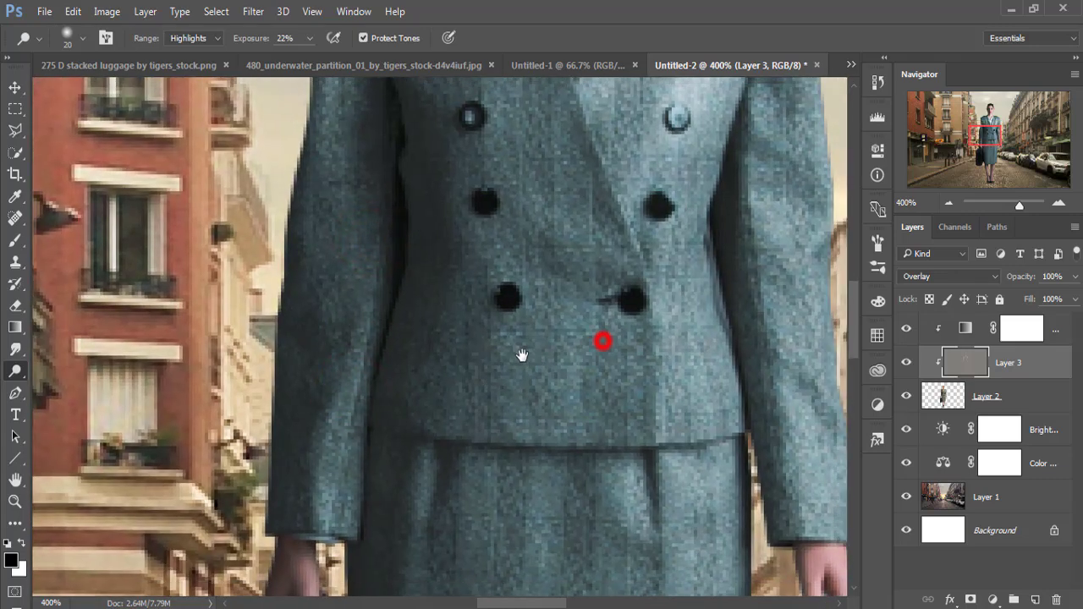
{"action": "left_click", "coordinate": [442, 202]}
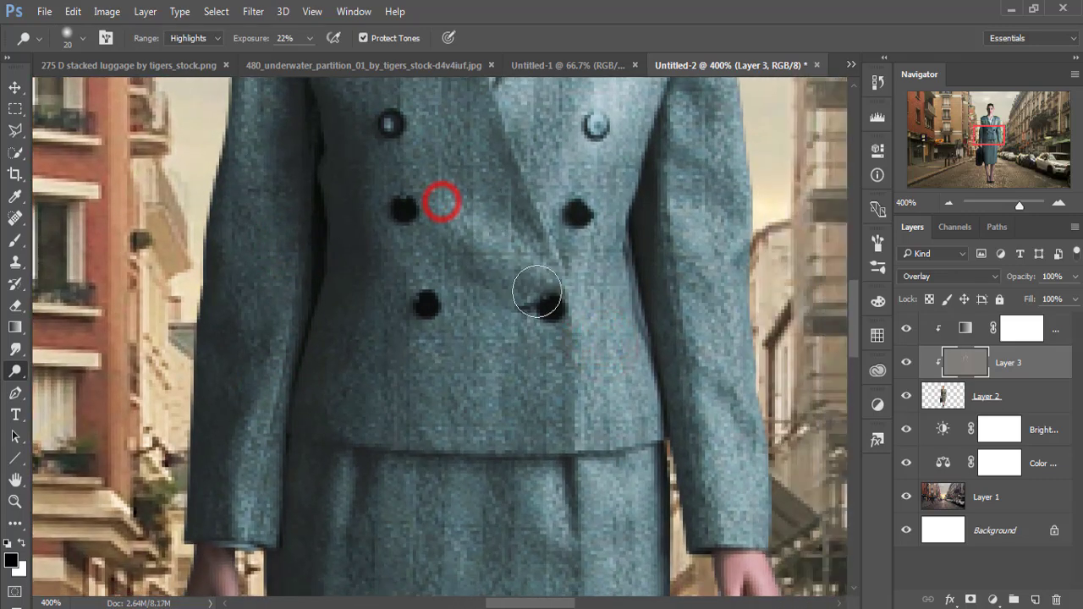
{"action": "left_click", "coordinate": [426, 290]}
- Dodge the skirt's right panel and the right sleeve
{"action": "left_click_drag", "start_coordinate": [563, 373], "coordinate": [556, 252]}
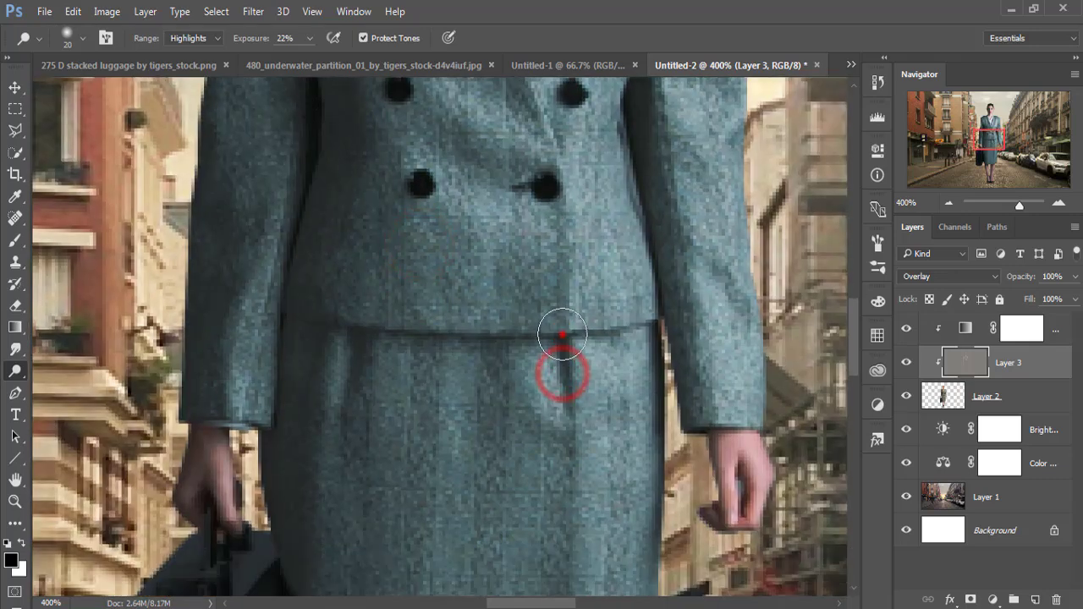
{"action": "left_click_drag", "start_coordinate": [592, 505], "coordinate": [581, 328]}
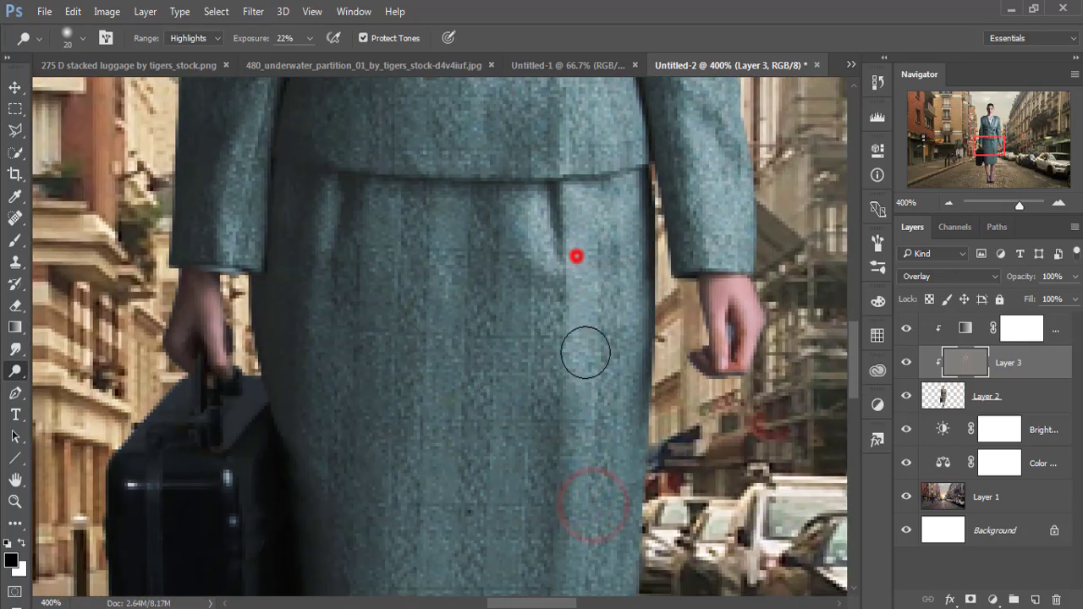
{"action": "mouse_move", "coordinate": [575, 254]}
{"action": "left_mouse_down"}
{"action": "mouse_move", "coordinate": [570, 516]}
{"action": "mouse_move", "coordinate": [571, 152]}
{"action": "left_mouse_up"}
{"action": "left_click_drag", "start_coordinate": [722, 251], "coordinate": [720, 235]}
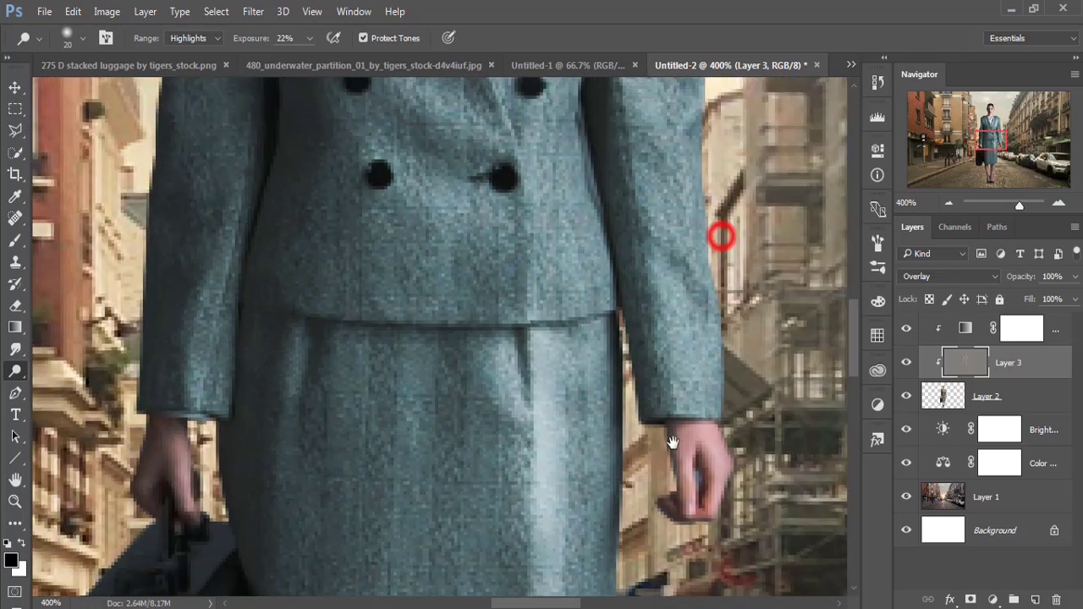
{"action": "mouse_move", "coordinate": [677, 480]}
{"action": "left_mouse_down"}
{"action": "mouse_move", "coordinate": [611, 353]}
{"action": "mouse_move", "coordinate": [658, 242]}
{"action": "mouse_move", "coordinate": [619, 145]}
{"action": "left_mouse_up"}
{"action": "left_click_drag", "start_coordinate": [626, 182], "coordinate": [622, 444]}
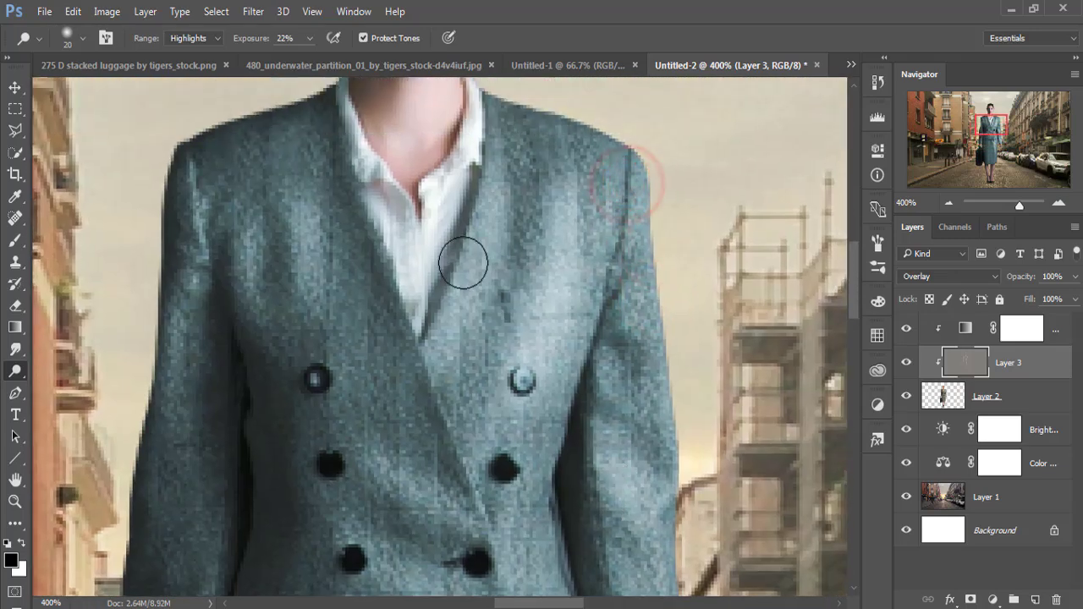
- Dodge the jacket beside the buttons, the skirt's length and the left sleeve edge
{"action": "left_click_drag", "start_coordinate": [431, 413], "coordinate": [495, 391]}
{"action": "mouse_move", "coordinate": [461, 440]}
{"action": "left_mouse_down"}
{"action": "mouse_move", "coordinate": [550, 542]}
{"action": "mouse_move", "coordinate": [534, 387]}
{"action": "mouse_move", "coordinate": [549, 304]}
{"action": "left_mouse_up"}
{"action": "mouse_move", "coordinate": [423, 284]}
{"action": "left_mouse_down"}
{"action": "mouse_move", "coordinate": [556, 405]}
{"action": "mouse_move", "coordinate": [554, 440]}
{"action": "mouse_move", "coordinate": [652, 203]}
{"action": "left_mouse_up"}
{"action": "mouse_move", "coordinate": [446, 241]}
{"action": "left_mouse_down"}
{"action": "mouse_move", "coordinate": [433, 346]}
{"action": "mouse_move", "coordinate": [445, 465]}
{"action": "mouse_move", "coordinate": [474, 180]}
{"action": "mouse_move", "coordinate": [488, 463]}
{"action": "left_mouse_up"}
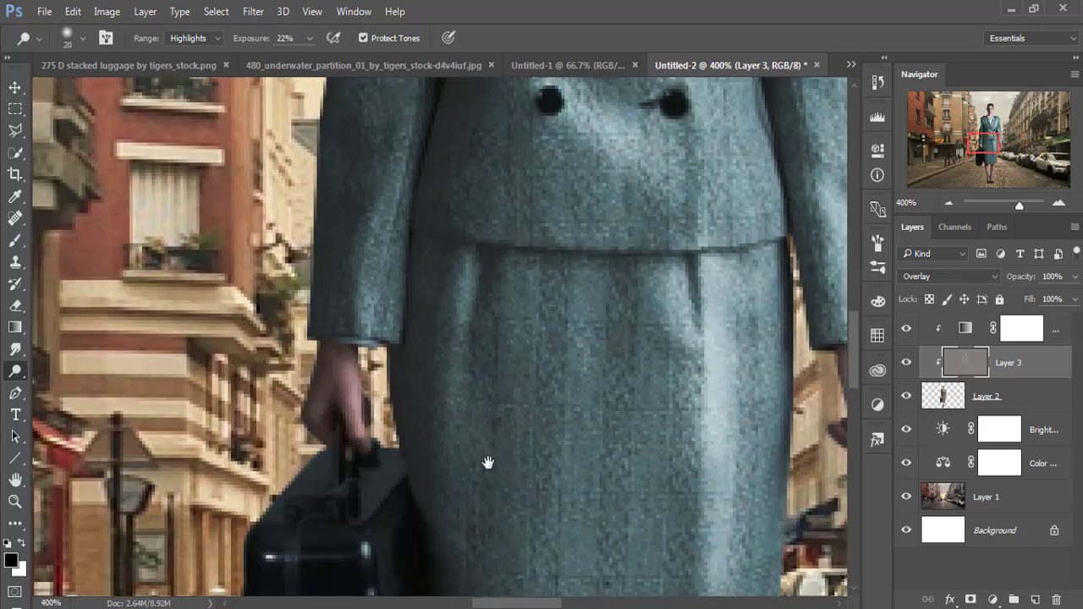
{"action": "left_click_drag", "start_coordinate": [465, 244], "coordinate": [477, 322]}
{"action": "mouse_move", "coordinate": [429, 218]}
{"action": "left_mouse_down"}
{"action": "mouse_move", "coordinate": [418, 299]}
{"action": "mouse_move", "coordinate": [463, 336]}
{"action": "left_mouse_up"}
{"action": "mouse_move", "coordinate": [528, 213]}
{"action": "left_mouse_down"}
{"action": "mouse_move", "coordinate": [498, 415]}
{"action": "mouse_move", "coordinate": [528, 285]}
{"action": "left_mouse_up"}
{"action": "left_click_drag", "start_coordinate": [533, 242], "coordinate": [540, 486]}
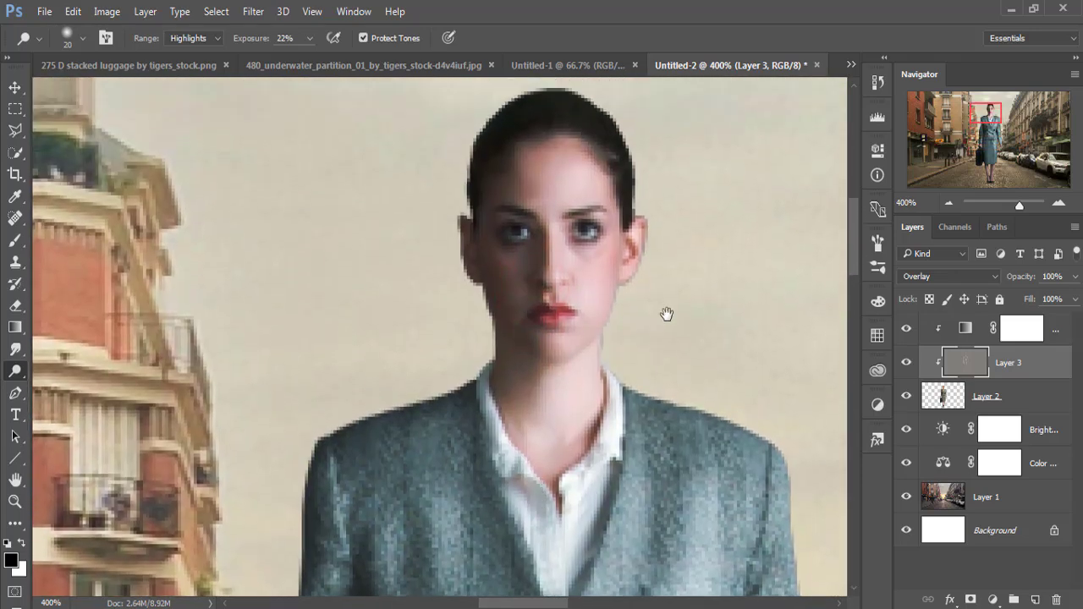
{"action": "right_click", "coordinate": [23, 373]}
- Burn shadows on the forehead, cheek, neck and collar with the Burn Tool at Midtones 16%
{"action": "left_click", "coordinate": [49, 382]}
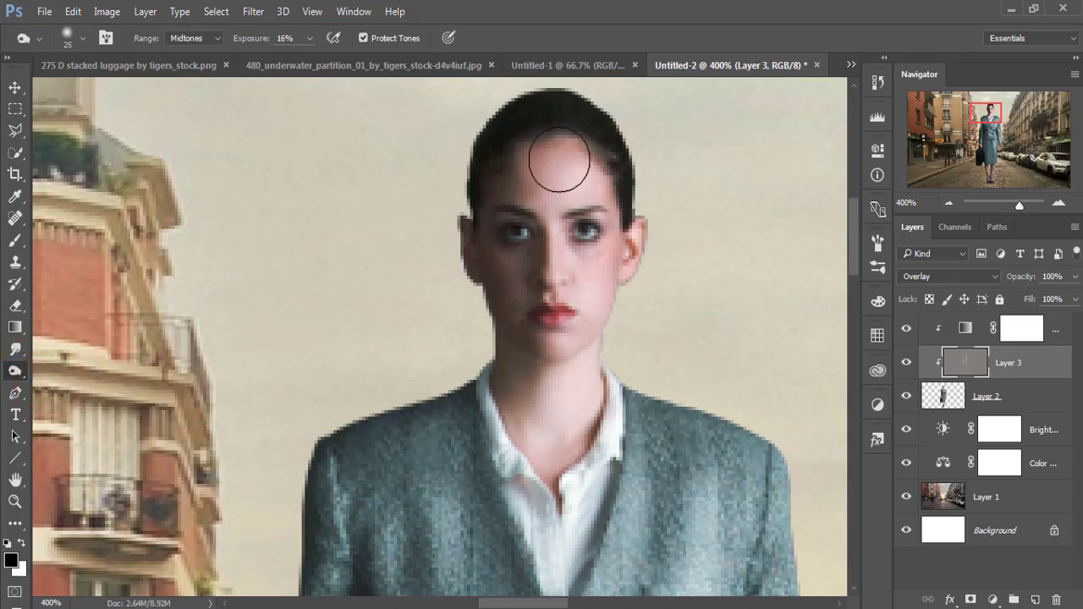
{"action": "mouse_move", "coordinate": [564, 159]}
{"action": "left_mouse_down"}
{"action": "mouse_move", "coordinate": [527, 181]}
{"action": "mouse_move", "coordinate": [556, 243]}
{"action": "mouse_move", "coordinate": [485, 282]}
{"action": "left_mouse_up"}
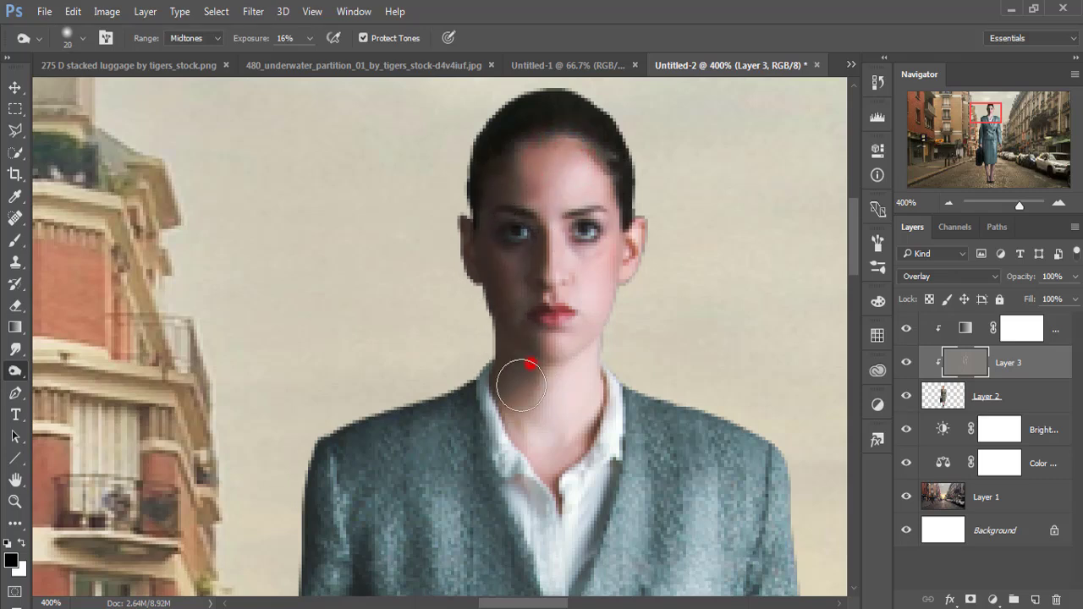
{"action": "left_click_drag", "start_coordinate": [520, 386], "coordinate": [528, 369]}
{"action": "left_click_drag", "start_coordinate": [532, 411], "coordinate": [564, 459]}
{"action": "left_click_drag", "start_coordinate": [533, 406], "coordinate": [585, 436]}
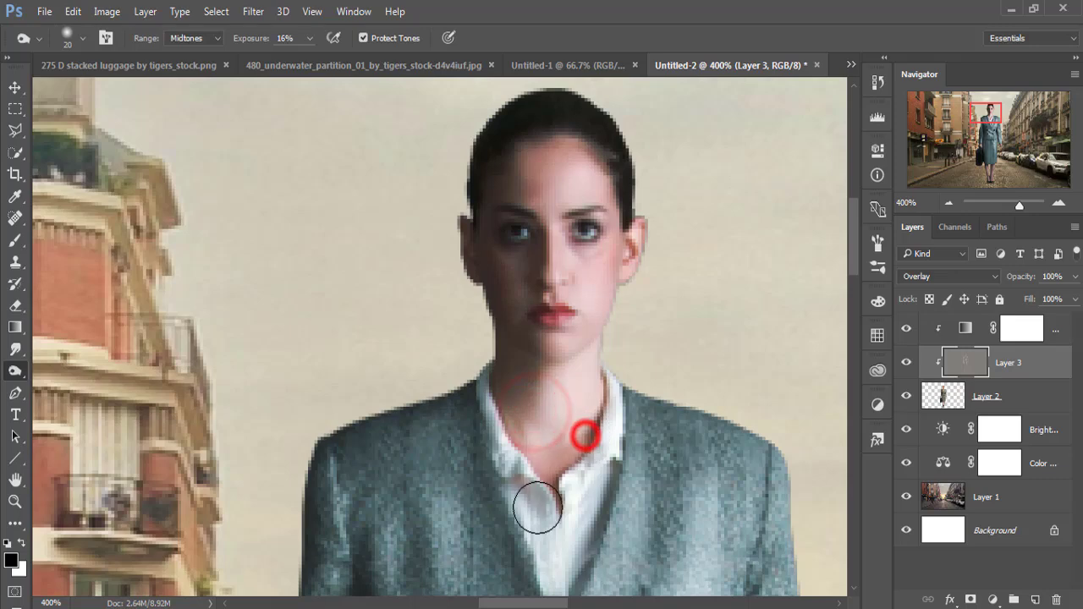
{"action": "left_click", "coordinate": [624, 208]}
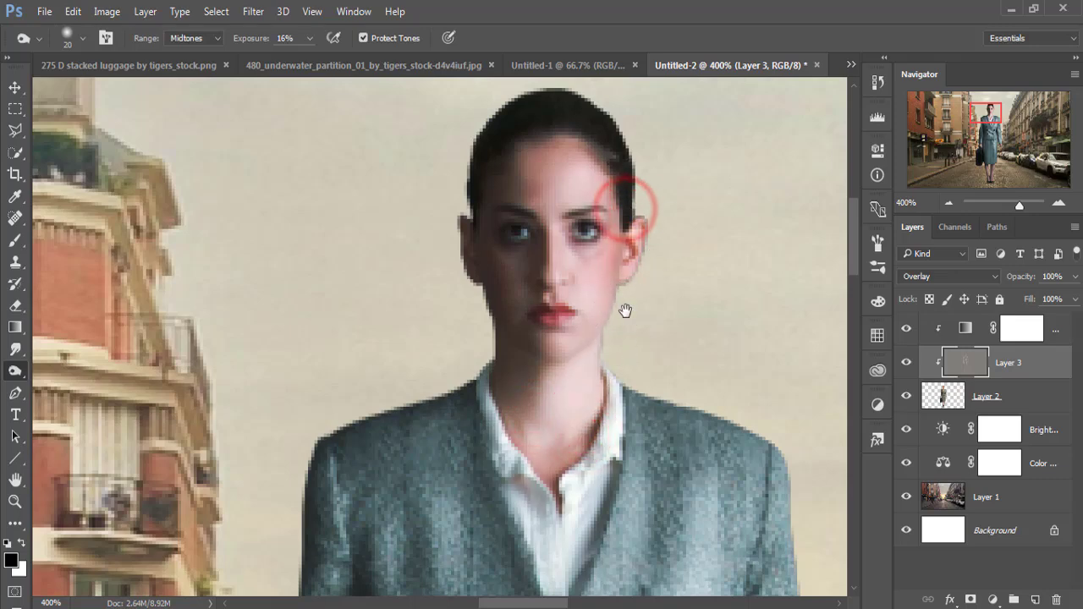
- Darken the jacket's shoulders, lapel, chest, right front and lower buttons
{"action": "left_click_drag", "start_coordinate": [626, 310], "coordinate": [648, 229]}
{"action": "left_click_drag", "start_coordinate": [632, 293], "coordinate": [523, 193]}
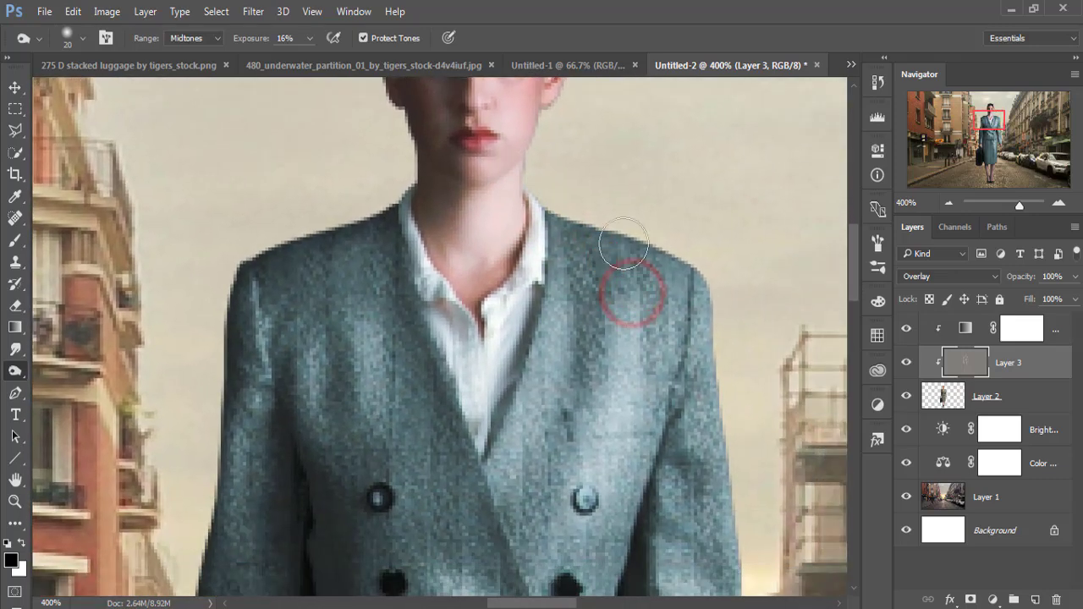
{"action": "left_click_drag", "start_coordinate": [553, 436], "coordinate": [567, 283]}
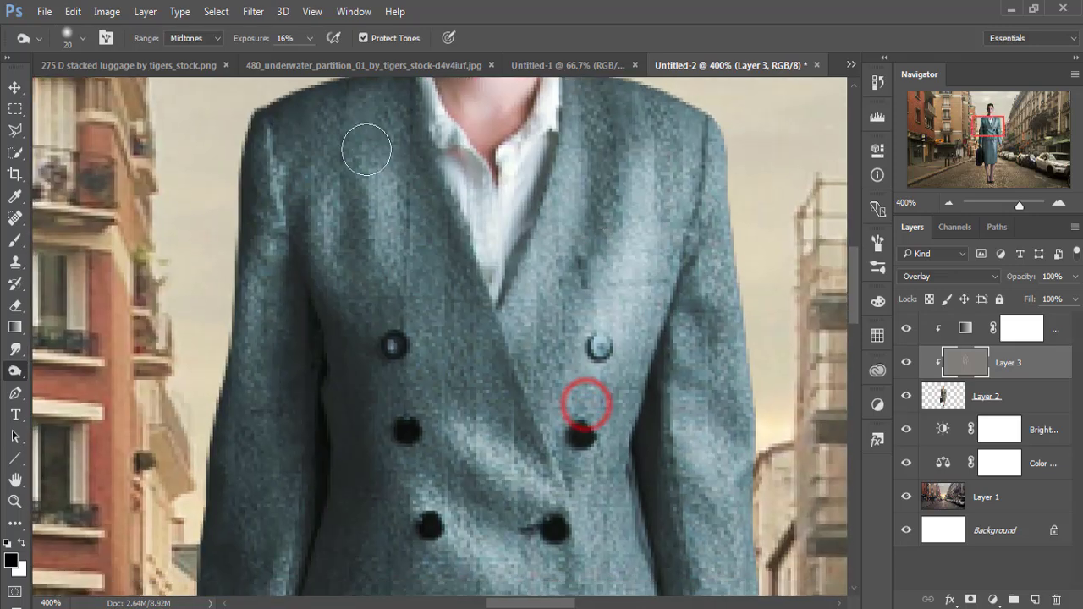
{"action": "left_click_drag", "start_coordinate": [356, 121], "coordinate": [377, 272]}
{"action": "left_click_drag", "start_coordinate": [296, 183], "coordinate": [307, 274]}
{"action": "left_click_drag", "start_coordinate": [307, 235], "coordinate": [360, 350]}
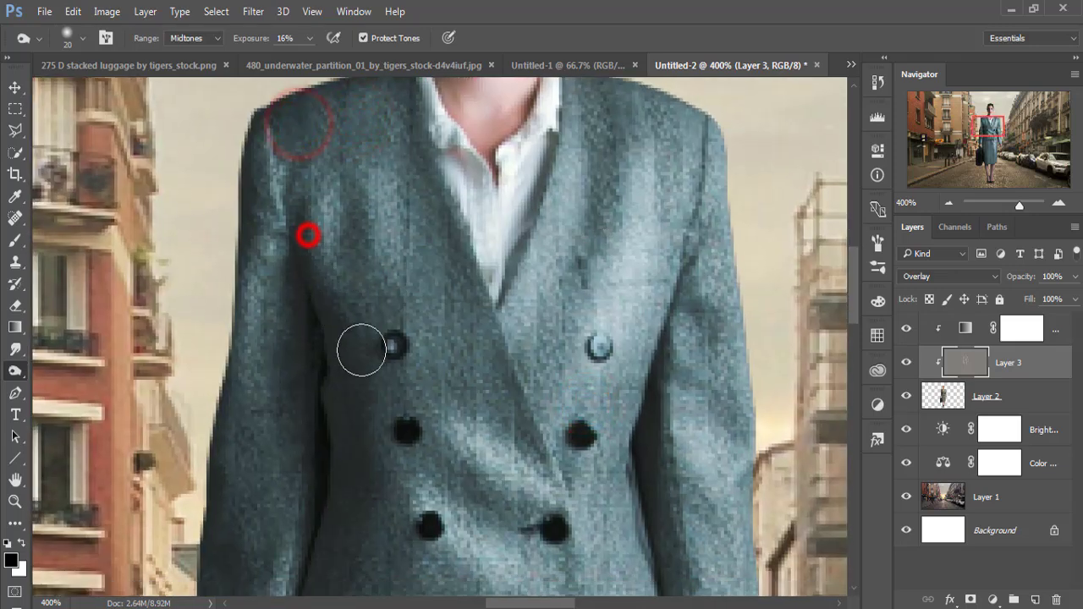
{"action": "left_click_drag", "start_coordinate": [384, 212], "coordinate": [393, 364]}
{"action": "mouse_move", "coordinate": [665, 174]}
{"action": "left_mouse_down"}
{"action": "mouse_move", "coordinate": [648, 300]}
{"action": "mouse_move", "coordinate": [584, 390]}
{"action": "left_mouse_up"}
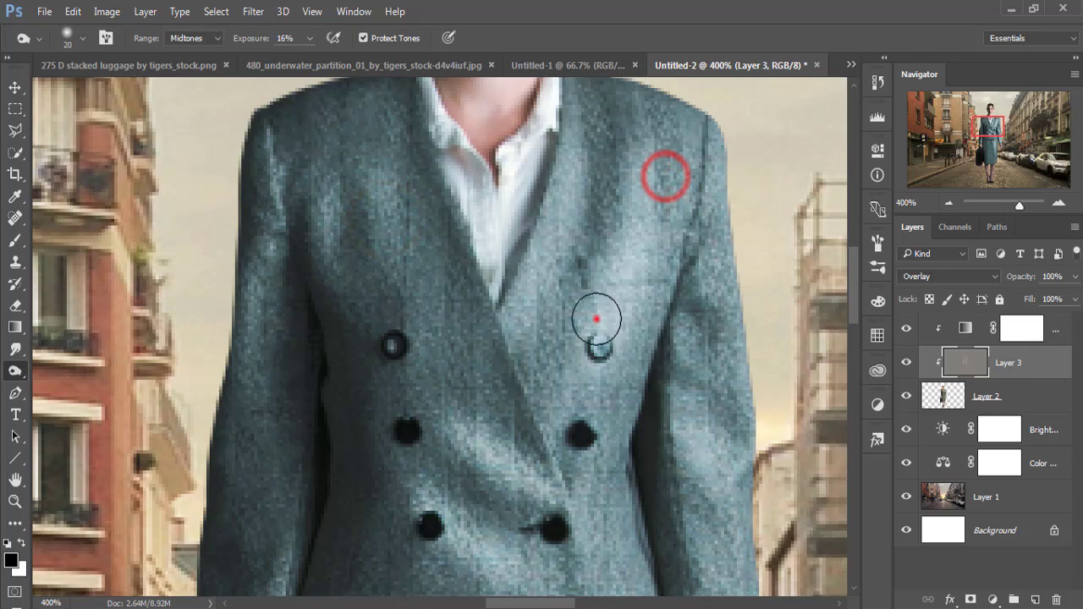
{"action": "left_click_drag", "start_coordinate": [551, 436], "coordinate": [588, 238]}
{"action": "left_click_drag", "start_coordinate": [508, 213], "coordinate": [537, 305]}
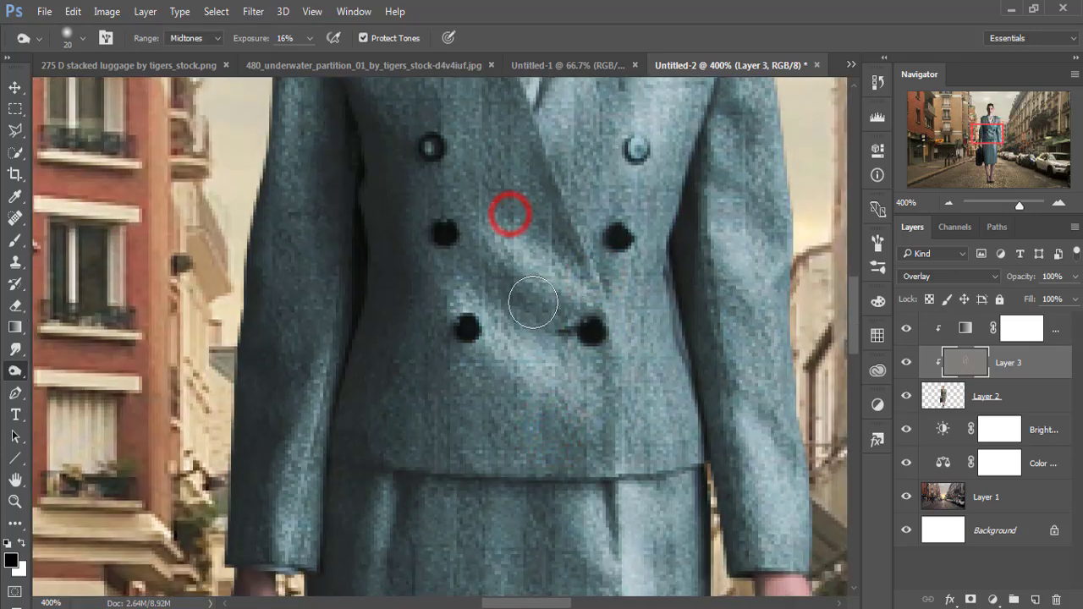
{"action": "left_click", "coordinate": [532, 307]}
{"action": "mouse_move", "coordinate": [476, 320]}
{"action": "left_mouse_down"}
{"action": "mouse_move", "coordinate": [541, 423]}
{"action": "mouse_move", "coordinate": [508, 292]}
{"action": "mouse_move", "coordinate": [544, 360]}
{"action": "left_mouse_up"}
- Burn shadows across the skirt and along its right edge
{"action": "left_click_drag", "start_coordinate": [375, 364], "coordinate": [375, 423]}
{"action": "left_click_drag", "start_coordinate": [481, 460], "coordinate": [499, 127]}
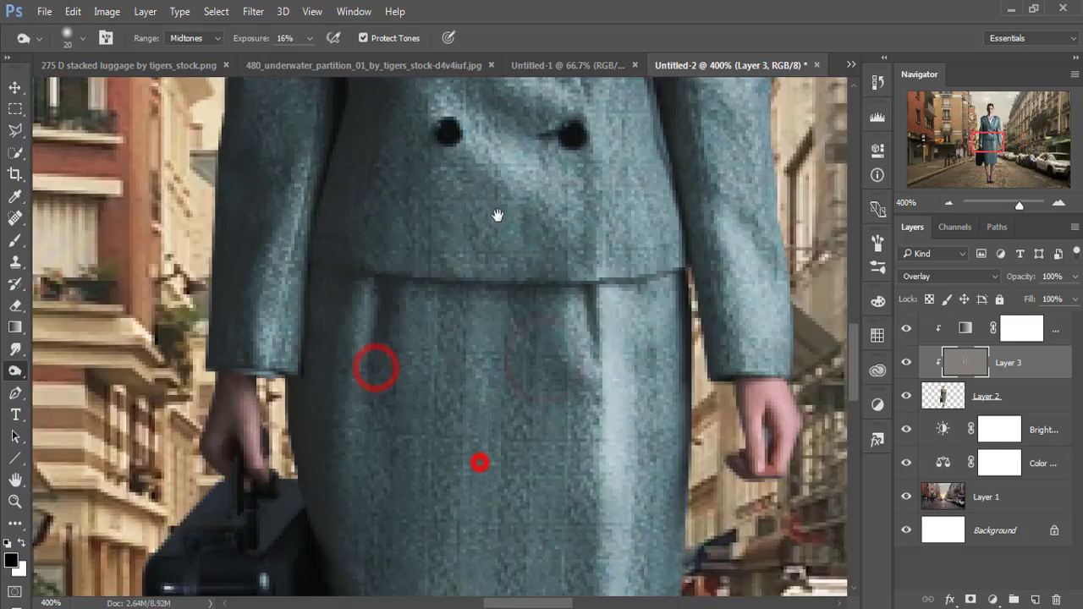
{"action": "left_click_drag", "start_coordinate": [666, 146], "coordinate": [664, 421]}
{"action": "mouse_move", "coordinate": [629, 251]}
{"action": "left_mouse_down"}
{"action": "mouse_move", "coordinate": [631, 410]}
{"action": "mouse_move", "coordinate": [527, 125]}
{"action": "mouse_move", "coordinate": [532, 373]}
{"action": "left_mouse_up"}
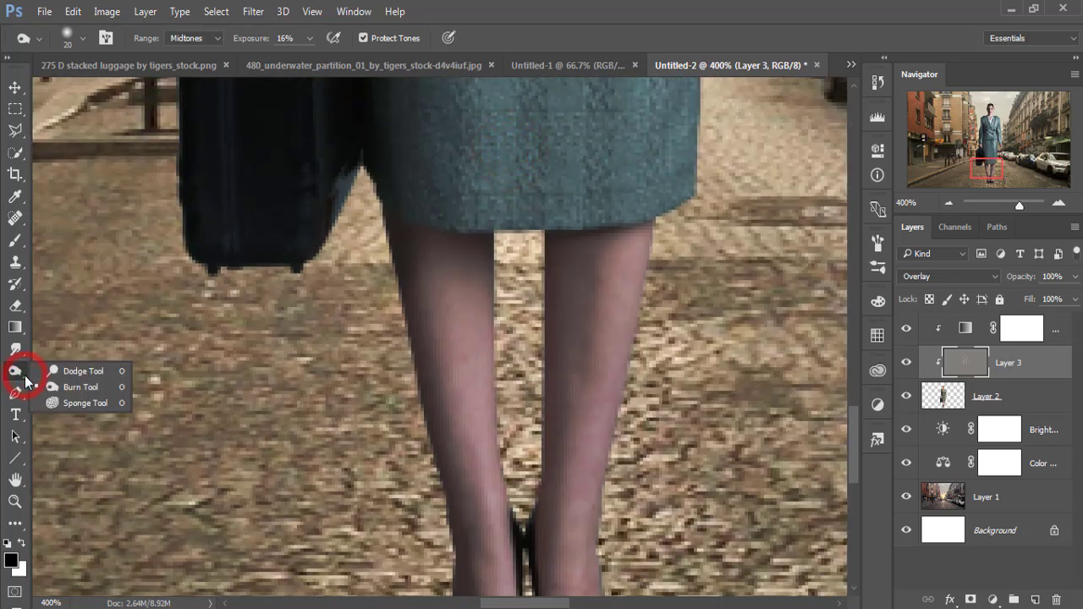
- Dodge highlights along both legs from hem to ankle using Highlights range
{"action": "left_click", "coordinate": [75, 373]}
{"action": "mouse_move", "coordinate": [442, 254]}
{"action": "left_mouse_down"}
{"action": "mouse_move", "coordinate": [480, 379]}
{"action": "mouse_move", "coordinate": [465, 526]}
{"action": "left_mouse_up"}
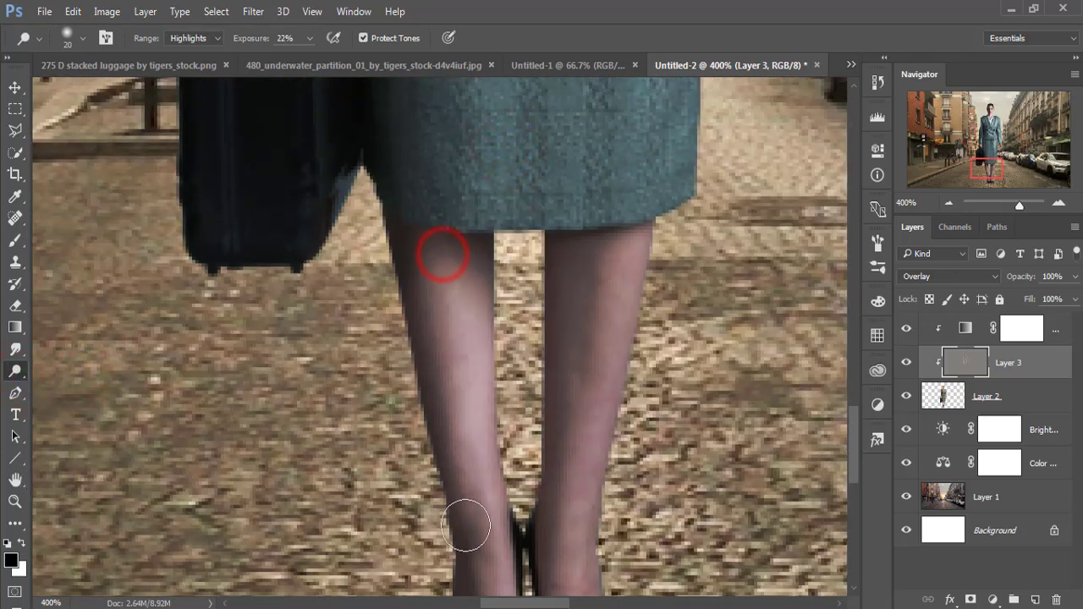
{"action": "scroll", "coordinate": [516, 450], "scroll_direction": "down", "scroll_amount": 3}
{"action": "mouse_move", "coordinate": [450, 193]}
{"action": "left_mouse_down"}
{"action": "mouse_move", "coordinate": [496, 460]}
{"action": "mouse_move", "coordinate": [494, 529]}
{"action": "left_mouse_up"}
{"action": "mouse_move", "coordinate": [612, 132]}
{"action": "left_mouse_down"}
{"action": "mouse_move", "coordinate": [600, 326]}
{"action": "mouse_move", "coordinate": [565, 535]}
{"action": "left_mouse_up"}
{"action": "mouse_move", "coordinate": [561, 459]}
{"action": "left_mouse_down"}
{"action": "mouse_move", "coordinate": [610, 141]}
{"action": "mouse_move", "coordinate": [577, 271]}
{"action": "left_mouse_up"}
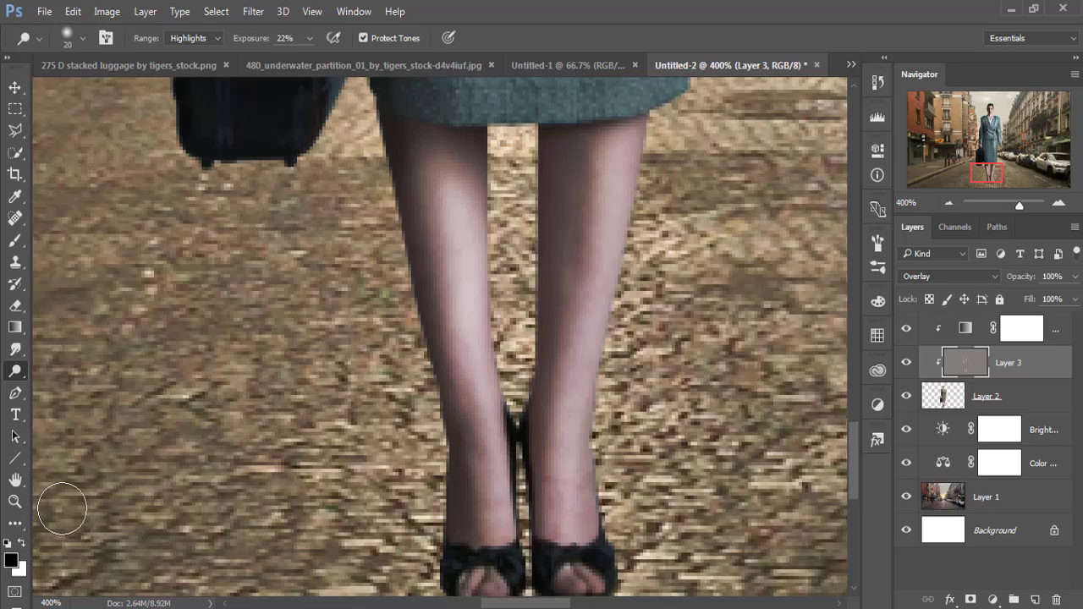
- Burn shadows down both legs below the skirt hem, then zoom out
{"action": "left_click", "coordinate": [48, 382]}
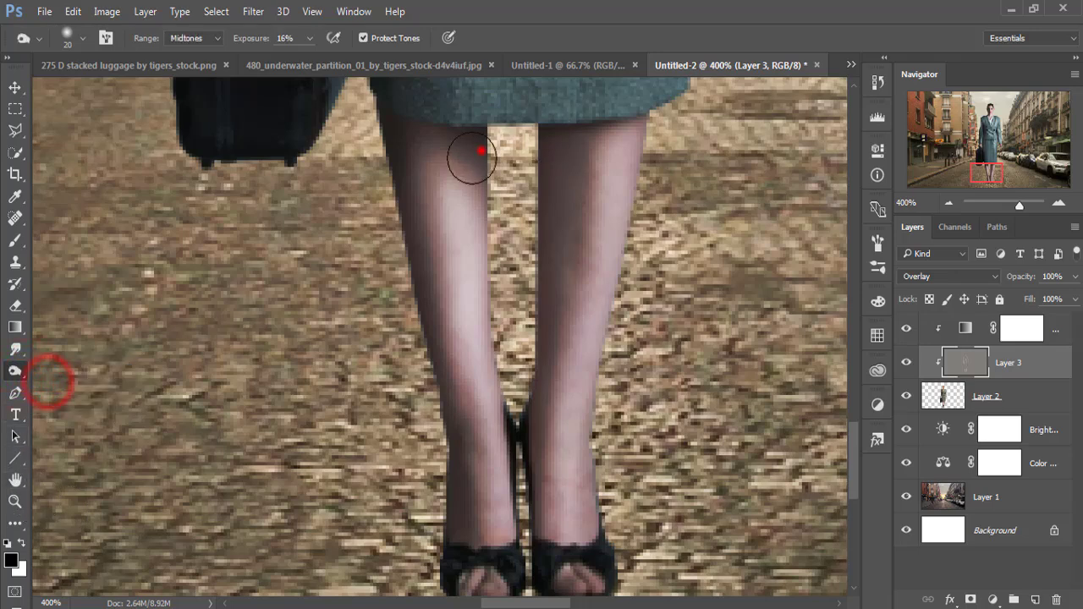
{"action": "mouse_move", "coordinate": [471, 157]}
{"action": "left_mouse_down"}
{"action": "mouse_move", "coordinate": [455, 254]}
{"action": "mouse_move", "coordinate": [476, 520]}
{"action": "left_mouse_up"}
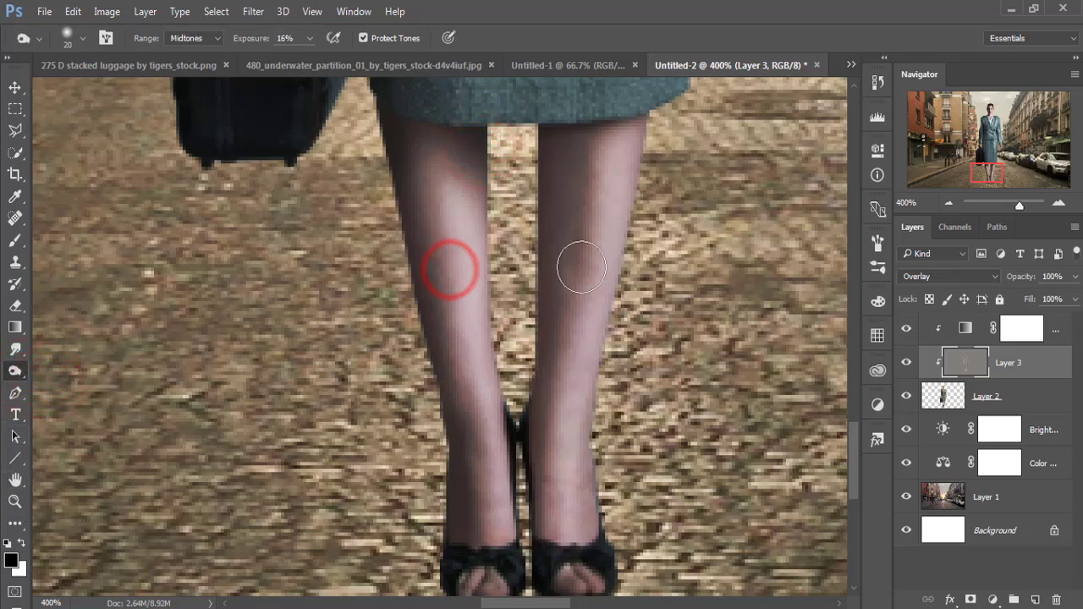
{"action": "left_click_drag", "start_coordinate": [601, 141], "coordinate": [551, 431]}
{"action": "left_click_drag", "start_coordinate": [583, 335], "coordinate": [554, 536]}
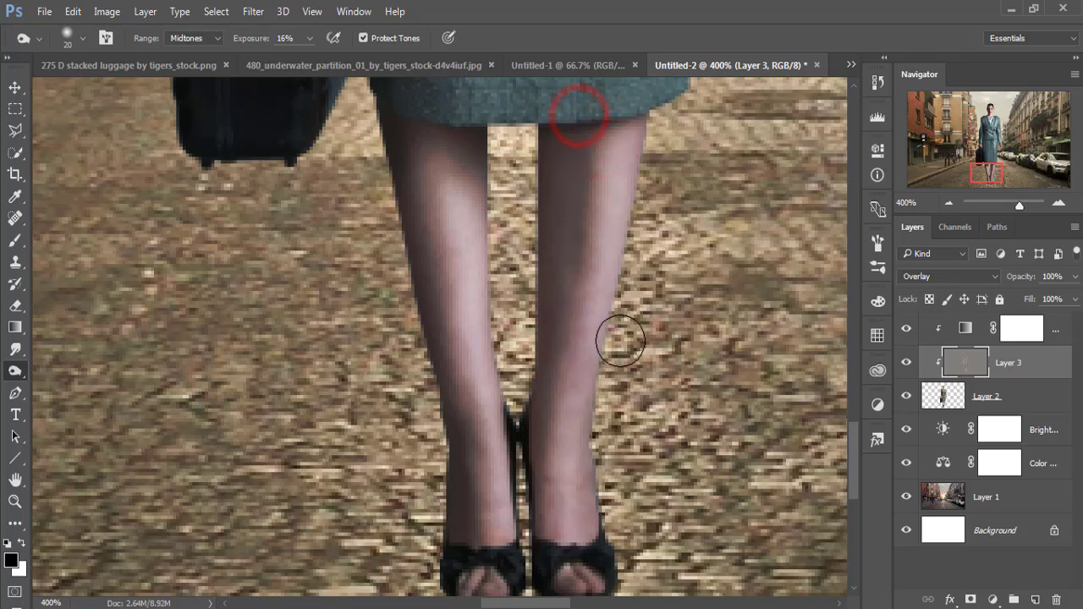
{"action": "key", "text": "ctrl+minus"}
{"action": "key", "text": "ctrl+minus"}
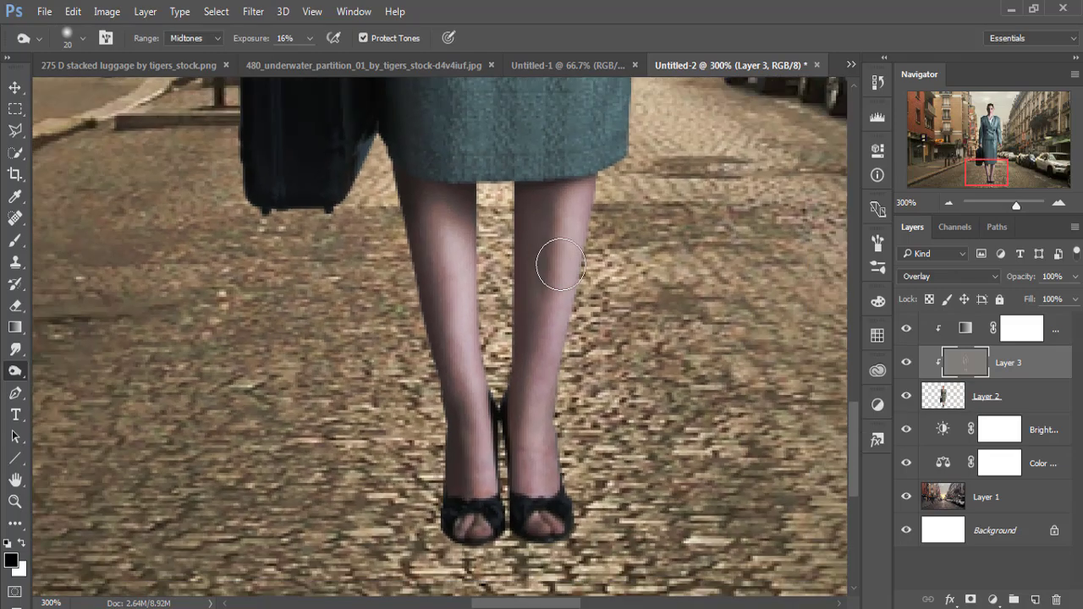
{"action": "key", "text": "ctrl+minus"}
{"action": "key", "text": "ctrl+minus"}
{"action": "key", "text": "ctrl+minus"}
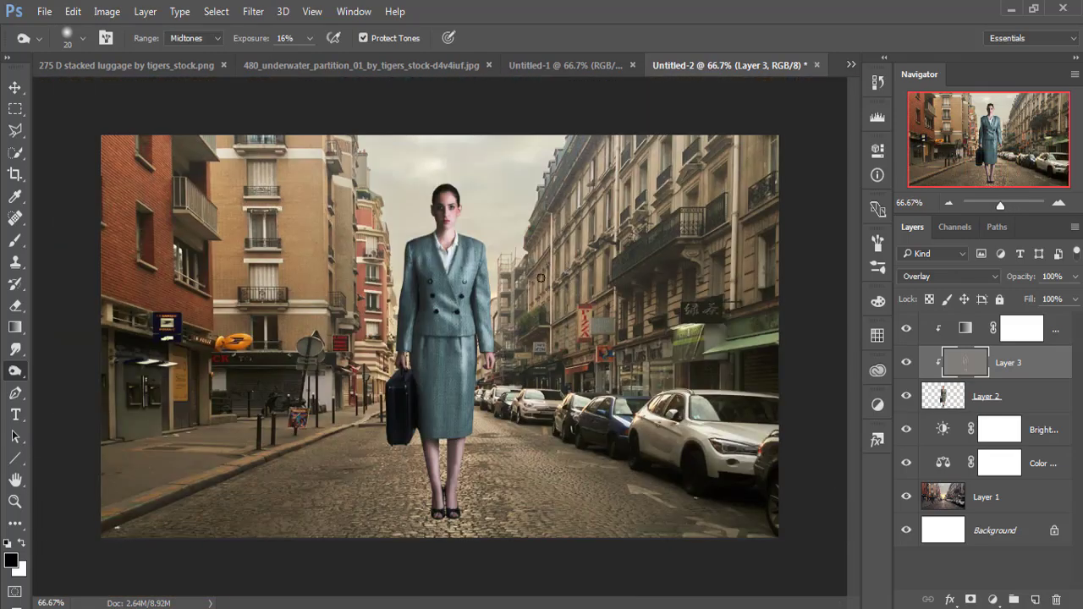
- Duplicate the woman's Layer 2 as Layer 2 copy
{"action": "left_click", "coordinate": [12, 88]}
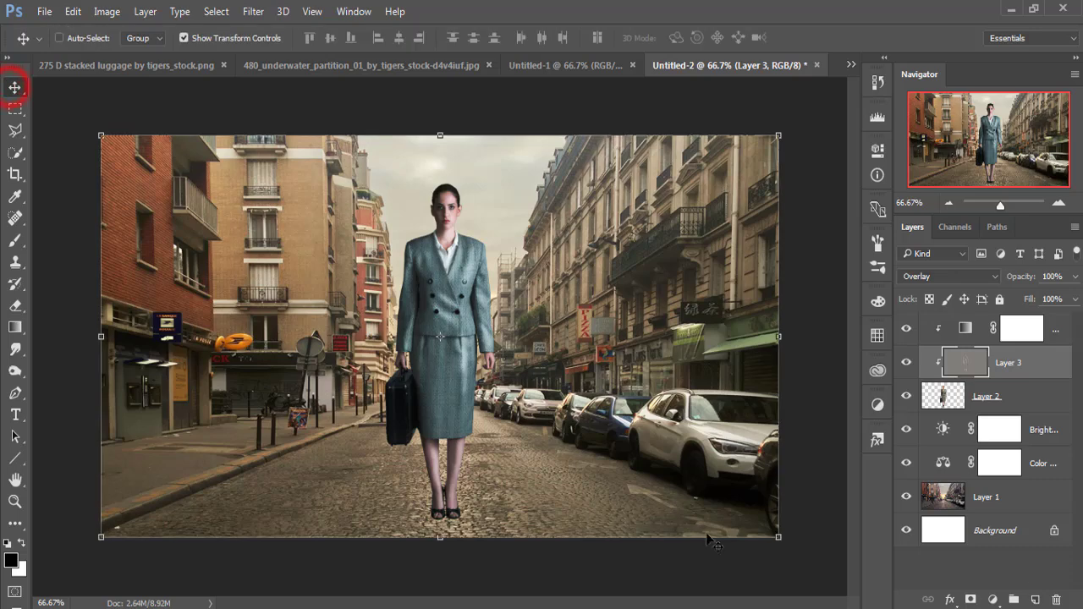
{"action": "left_click", "coordinate": [1031, 396]}
{"action": "right_click", "coordinate": [1029, 394]}
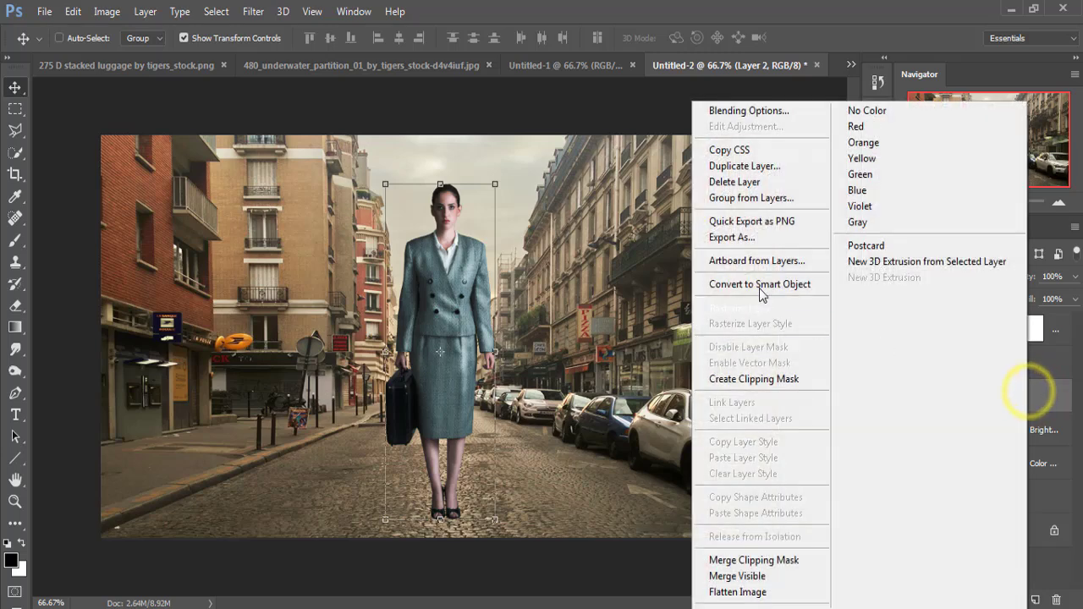
{"action": "left_click", "coordinate": [761, 166]}
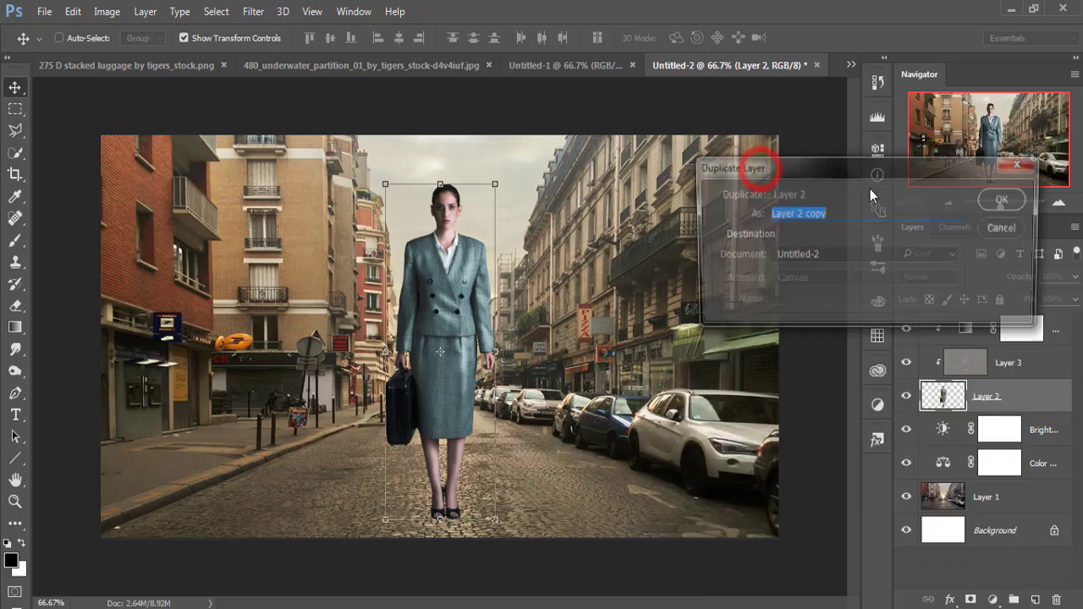
{"action": "left_click", "coordinate": [999, 201]}
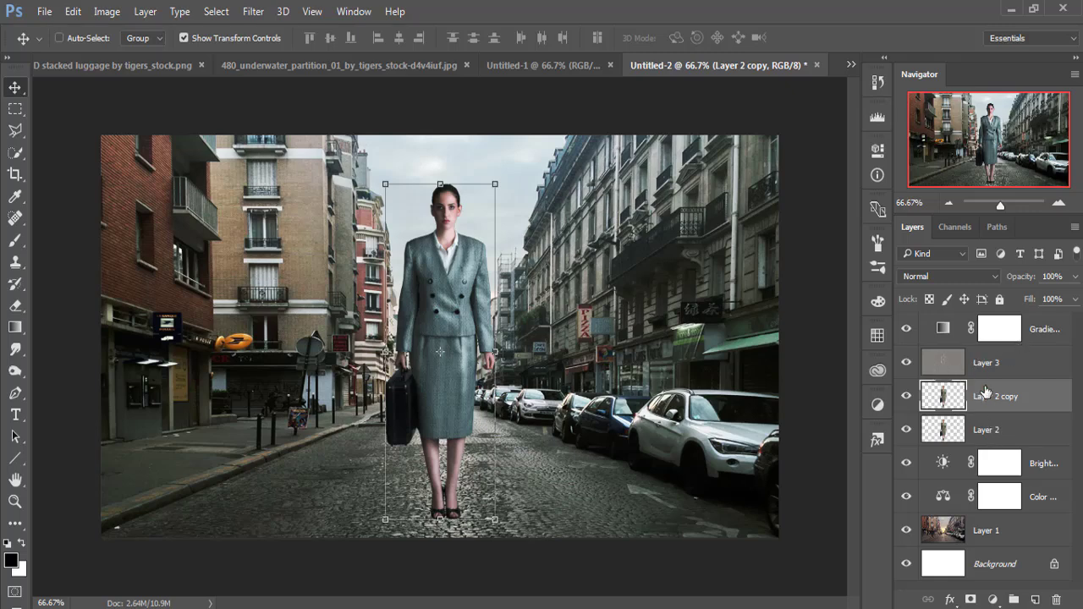
- Clip Layer 3 and the Gradient Map to the layers below, then select Layer 2
{"action": "right_click", "coordinate": [1001, 364]}
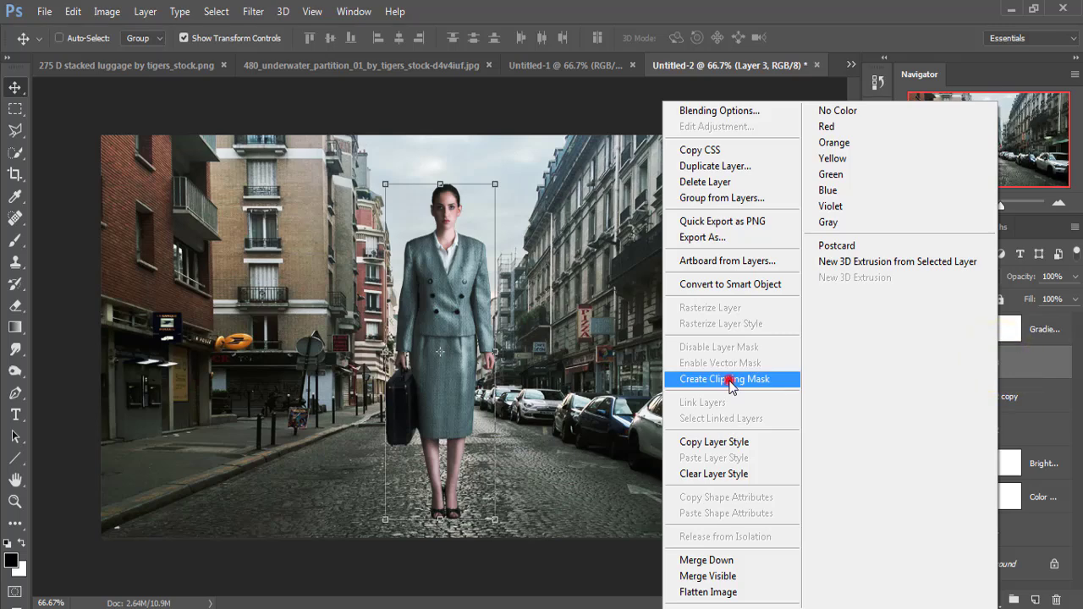
{"action": "left_click", "coordinate": [730, 379]}
{"action": "right_click", "coordinate": [1003, 340]}
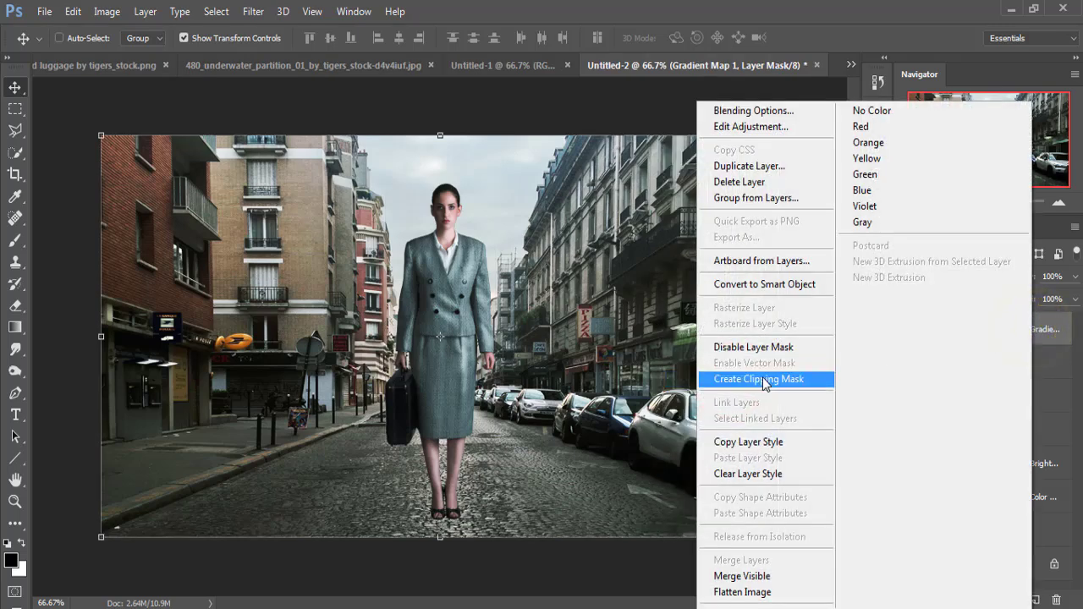
{"action": "left_click", "coordinate": [764, 379]}
{"action": "left_click", "coordinate": [986, 430]}
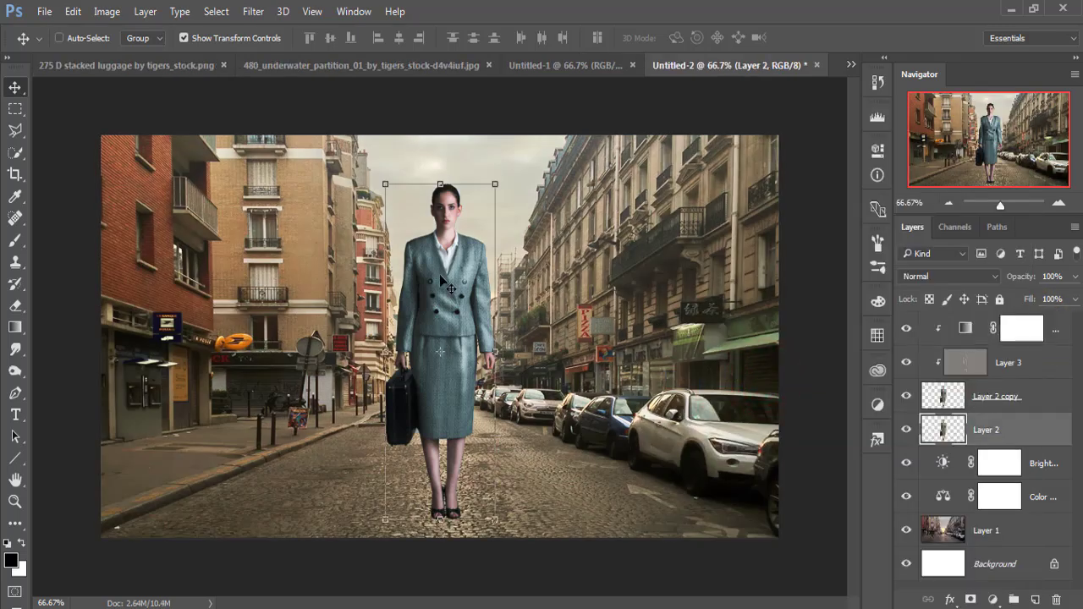
- Flip Layer 2 vertically and move it below the woman's feet
{"action": "left_click", "coordinate": [73, 11]}
{"action": "mouse_move", "coordinate": [170, 336]}
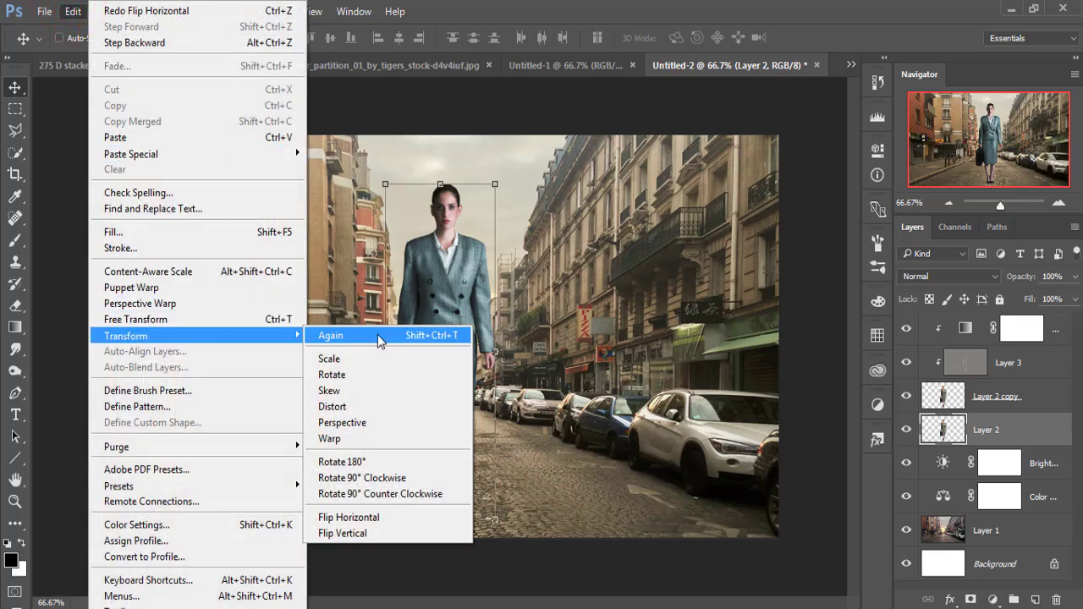
{"action": "left_click", "coordinate": [374, 535]}
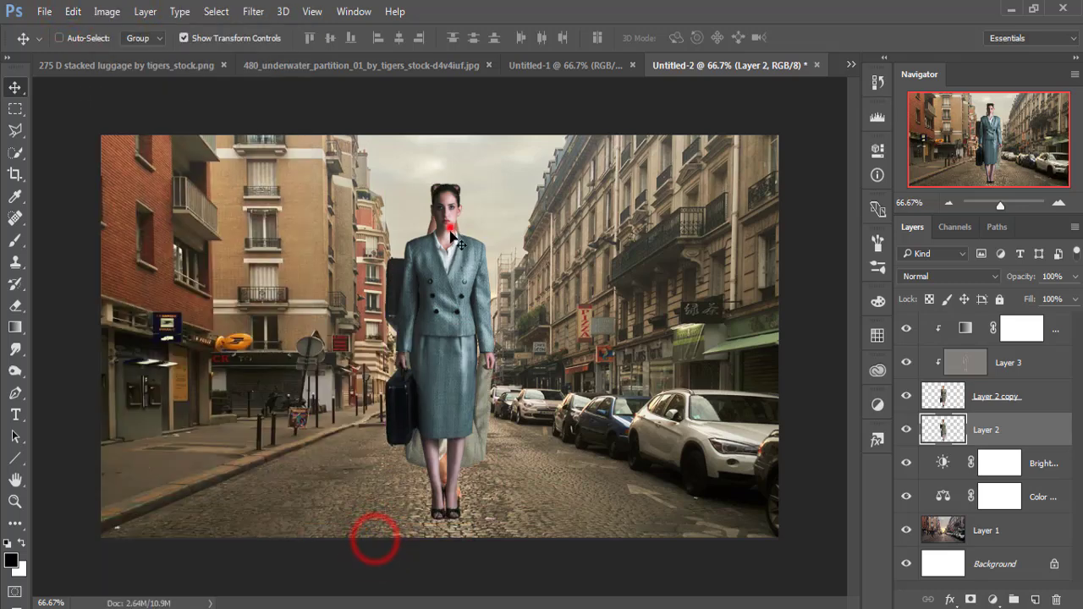
{"action": "left_click_drag", "start_coordinate": [457, 244], "coordinate": [448, 551]}
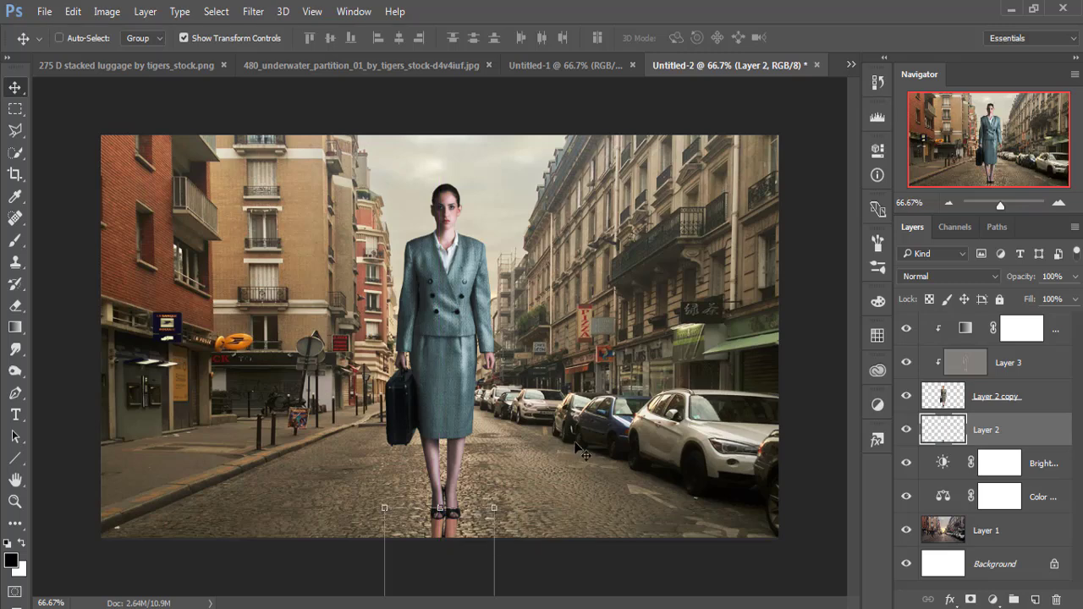
{"action": "key", "text": "ctrl+minus"}
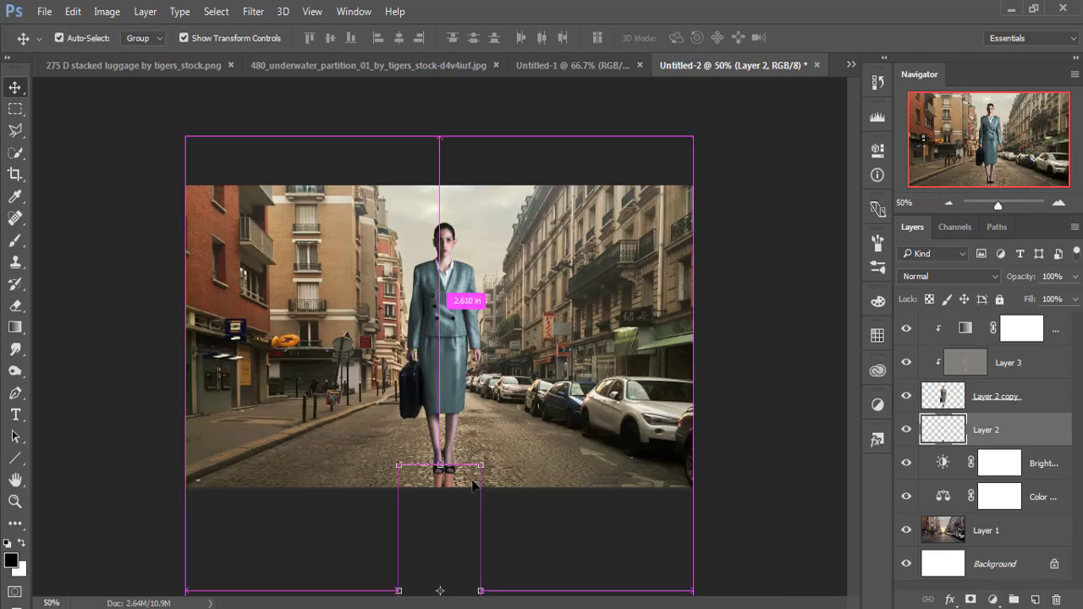
{"action": "key", "text": "ctrl+minus"}
- Distort the flipped figure's corners sideways into a slanted shadow and commit
{"action": "left_click_drag", "start_coordinate": [413, 591], "coordinate": [279, 525]}
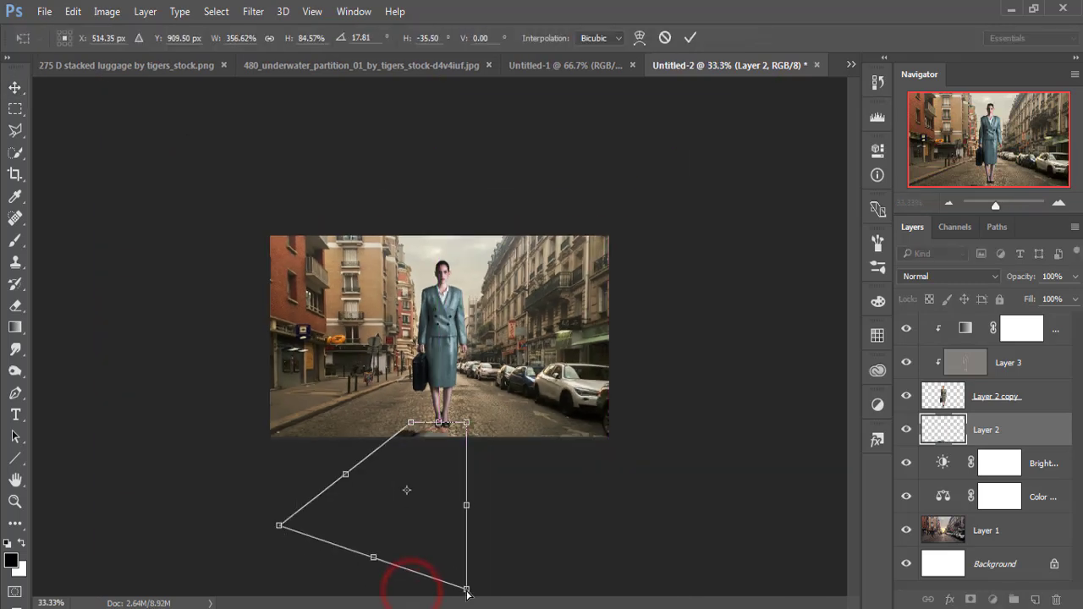
{"action": "left_click_drag", "start_coordinate": [466, 589], "coordinate": [366, 529]}
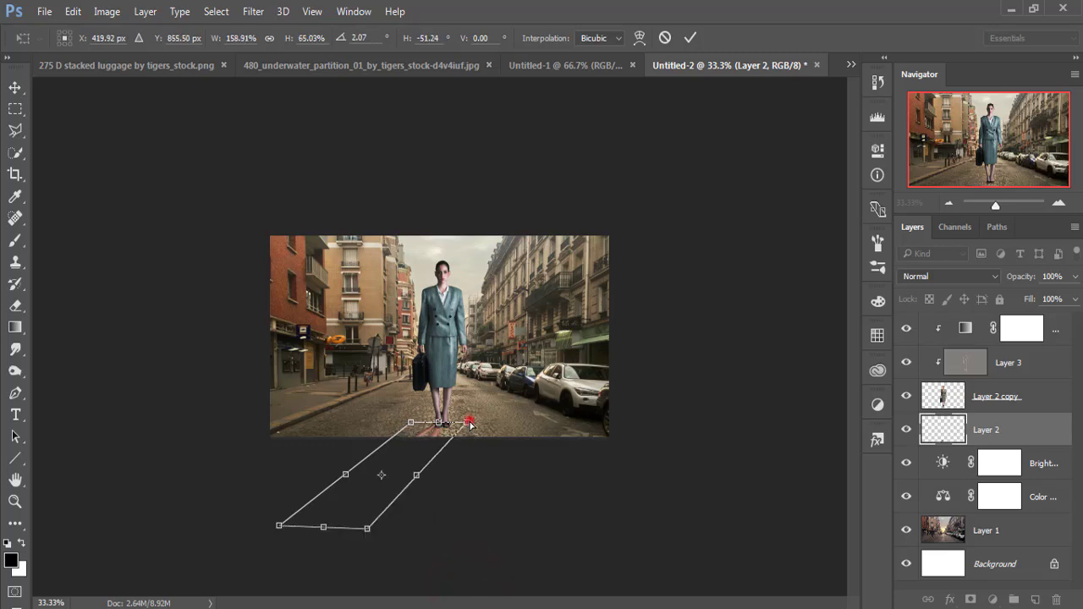
{"action": "mouse_move", "coordinate": [279, 526]}
{"action": "left_mouse_down"}
{"action": "mouse_move", "coordinate": [244, 484]}
{"action": "mouse_move", "coordinate": [215, 534]}
{"action": "left_mouse_up"}
{"action": "left_click_drag", "start_coordinate": [367, 530], "coordinate": [340, 535]}
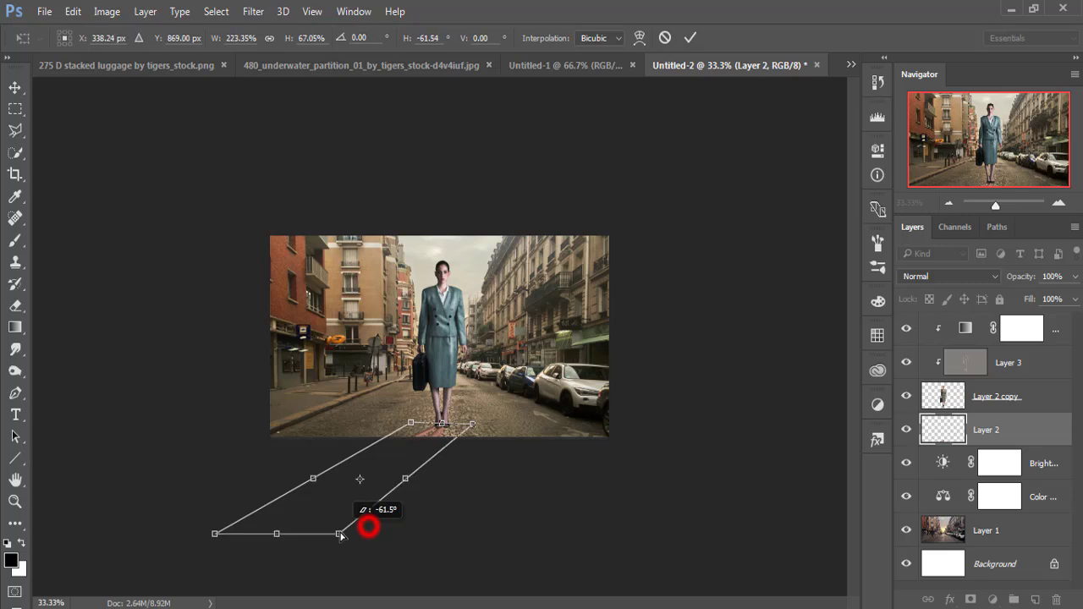
{"action": "left_click", "coordinate": [690, 39]}
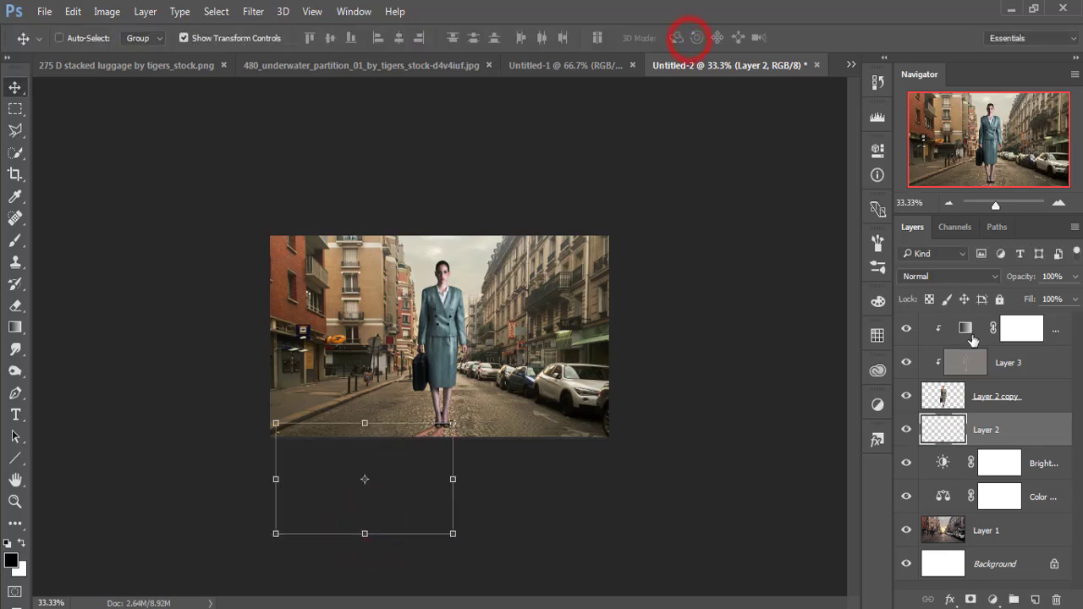
- Give the shadow layer a dark Color Overlay and 55% opacity
{"action": "left_click", "coordinate": [951, 601]}
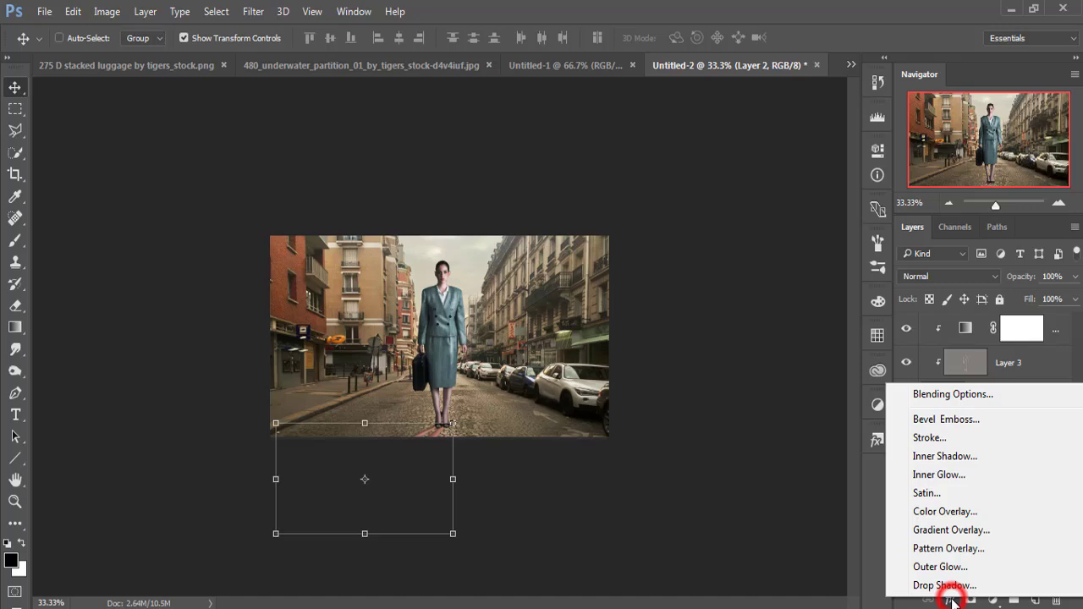
{"action": "left_click", "coordinate": [948, 515]}
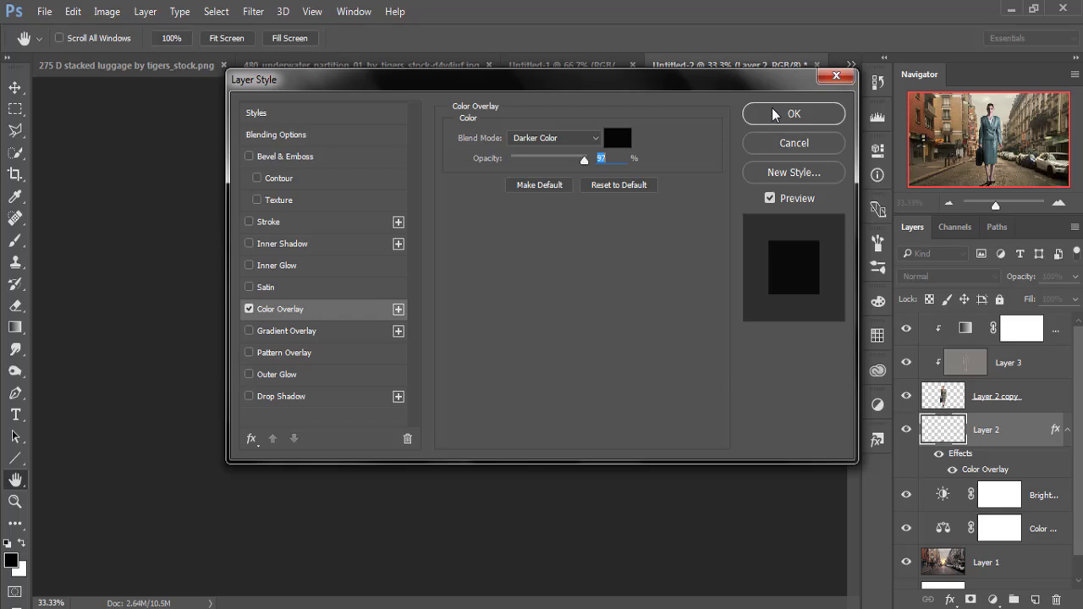
{"action": "left_click", "coordinate": [773, 114]}
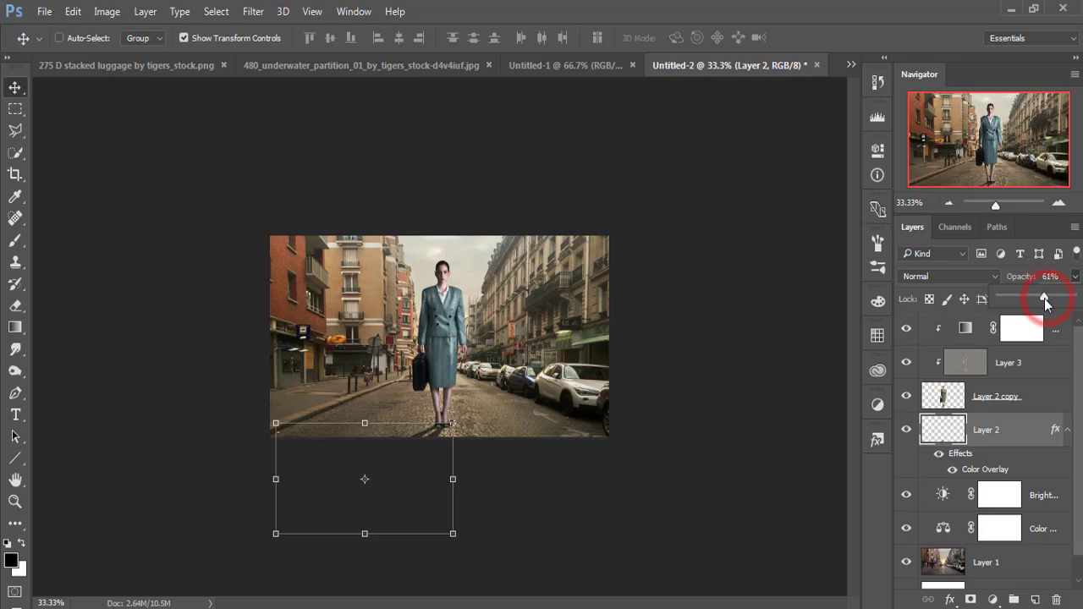
{"action": "left_click_drag", "start_coordinate": [1044, 299], "coordinate": [1040, 297]}
- Soften the shadow with a Gaussian Blur of radius 3.1 pixels
{"action": "left_click", "coordinate": [259, 12]}
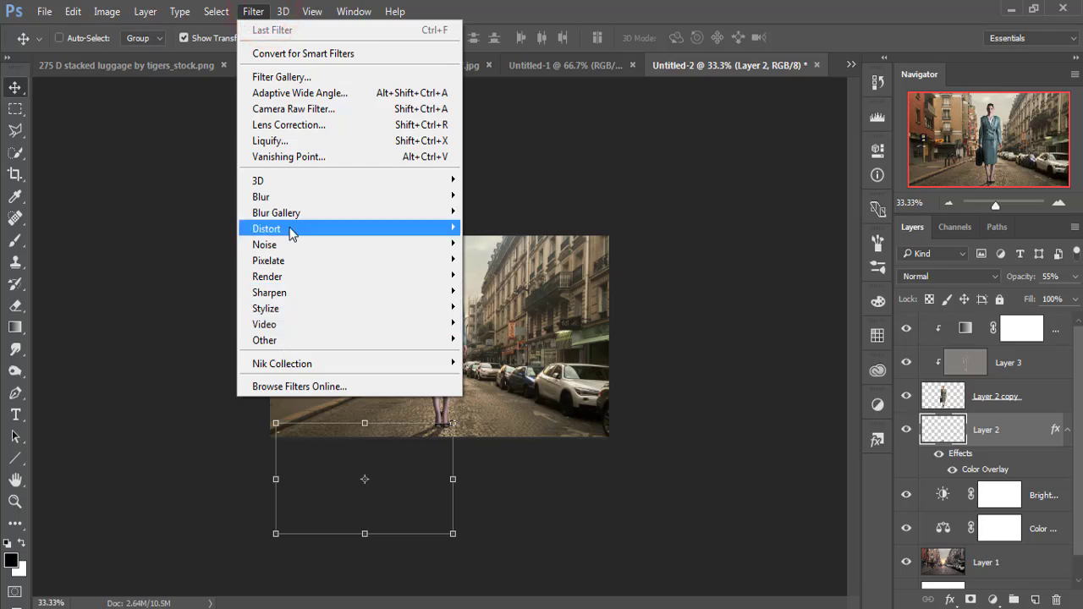
{"action": "mouse_move", "coordinate": [261, 197]}
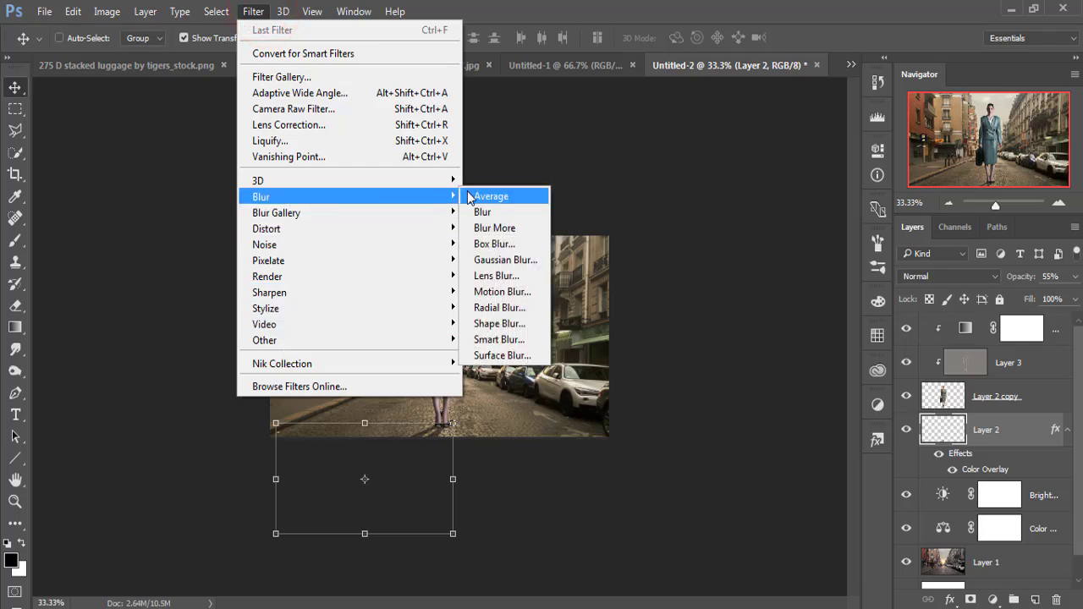
{"action": "left_click", "coordinate": [486, 259]}
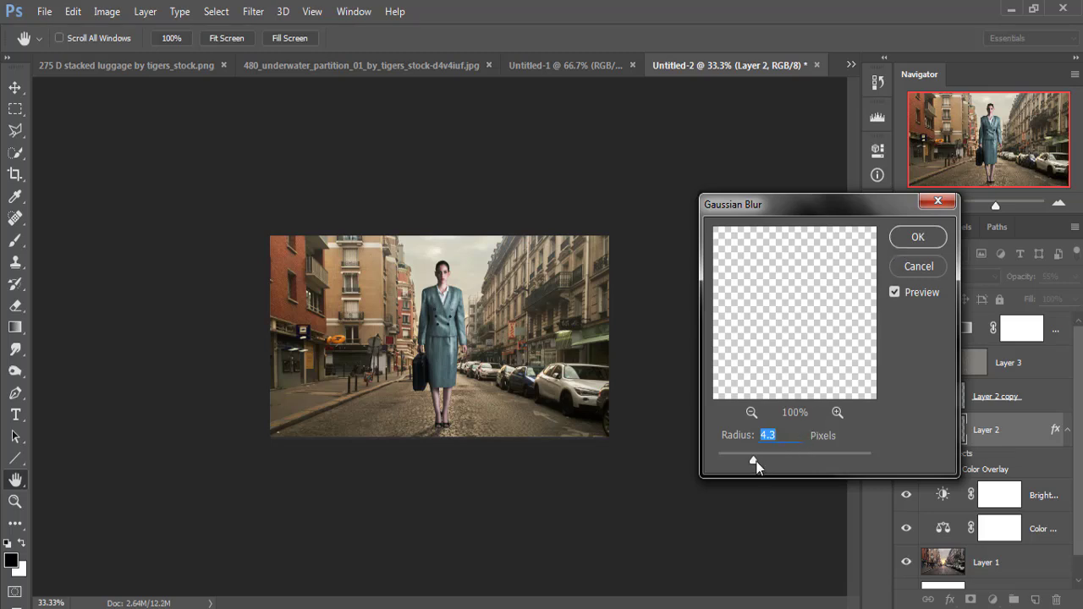
{"action": "left_click_drag", "start_coordinate": [753, 462], "coordinate": [744, 464]}
{"action": "left_click", "coordinate": [915, 237]}
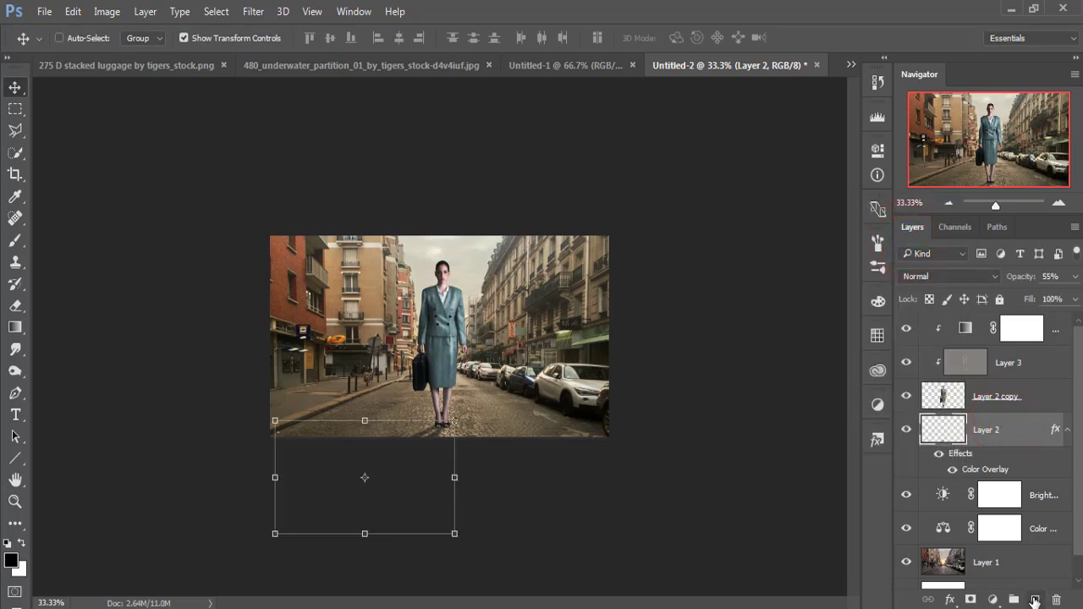
- On a new layer, paint black contact shadows under both shoes with a 30 px brush
{"action": "left_click", "coordinate": [1035, 599]}
{"action": "left_click", "coordinate": [14, 243]}
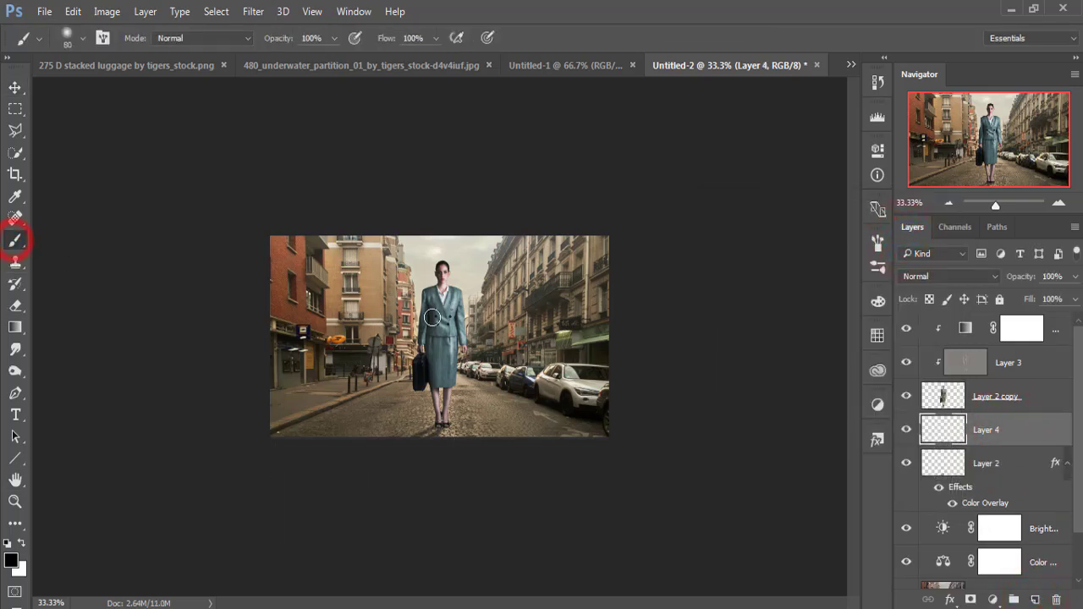
{"action": "scroll", "coordinate": [432, 318], "scroll_direction": "up", "scroll_amount": 1}
{"action": "scroll", "coordinate": [431, 317], "scroll_direction": "up", "scroll_amount": 1}
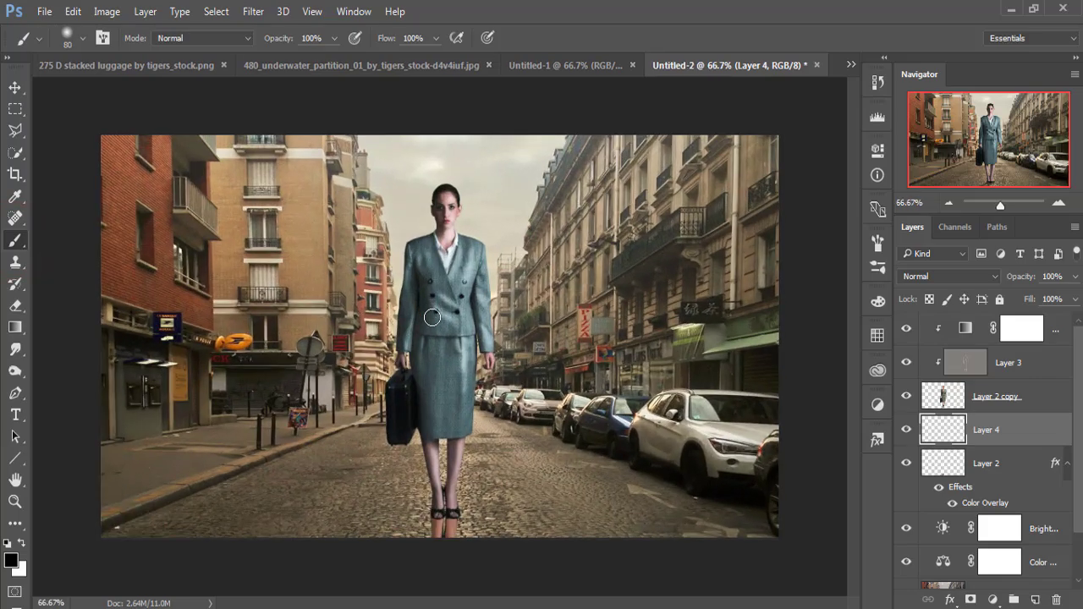
{"action": "scroll", "coordinate": [432, 317], "scroll_direction": "up", "scroll_amount": 1}
{"action": "scroll", "coordinate": [431, 318], "scroll_direction": "up", "scroll_amount": 1}
{"action": "scroll", "coordinate": [431, 317], "scroll_direction": "up", "scroll_amount": 1}
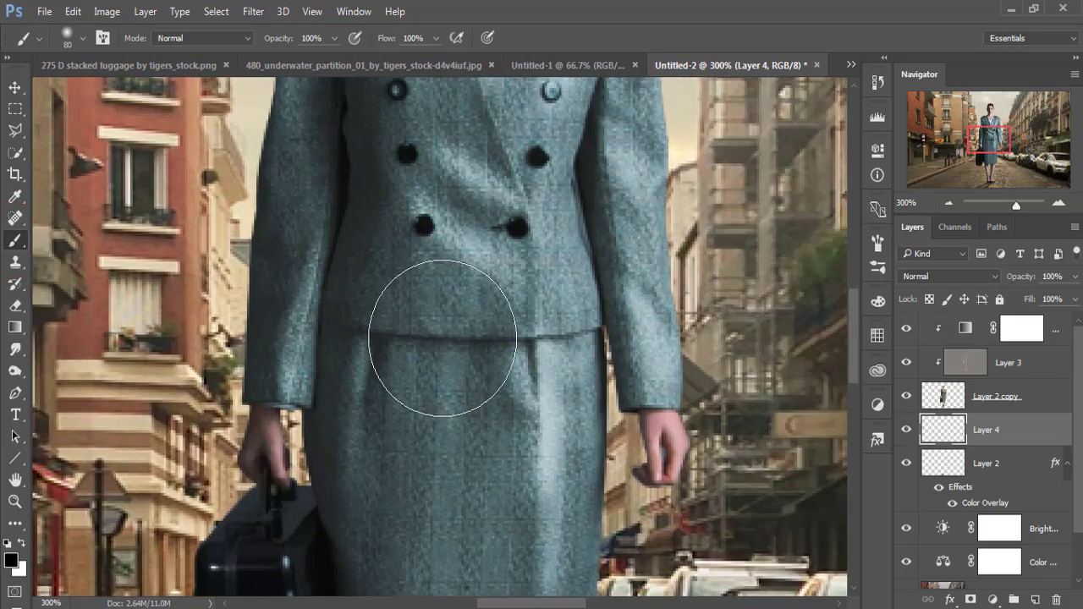
{"action": "mouse_move", "coordinate": [506, 471]}
{"action": "left_mouse_down"}
{"action": "mouse_move", "coordinate": [609, 250]}
{"action": "mouse_move", "coordinate": [508, 254]}
{"action": "left_mouse_up"}
{"action": "left_click_drag", "start_coordinate": [672, 358], "coordinate": [590, 388]}
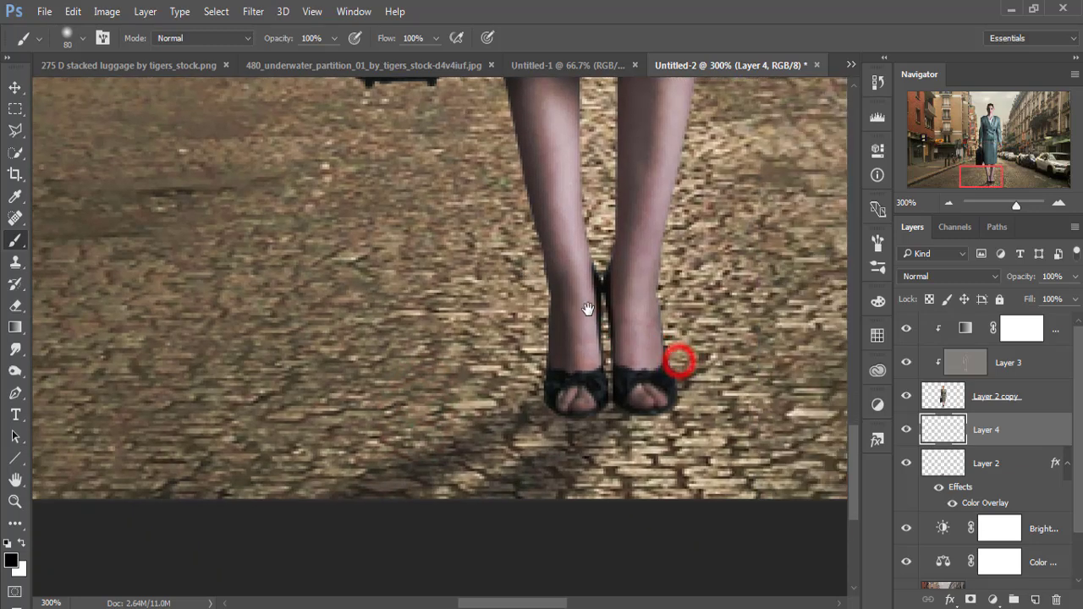
{"action": "key", "text": "bracketleft"}
{"action": "key", "text": "bracketleft"}
{"action": "key", "text": "bracketleft"}
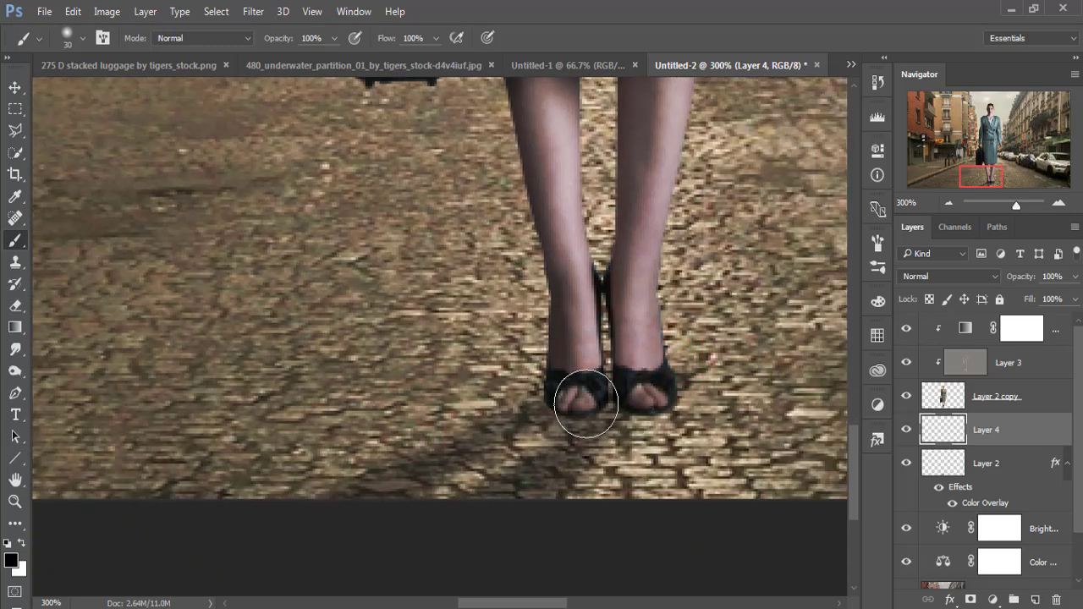
{"action": "left_click_drag", "start_coordinate": [557, 413], "coordinate": [589, 415]}
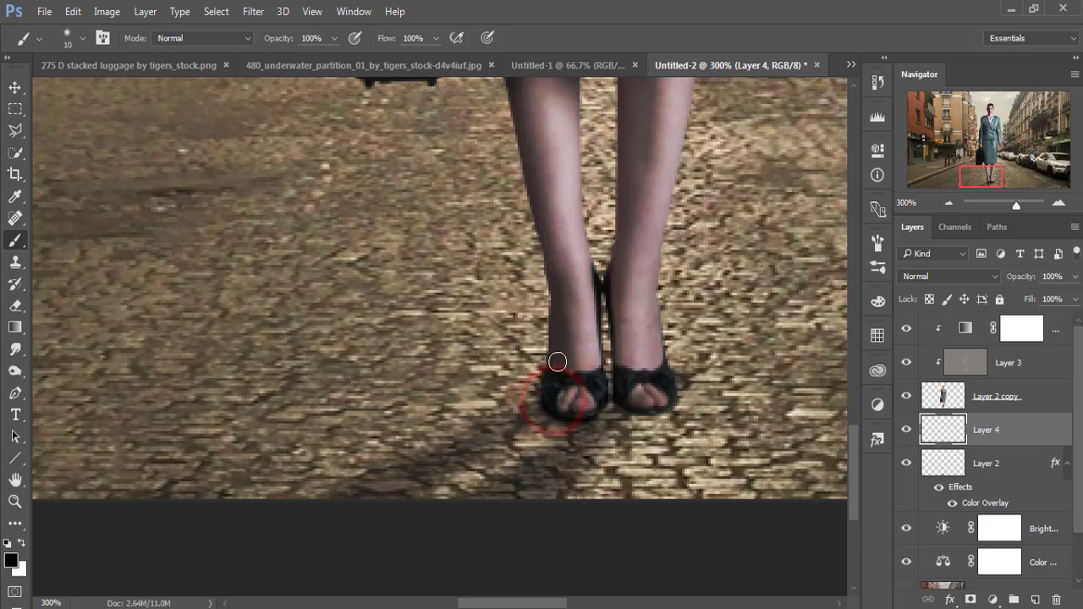
{"action": "left_click_drag", "start_coordinate": [627, 407], "coordinate": [657, 400]}
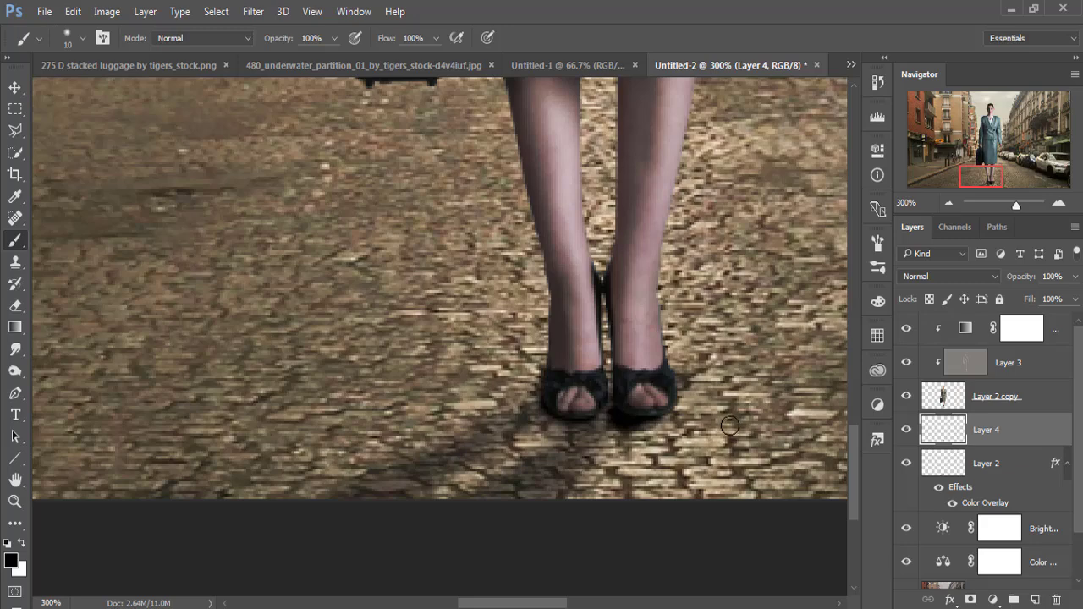
- Set Layer 4 fill to 75%, select the Gradient Map mask, and show the underwater image
{"action": "left_click", "coordinate": [1076, 300]}
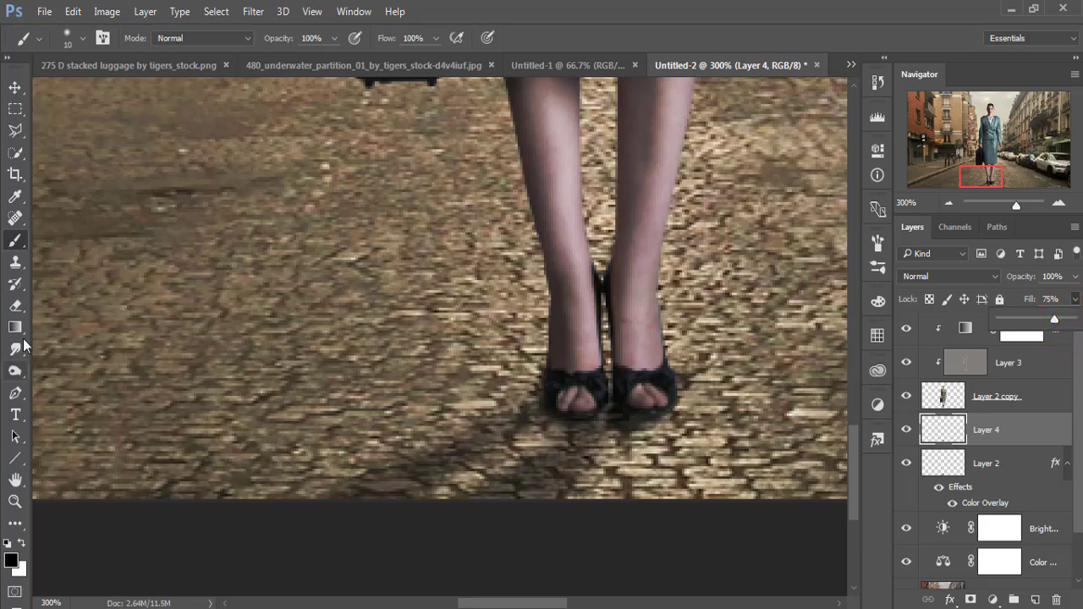
{"action": "left_click", "coordinate": [13, 87]}
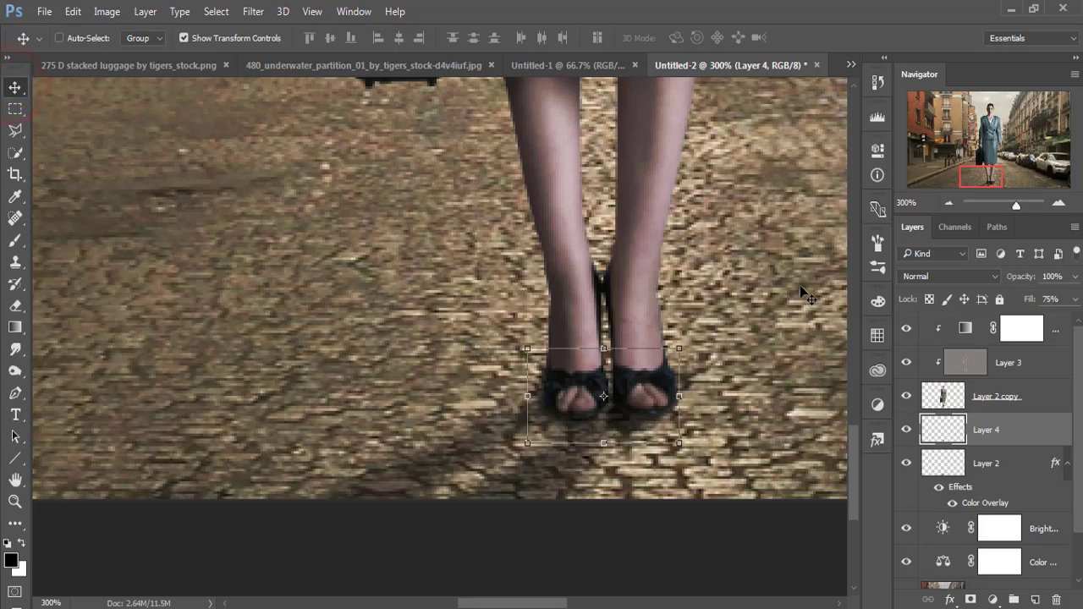
{"action": "key", "text": "ctrl+minus"}
{"action": "key", "text": "ctrl+minus"}
{"action": "key", "text": "ctrl+minus"}
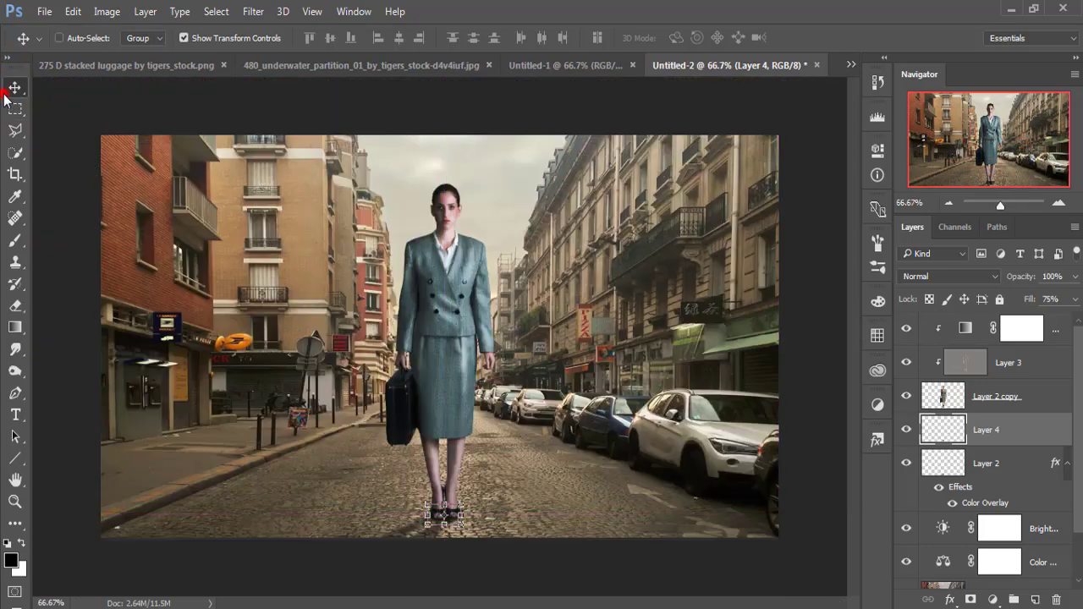
{"action": "left_click_drag", "start_coordinate": [1080, 467], "coordinate": [1080, 540]}
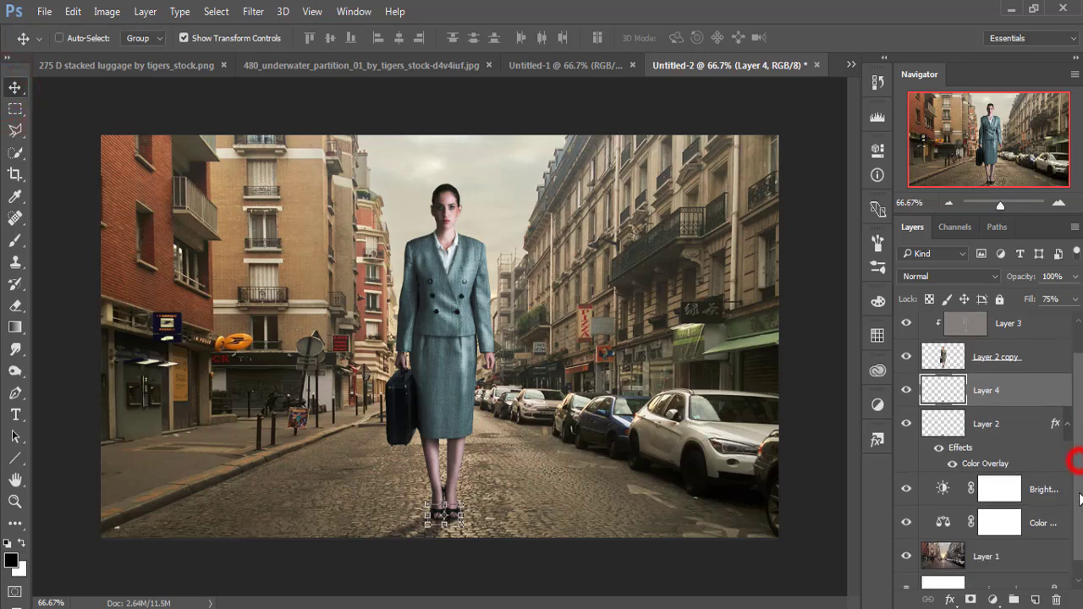
{"action": "left_click", "coordinate": [987, 541]}
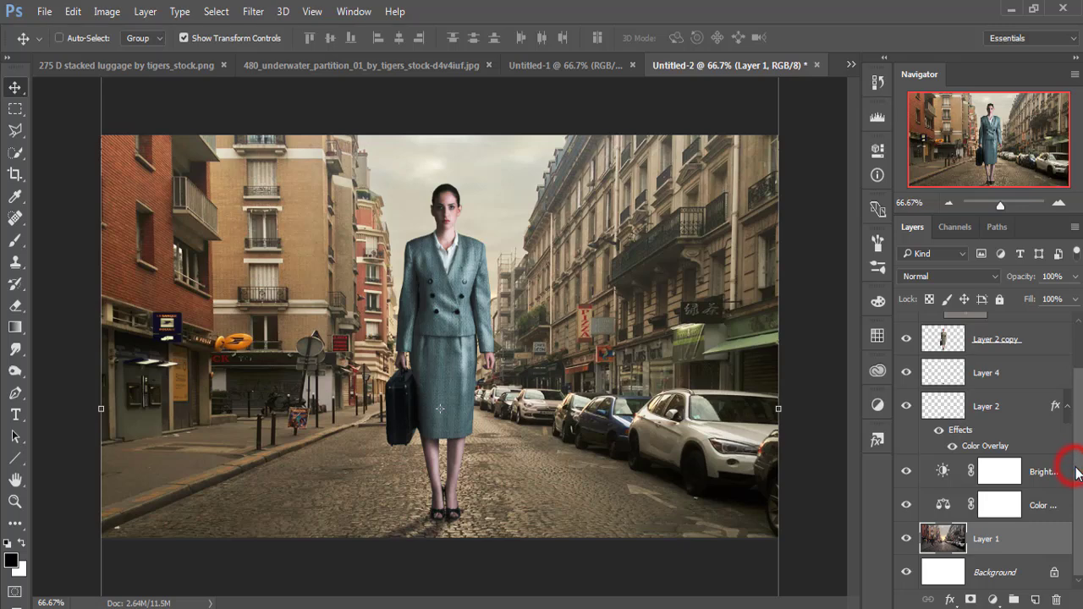
{"action": "left_click_drag", "start_coordinate": [1078, 471], "coordinate": [1080, 388]}
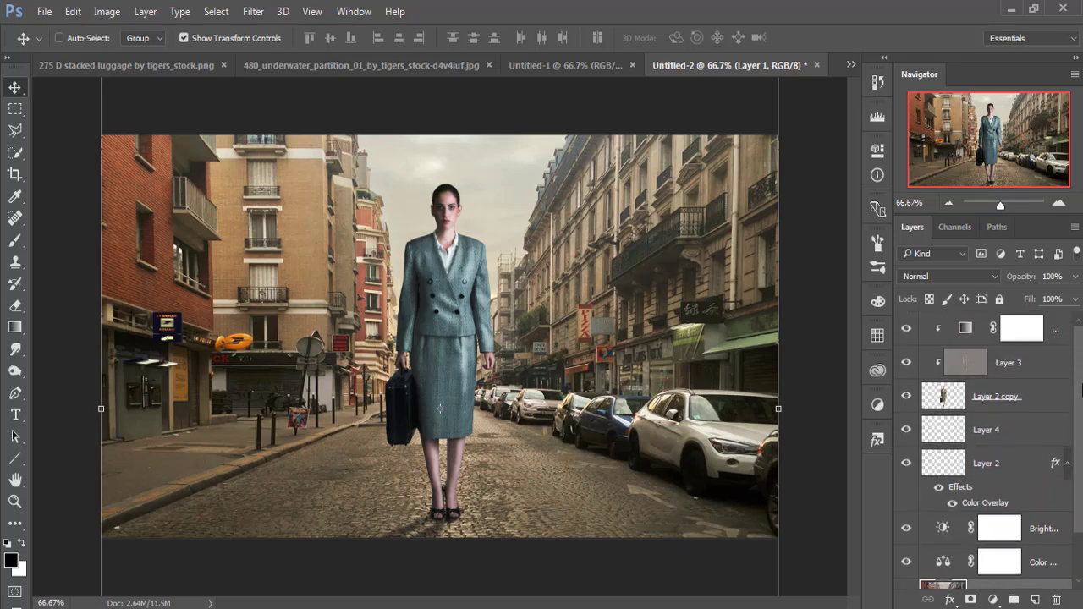
{"action": "left_click", "coordinate": [1058, 329]}
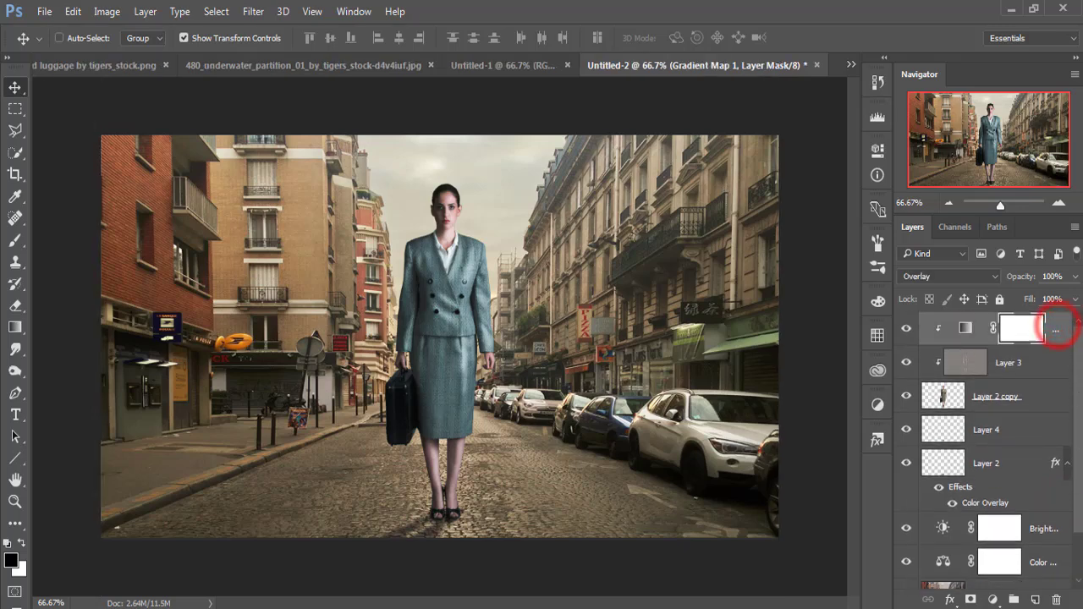
{"action": "left_click", "coordinate": [273, 63]}
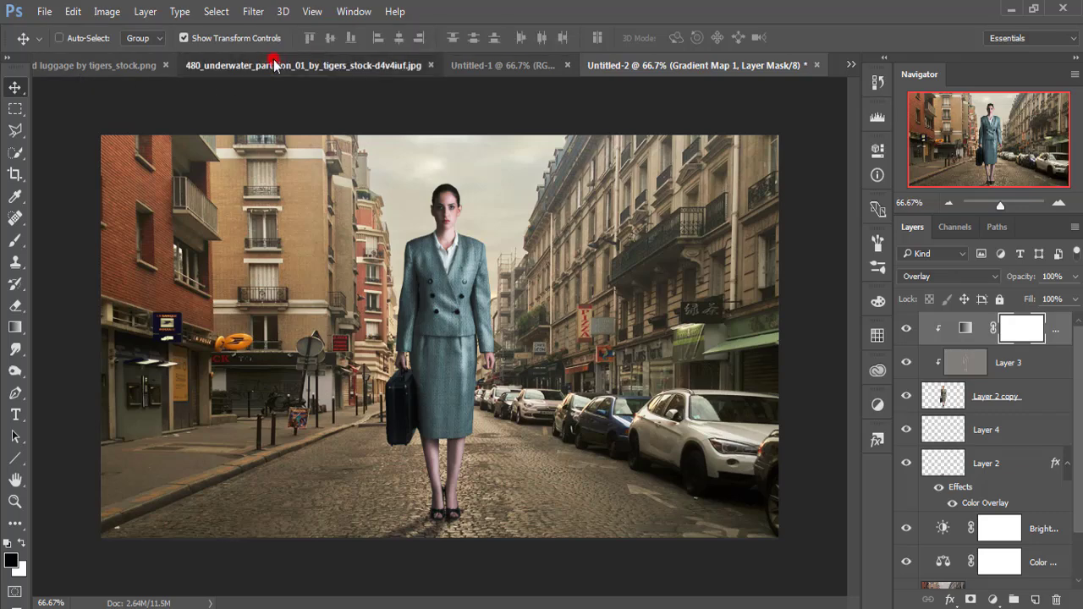
- Select a waterline strip in the underwater image and drag it into the street composition
{"action": "left_click", "coordinate": [16, 109]}
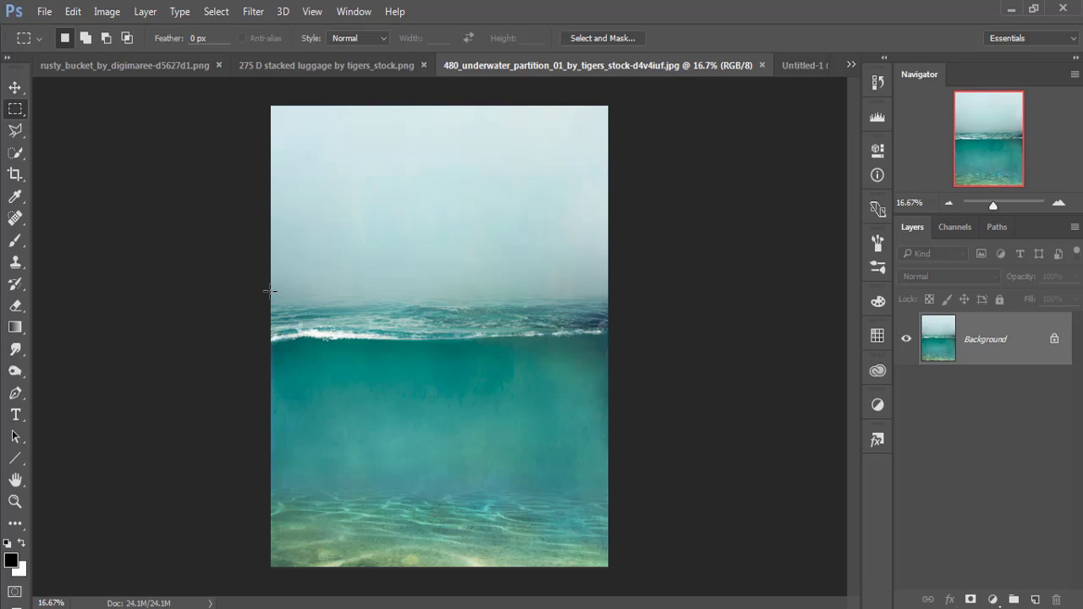
{"action": "mouse_move", "coordinate": [269, 289]}
{"action": "left_mouse_down"}
{"action": "mouse_move", "coordinate": [613, 398]}
{"action": "mouse_move", "coordinate": [623, 347]}
{"action": "left_mouse_up"}
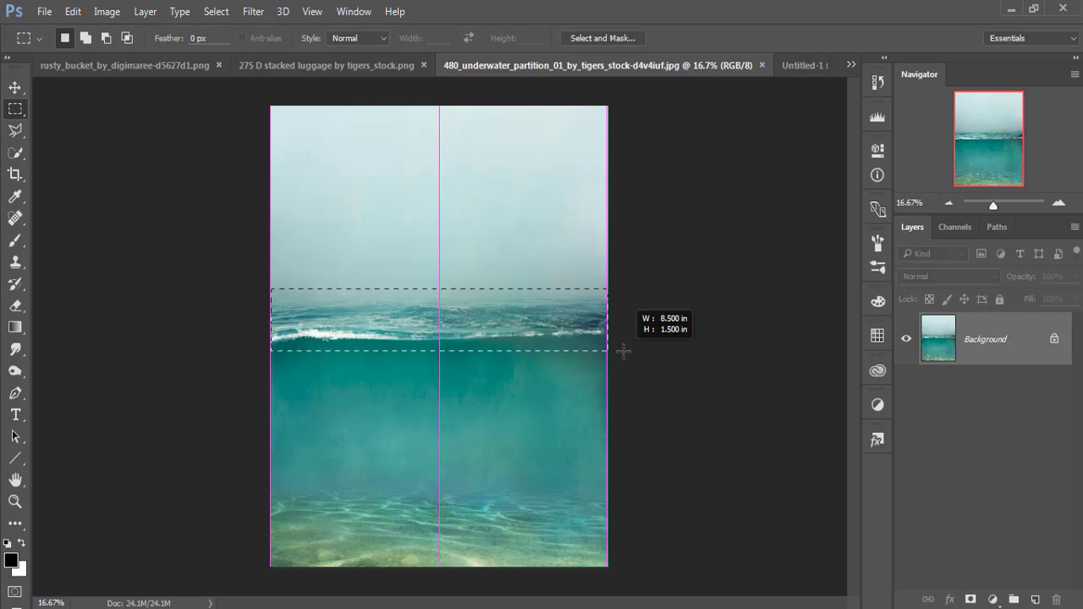
{"action": "left_click_drag", "start_coordinate": [623, 347], "coordinate": [625, 352]}
{"action": "key", "text": "v"}
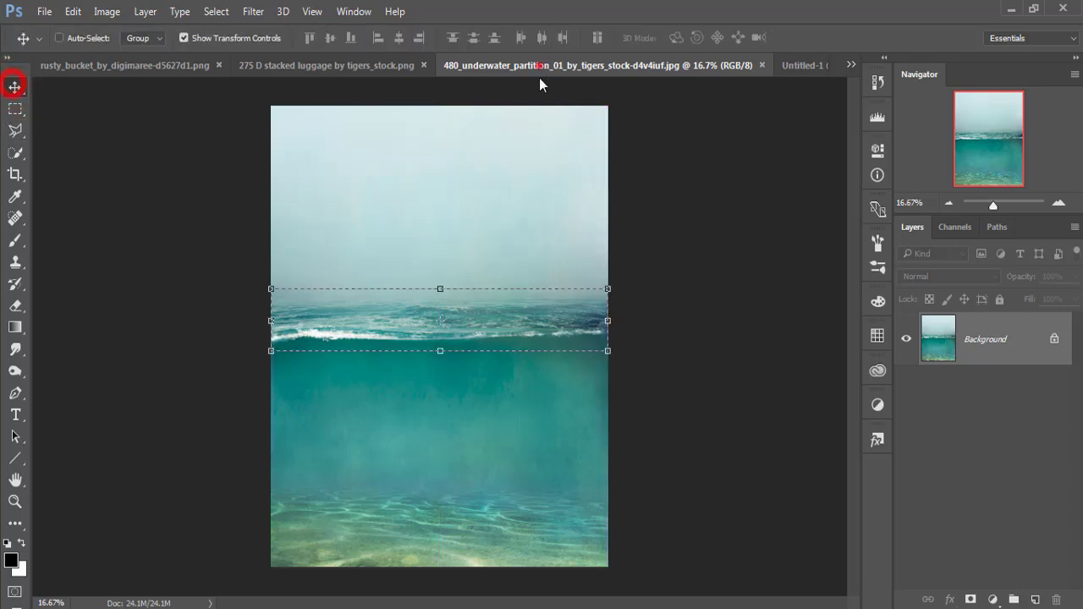
{"action": "left_click_drag", "start_coordinate": [540, 79], "coordinate": [553, 121]}
{"action": "left_click_drag", "start_coordinate": [646, 343], "coordinate": [367, 336]}
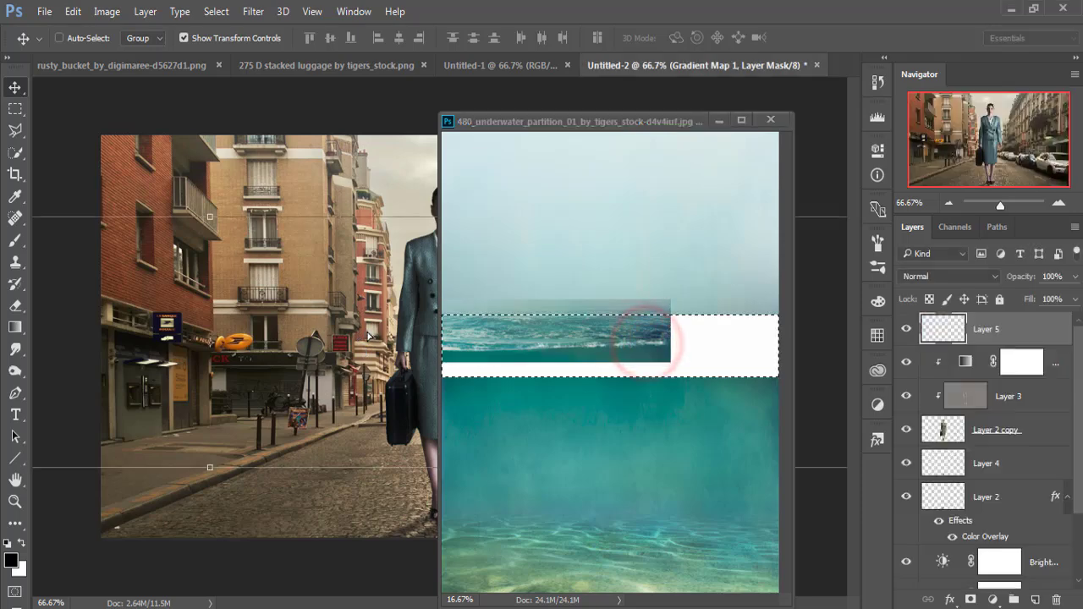
{"action": "left_click", "coordinate": [716, 121]}
- Resize and position the water band across the full canvas width and commit
{"action": "left_click_drag", "start_coordinate": [702, 249], "coordinate": [460, 279]}
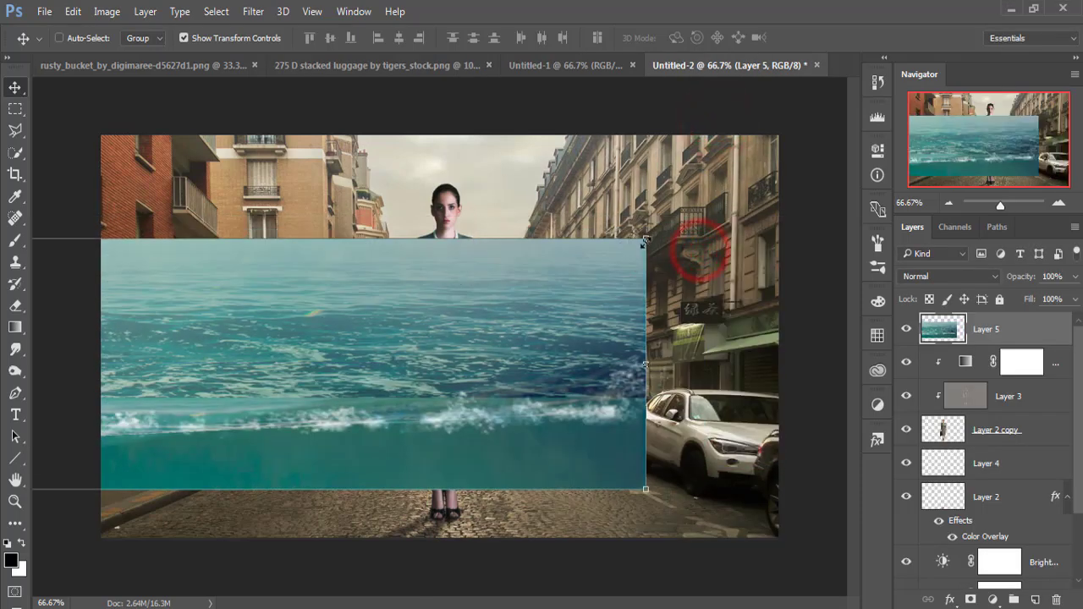
{"action": "left_click_drag", "start_coordinate": [644, 241], "coordinate": [382, 290]}
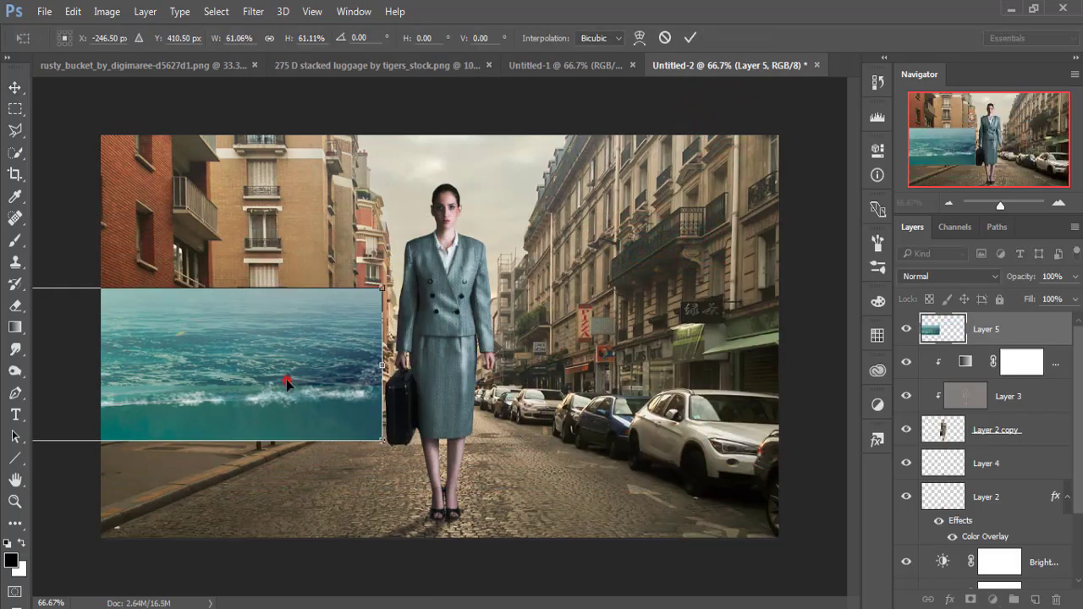
{"action": "left_click_drag", "start_coordinate": [286, 379], "coordinate": [708, 351]}
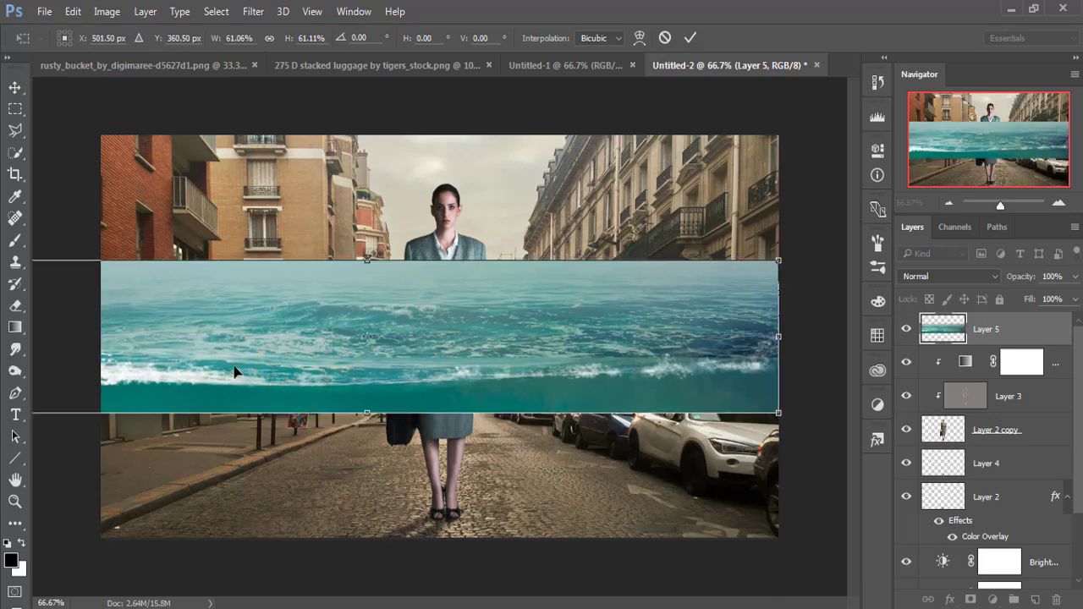
{"action": "key", "text": "ctrl+minus"}
{"action": "left_click_drag", "start_coordinate": [72, 336], "coordinate": [182, 336]}
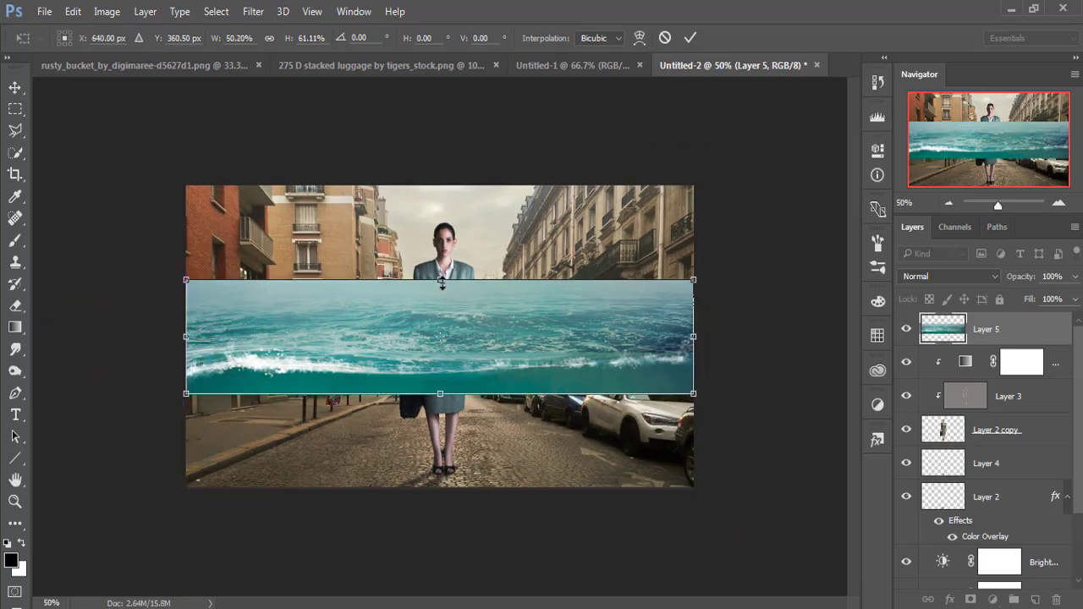
{"action": "left_click_drag", "start_coordinate": [441, 283], "coordinate": [442, 295]}
{"action": "left_click", "coordinate": [691, 38]}
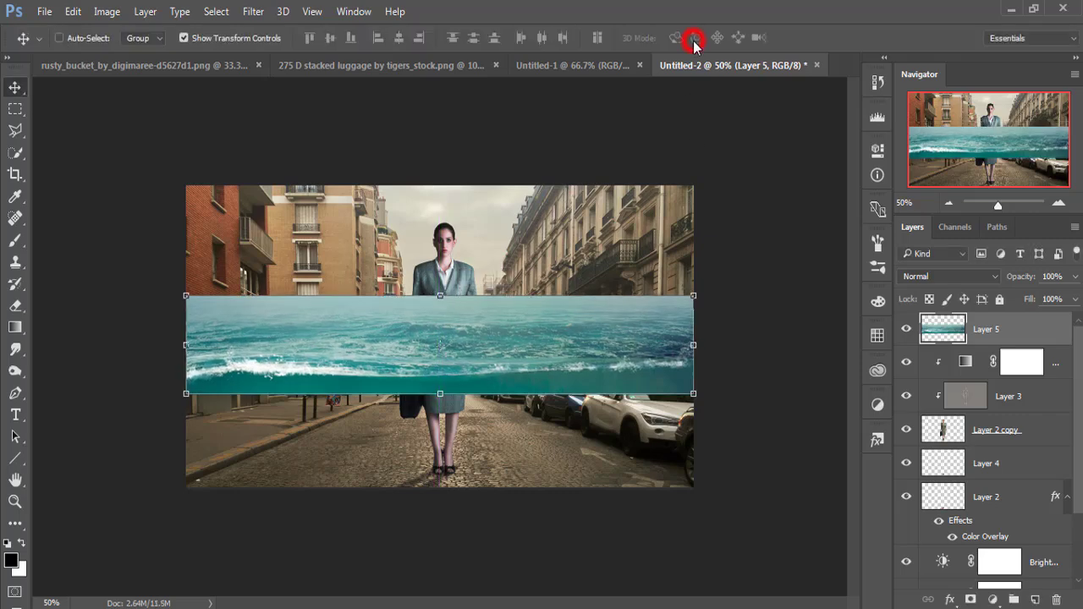
- Move Layer 5 below Layer 2 copy in the Layers panel and zoom out
{"action": "key", "text": "ctrl+plus"}
{"action": "key", "text": "ctrl+plus"}
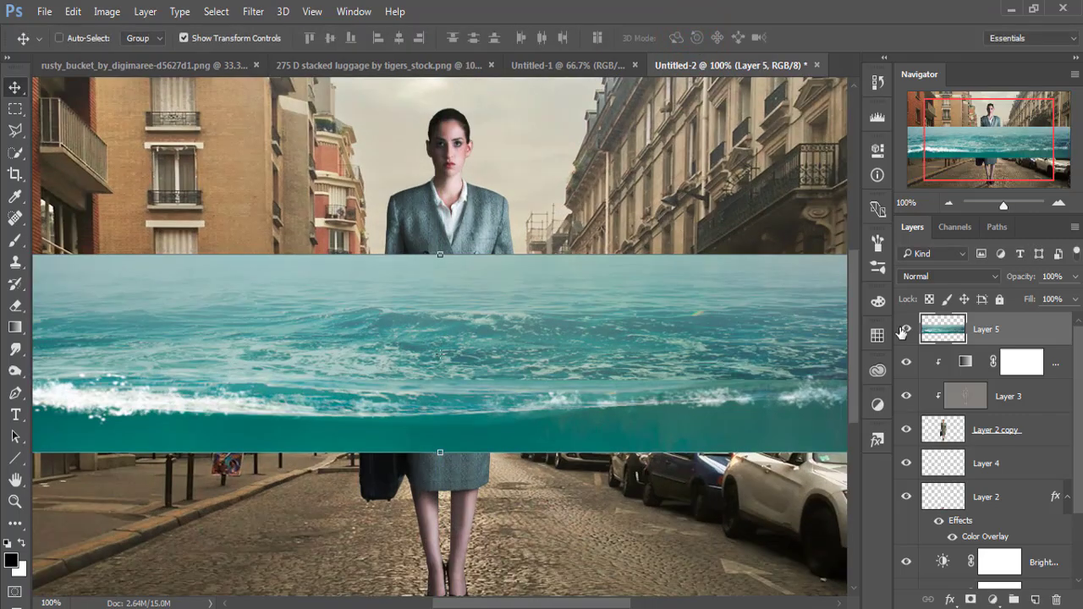
{"action": "left_click_drag", "start_coordinate": [1024, 335], "coordinate": [1006, 447]}
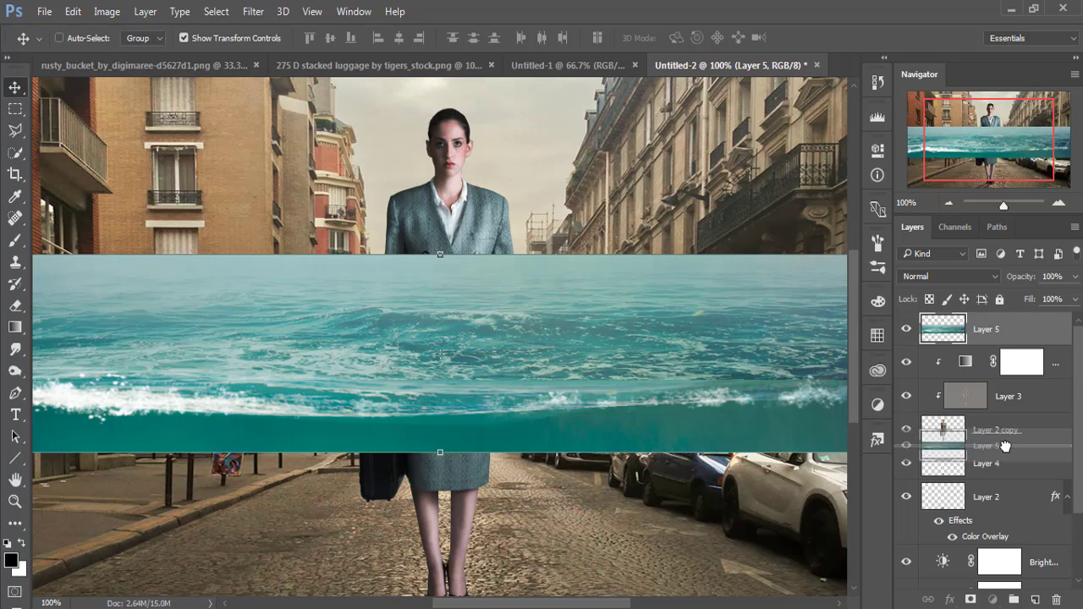
{"action": "left_click_drag", "start_coordinate": [1005, 447], "coordinate": [1006, 446]}
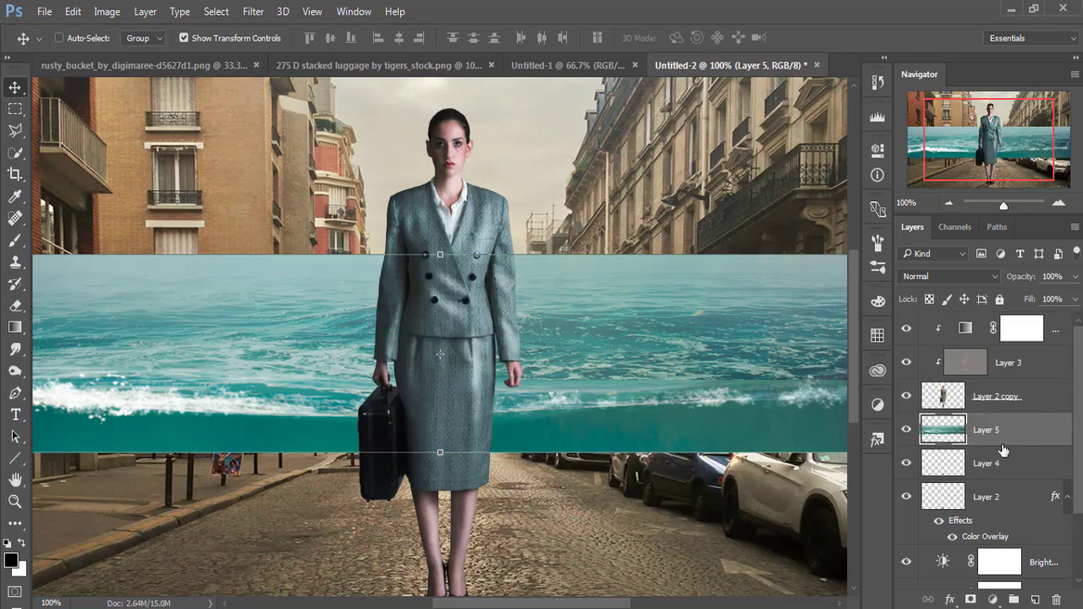
{"action": "left_click", "coordinate": [436, 396]}
{"action": "key", "text": "ctrl+minus"}
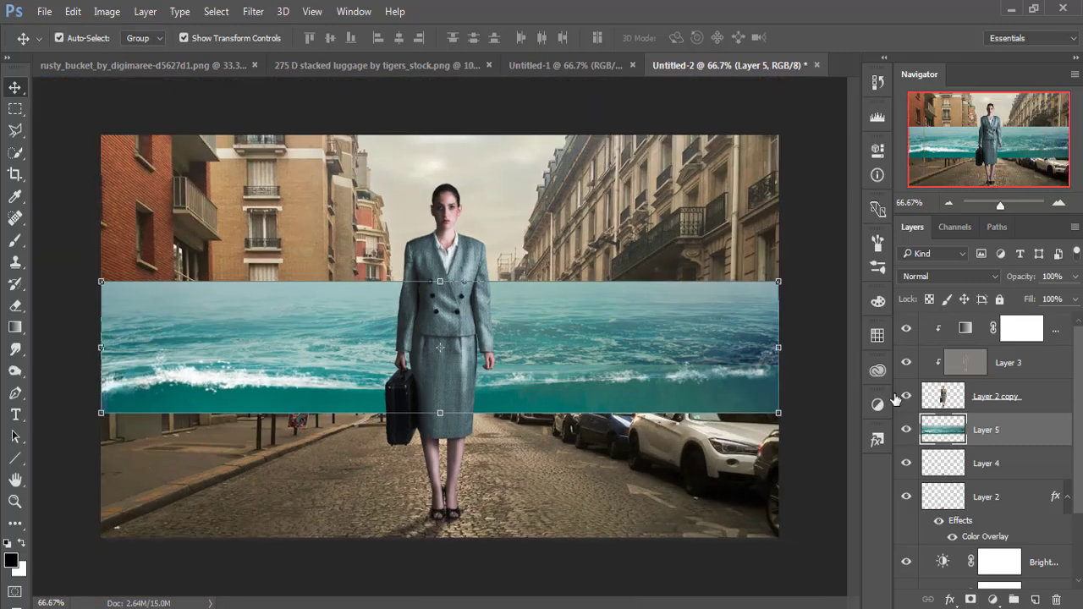
- Add a new top layer and marquee-select the street area below the water band
{"action": "left_click", "coordinate": [1011, 461]}
{"action": "left_click", "coordinate": [1019, 398]}
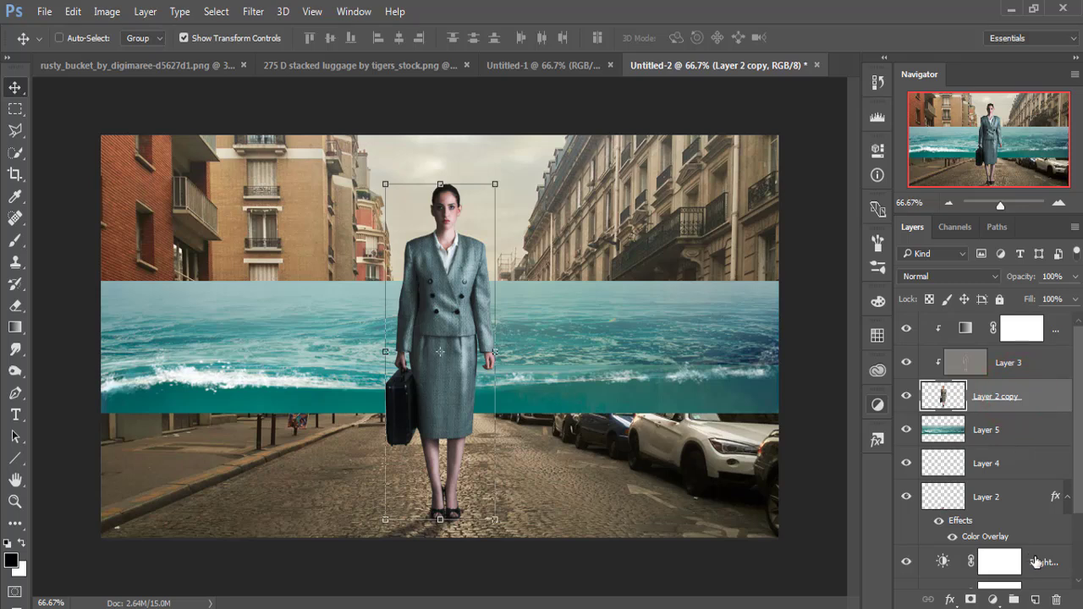
{"action": "left_click", "coordinate": [1056, 335]}
{"action": "left_click", "coordinate": [1036, 601]}
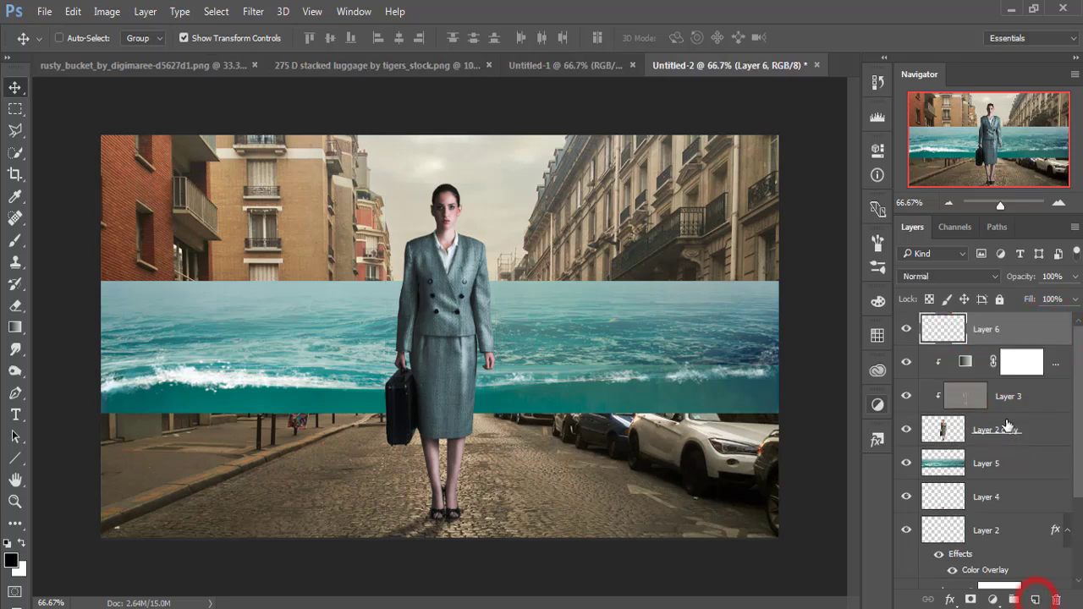
{"action": "left_click", "coordinate": [15, 107]}
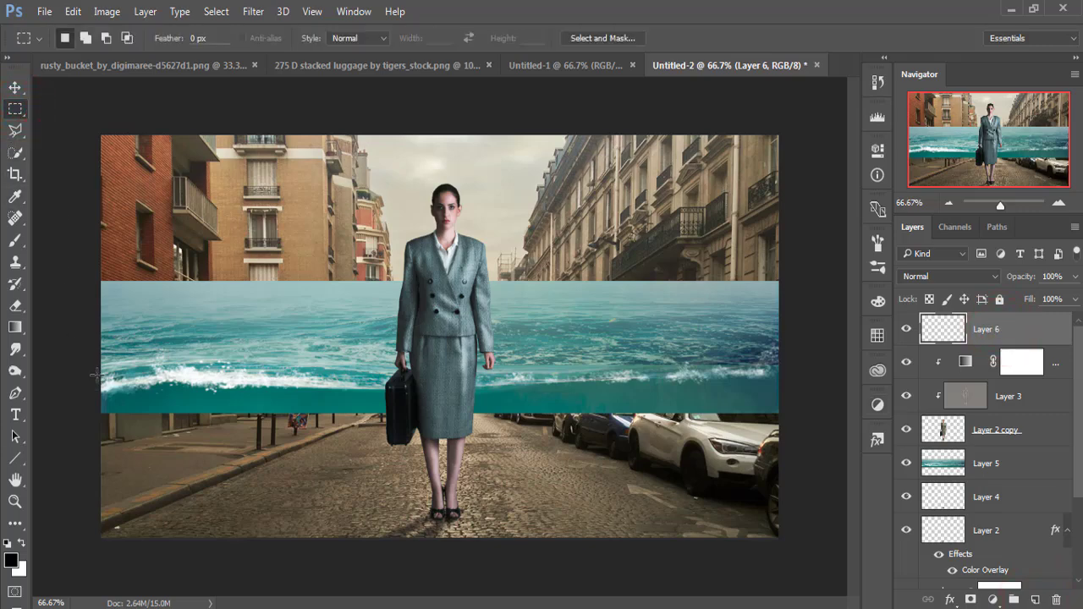
{"action": "left_click_drag", "start_coordinate": [95, 374], "coordinate": [838, 566]}
{"action": "left_click", "coordinate": [15, 87]}
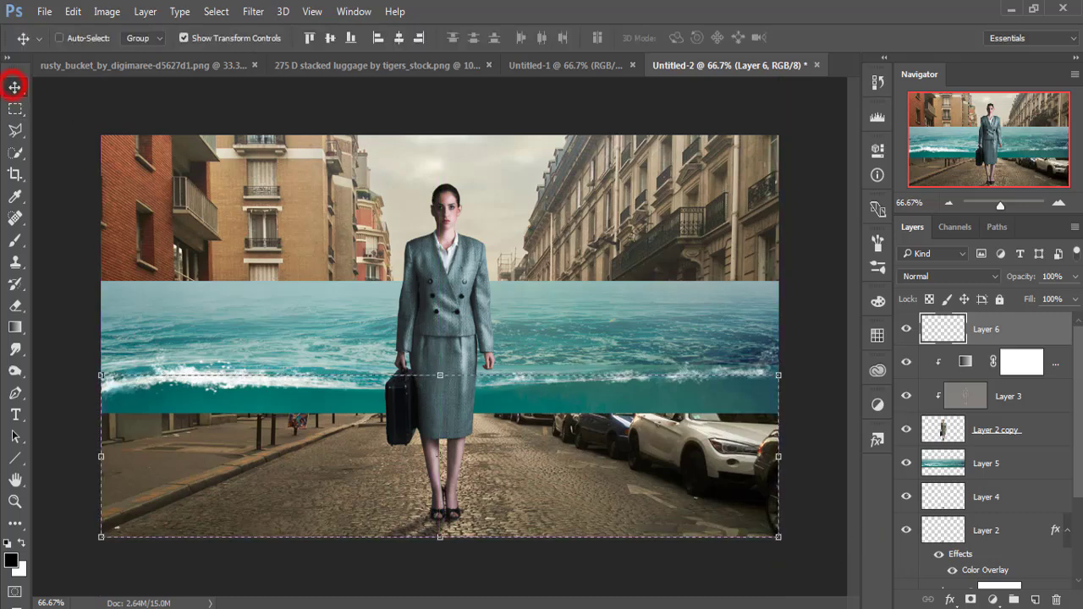
- Fill the selection with a teal Solid Color layer at 40% opacity
{"action": "left_click", "coordinate": [994, 599]}
{"action": "left_click", "coordinate": [949, 234]}
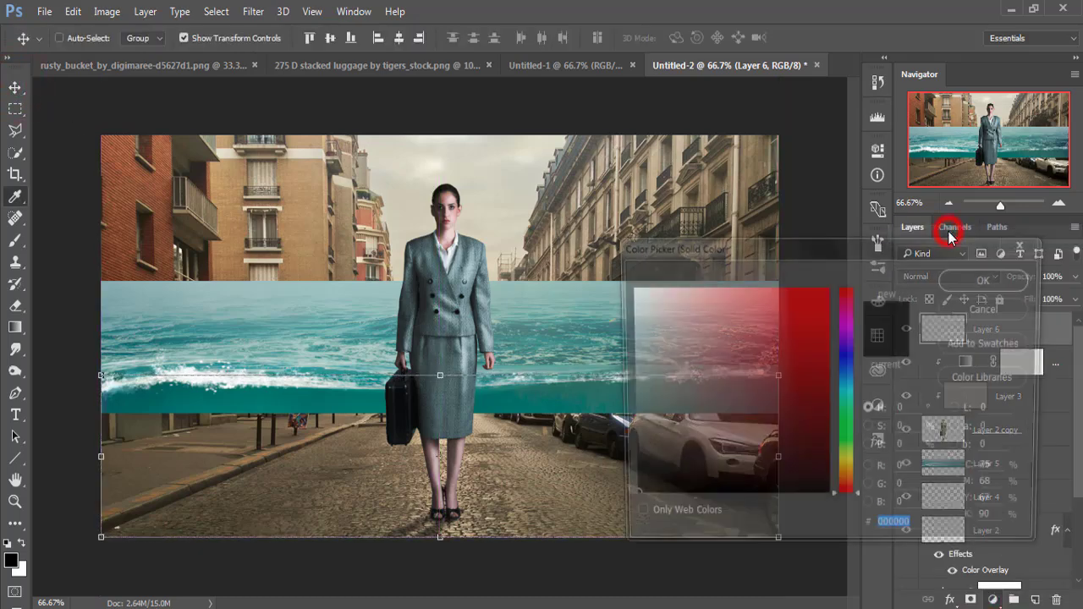
{"action": "left_click", "coordinate": [846, 392]}
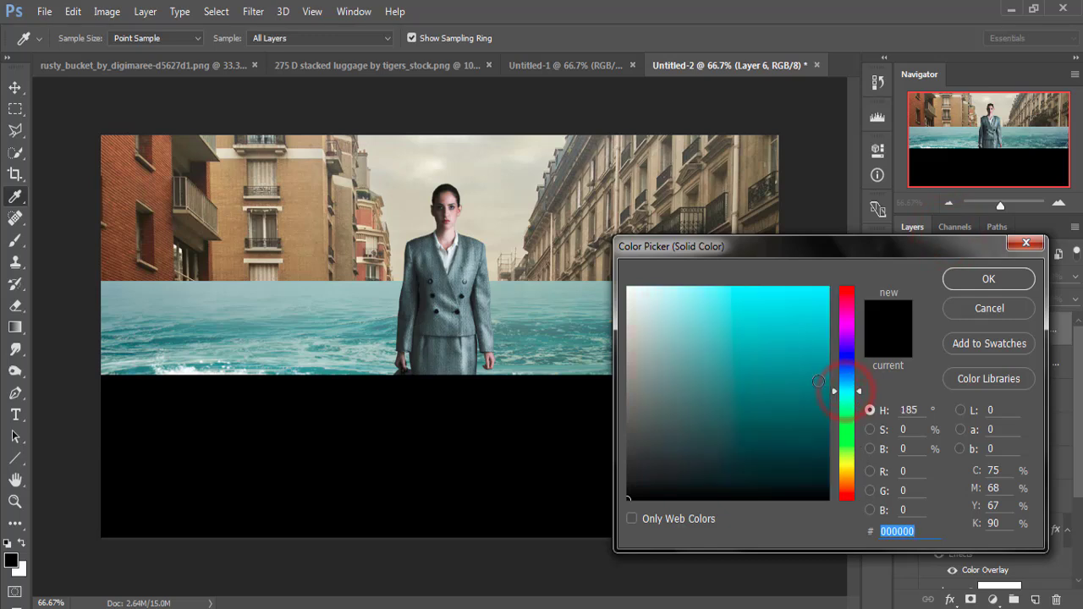
{"action": "left_click", "coordinate": [740, 298]}
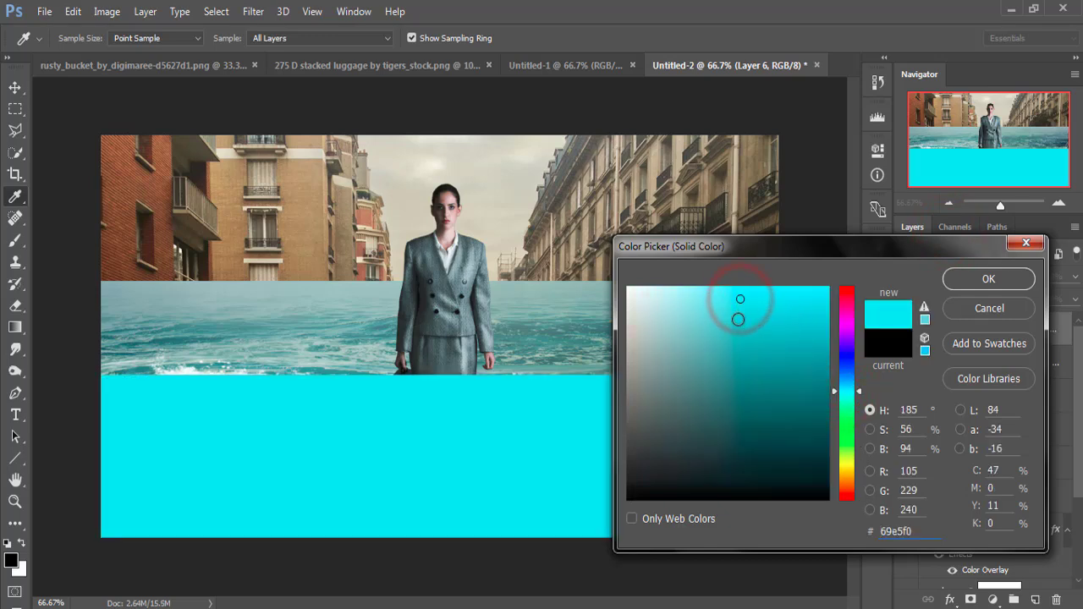
{"action": "left_click_drag", "start_coordinate": [736, 351], "coordinate": [735, 341]}
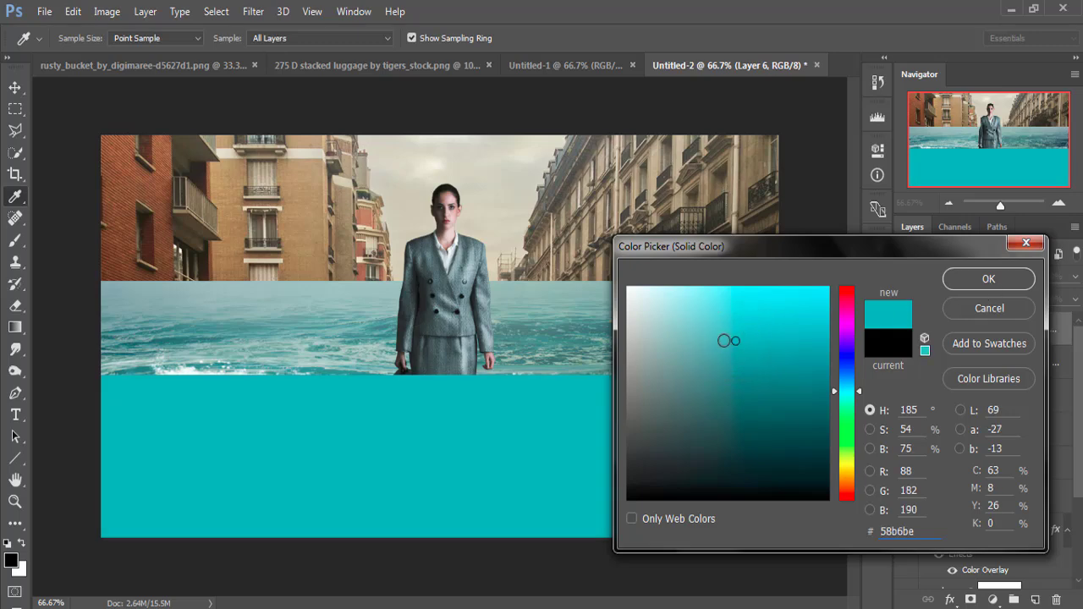
{"action": "left_click", "coordinate": [728, 340]}
{"action": "left_click", "coordinate": [989, 280]}
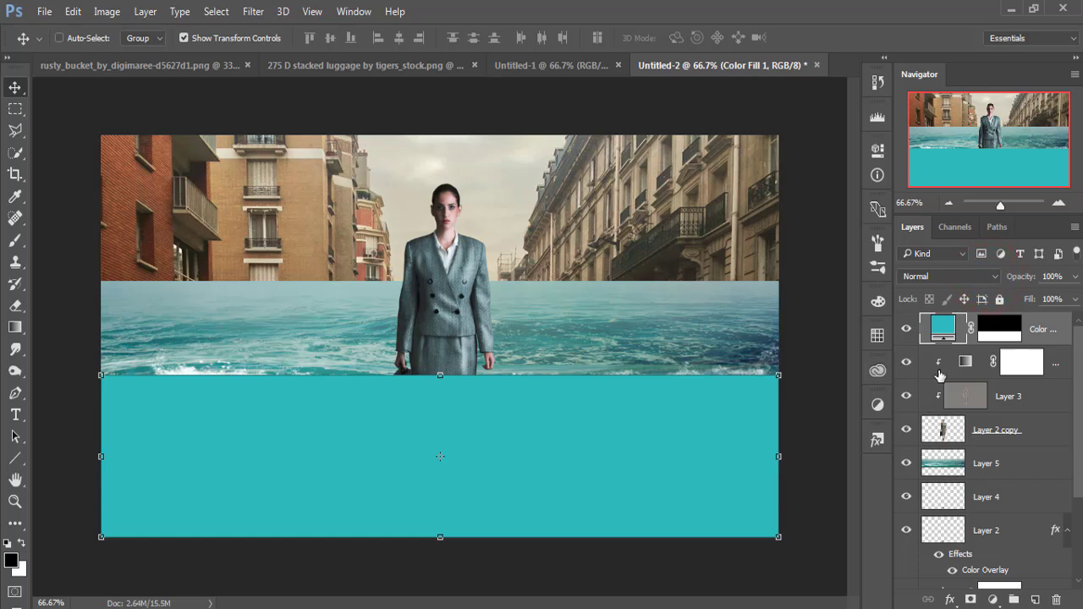
{"action": "left_click", "coordinate": [1077, 276]}
{"action": "left_click_drag", "start_coordinate": [1067, 302], "coordinate": [1058, 303]}
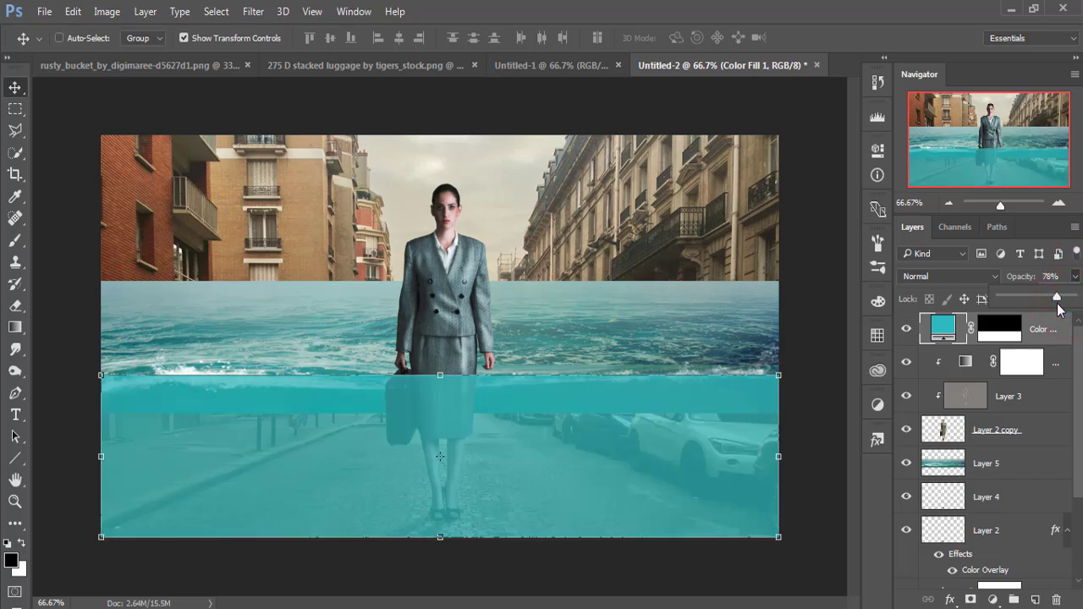
{"action": "left_click_drag", "start_coordinate": [1045, 300], "coordinate": [1029, 298]}
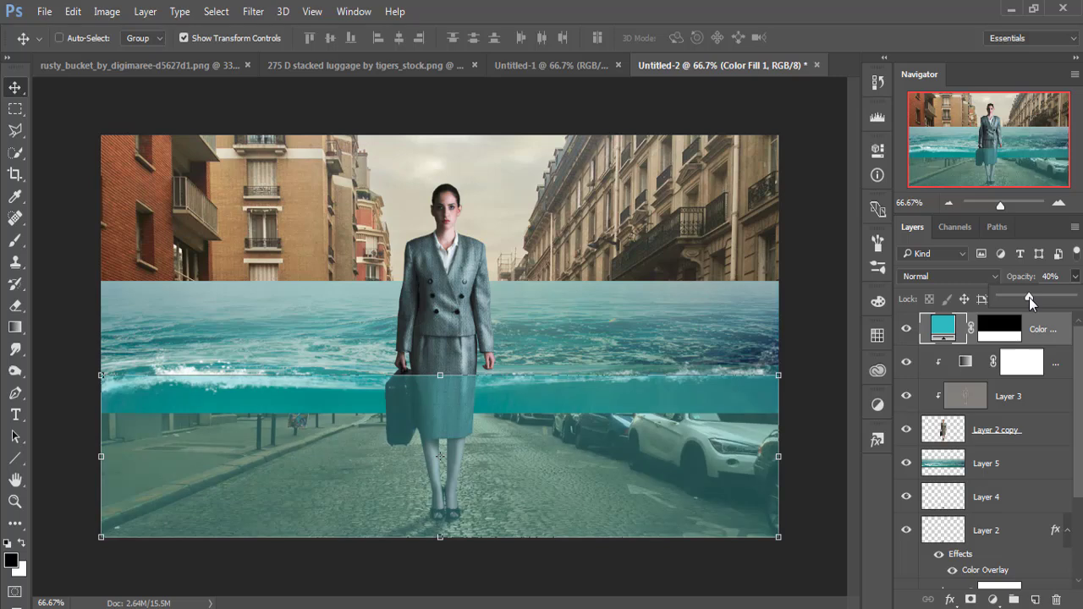
- Add a layer mask to water Layer 5 and ready a smaller black brush, zoomed in
{"action": "left_click", "coordinate": [20, 95]}
{"action": "left_click", "coordinate": [1015, 465]}
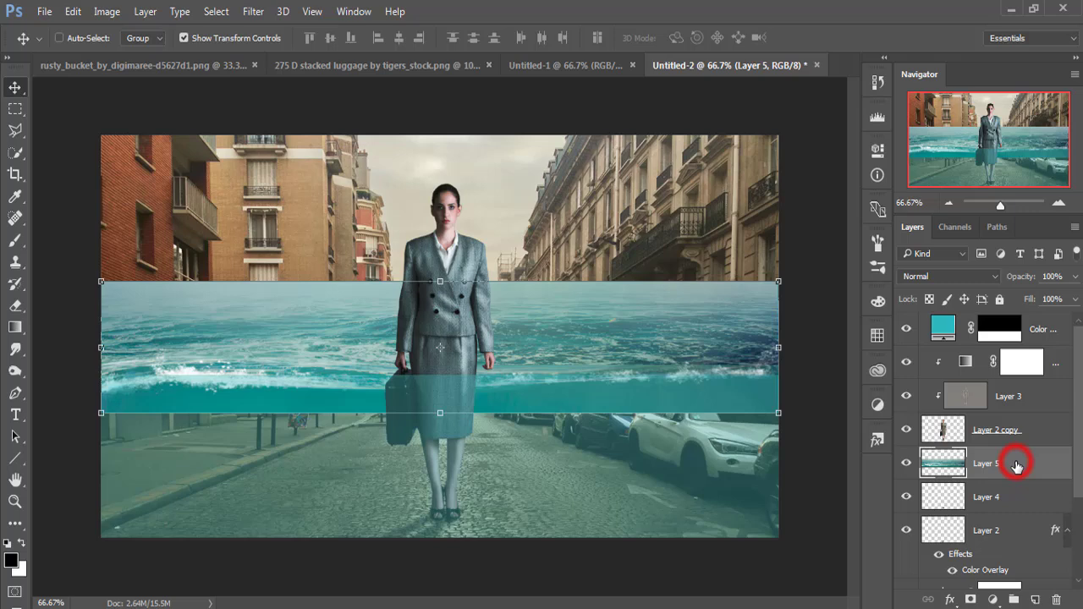
{"action": "left_click", "coordinate": [967, 601]}
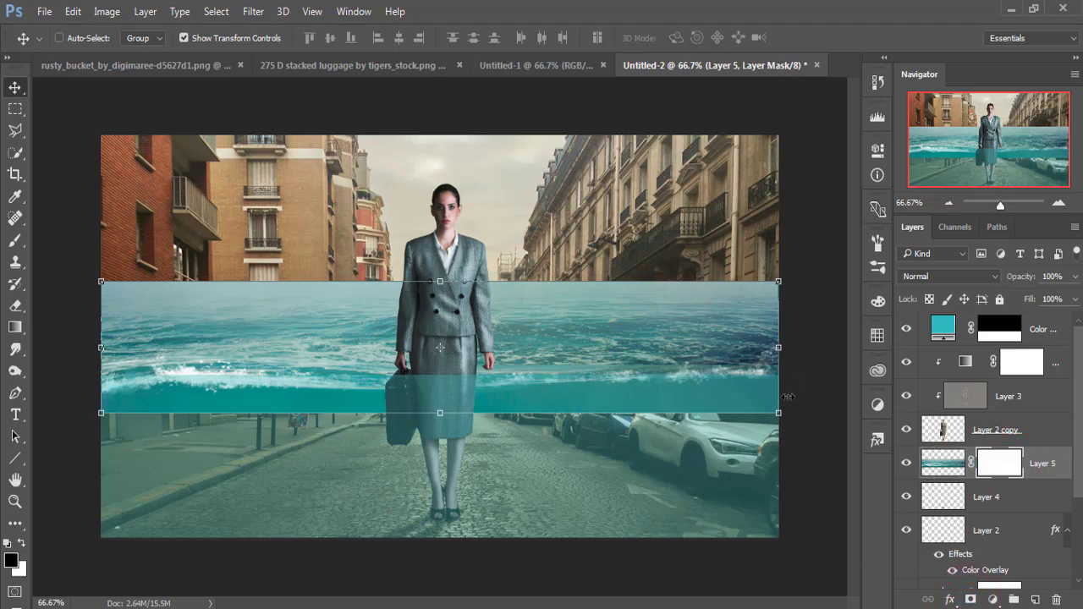
{"action": "left_click", "coordinate": [16, 246]}
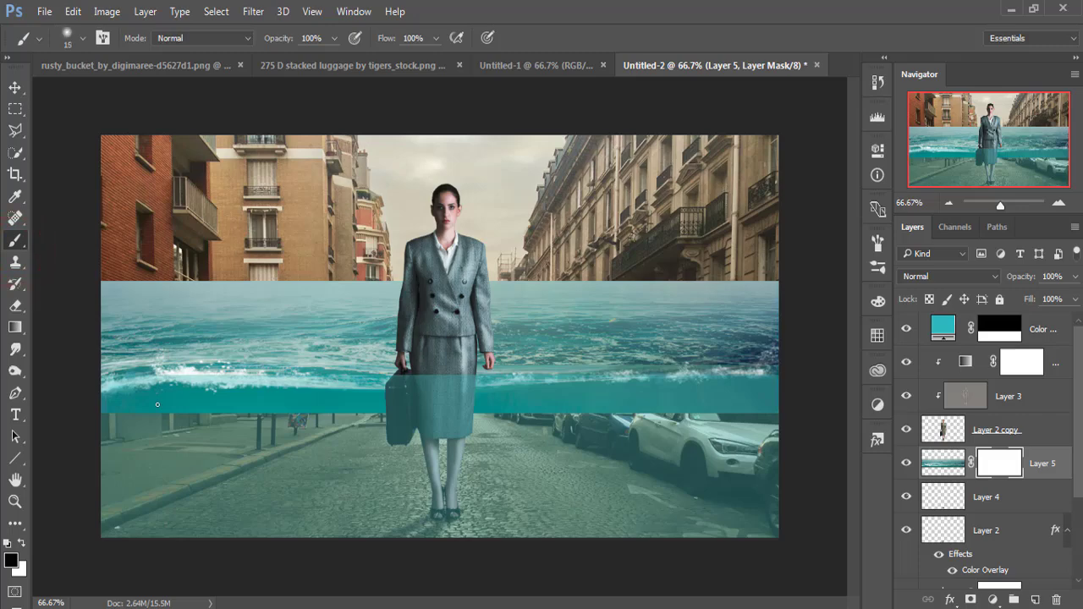
{"action": "key", "text": "ctrl+plus"}
{"action": "key", "text": "ctrl+plus"}
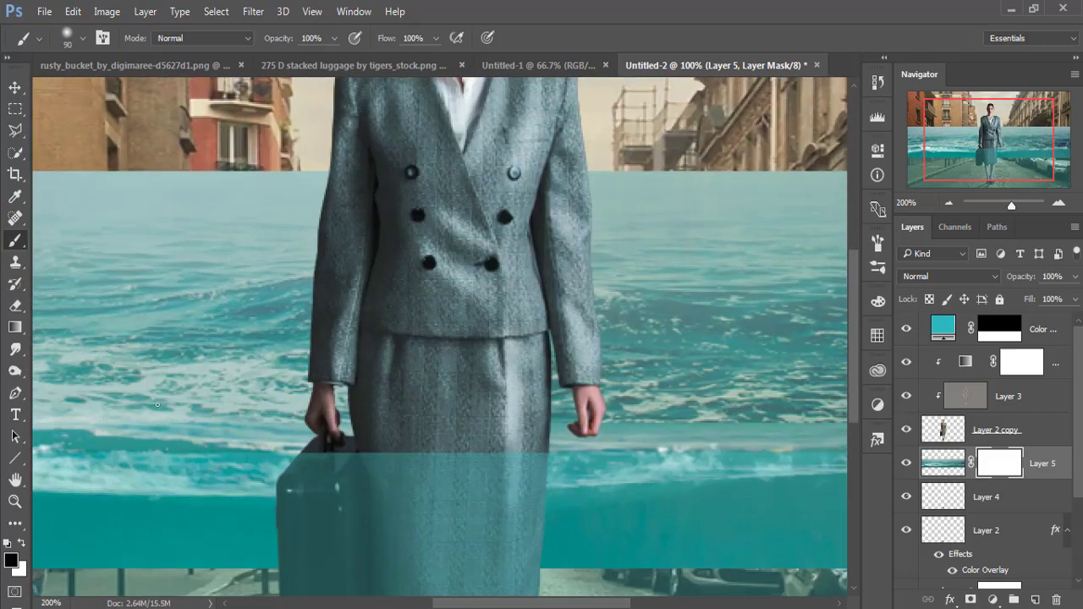
{"action": "left_click_drag", "start_coordinate": [160, 457], "coordinate": [600, 241]}
{"action": "left_click_drag", "start_coordinate": [248, 271], "coordinate": [571, 245]}
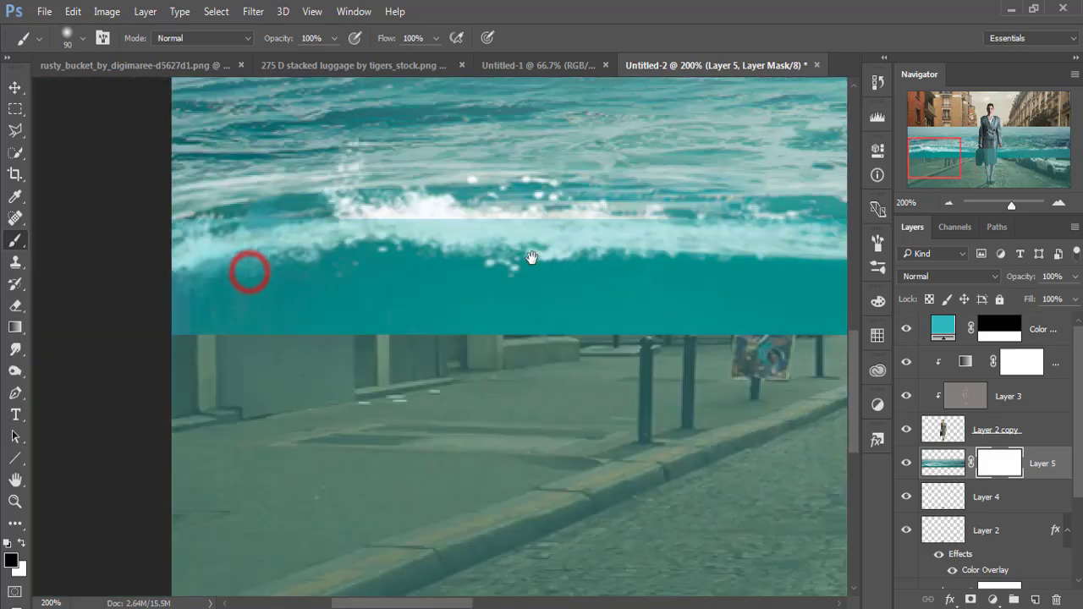
{"action": "key", "text": "bracketleft"}
{"action": "key", "text": "bracketleft"}
{"action": "key", "text": "bracketleft"}
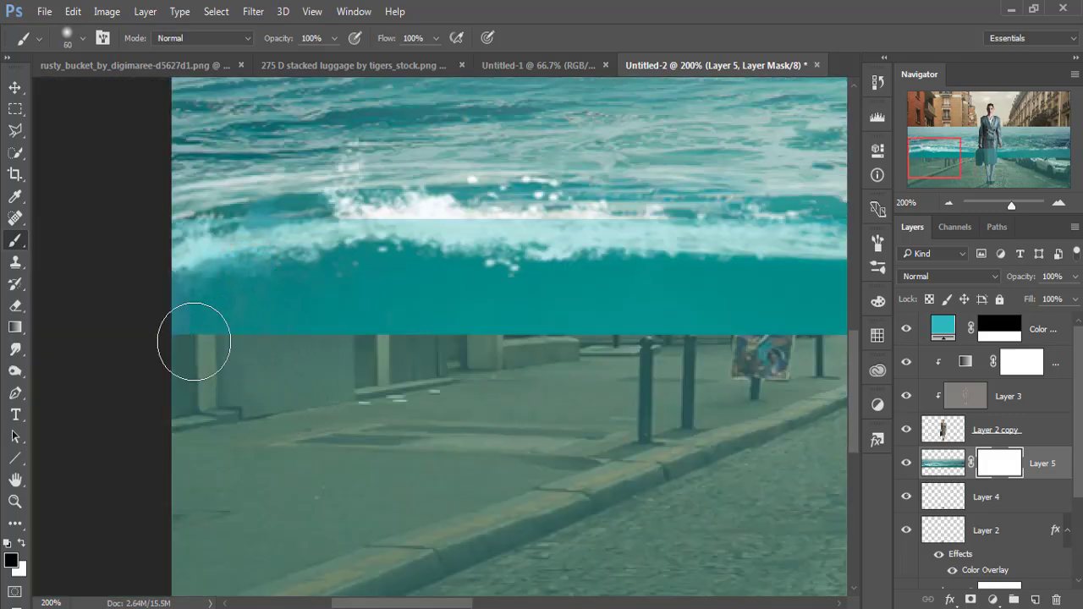
- Mask out the teal strip over the left wall, parked cars and white car
{"action": "left_click_drag", "start_coordinate": [193, 341], "coordinate": [334, 322]}
{"action": "mouse_move", "coordinate": [186, 351]}
{"action": "left_mouse_down"}
{"action": "mouse_move", "coordinate": [555, 311]}
{"action": "mouse_move", "coordinate": [757, 310]}
{"action": "mouse_move", "coordinate": [394, 357]}
{"action": "left_mouse_up"}
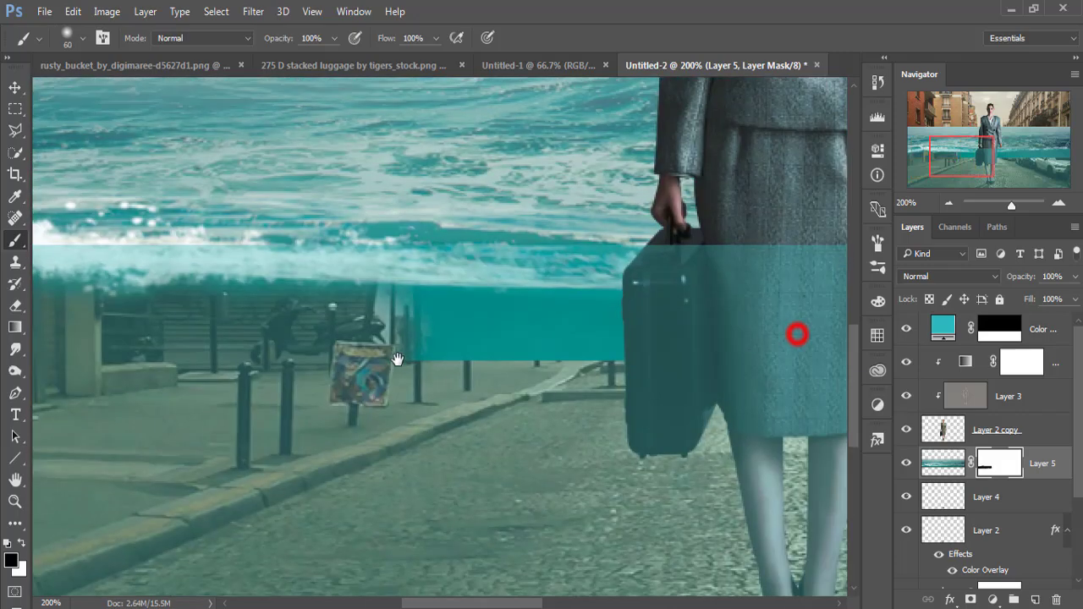
{"action": "left_click_drag", "start_coordinate": [310, 344], "coordinate": [720, 326]}
{"action": "mouse_move", "coordinate": [750, 375]}
{"action": "left_mouse_down"}
{"action": "mouse_move", "coordinate": [363, 381]}
{"action": "mouse_move", "coordinate": [700, 343]}
{"action": "mouse_move", "coordinate": [789, 346]}
{"action": "mouse_move", "coordinate": [430, 386]}
{"action": "mouse_move", "coordinate": [583, 356]}
{"action": "mouse_move", "coordinate": [777, 364]}
{"action": "mouse_move", "coordinate": [591, 389]}
{"action": "left_mouse_up"}
{"action": "left_click_drag", "start_coordinate": [565, 373], "coordinate": [687, 386]}
{"action": "left_click_drag", "start_coordinate": [702, 427], "coordinate": [371, 424]}
{"action": "left_click_drag", "start_coordinate": [416, 390], "coordinate": [636, 380]}
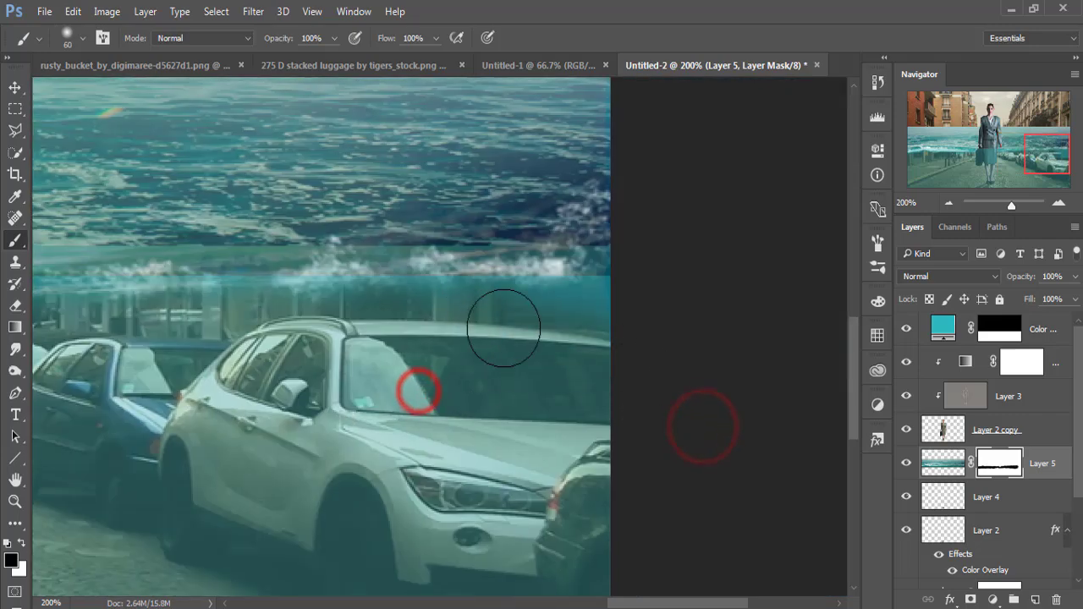
{"action": "left_click", "coordinate": [12, 89]}
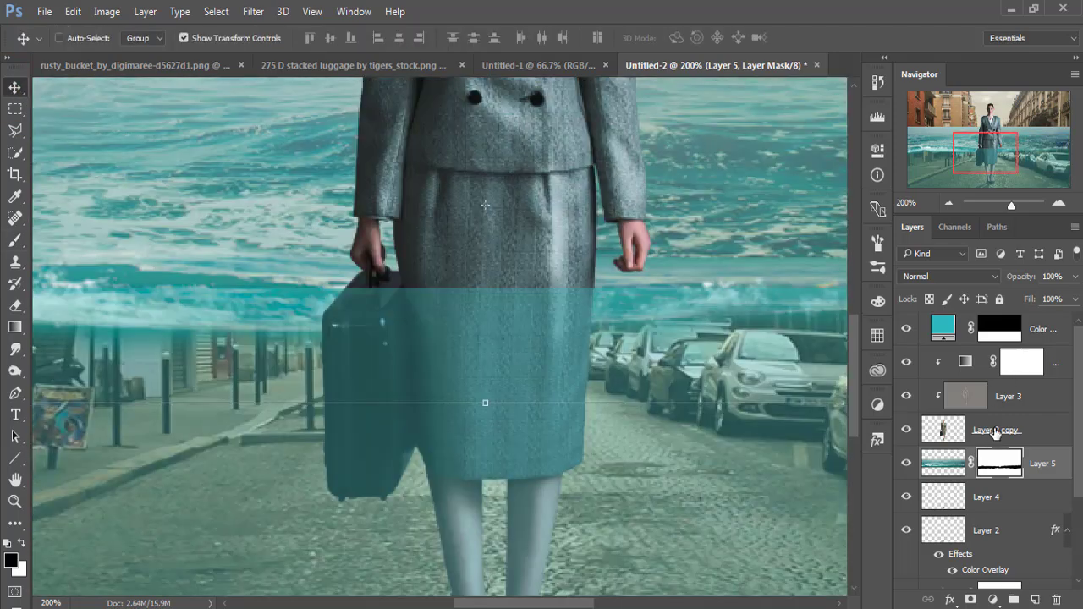
- Mask Layer 2 copy at 62% opacity and paint black along the waterline over her hands and suitcase
{"action": "left_click", "coordinate": [996, 431]}
{"action": "left_click", "coordinate": [974, 599]}
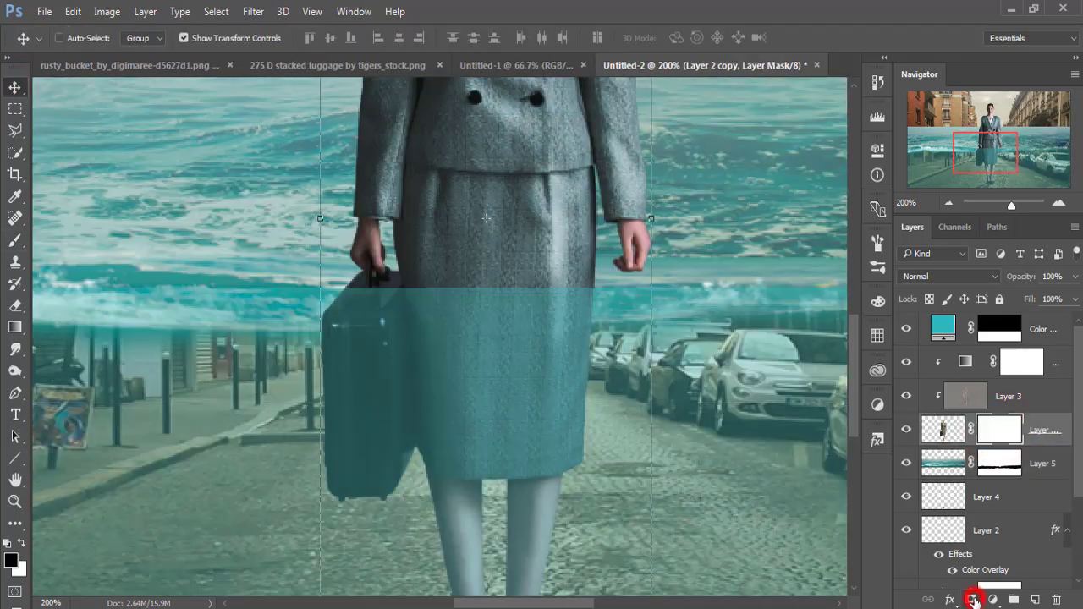
{"action": "left_click", "coordinate": [11, 258]}
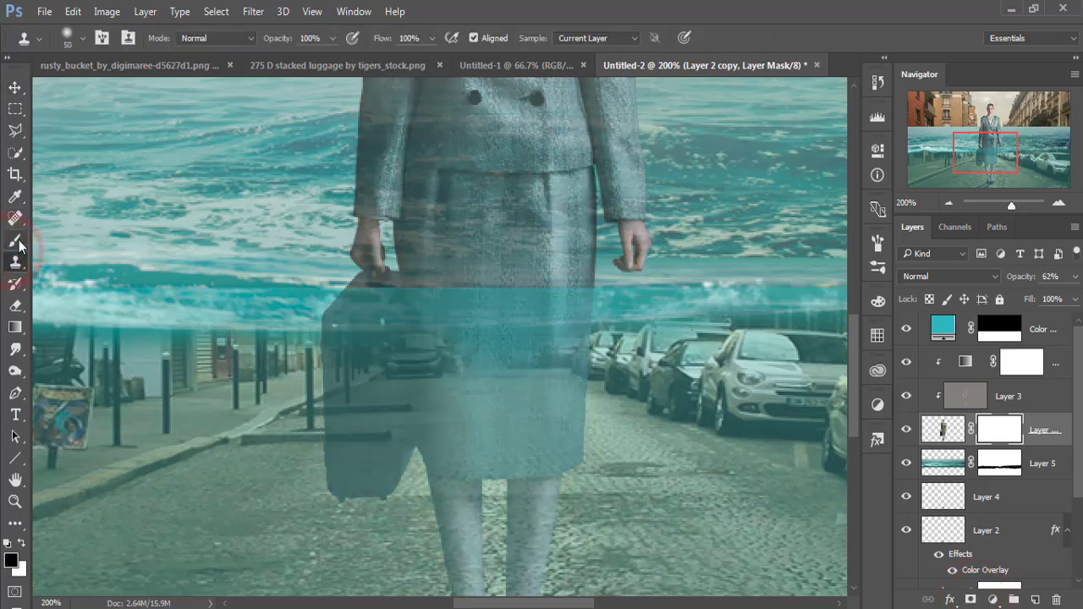
{"action": "left_click", "coordinate": [14, 240]}
{"action": "mouse_move", "coordinate": [307, 291]}
{"action": "left_mouse_down"}
{"action": "mouse_move", "coordinate": [555, 288]}
{"action": "mouse_move", "coordinate": [491, 268]}
{"action": "mouse_move", "coordinate": [345, 266]}
{"action": "mouse_move", "coordinate": [636, 251]}
{"action": "mouse_move", "coordinate": [382, 260]}
{"action": "mouse_move", "coordinate": [279, 249]}
{"action": "mouse_move", "coordinate": [673, 241]}
{"action": "left_mouse_up"}
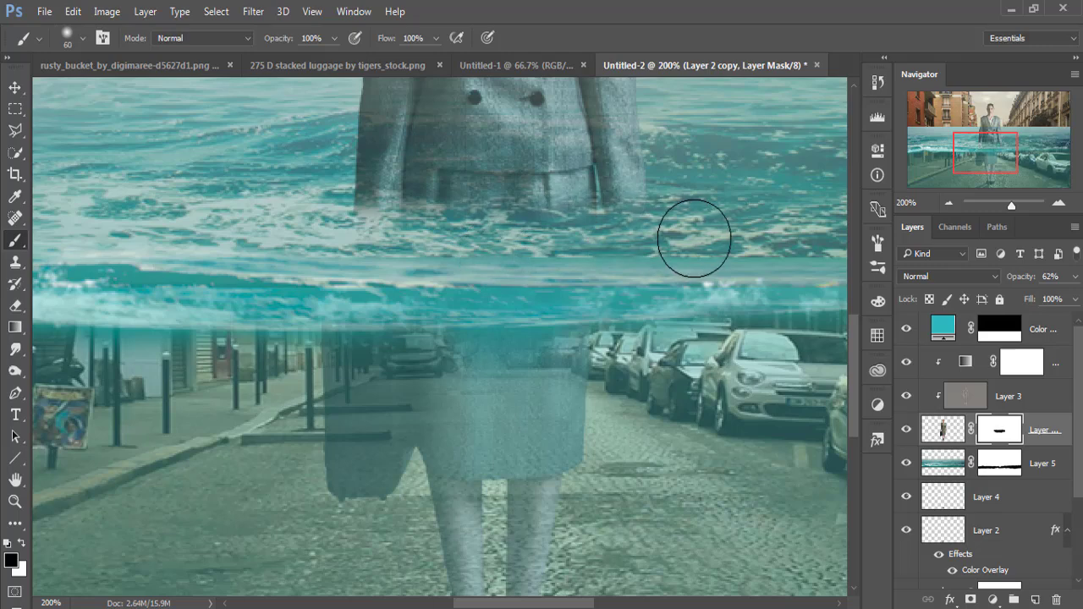
{"action": "left_click", "coordinate": [684, 242]}
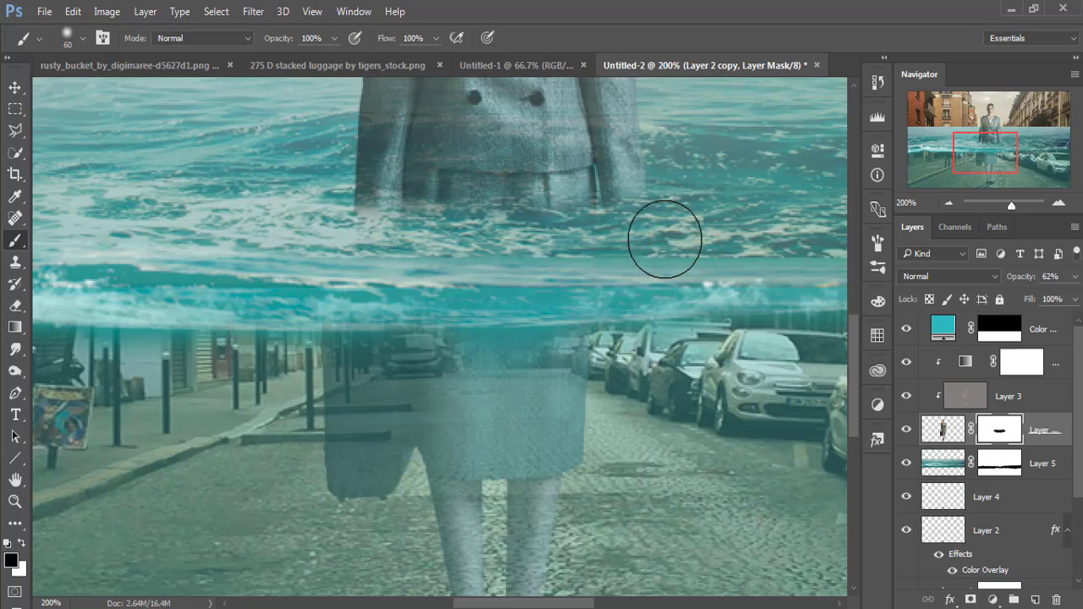
{"action": "left_click", "coordinate": [13, 87]}
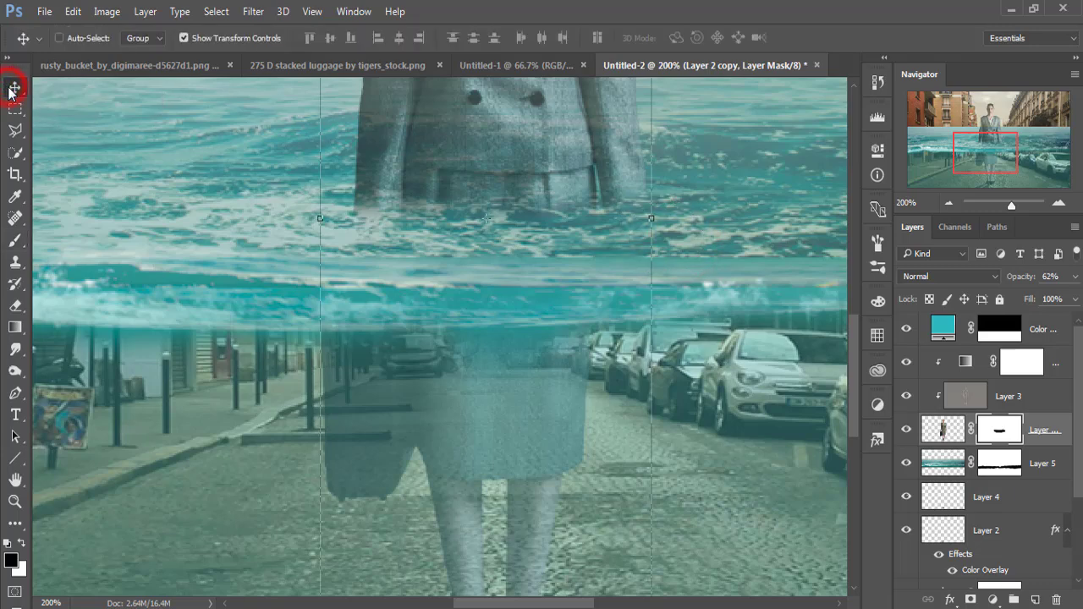
- On the Color Fill mask, brush the teal tint off the left end of the wave foam
{"action": "left_click", "coordinate": [1039, 330]}
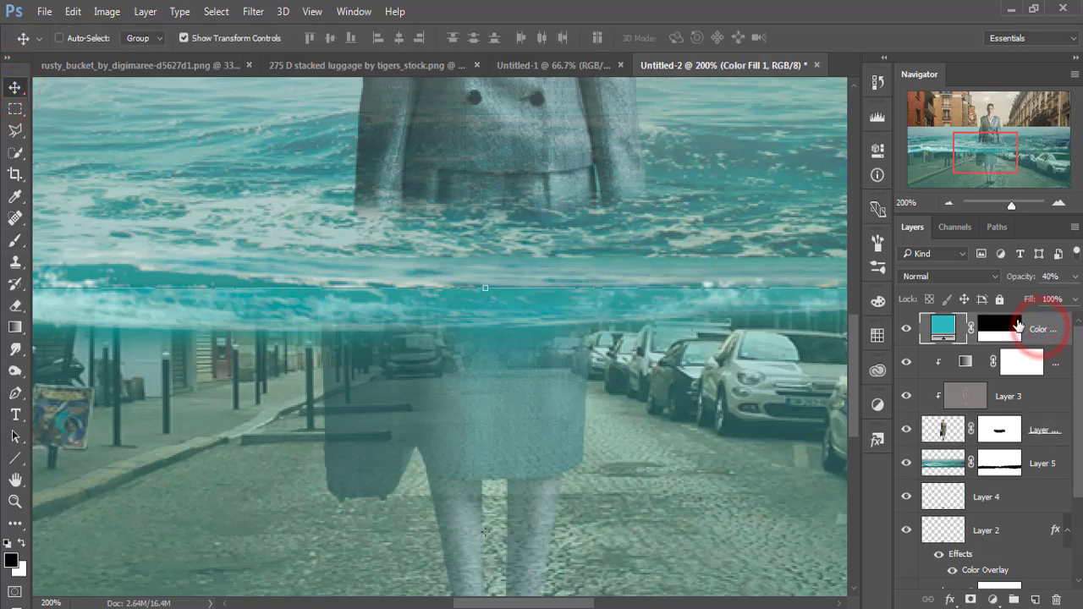
{"action": "left_click", "coordinate": [999, 321]}
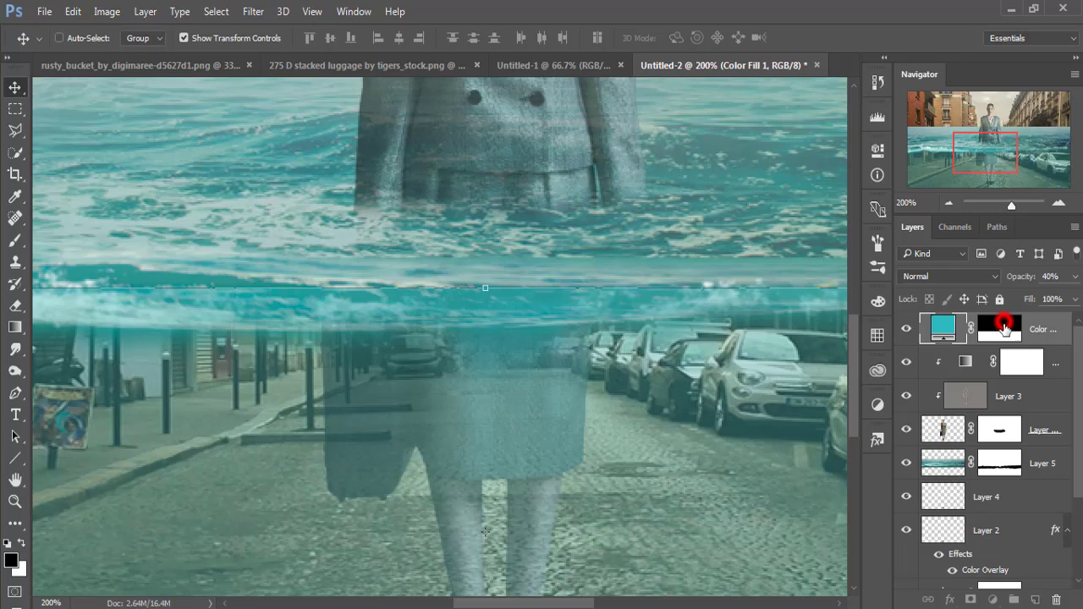
{"action": "left_click", "coordinate": [15, 244]}
{"action": "left_click", "coordinate": [413, 298]}
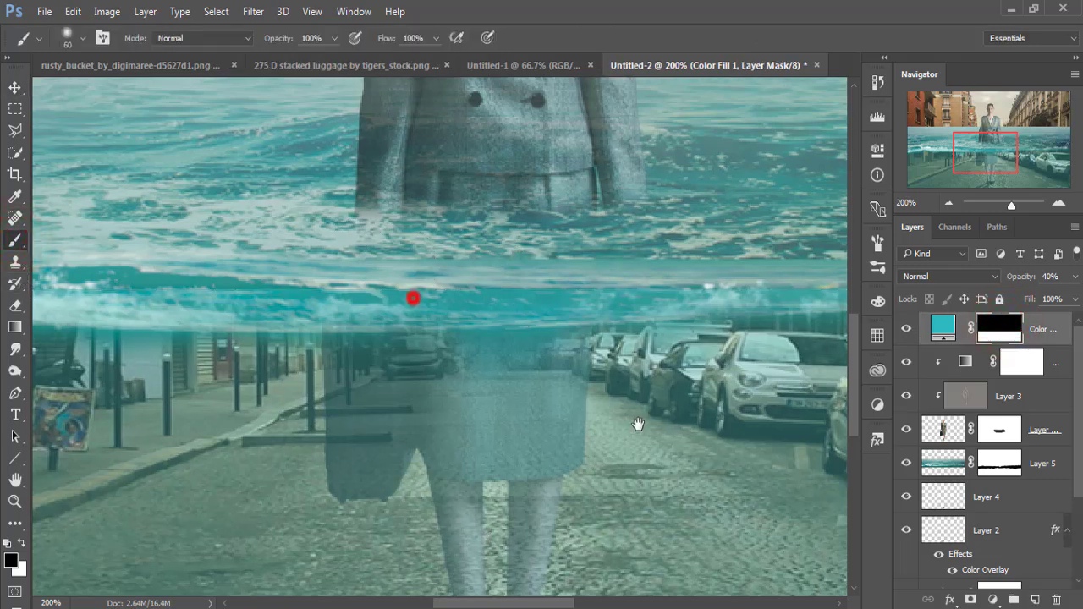
{"action": "mouse_move", "coordinate": [638, 424]}
{"action": "left_mouse_down"}
{"action": "mouse_move", "coordinate": [665, 435]}
{"action": "mouse_move", "coordinate": [646, 310]}
{"action": "mouse_move", "coordinate": [472, 304]}
{"action": "left_mouse_up"}
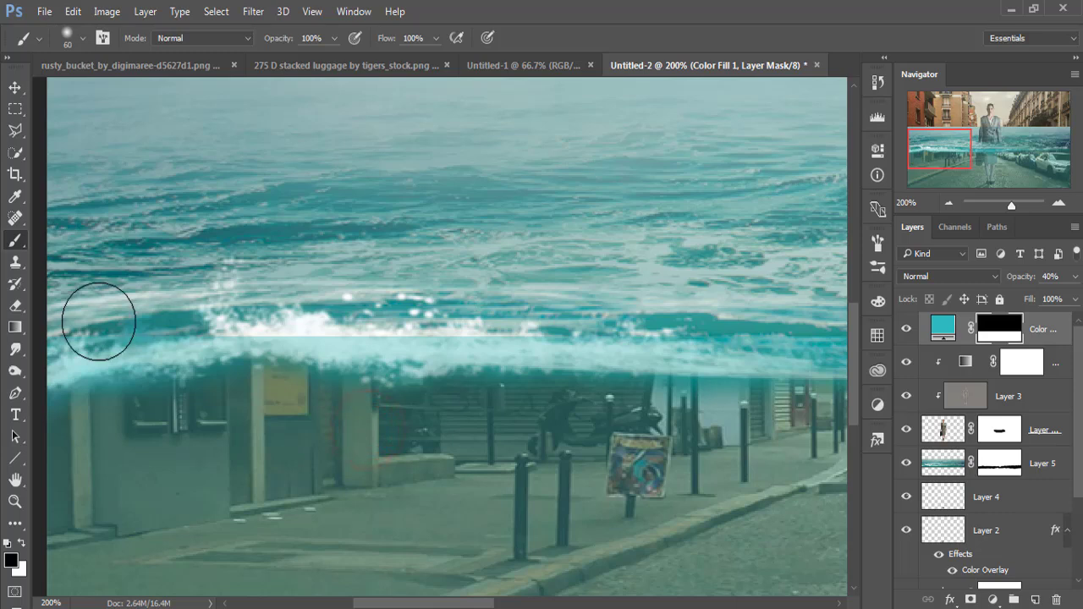
{"action": "key", "text": "bracketleft"}
{"action": "mouse_move", "coordinate": [61, 343]}
{"action": "left_mouse_down"}
{"action": "mouse_move", "coordinate": [307, 324]}
{"action": "mouse_move", "coordinate": [503, 334]}
{"action": "left_mouse_up"}
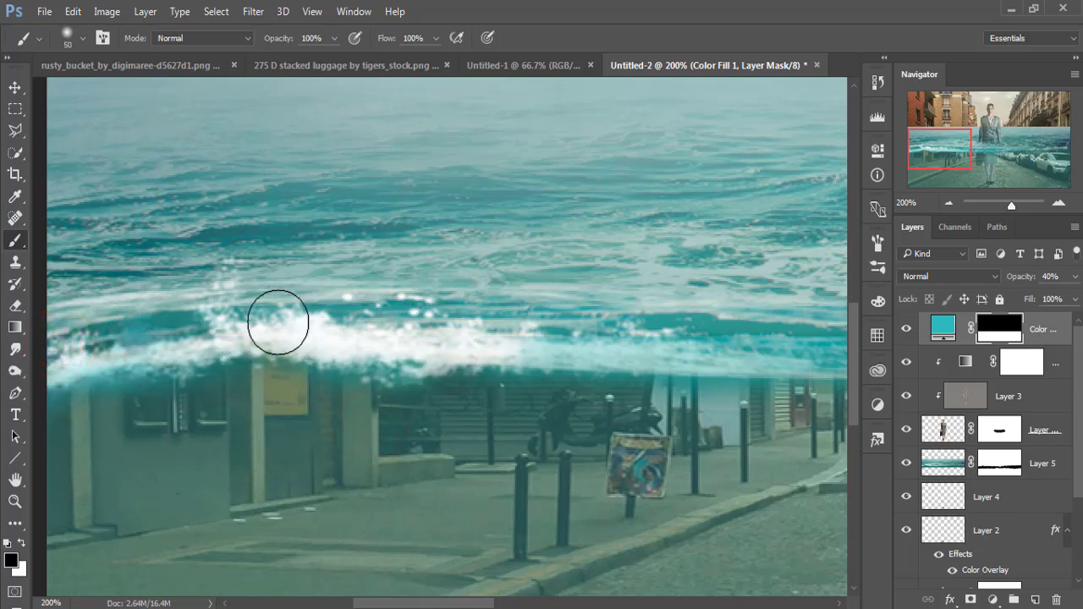
- Clear the tint from the foam under the woman and along to the wave's right end
{"action": "left_click_drag", "start_coordinate": [126, 347], "coordinate": [60, 362]}
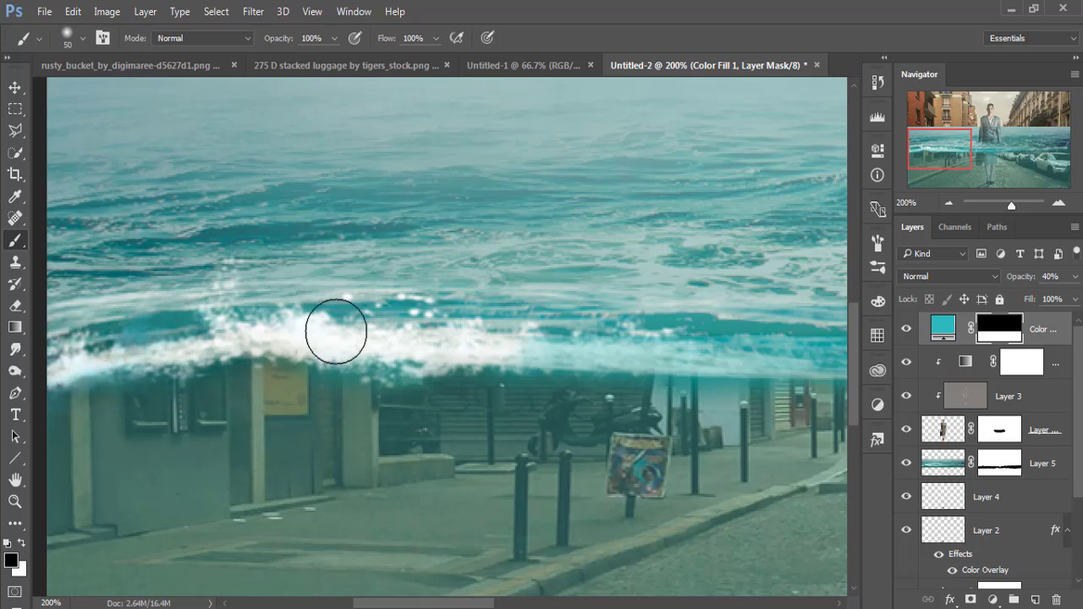
{"action": "mouse_move", "coordinate": [528, 331]}
{"action": "left_mouse_down"}
{"action": "mouse_move", "coordinate": [781, 344]}
{"action": "mouse_move", "coordinate": [338, 338]}
{"action": "left_mouse_up"}
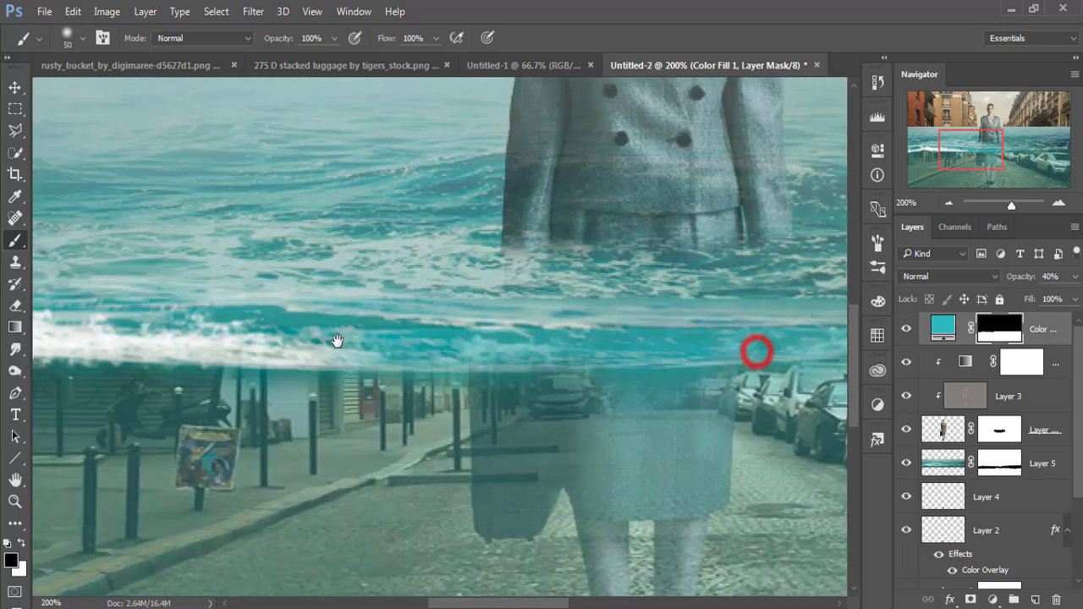
{"action": "left_click", "coordinate": [311, 338]}
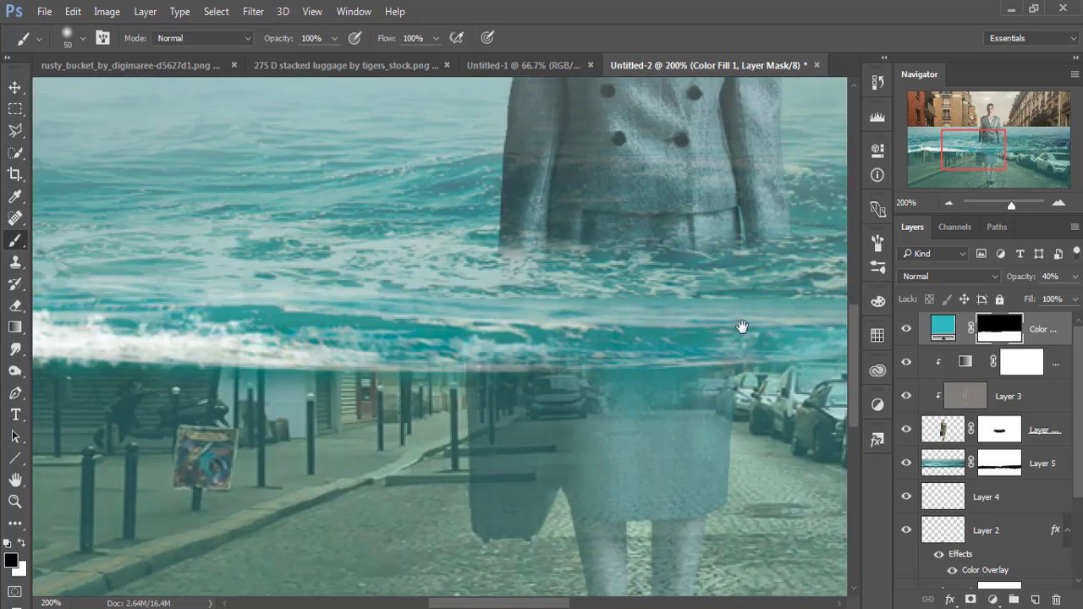
{"action": "left_click_drag", "start_coordinate": [742, 326], "coordinate": [498, 326]}
{"action": "left_click", "coordinate": [339, 334]}
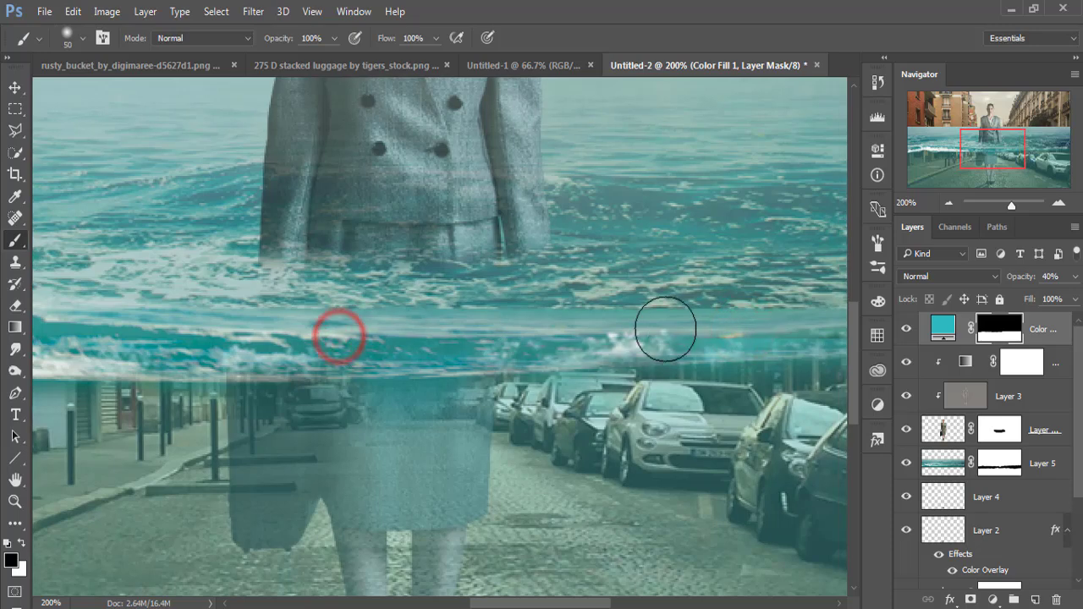
{"action": "left_click_drag", "start_coordinate": [757, 333], "coordinate": [379, 379]}
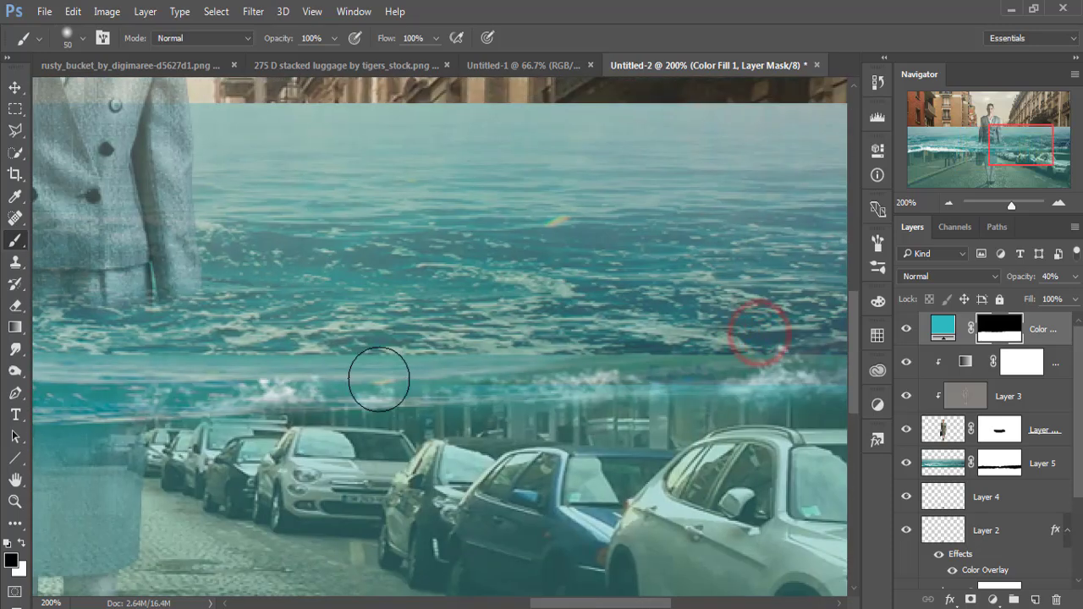
{"action": "left_click", "coordinate": [379, 379]}
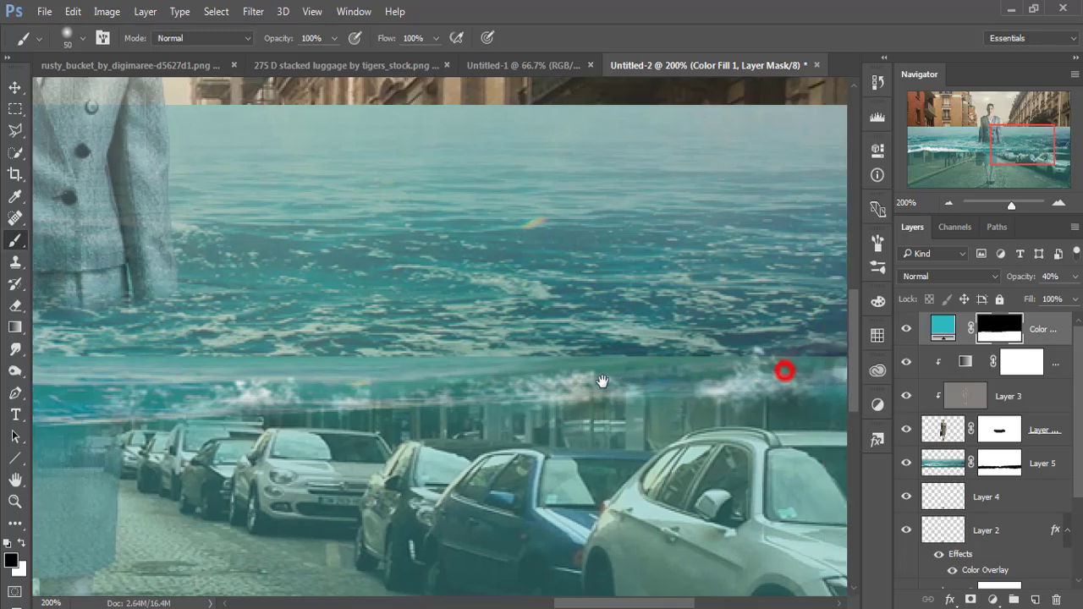
{"action": "left_click_drag", "start_coordinate": [783, 370], "coordinate": [540, 383]}
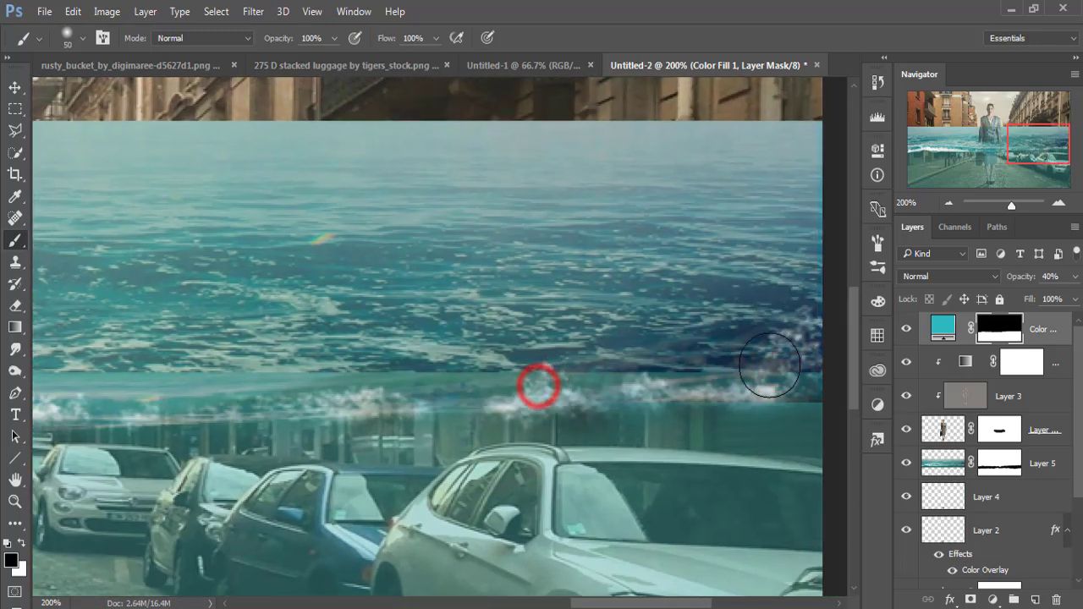
{"action": "left_click", "coordinate": [813, 365]}
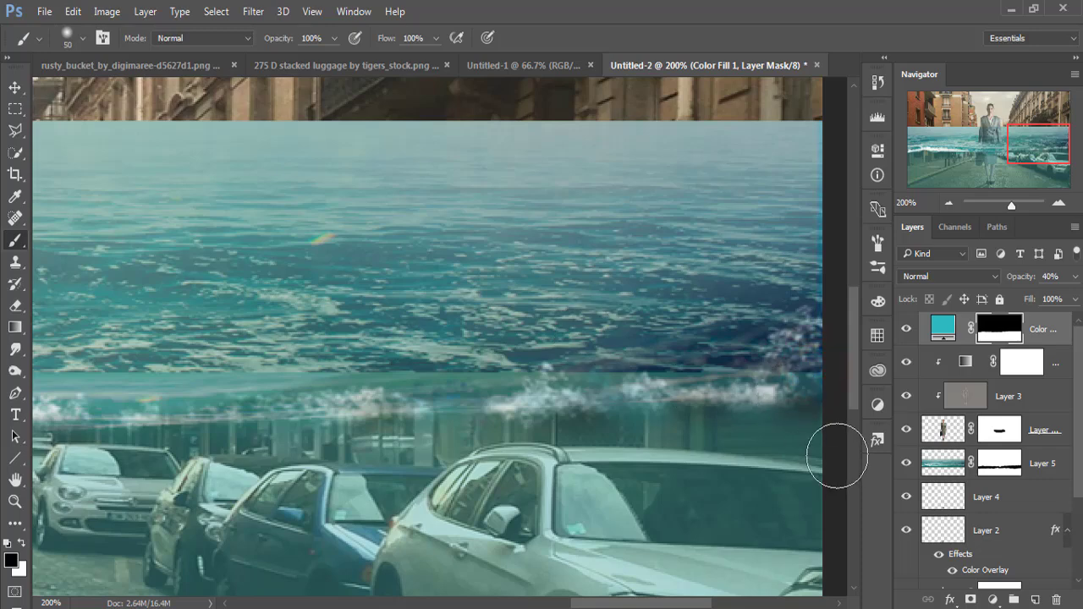
{"action": "key", "text": "ctrl+minus"}
{"action": "key", "text": "ctrl+minus"}
- Set the businesswoman's layer opacity back to 100%
{"action": "left_click", "coordinate": [1045, 430]}
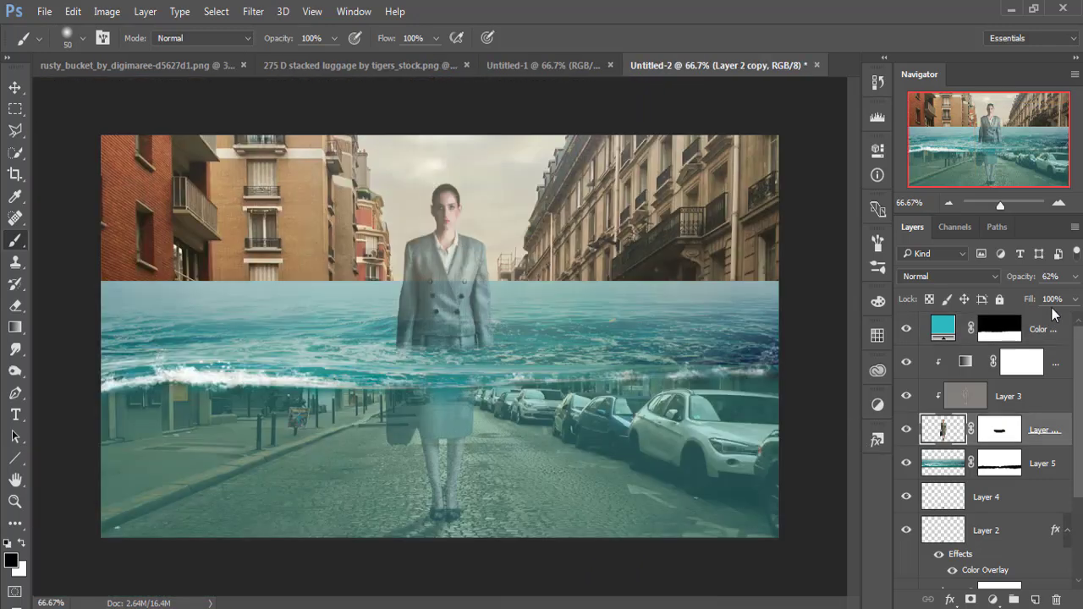
{"action": "left_click", "coordinate": [1075, 277]}
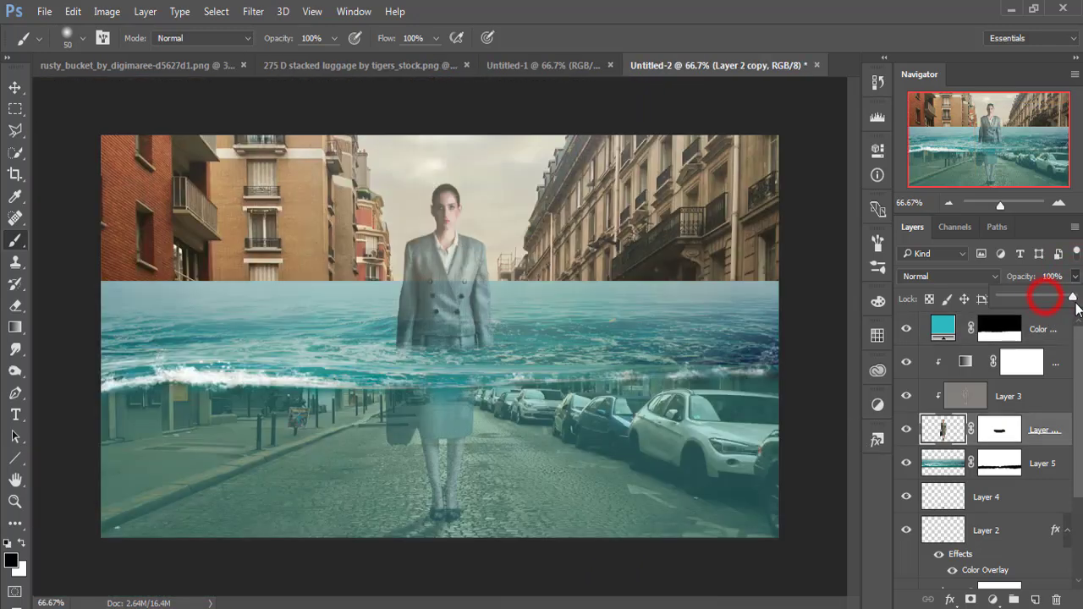
{"action": "left_click_drag", "start_coordinate": [1077, 309], "coordinate": [1080, 310]}
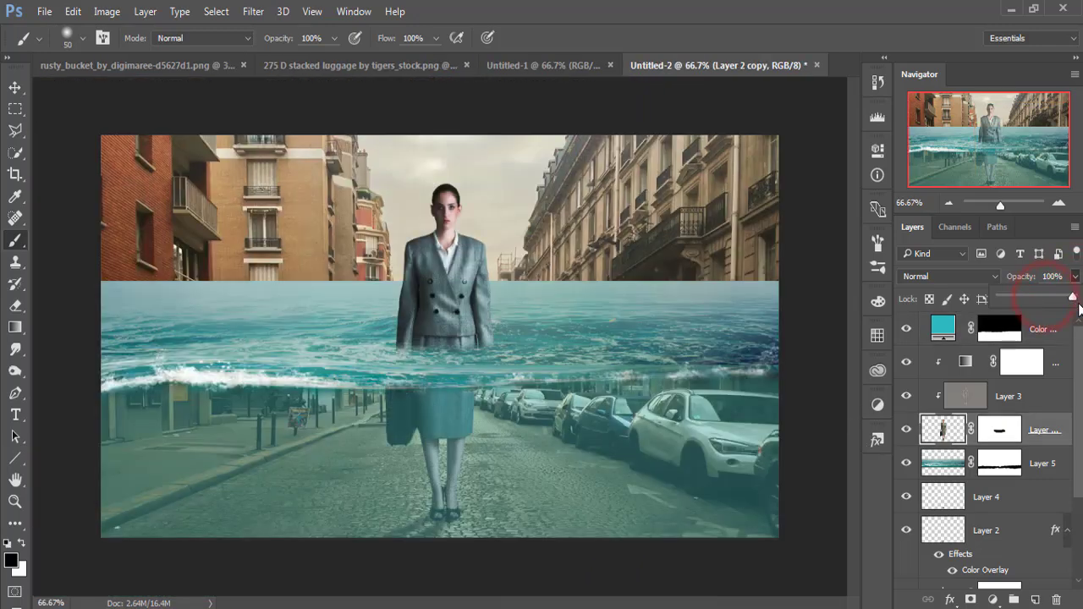
- Paint black on Layer 5's mask to soften and lower the water's top edge across the width
{"action": "left_click", "coordinate": [1040, 466]}
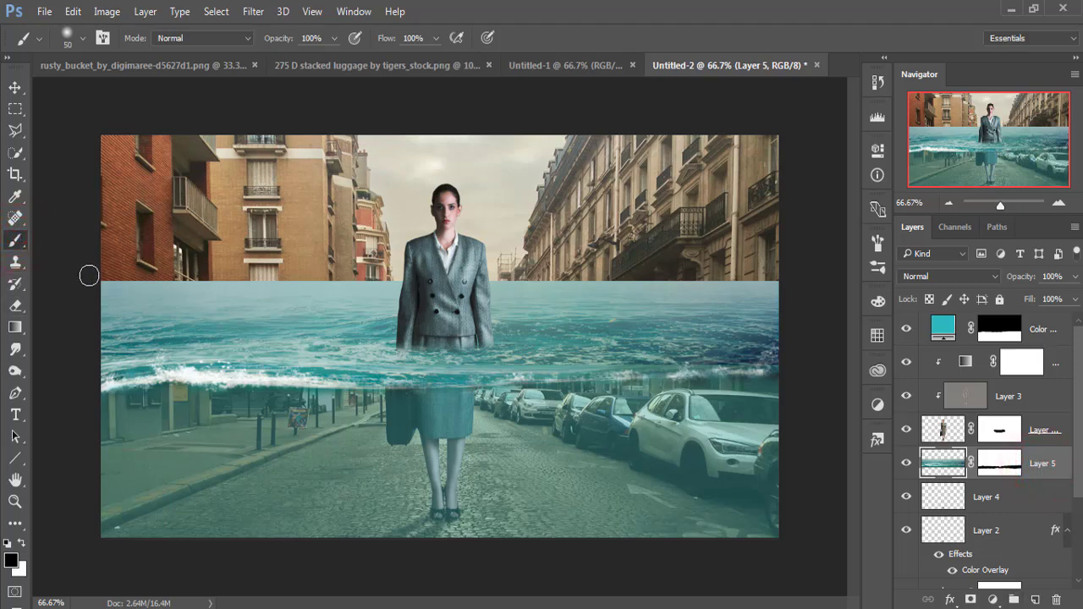
{"action": "left_click_drag", "start_coordinate": [96, 276], "coordinate": [93, 279]}
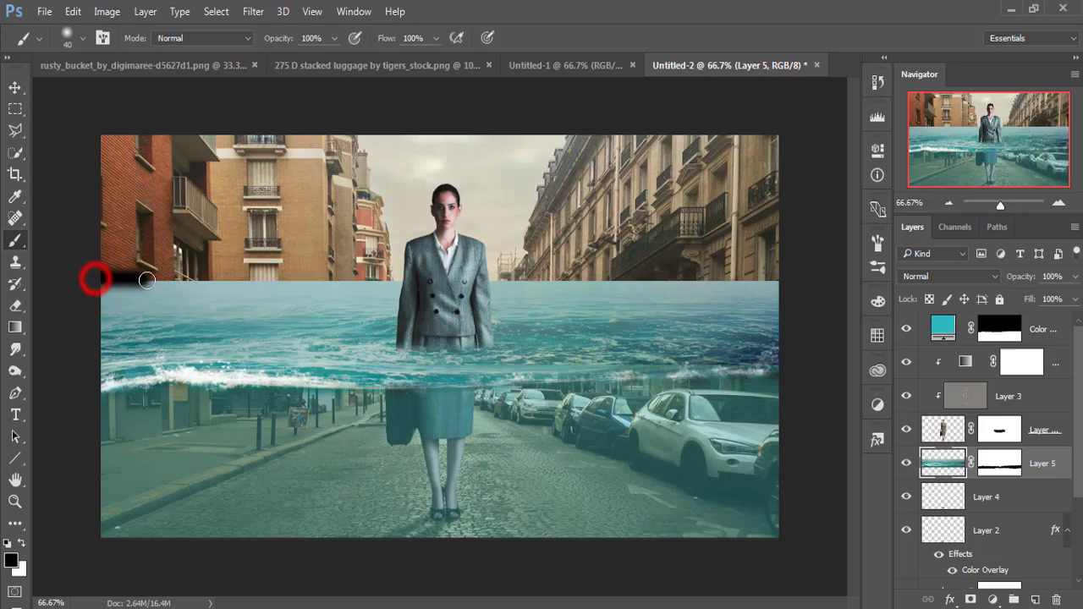
{"action": "key", "text": "ctrl+z"}
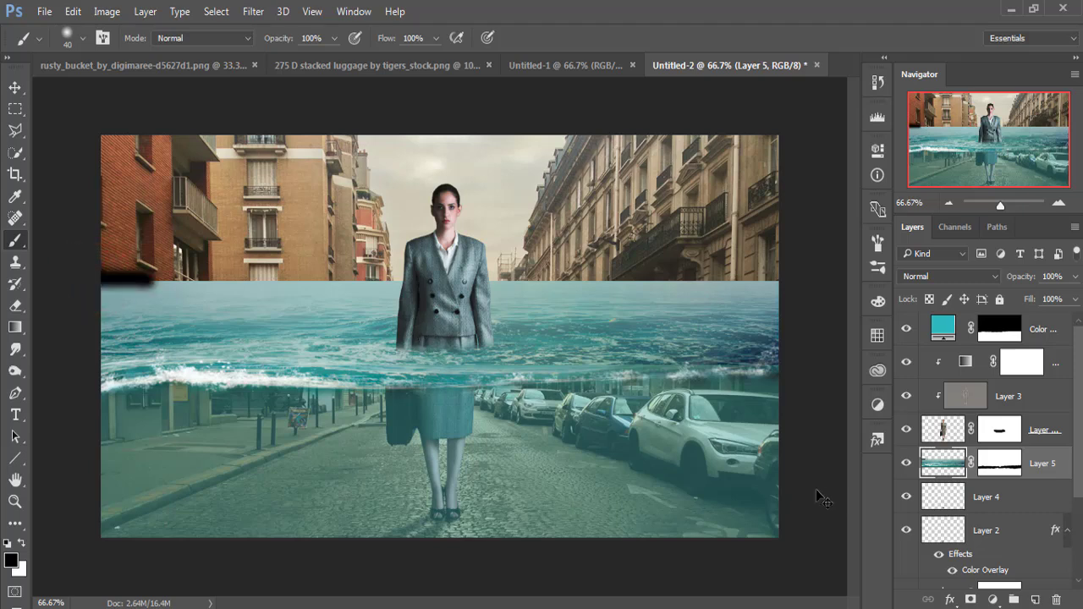
{"action": "left_click", "coordinate": [1000, 463]}
{"action": "left_click_drag", "start_coordinate": [97, 277], "coordinate": [362, 282]}
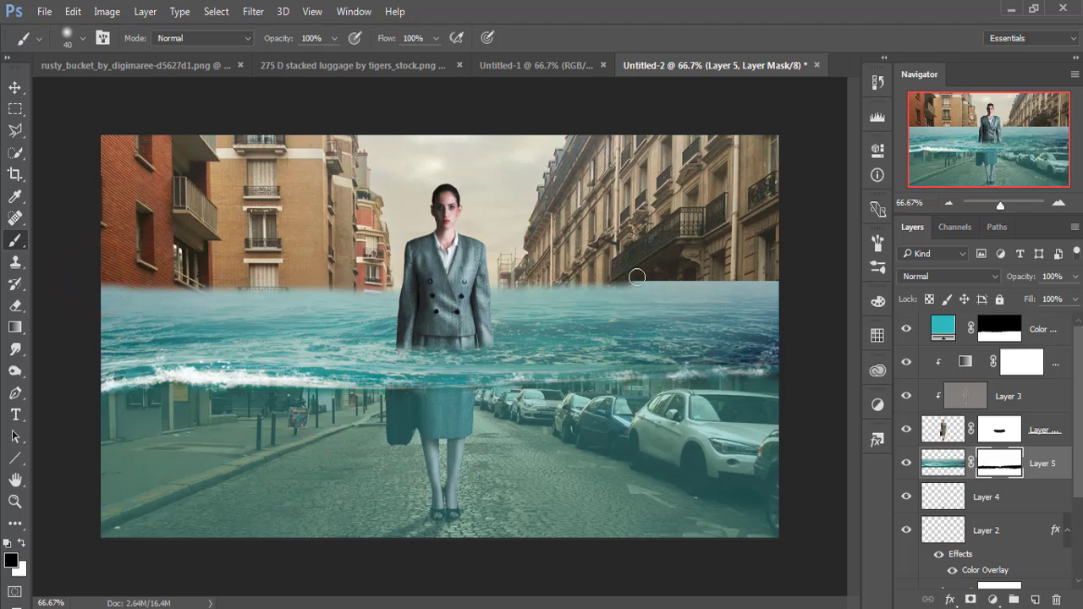
{"action": "left_click_drag", "start_coordinate": [637, 277], "coordinate": [791, 276]}
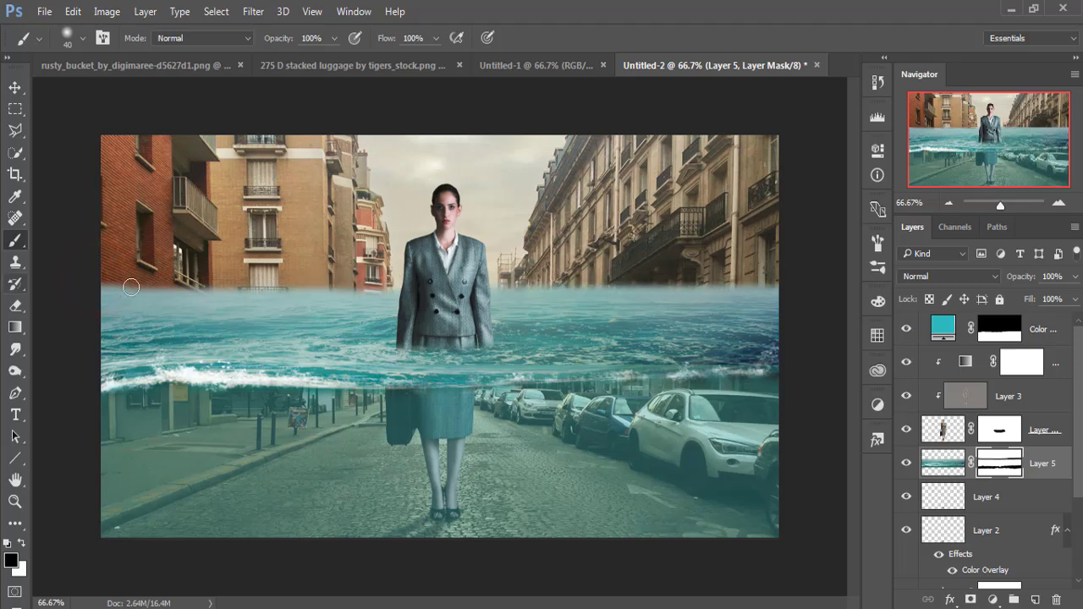
{"action": "left_click_drag", "start_coordinate": [90, 272], "coordinate": [739, 273]}
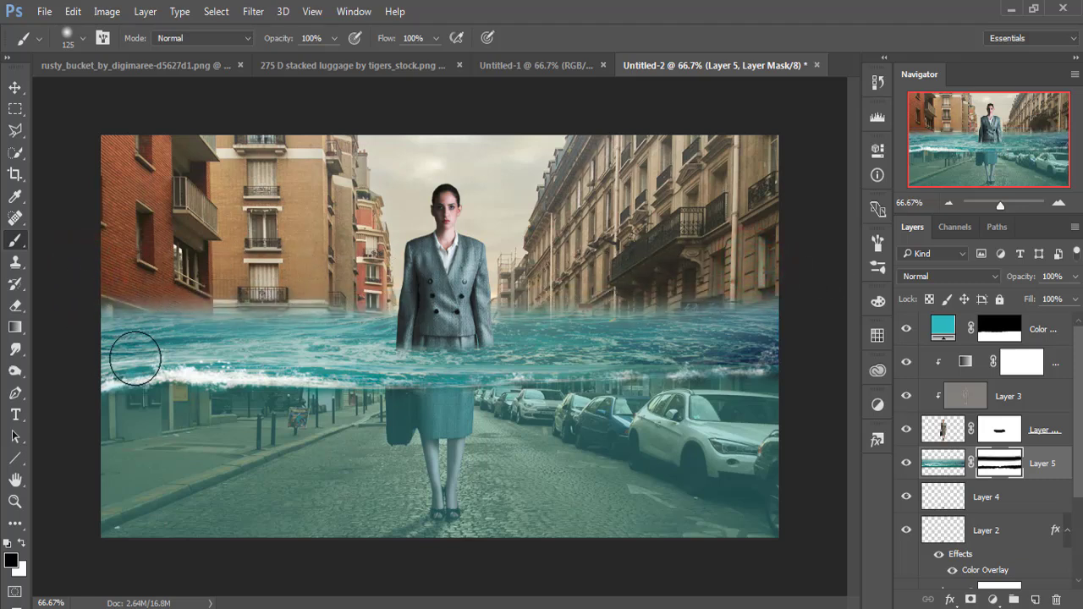
{"action": "left_click", "coordinate": [14, 88]}
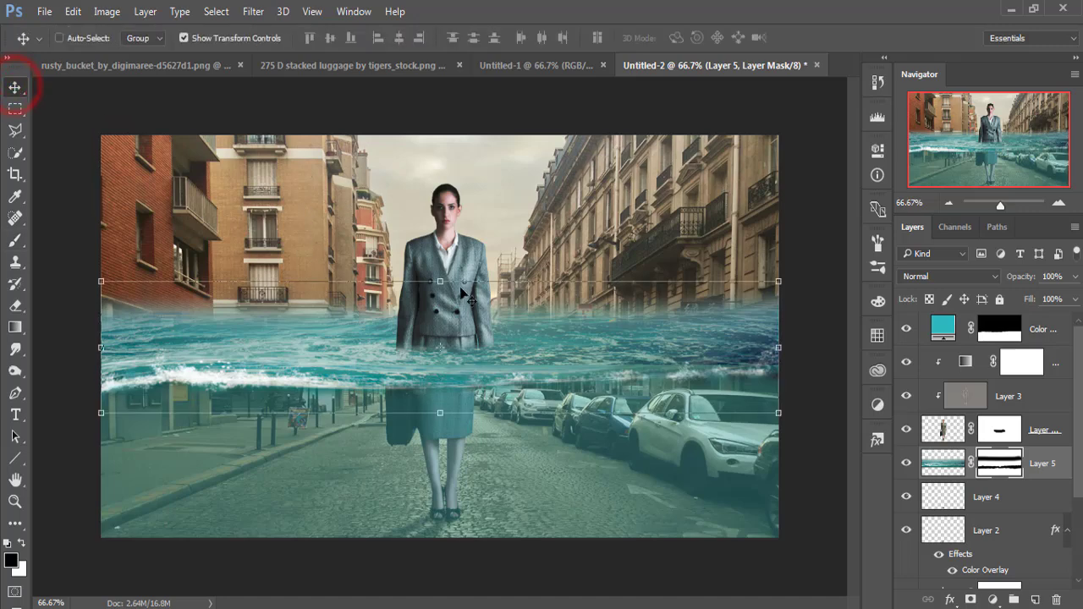
- Lower the teal Color Fill tint layer to 40% opacity
{"action": "left_click", "coordinate": [1049, 329]}
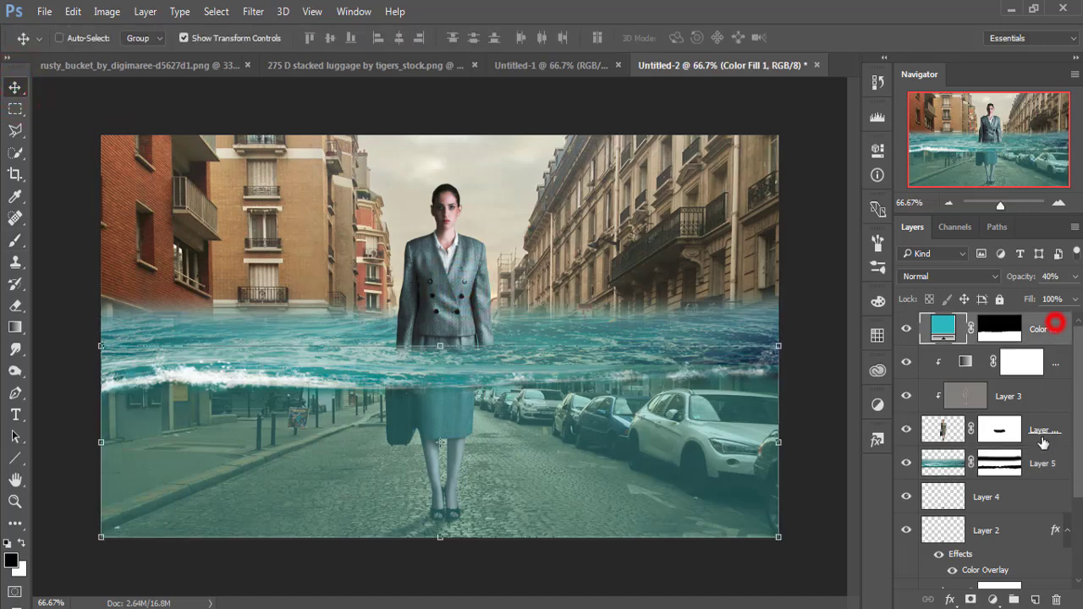
{"action": "left_click", "coordinate": [1076, 276]}
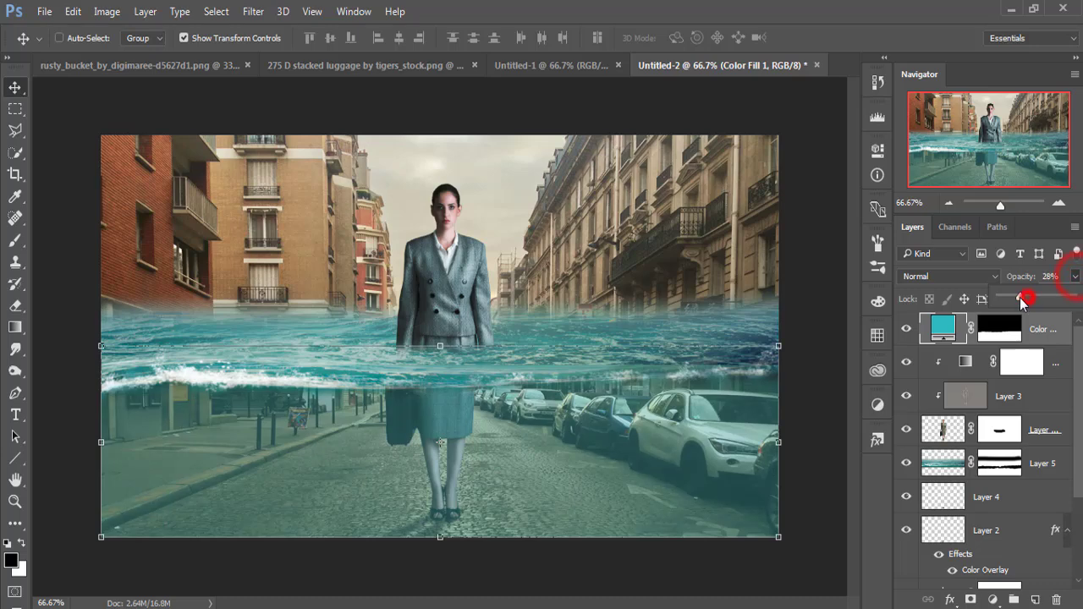
{"action": "left_click_drag", "start_coordinate": [1022, 301], "coordinate": [1030, 300]}
{"action": "left_click", "coordinate": [15, 88]}
- Bring the stacked luggage into the scene, halve its size, and place it at the street's lower left
{"action": "mouse_move", "coordinate": [327, 67]}
{"action": "left_mouse_down"}
{"action": "mouse_move", "coordinate": [321, 117]}
{"action": "mouse_move", "coordinate": [745, 124]}
{"action": "left_mouse_up"}
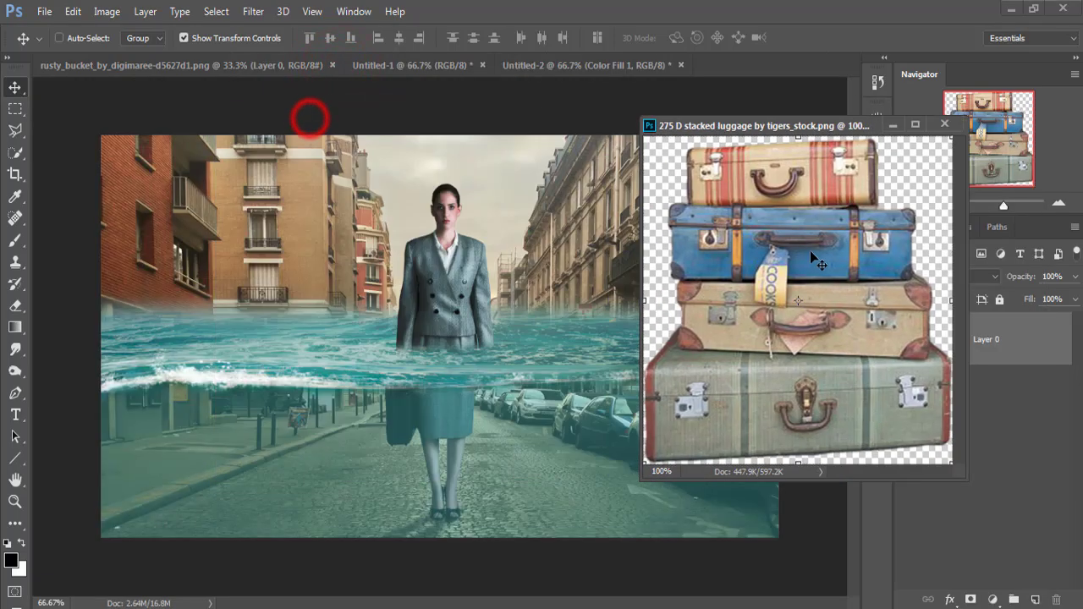
{"action": "left_click_drag", "start_coordinate": [805, 242], "coordinate": [304, 421]}
{"action": "left_click", "coordinate": [944, 124]}
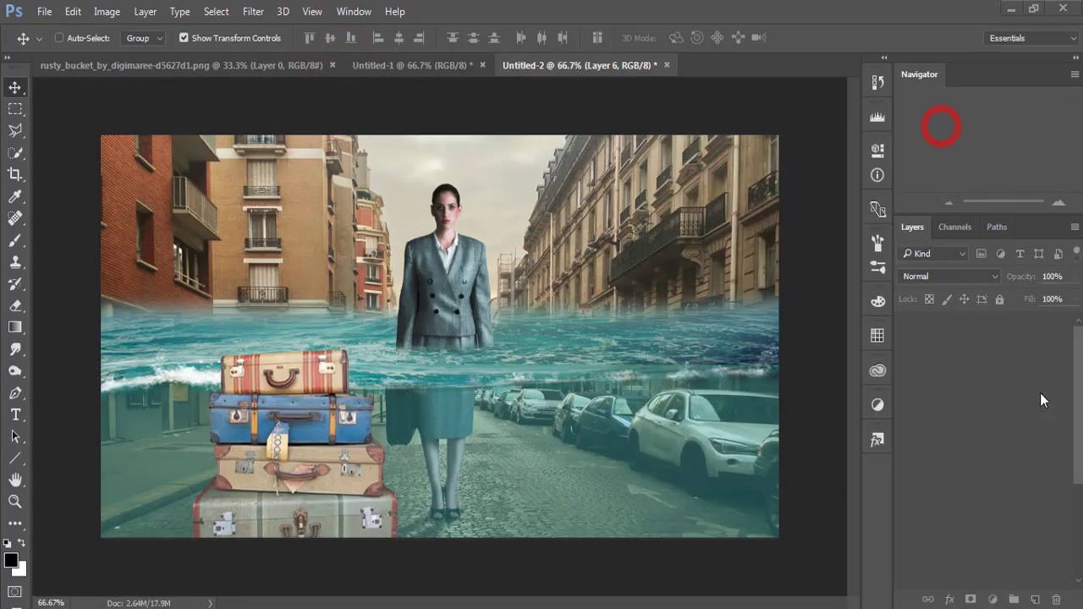
{"action": "left_click_drag", "start_coordinate": [1016, 328], "coordinate": [1013, 376]}
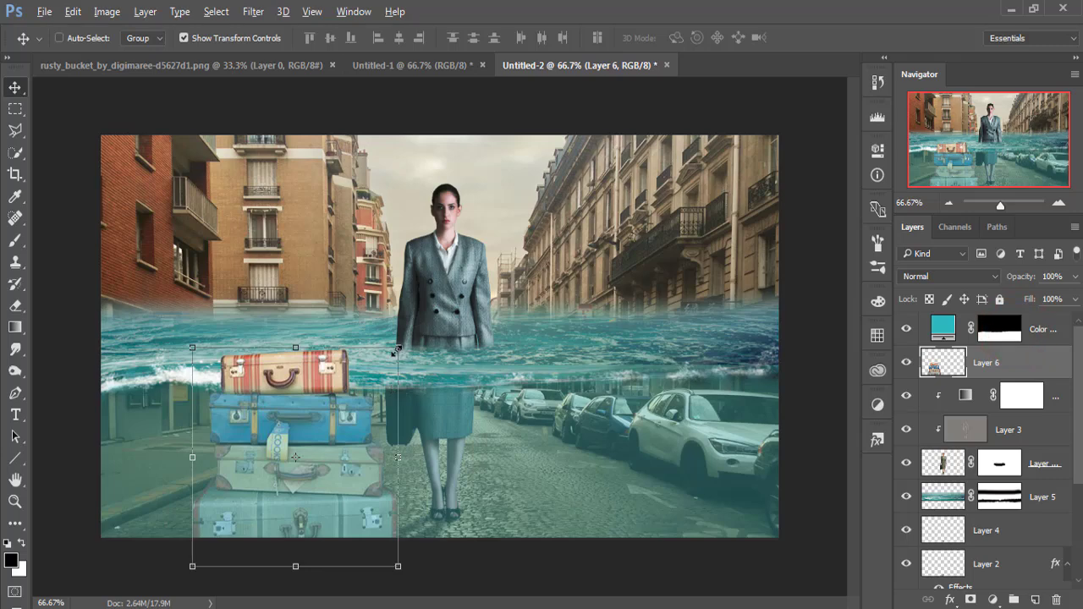
{"action": "left_click_drag", "start_coordinate": [397, 350], "coordinate": [354, 396]}
{"action": "left_click_drag", "start_coordinate": [314, 460], "coordinate": [318, 477]}
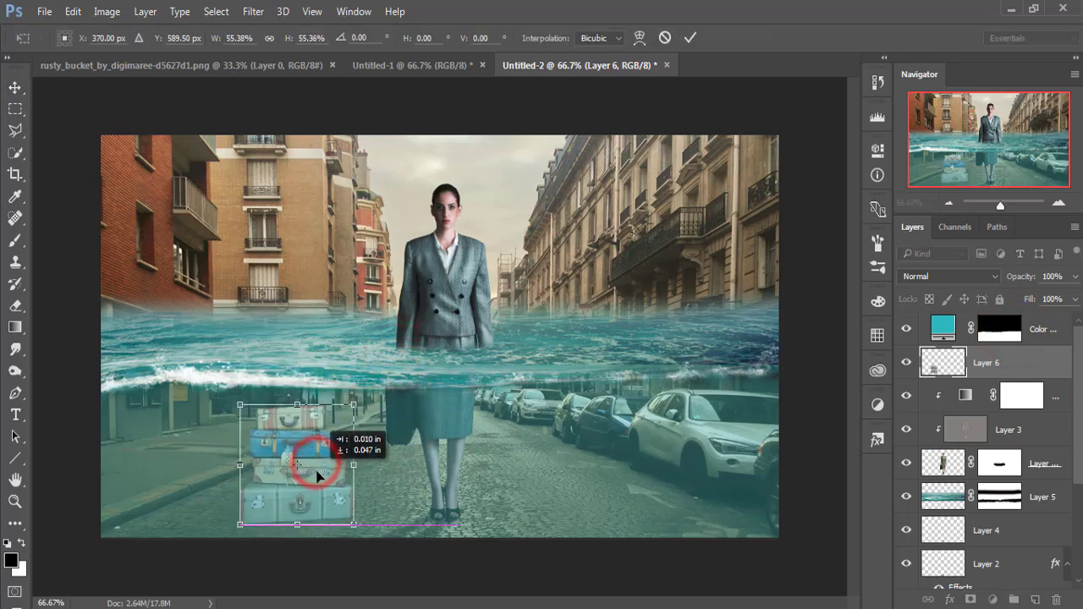
{"action": "left_click", "coordinate": [15, 87]}
{"action": "left_click", "coordinate": [449, 246]}
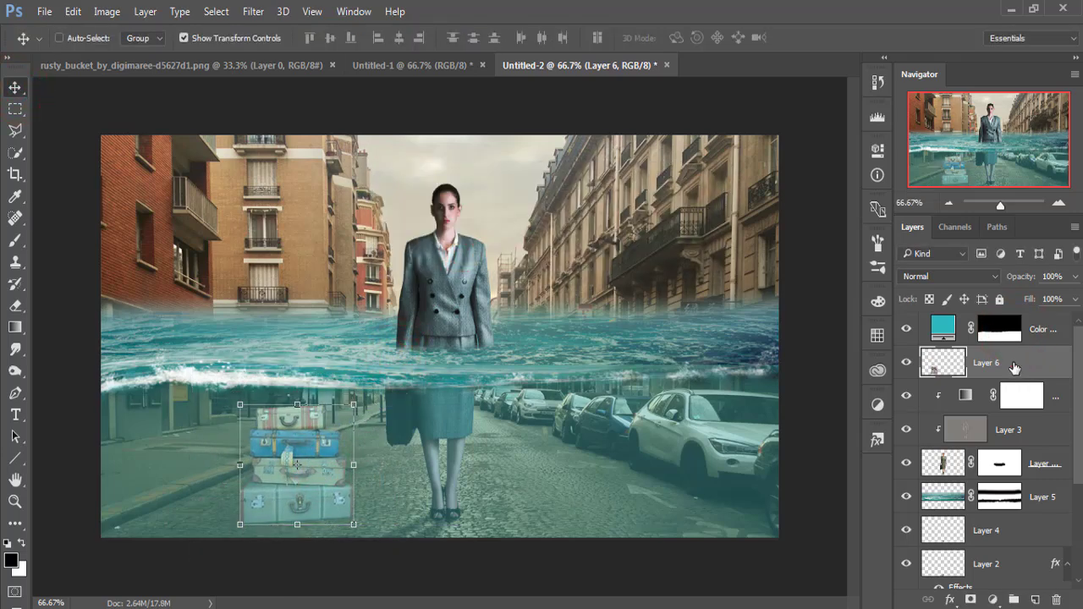
- Add a new empty layer above the Gradient Map adjustment
{"action": "left_click", "coordinate": [1057, 395]}
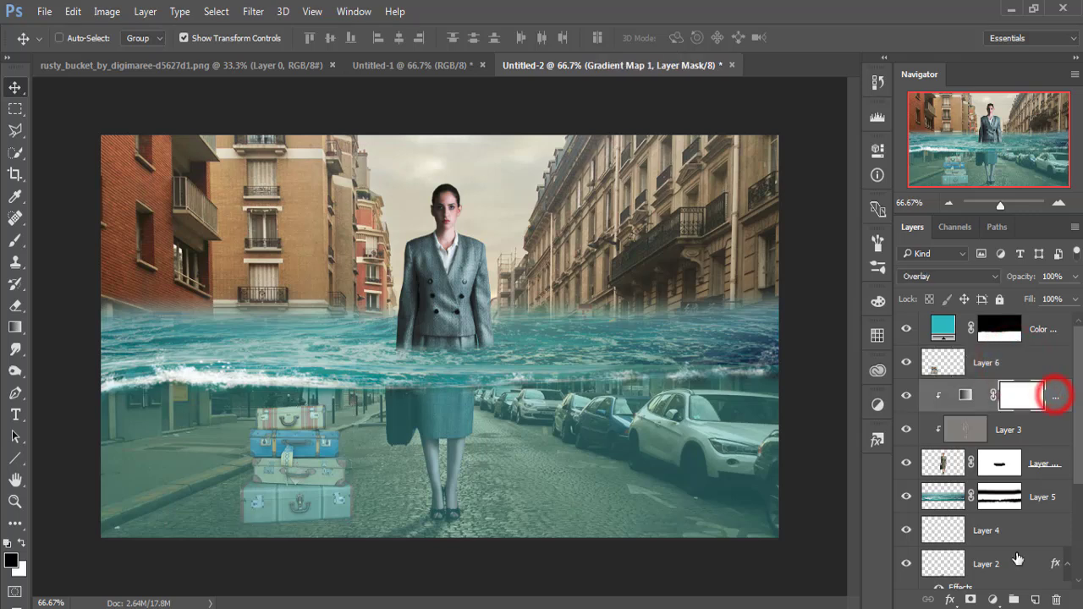
{"action": "left_click", "coordinate": [1035, 599]}
{"action": "left_click", "coordinate": [18, 241]}
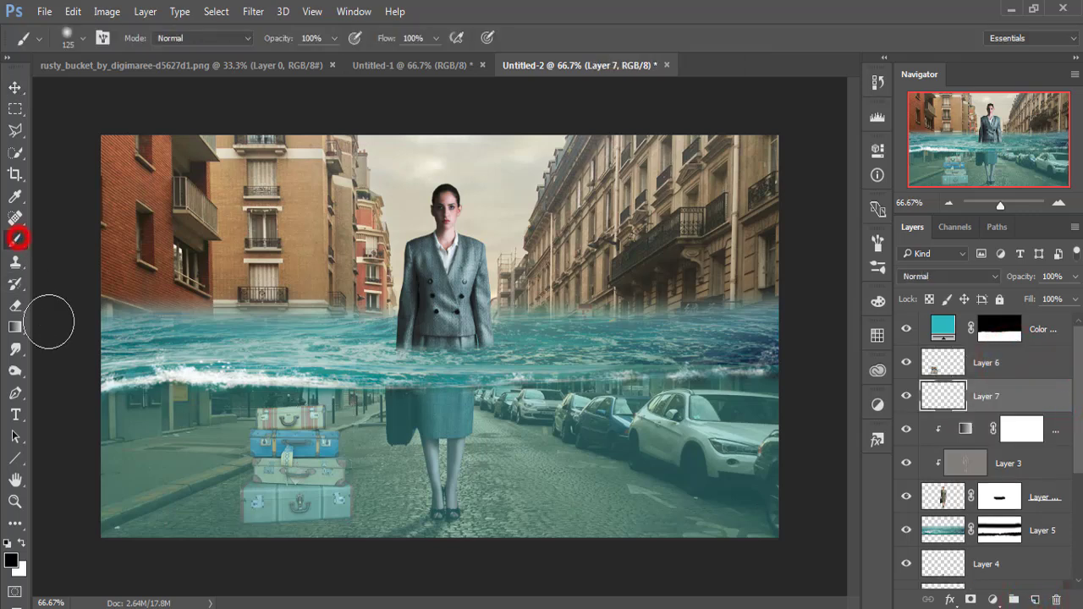
- Paint a faint black shadow at 11% brush opacity under the bottom suitcase on Layer 7
{"action": "left_click", "coordinate": [334, 38]}
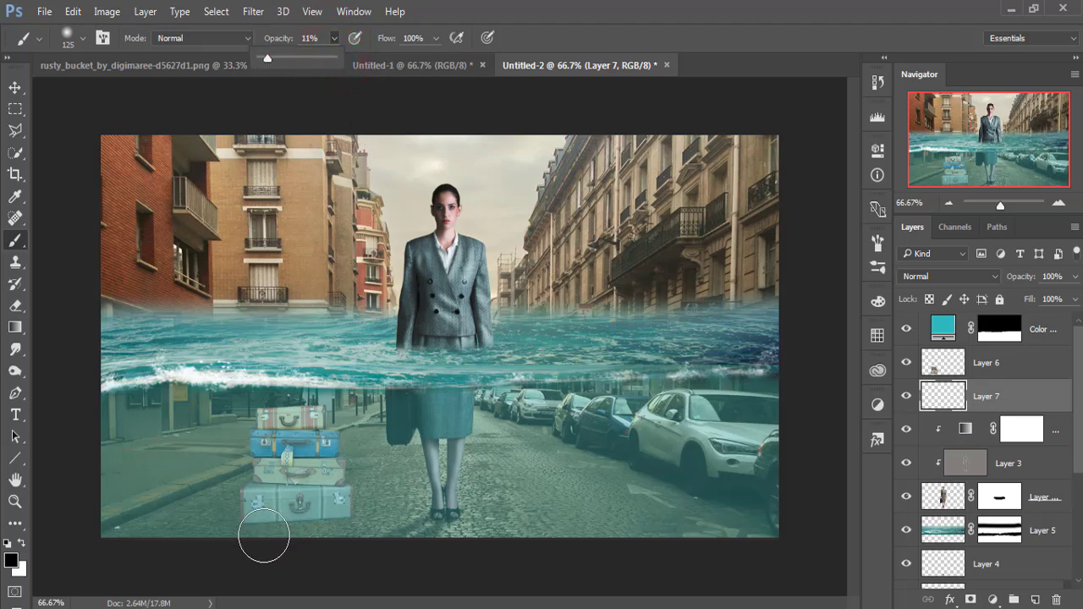
{"action": "key", "text": "bracketleft"}
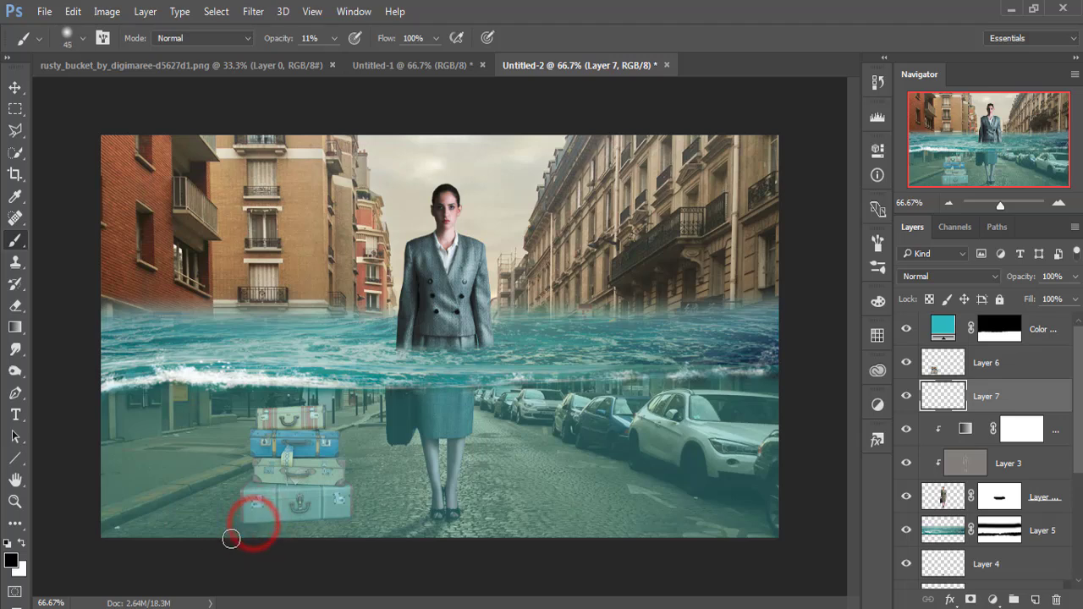
{"action": "mouse_move", "coordinate": [266, 537]}
{"action": "left_mouse_down"}
{"action": "mouse_move", "coordinate": [310, 536]}
{"action": "mouse_move", "coordinate": [344, 517]}
{"action": "mouse_move", "coordinate": [297, 534]}
{"action": "left_mouse_up"}
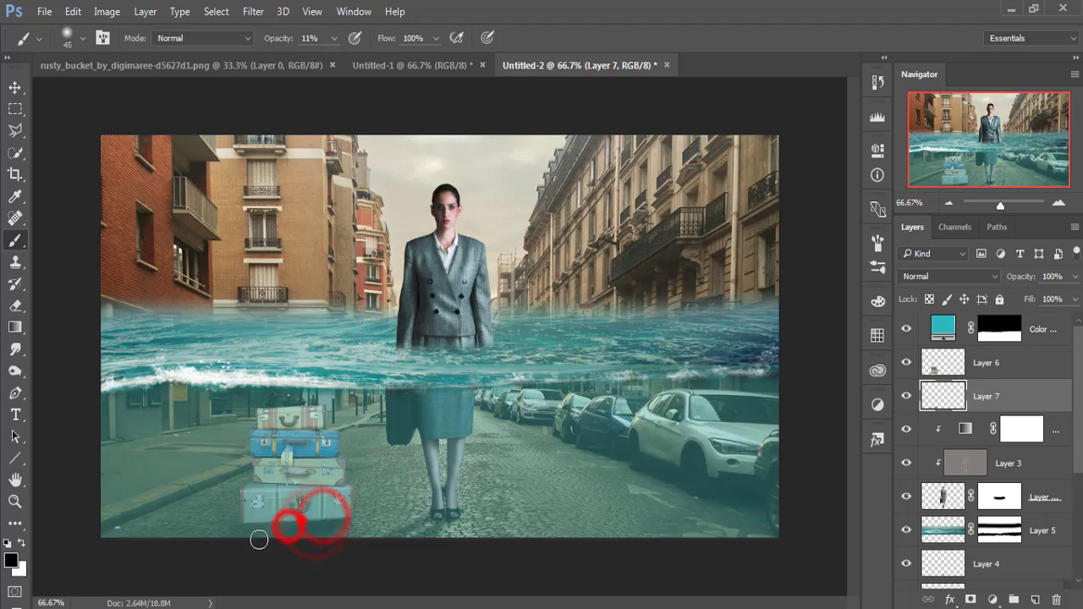
{"action": "left_click", "coordinate": [285, 524]}
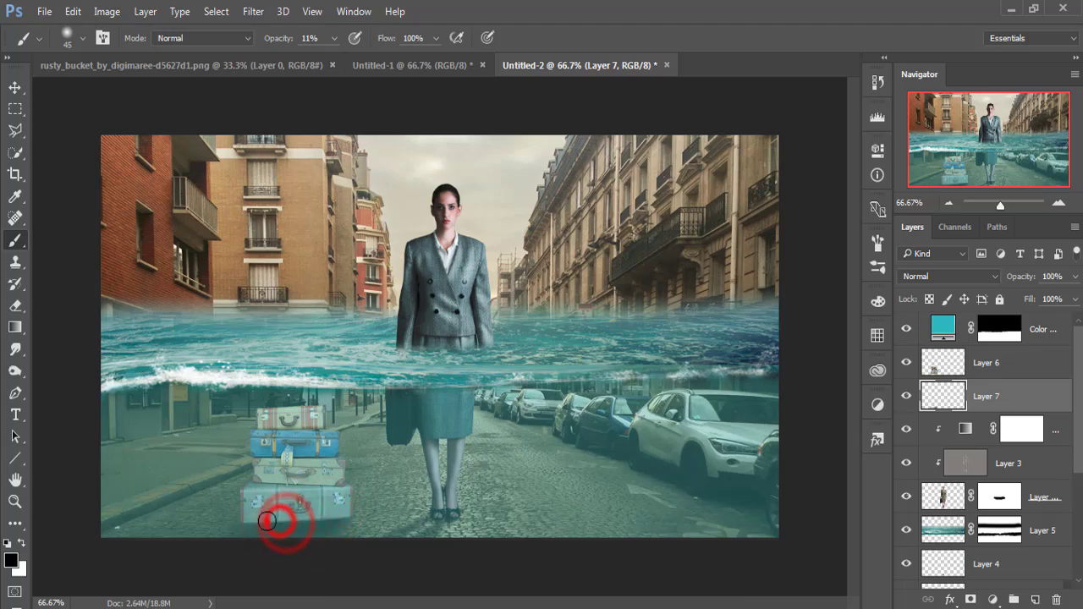
{"action": "left_click_drag", "start_coordinate": [267, 519], "coordinate": [239, 533]}
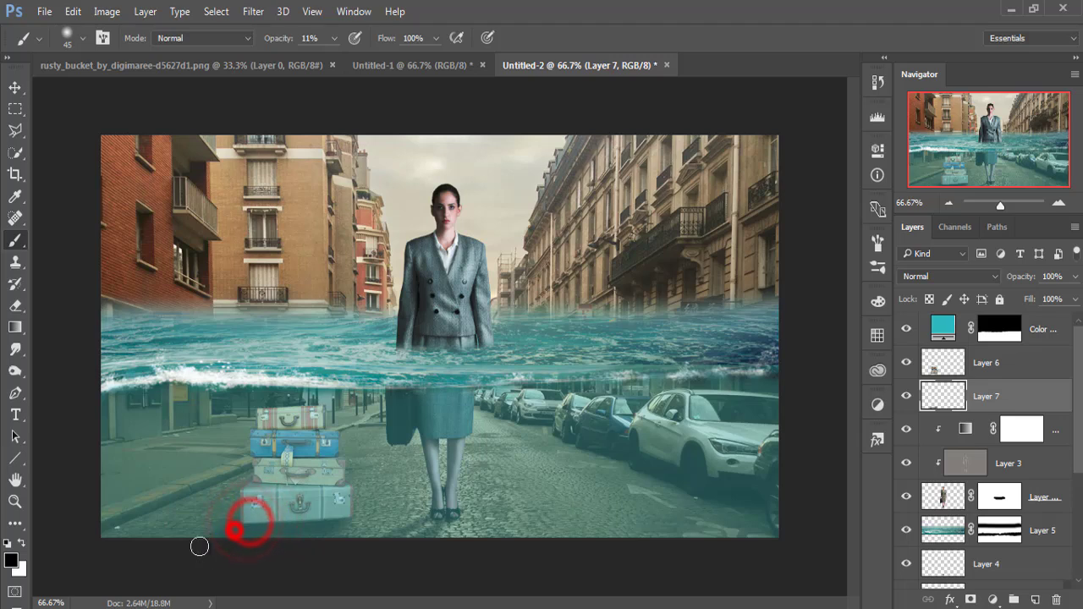
{"action": "left_click", "coordinate": [229, 534]}
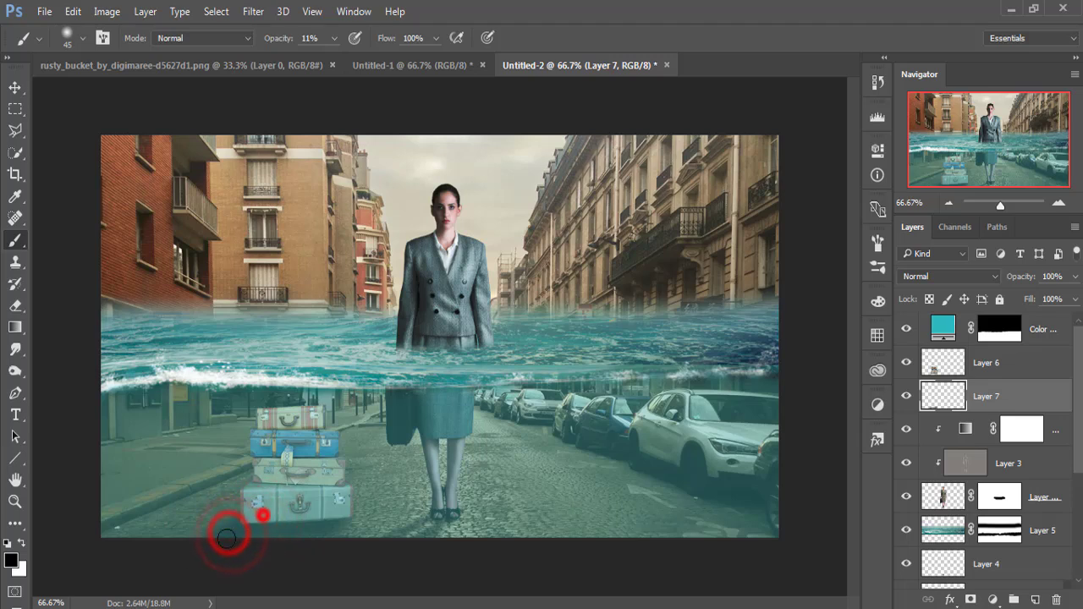
{"action": "left_click_drag", "start_coordinate": [242, 521], "coordinate": [297, 507]}
{"action": "left_click", "coordinate": [340, 523]}
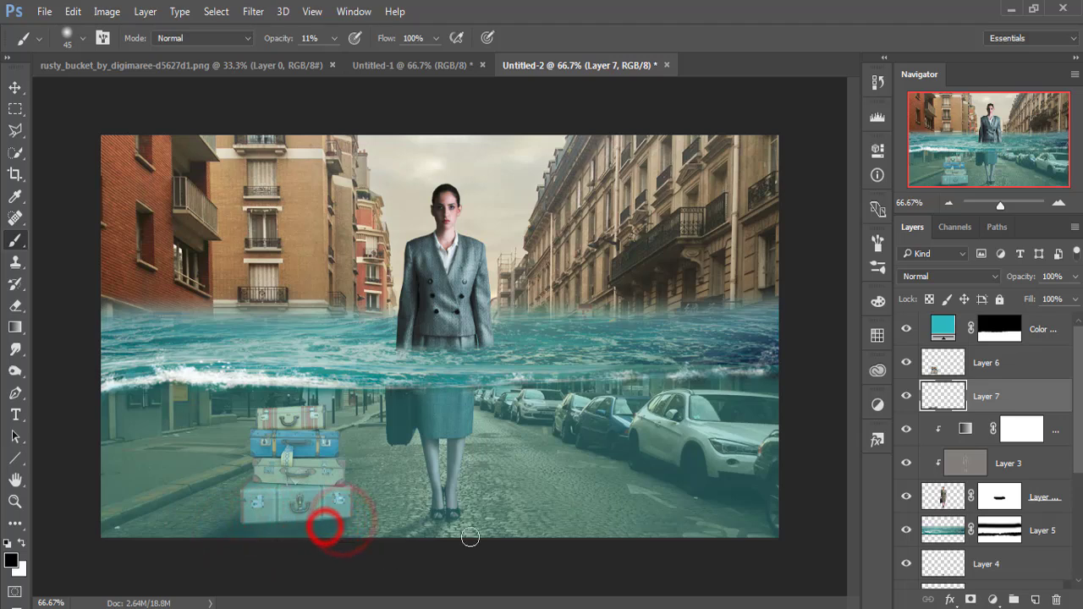
{"action": "left_click", "coordinate": [14, 85]}
- Bring the rusty_bucket image into Untitled-2 and drop it lower in the street scene
{"action": "left_click", "coordinate": [240, 66]}
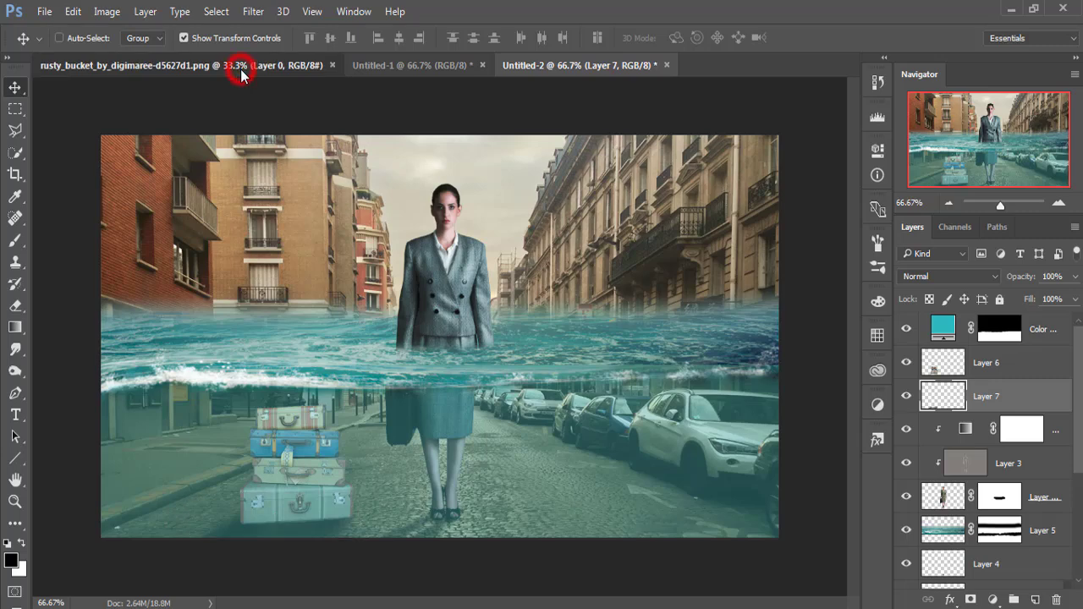
{"action": "left_click_drag", "start_coordinate": [239, 105], "coordinate": [231, 101]}
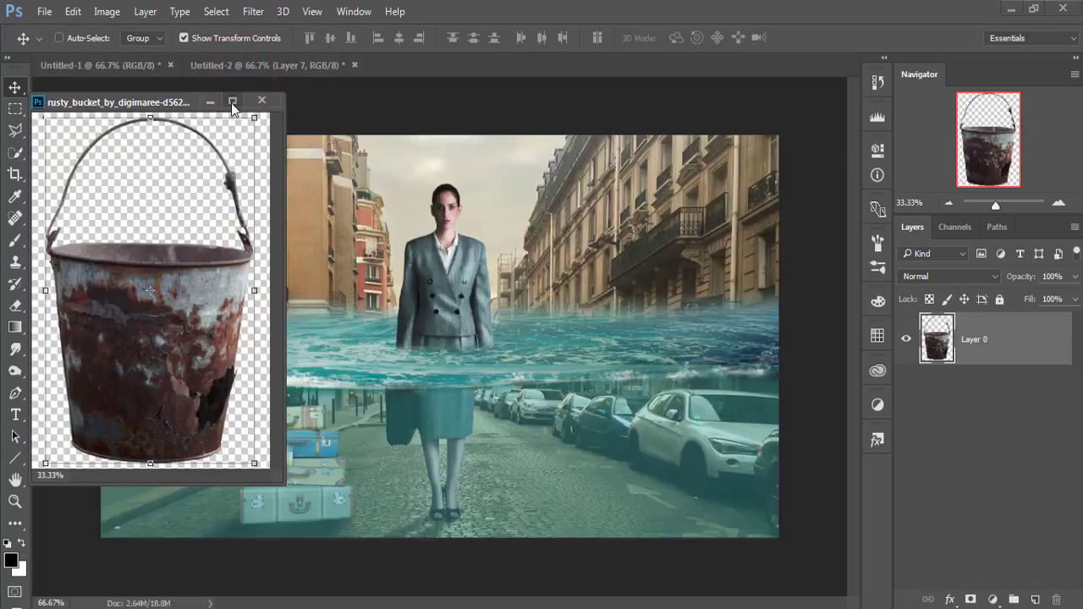
{"action": "left_click_drag", "start_coordinate": [160, 100], "coordinate": [902, 136]}
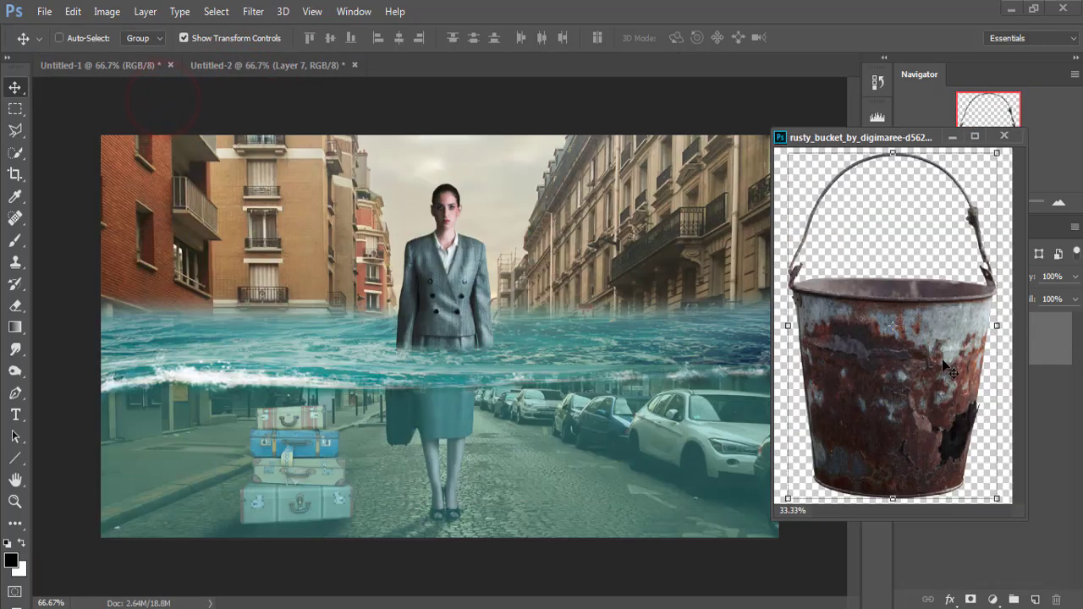
{"action": "left_click_drag", "start_coordinate": [935, 362], "coordinate": [629, 317]}
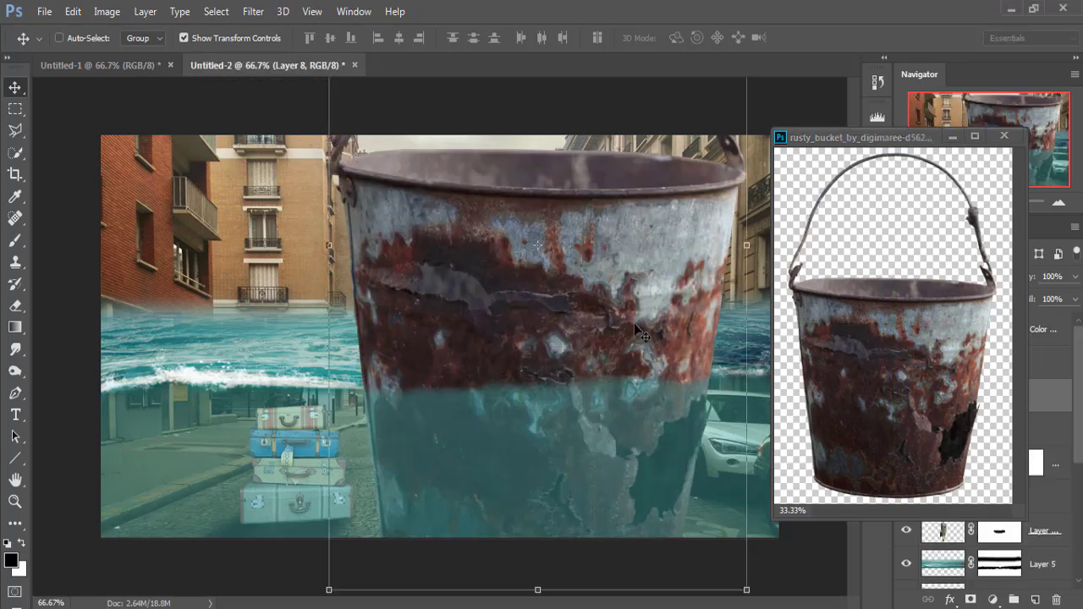
{"action": "left_click", "coordinate": [954, 138]}
{"action": "left_click_drag", "start_coordinate": [632, 203], "coordinate": [592, 372]}
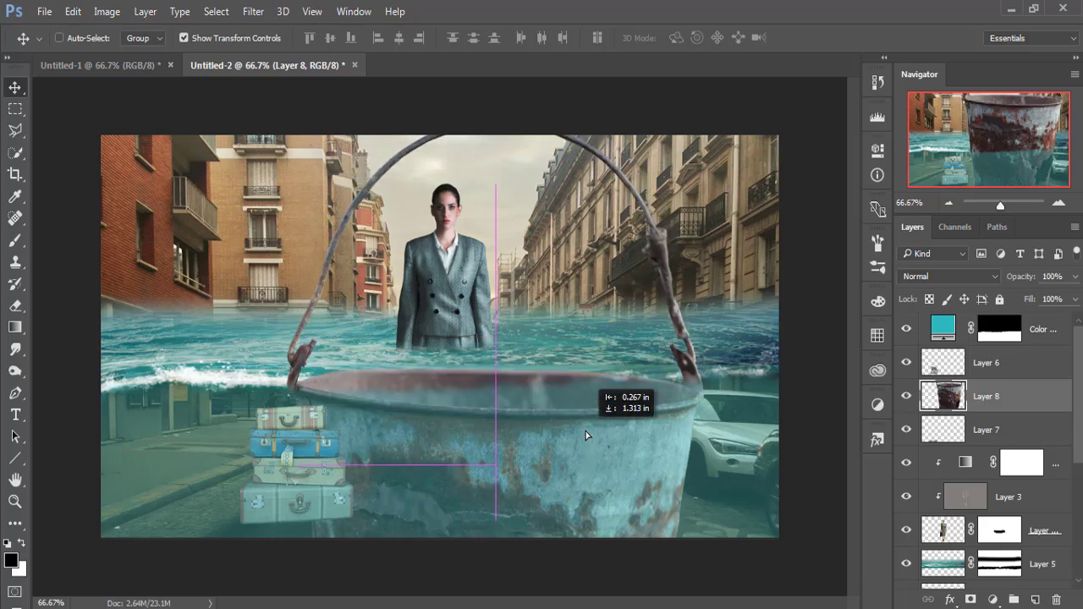
{"action": "left_click_drag", "start_coordinate": [592, 373], "coordinate": [586, 472]}
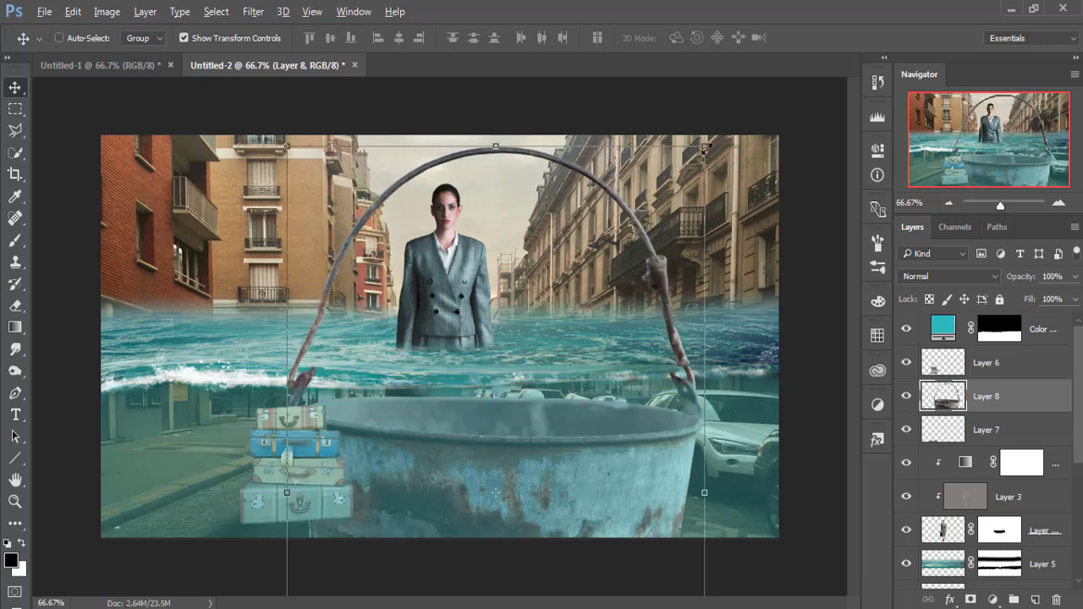
- Scale the bucket to about a quarter size, tilt it ~18° beside the woman, and add a mask
{"action": "left_click_drag", "start_coordinate": [705, 148], "coordinate": [573, 367]}
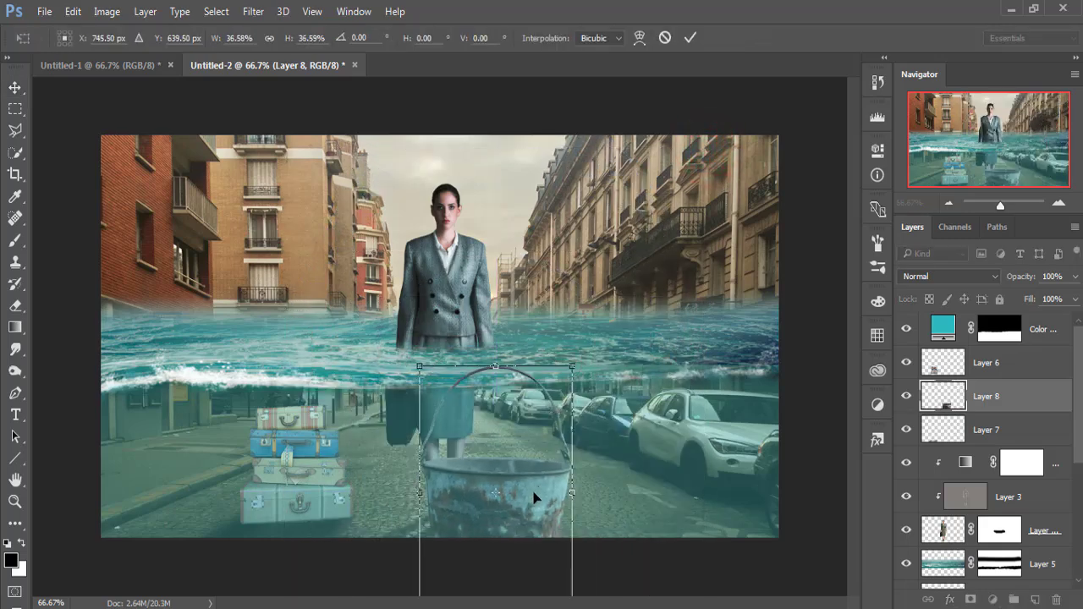
{"action": "left_click_drag", "start_coordinate": [534, 498], "coordinate": [636, 365]}
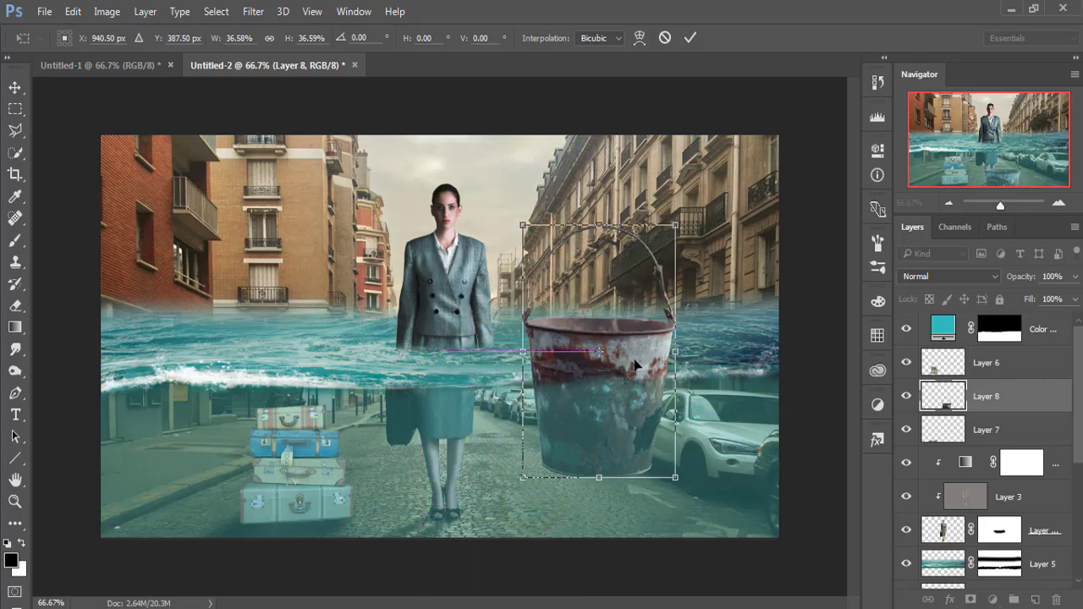
{"action": "mouse_move", "coordinate": [676, 226]}
{"action": "left_mouse_down"}
{"action": "mouse_move", "coordinate": [675, 278]}
{"action": "mouse_move", "coordinate": [672, 256]}
{"action": "mouse_move", "coordinate": [696, 272]}
{"action": "left_mouse_up"}
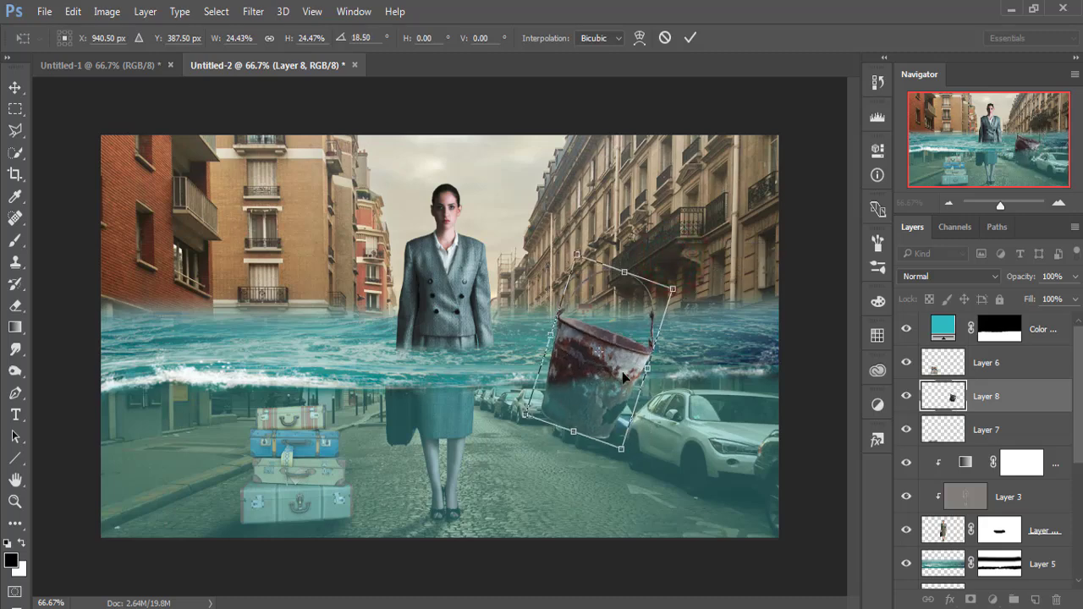
{"action": "left_click_drag", "start_coordinate": [622, 373], "coordinate": [687, 346]}
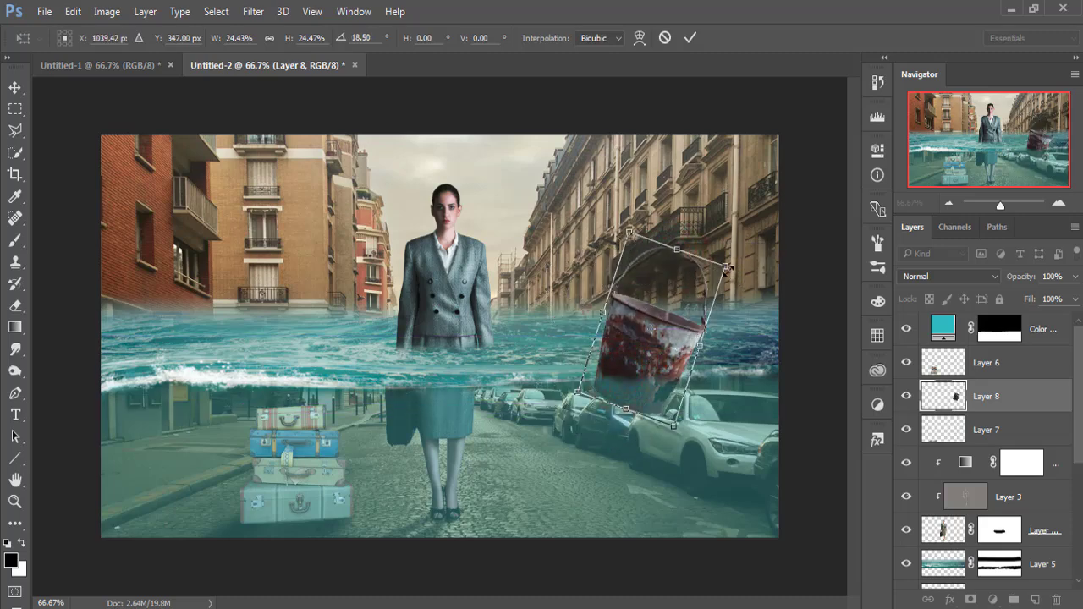
{"action": "left_click_drag", "start_coordinate": [725, 271], "coordinate": [713, 278]}
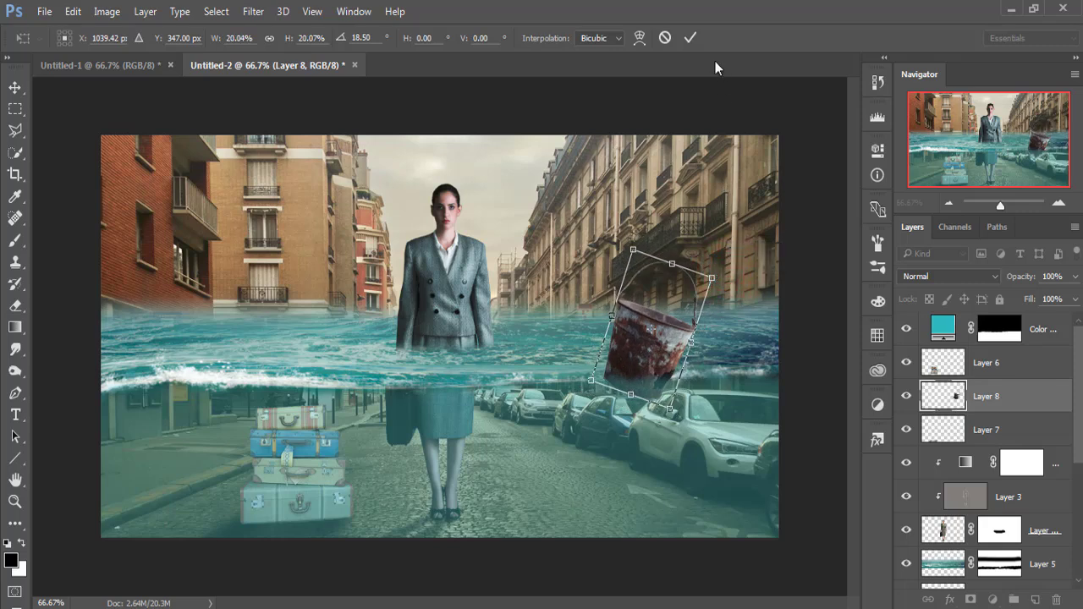
{"action": "left_click", "coordinate": [691, 37]}
{"action": "left_click_drag", "start_coordinate": [652, 329], "coordinate": [687, 356]}
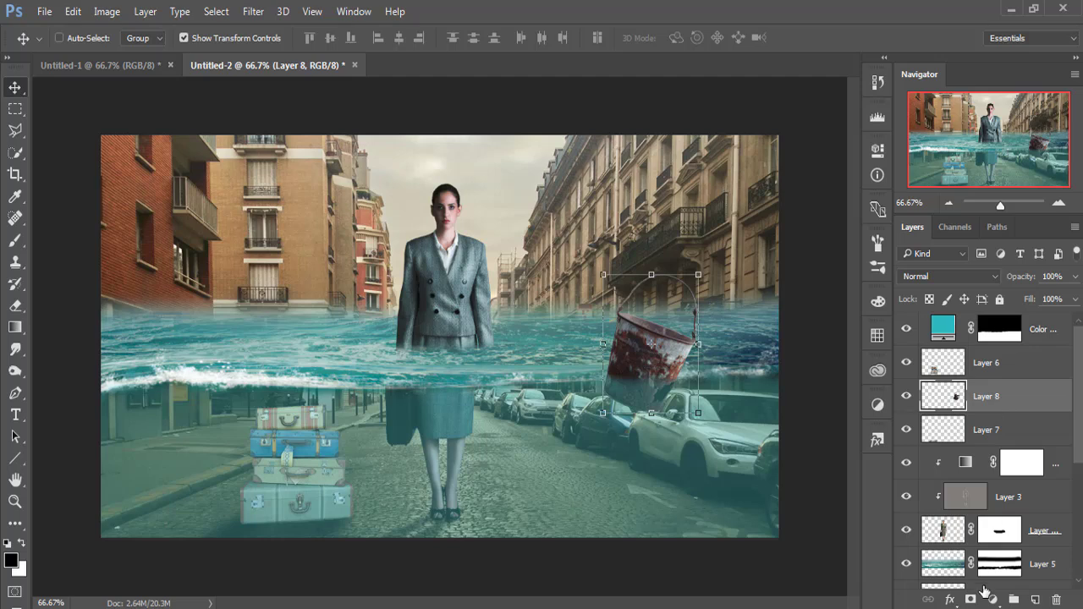
{"action": "left_click", "coordinate": [972, 599]}
{"action": "key", "text": "b"}
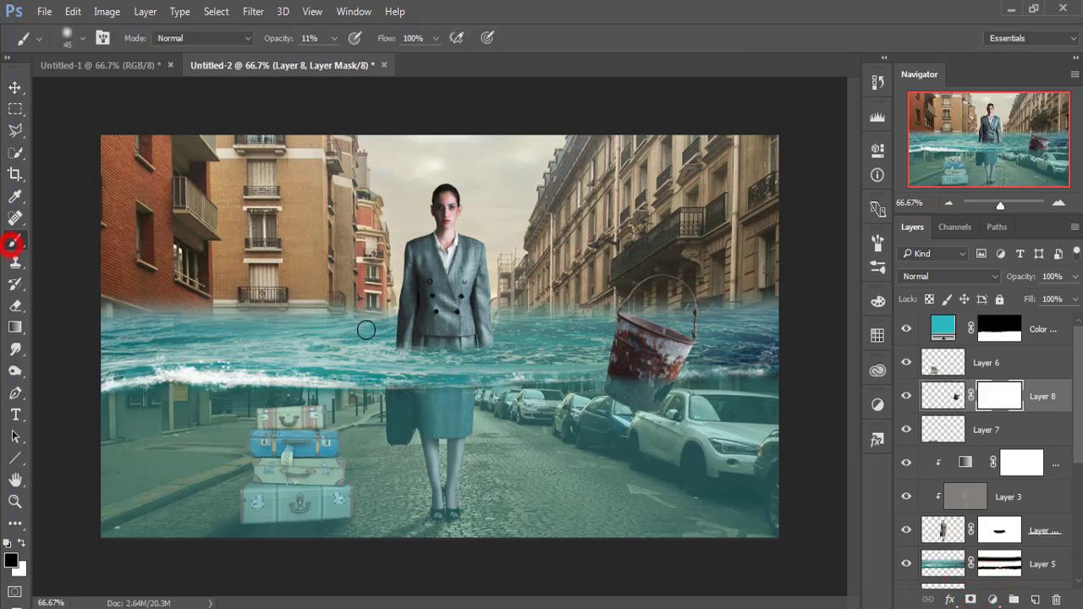
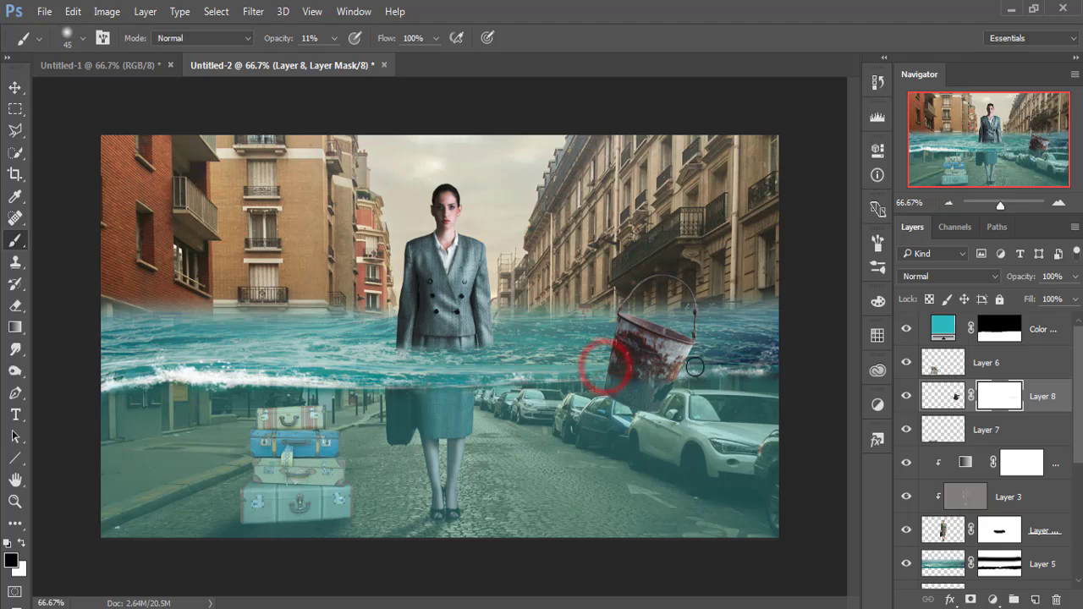
- Paint black at 100% brush opacity over the bucket's lower half on Layer 8's mask
{"action": "left_click", "coordinate": [334, 38]}
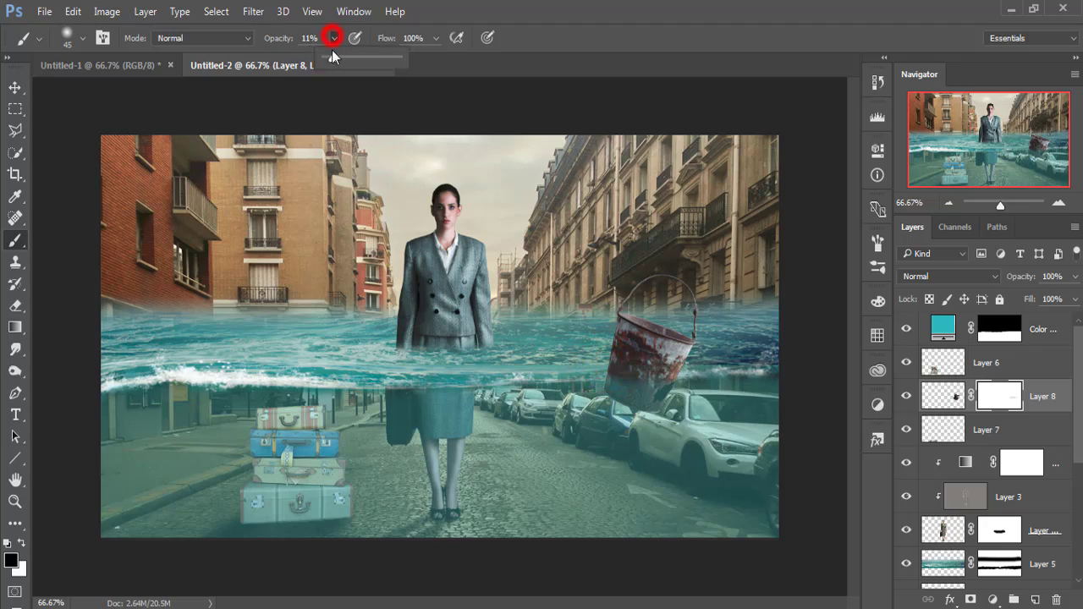
{"action": "left_click_drag", "start_coordinate": [592, 369], "coordinate": [708, 368]}
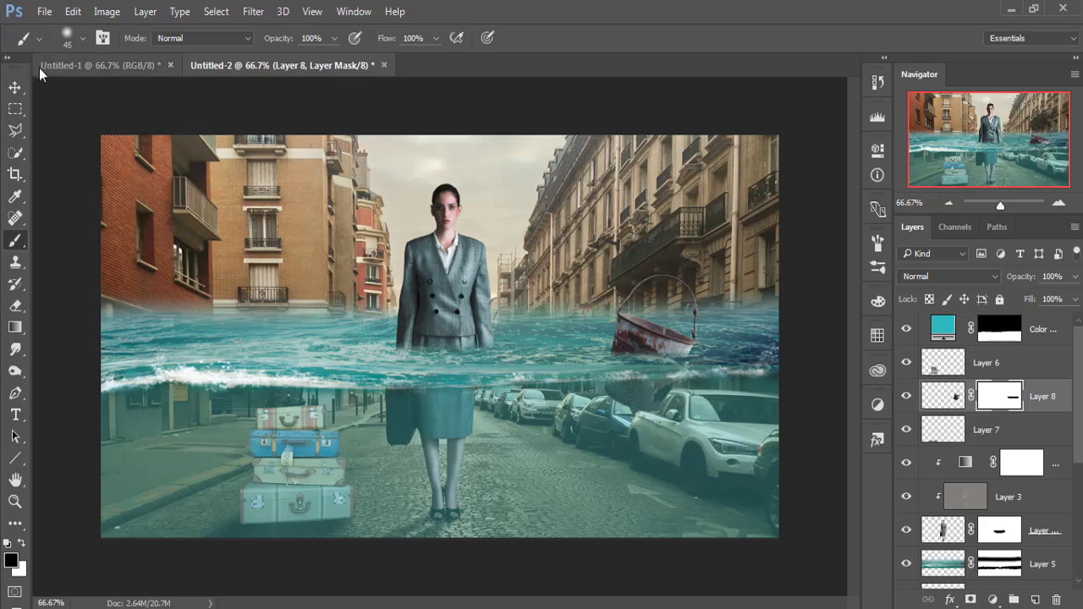
- Bring the lamp-post clock image into the Untitled-2 street composite
{"action": "left_click", "coordinate": [12, 88]}
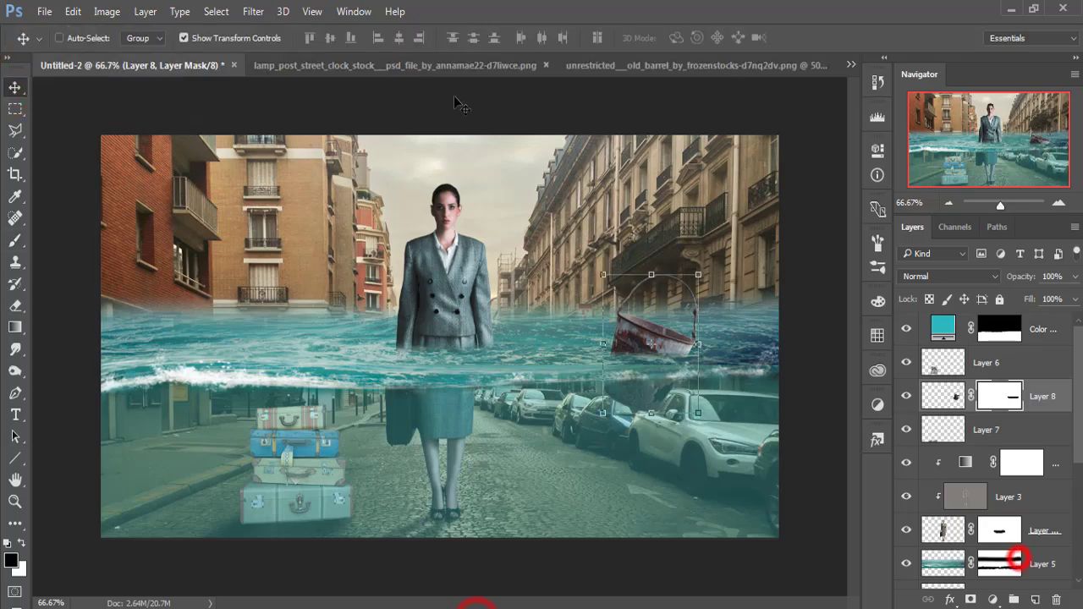
{"action": "mouse_move", "coordinate": [451, 68]}
{"action": "left_mouse_down"}
{"action": "mouse_move", "coordinate": [336, 114]}
{"action": "mouse_move", "coordinate": [785, 140]}
{"action": "left_mouse_up"}
{"action": "mouse_move", "coordinate": [787, 309]}
{"action": "left_mouse_down"}
{"action": "mouse_move", "coordinate": [484, 218]}
{"action": "mouse_move", "coordinate": [421, 270]}
{"action": "mouse_move", "coordinate": [430, 533]}
{"action": "left_mouse_up"}
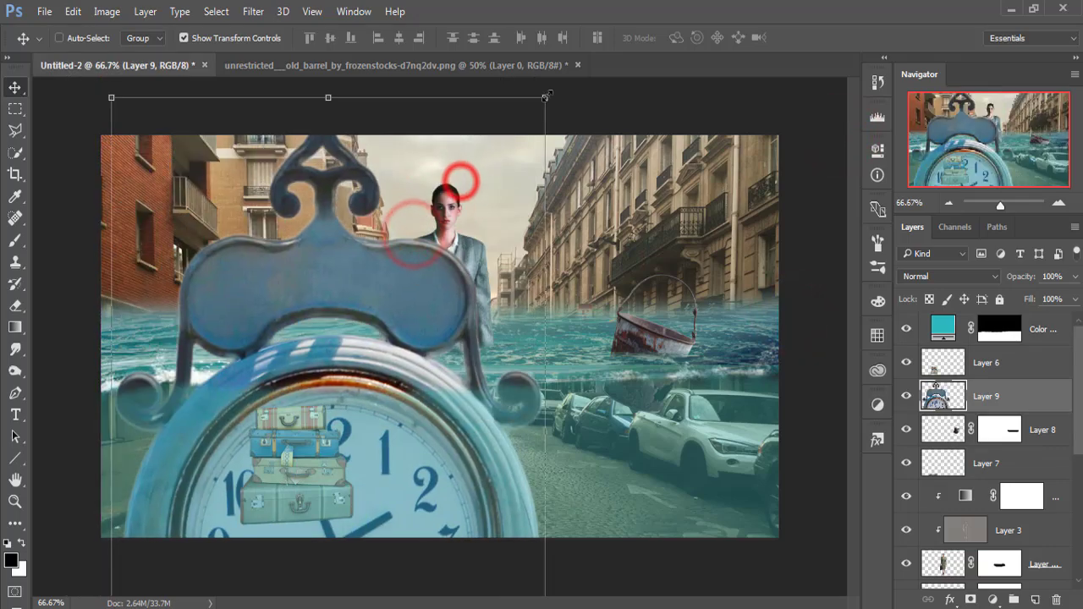
- Scale the lamp-post down and place it at the street's left edge
{"action": "left_click_drag", "start_coordinate": [555, 99], "coordinate": [478, 415]}
{"action": "left_click_drag", "start_coordinate": [403, 462], "coordinate": [546, 199]}
{"action": "left_click_drag", "start_coordinate": [624, 153], "coordinate": [576, 348]}
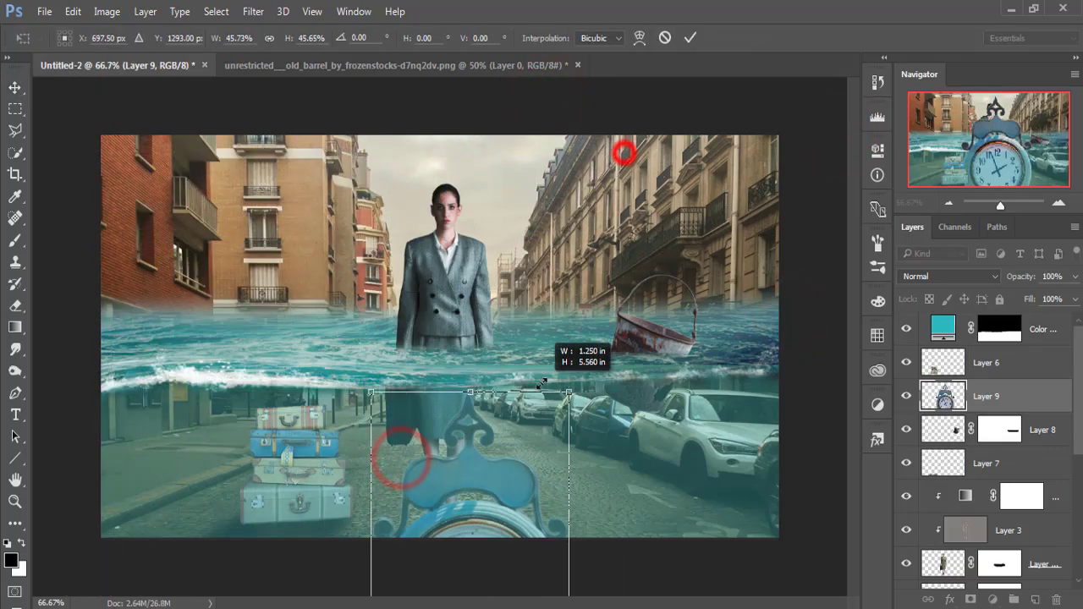
{"action": "left_click_drag", "start_coordinate": [479, 503], "coordinate": [516, 212]}
{"action": "left_click_drag", "start_coordinate": [603, 137], "coordinate": [601, 320]}
{"action": "left_click_drag", "start_coordinate": [529, 459], "coordinate": [302, 319]}
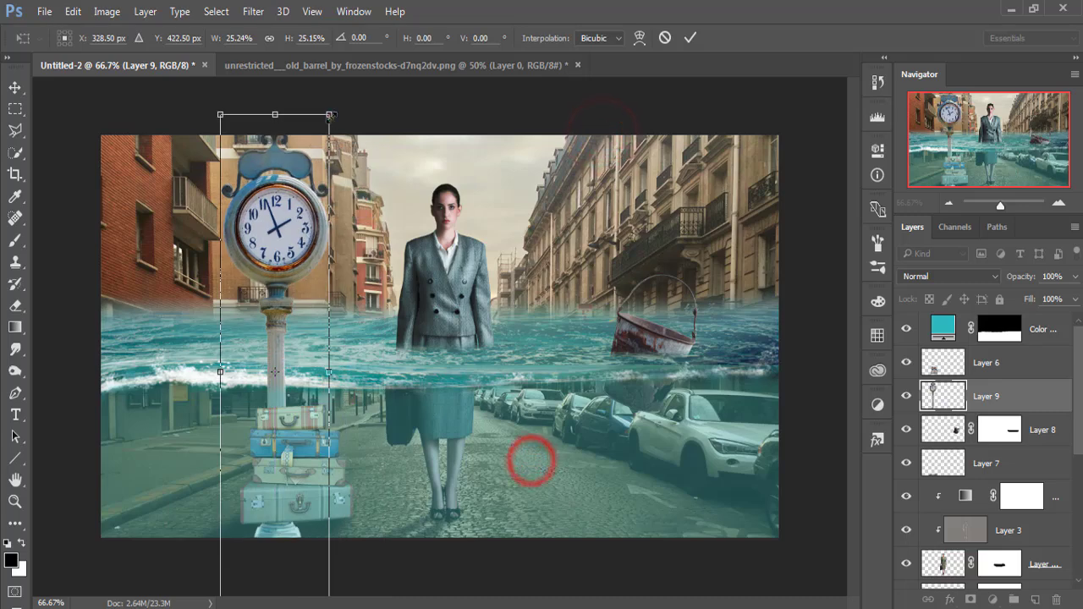
{"action": "left_click_drag", "start_coordinate": [331, 113], "coordinate": [309, 206]}
{"action": "left_click_drag", "start_coordinate": [296, 292], "coordinate": [197, 245]}
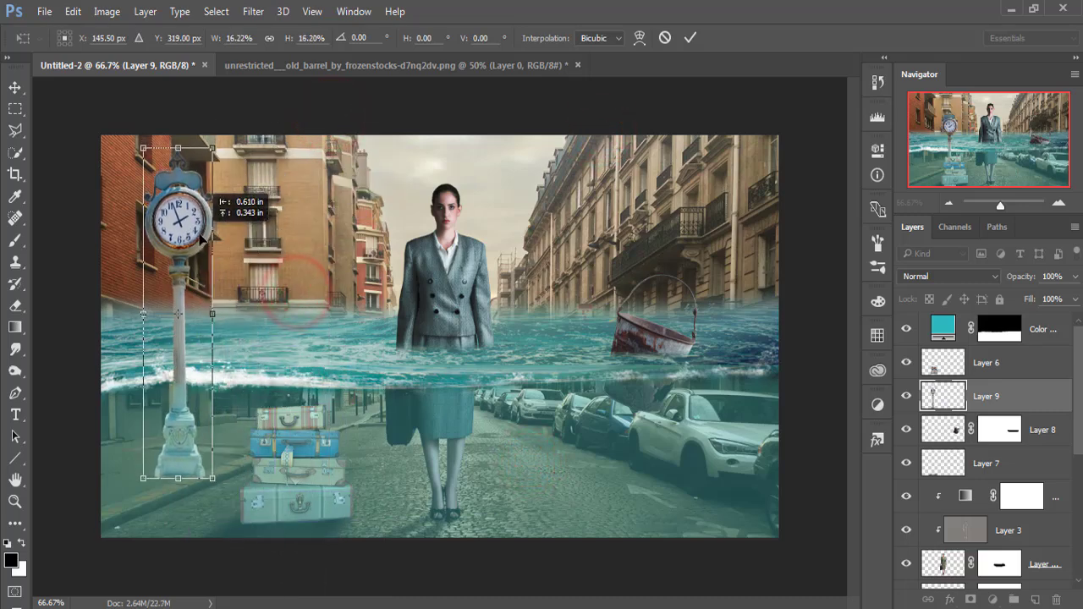
{"action": "mouse_move", "coordinate": [188, 459]}
{"action": "left_mouse_down"}
{"action": "mouse_move", "coordinate": [175, 458]}
{"action": "mouse_move", "coordinate": [202, 435]}
{"action": "left_mouse_up"}
{"action": "left_click", "coordinate": [691, 37]}
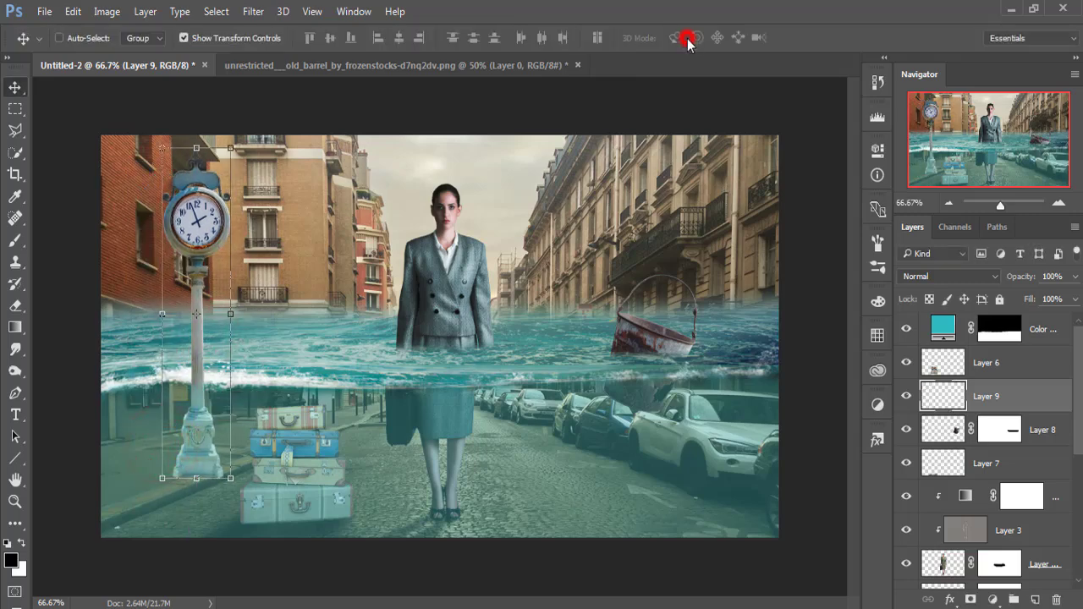
- Add a layer mask and brush out the lamp-post pole at the waterline
{"action": "left_click", "coordinate": [970, 599]}
{"action": "left_click", "coordinate": [16, 240]}
{"action": "left_click_drag", "start_coordinate": [150, 358], "coordinate": [206, 358]}
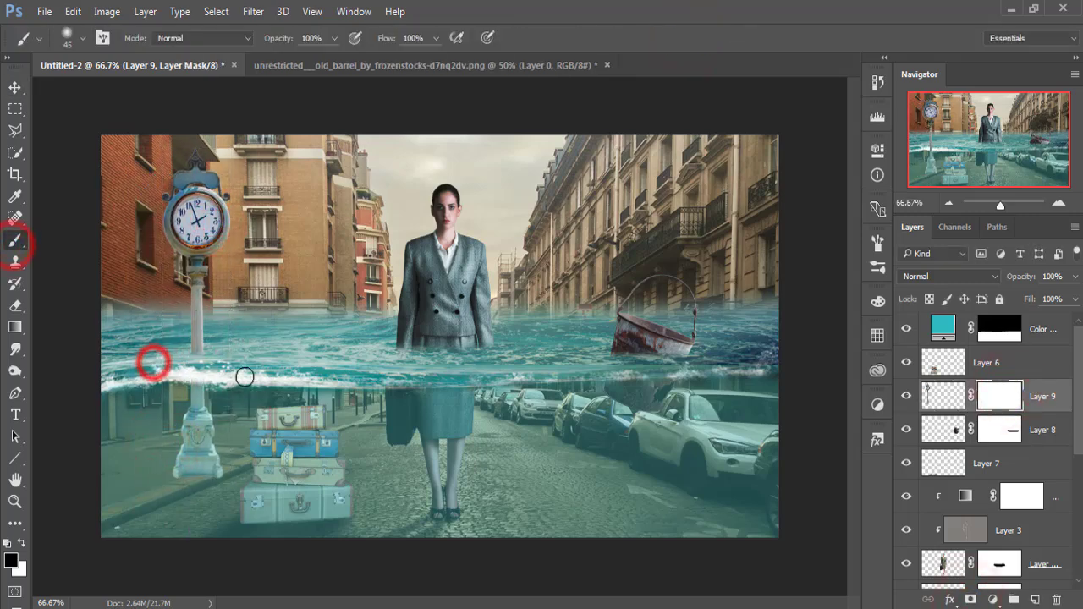
{"action": "left_click", "coordinate": [13, 90]}
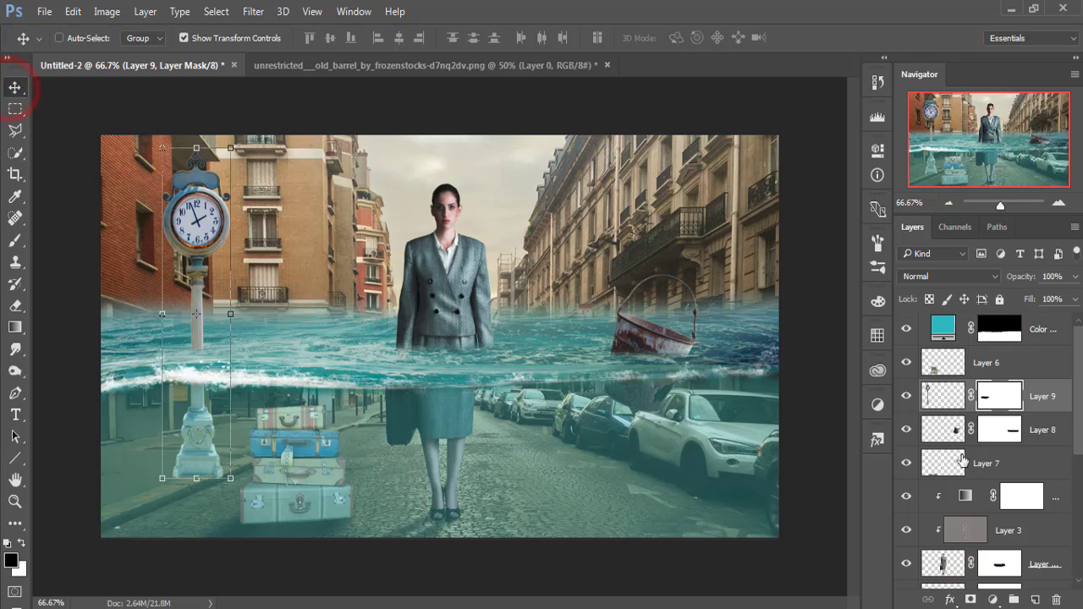
{"action": "scroll", "coordinate": [962, 460], "scroll_direction": "down", "scroll_amount": 5}
- Add a Vibrance adjustment above Layer 1 with Vibrance -34 and Saturation +41
{"action": "left_click", "coordinate": [974, 536]}
{"action": "left_click", "coordinate": [993, 600]}
{"action": "left_click", "coordinate": [944, 375]}
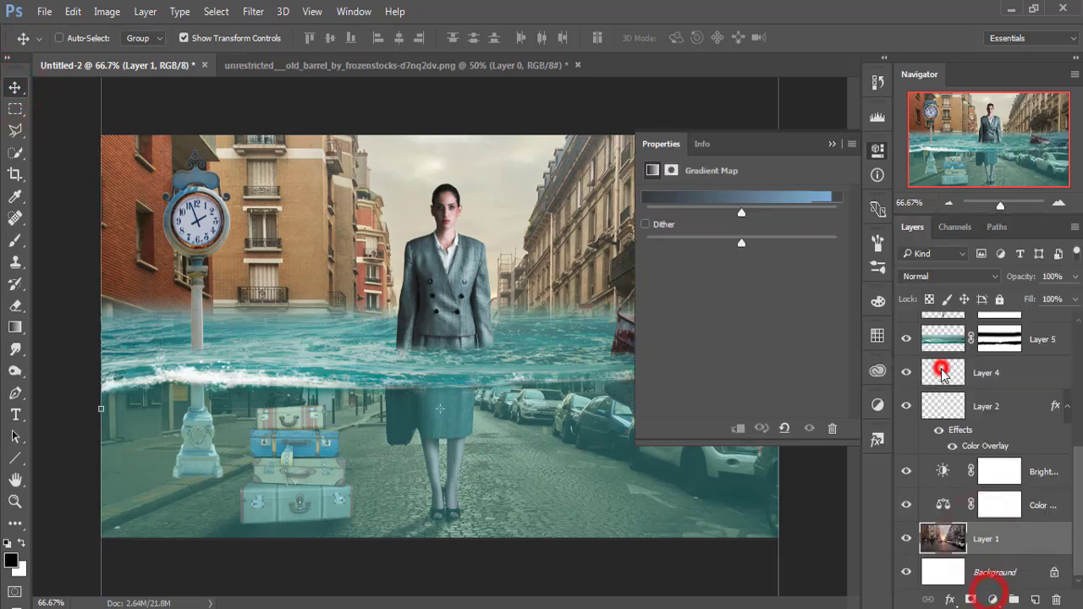
{"action": "mouse_move", "coordinate": [742, 211]}
{"action": "left_mouse_down"}
{"action": "mouse_move", "coordinate": [783, 212]}
{"action": "mouse_move", "coordinate": [687, 220]}
{"action": "left_mouse_up"}
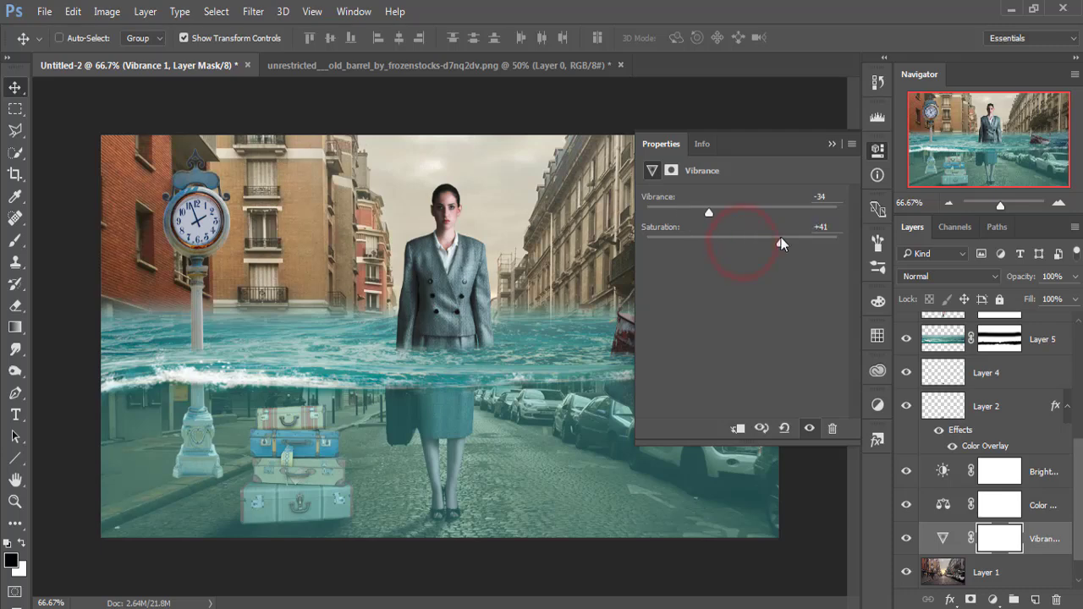
{"action": "left_click", "coordinate": [834, 142]}
{"action": "scroll", "coordinate": [1058, 462], "scroll_direction": "up", "scroll_amount": 5}
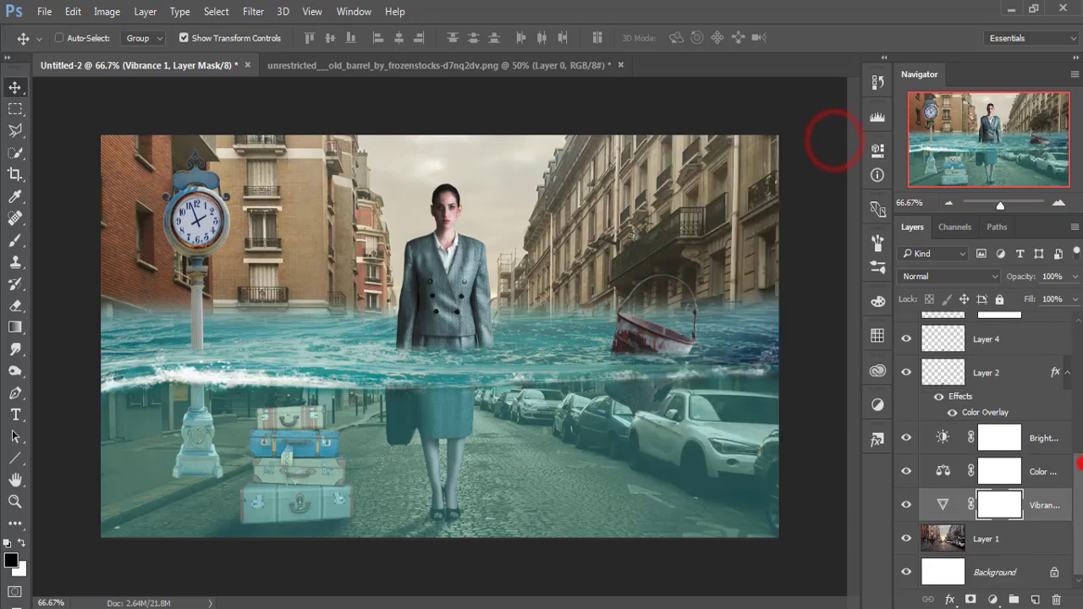
- Bring the wooden barrel image into the street composite as a new layer
{"action": "left_click", "coordinate": [1052, 332]}
{"action": "left_click", "coordinate": [392, 66]}
{"action": "mouse_move", "coordinate": [392, 66]}
{"action": "left_mouse_down"}
{"action": "mouse_move", "coordinate": [389, 133]}
{"action": "mouse_move", "coordinate": [762, 174]}
{"action": "left_mouse_up"}
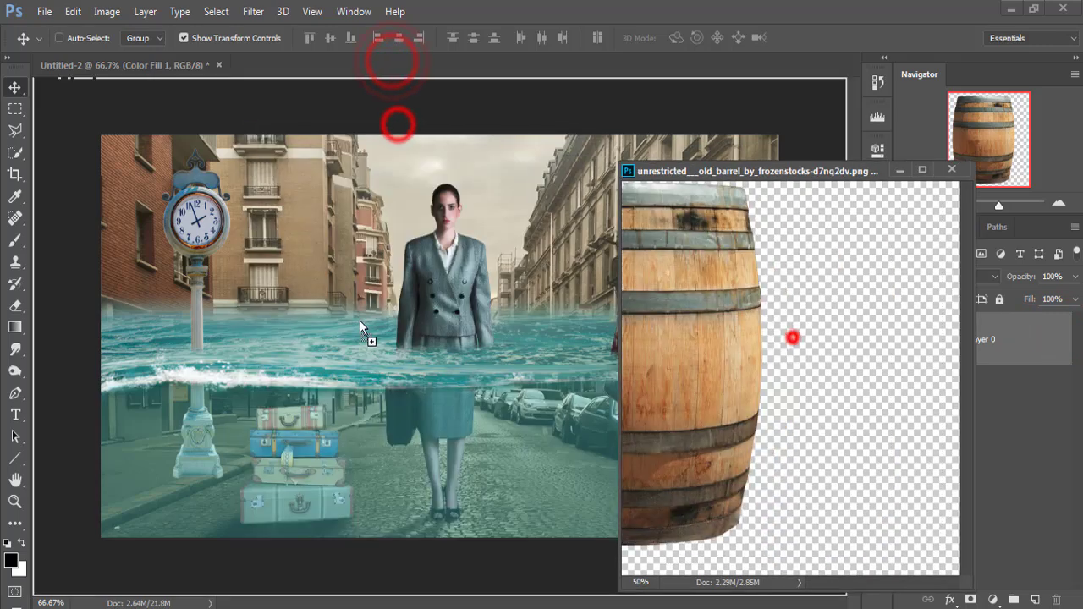
{"action": "left_click_drag", "start_coordinate": [790, 336], "coordinate": [364, 339]}
- Shrink the barrel to about a quarter size, tilt it, and place it left of the woman
{"action": "key", "text": "ctrl+t"}
{"action": "left_click_drag", "start_coordinate": [476, 302], "coordinate": [399, 310]}
{"action": "left_click_drag", "start_coordinate": [370, 351], "coordinate": [319, 268]}
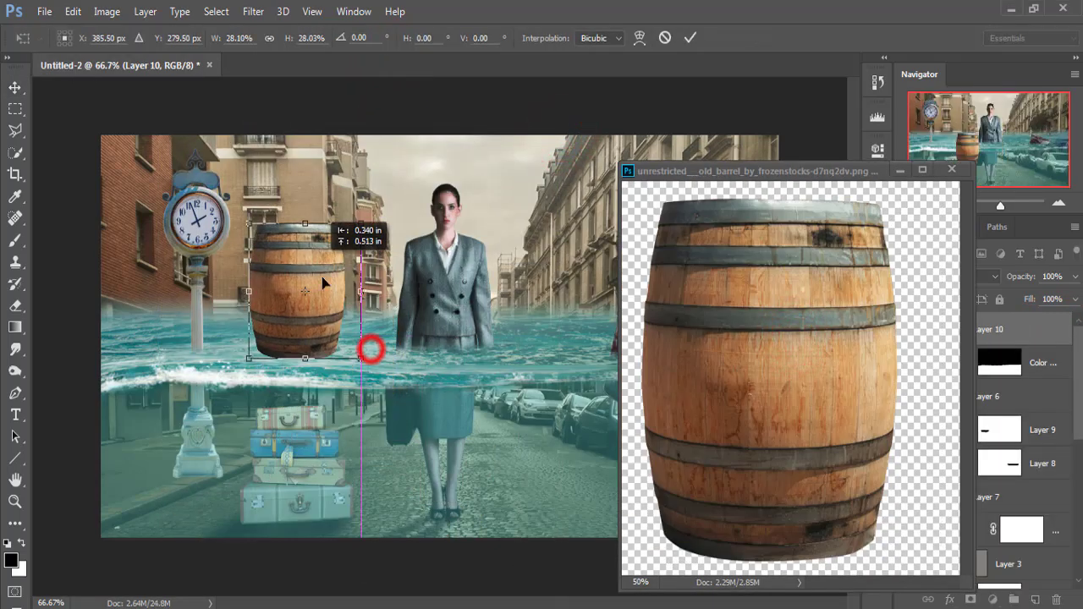
{"action": "left_click_drag", "start_coordinate": [375, 234], "coordinate": [390, 254]}
{"action": "left_click_drag", "start_coordinate": [329, 296], "coordinate": [325, 316]}
{"action": "left_click", "coordinate": [691, 37]}
{"action": "left_click", "coordinate": [898, 171]}
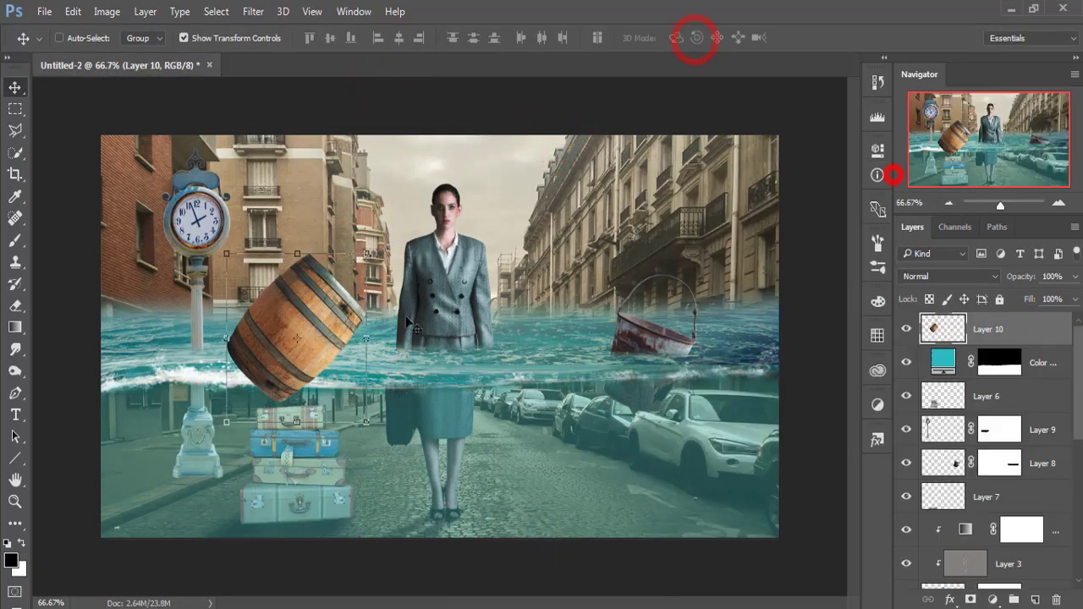
{"action": "left_click_drag", "start_coordinate": [375, 429], "coordinate": [382, 435]}
{"action": "left_click", "coordinate": [691, 38]}
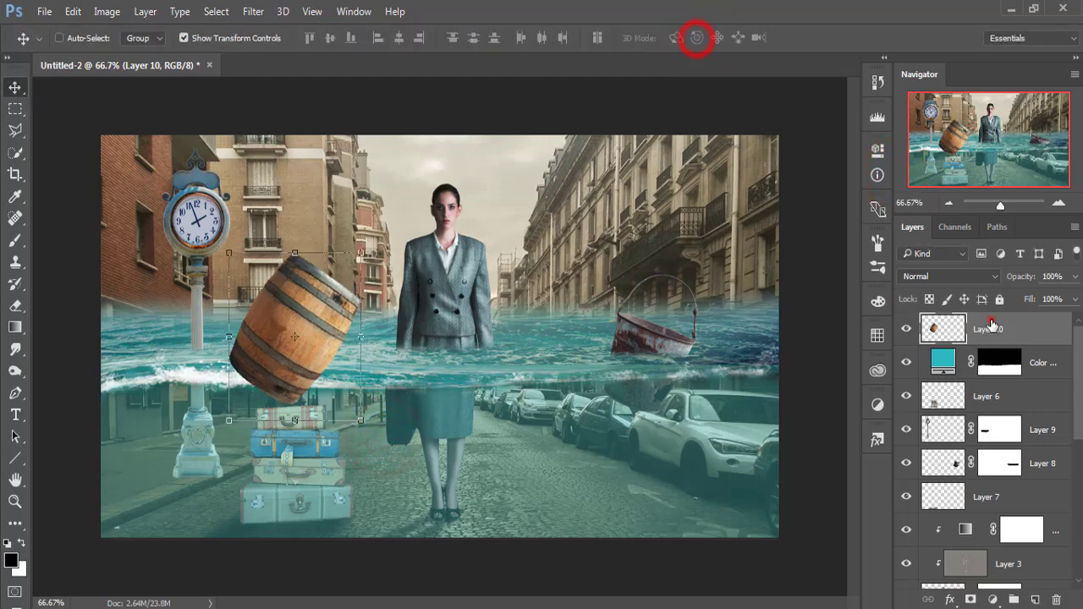
- Add a layer mask and brush out the barrel's lower part below the water
{"action": "left_click", "coordinate": [973, 600]}
{"action": "left_click", "coordinate": [15, 240]}
{"action": "mouse_move", "coordinate": [325, 362]}
{"action": "left_mouse_down"}
{"action": "mouse_move", "coordinate": [218, 367]}
{"action": "mouse_move", "coordinate": [261, 375]}
{"action": "mouse_move", "coordinate": [275, 348]}
{"action": "mouse_move", "coordinate": [361, 334]}
{"action": "left_mouse_up"}
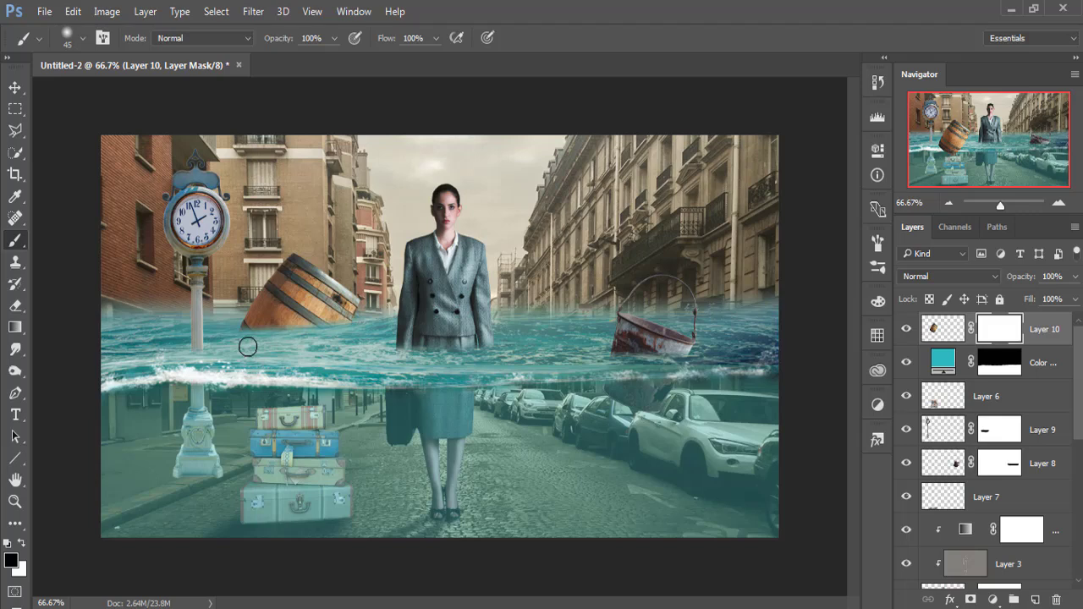
{"action": "left_click", "coordinate": [15, 87]}
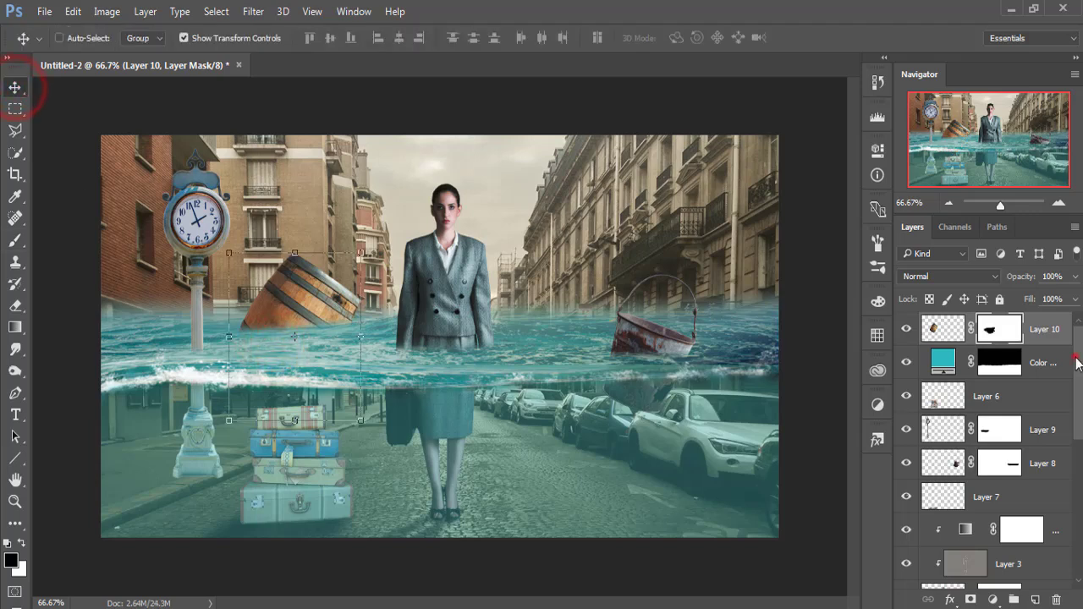
{"action": "mouse_move", "coordinate": [1077, 362]}
{"action": "left_mouse_down"}
{"action": "mouse_move", "coordinate": [1081, 395]}
{"action": "mouse_move", "coordinate": [1077, 361]}
{"action": "left_mouse_up"}
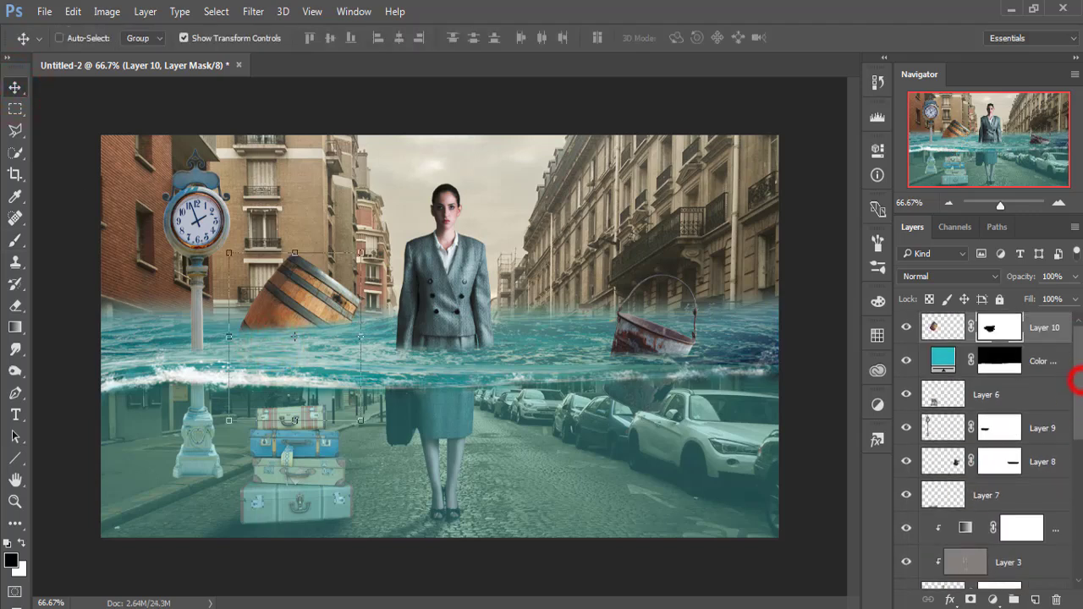
- Add a new empty layer above the brightness adjustment to paint a light glow
{"action": "left_click", "coordinate": [1049, 329]}
{"action": "left_click", "coordinate": [1077, 415]}
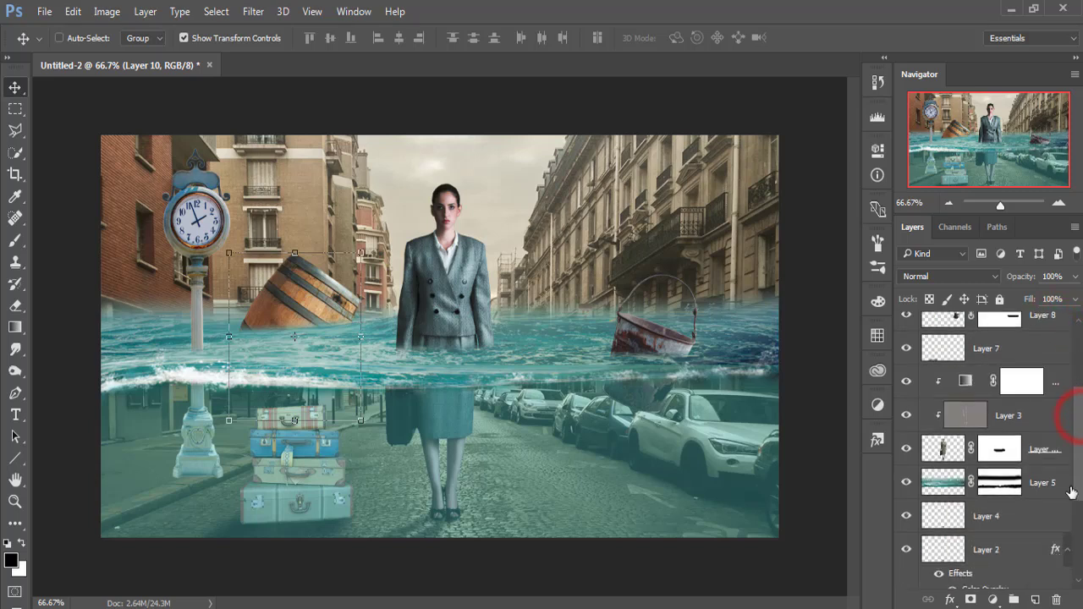
{"action": "left_click", "coordinate": [1078, 457]}
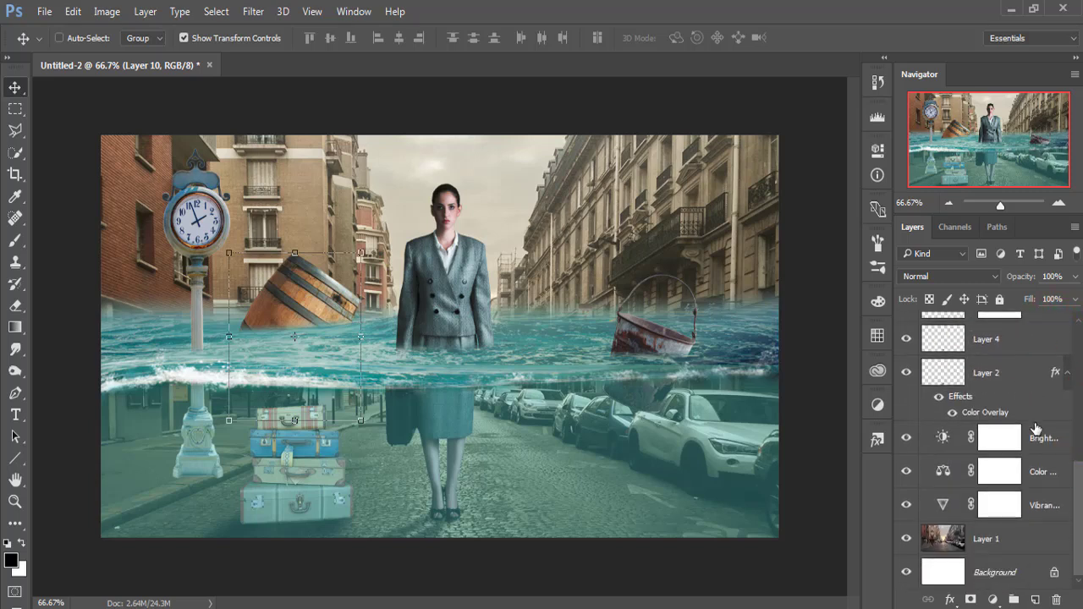
{"action": "left_click", "coordinate": [1043, 440]}
{"action": "left_click", "coordinate": [1038, 598]}
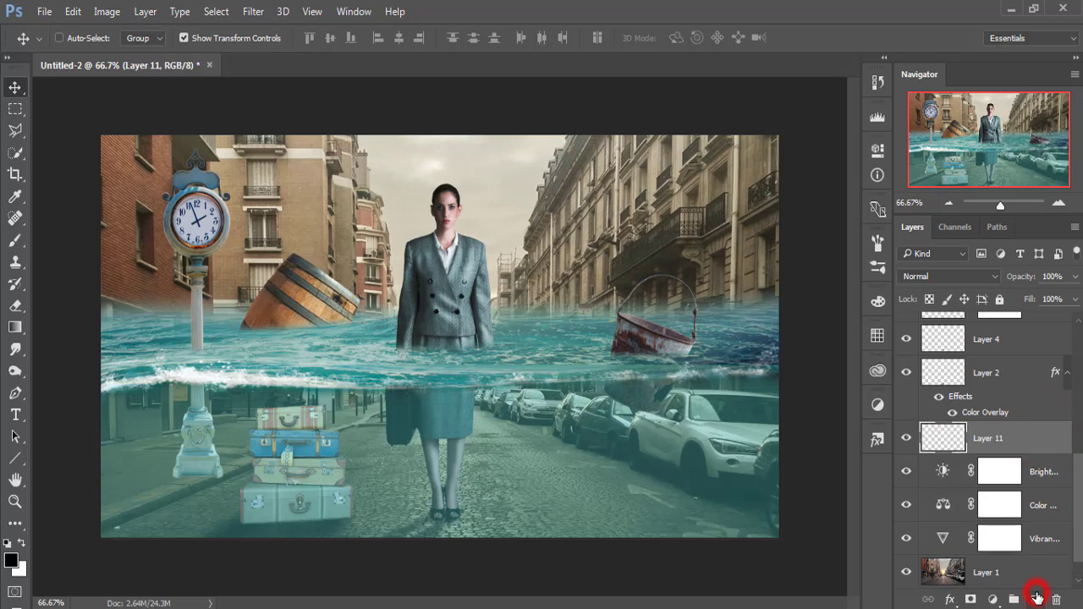
{"action": "left_click", "coordinate": [12, 243]}
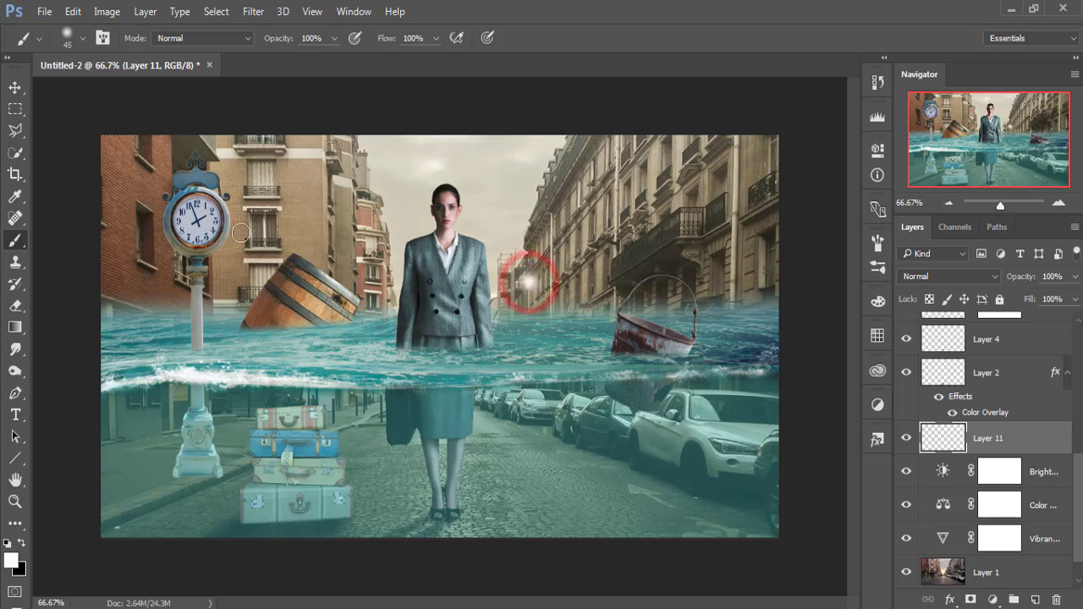
- Stretch the white glow larger and move it toward the street's far end
{"action": "key", "text": "v"}
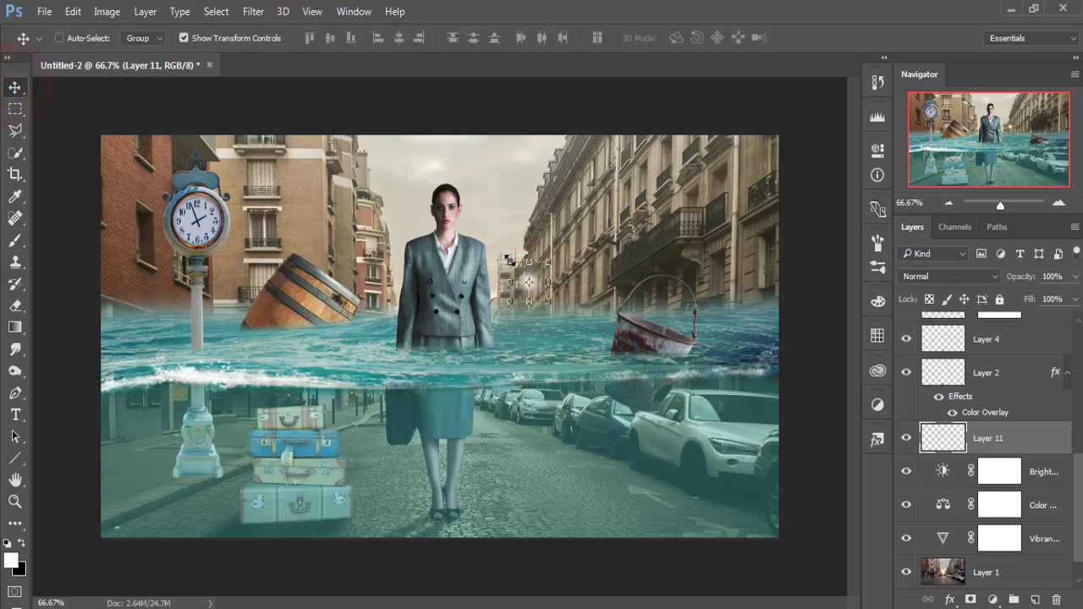
{"action": "left_click_drag", "start_coordinate": [511, 261], "coordinate": [461, 184]}
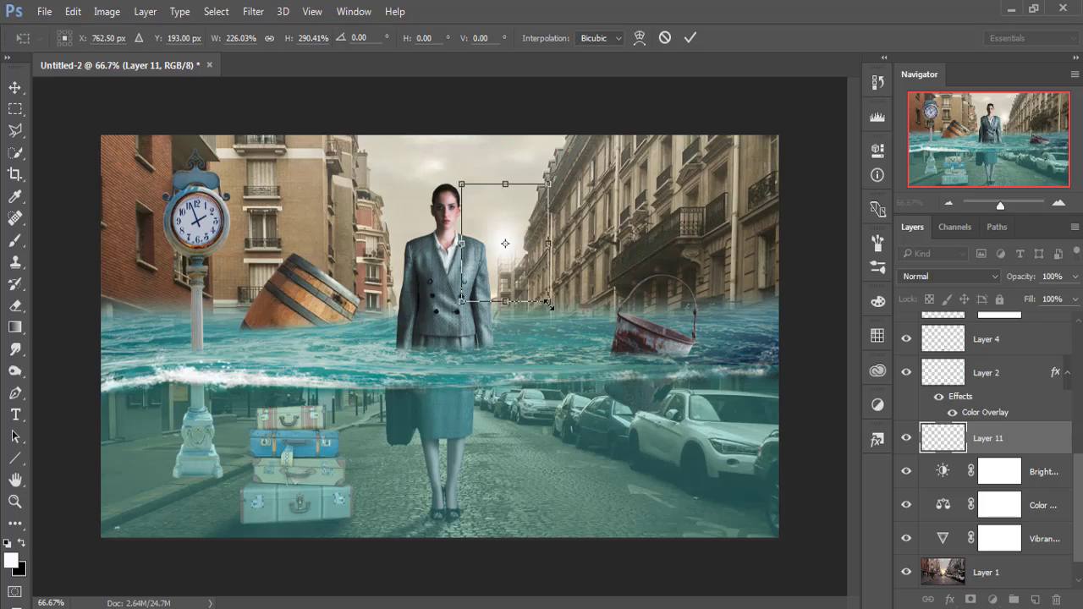
{"action": "left_click_drag", "start_coordinate": [565, 330], "coordinate": [590, 375]}
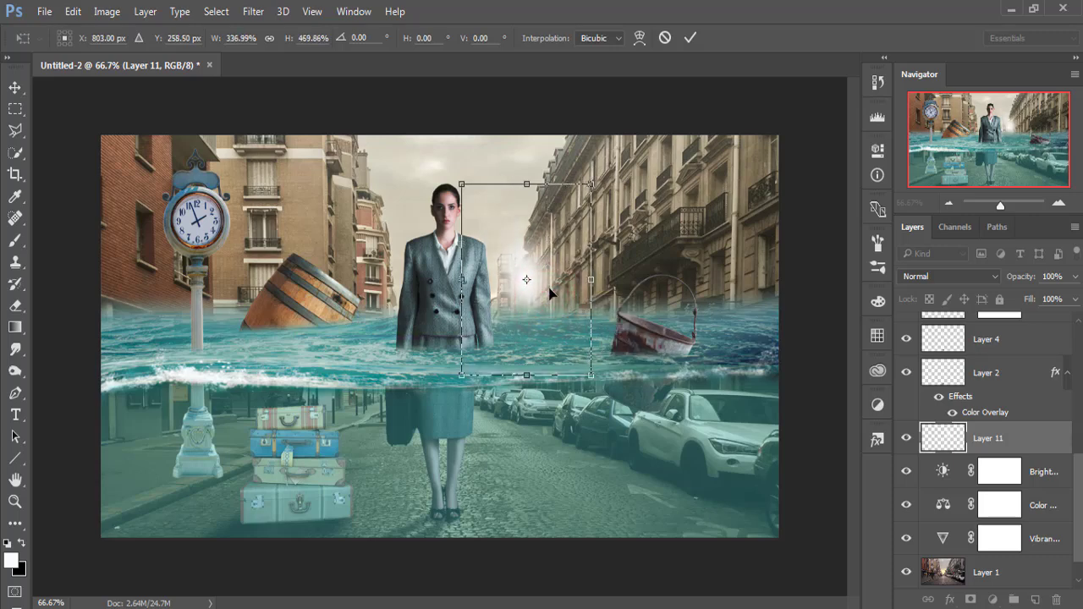
{"action": "mouse_move", "coordinate": [550, 293]}
{"action": "left_mouse_down"}
{"action": "mouse_move", "coordinate": [479, 273]}
{"action": "mouse_move", "coordinate": [469, 296]}
{"action": "left_mouse_up"}
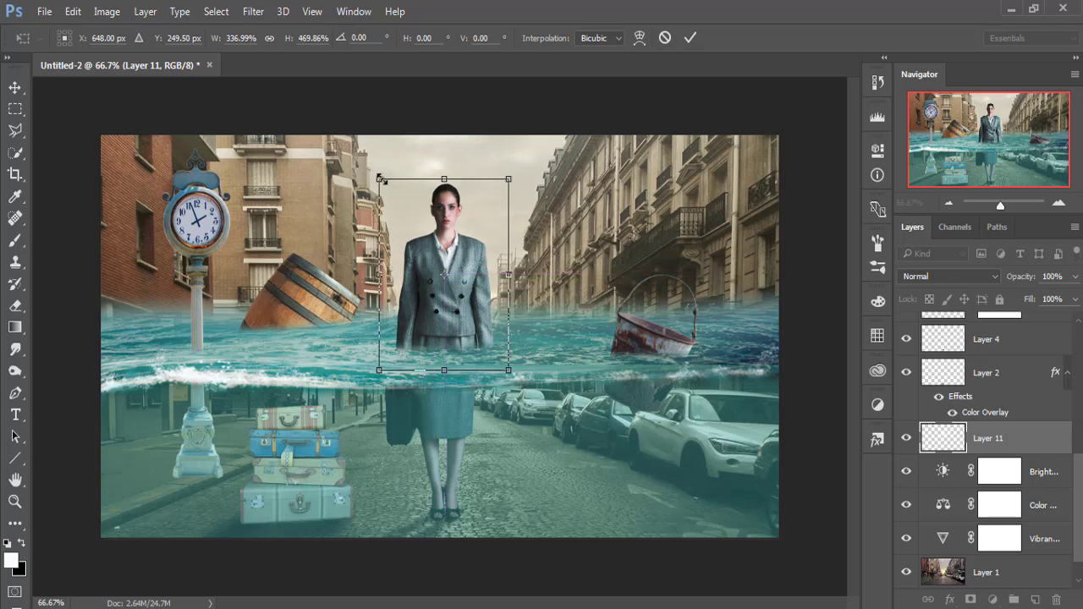
{"action": "left_click_drag", "start_coordinate": [379, 179], "coordinate": [383, 182]}
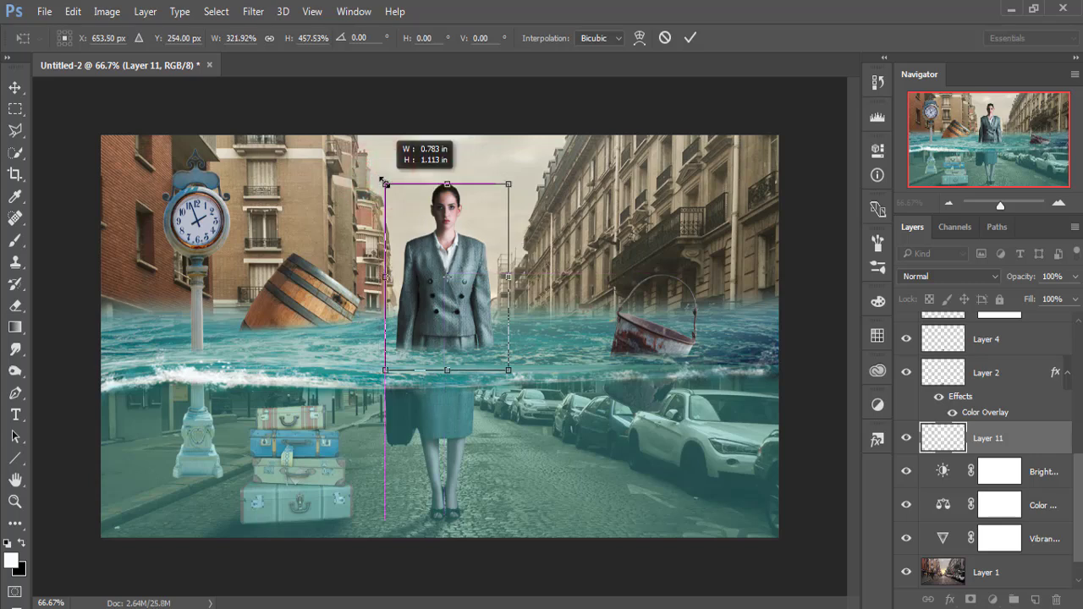
{"action": "left_click", "coordinate": [690, 37]}
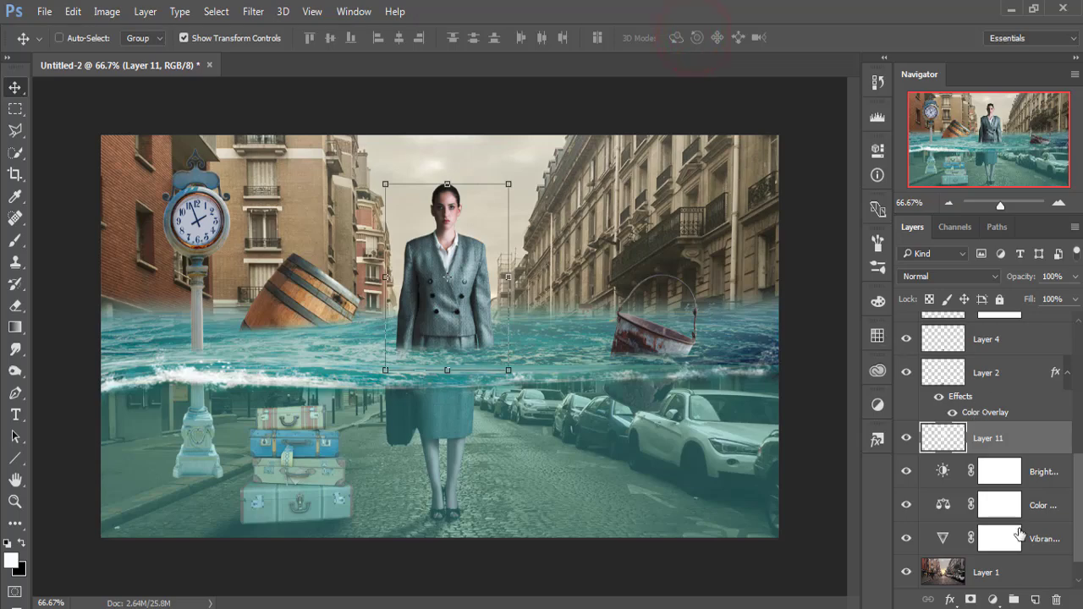
- On Layer 1, start a Pen path along the left rooftop and down the building edge
{"action": "left_click", "coordinate": [984, 573]}
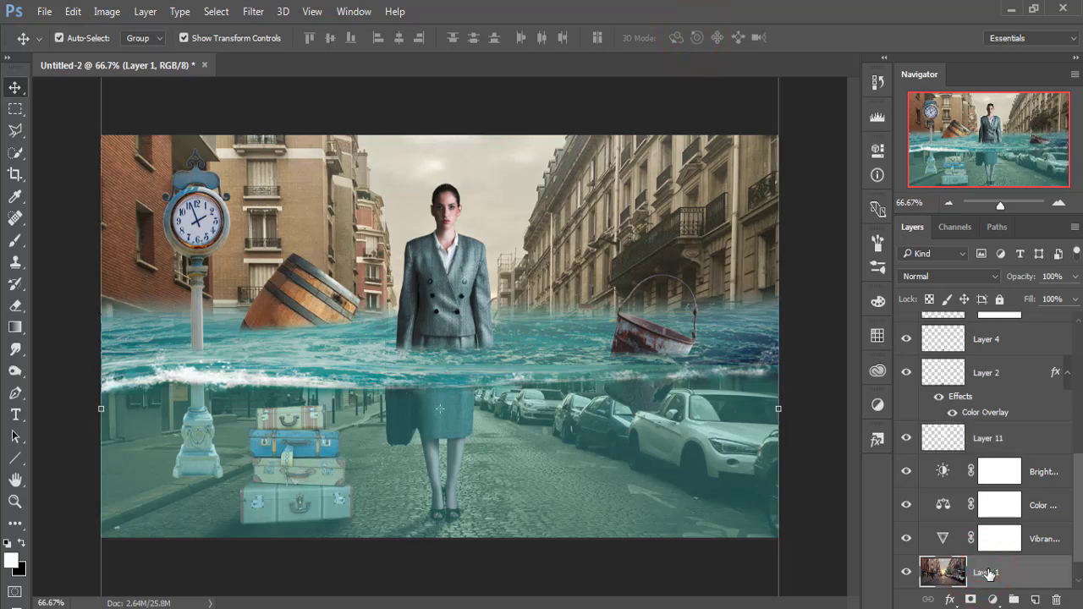
{"action": "scroll", "coordinate": [430, 338], "scroll_direction": "up", "scroll_amount": 3}
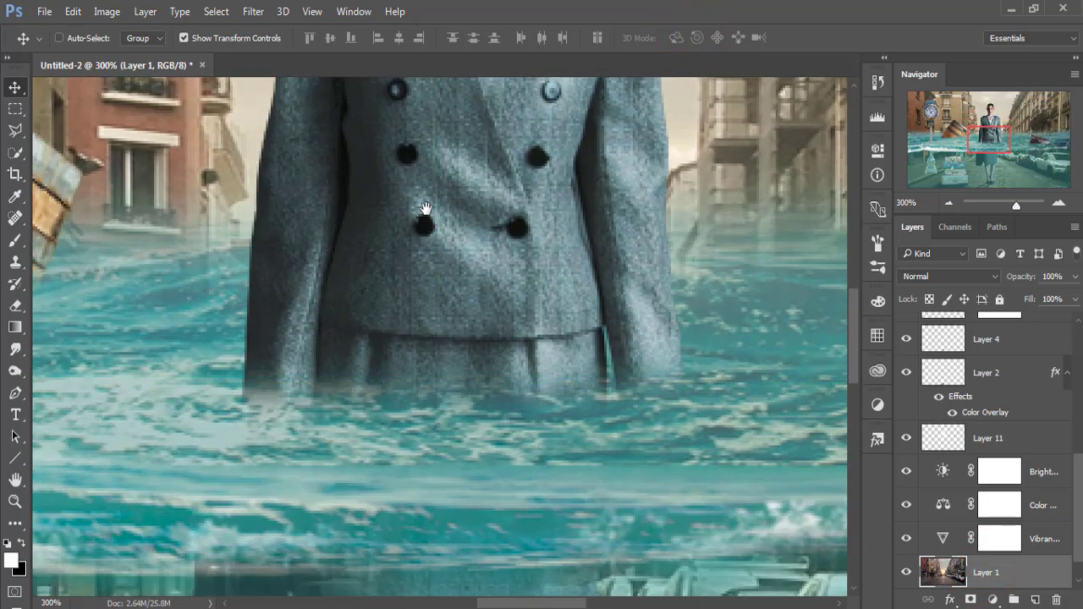
{"action": "mouse_move", "coordinate": [426, 208]}
{"action": "left_mouse_down"}
{"action": "mouse_move", "coordinate": [495, 530]}
{"action": "mouse_move", "coordinate": [477, 428]}
{"action": "mouse_move", "coordinate": [537, 449]}
{"action": "left_mouse_up"}
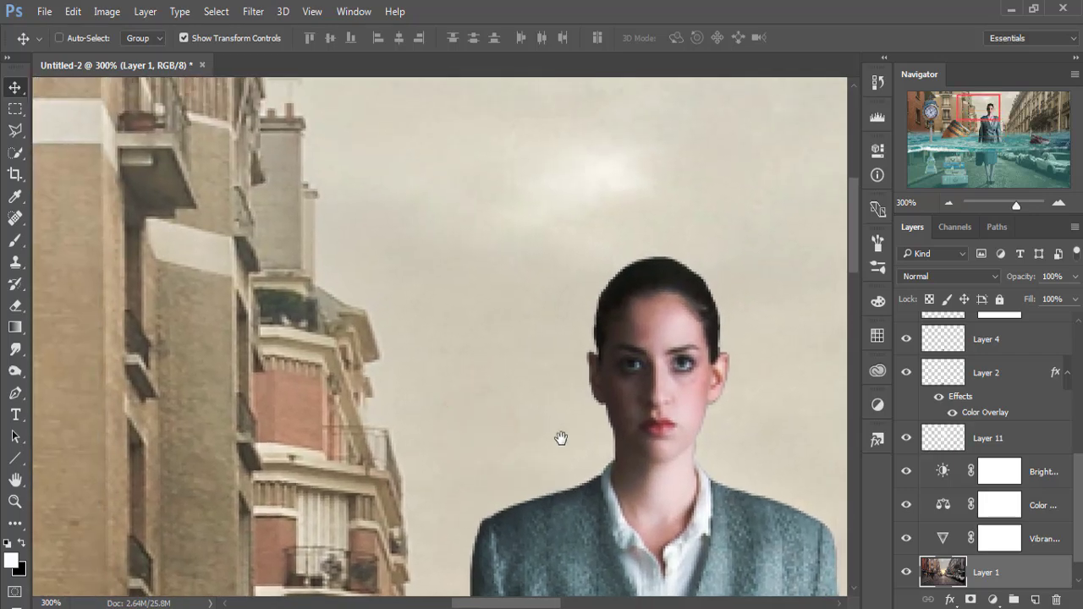
{"action": "left_click", "coordinate": [15, 393]}
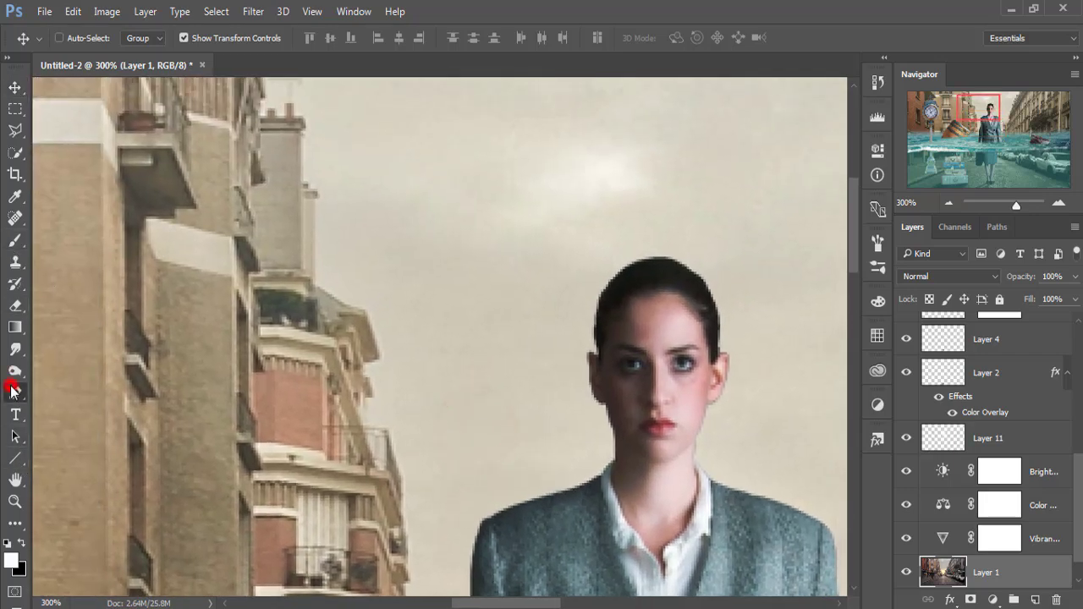
{"action": "left_click", "coordinate": [257, 116]}
{"action": "left_click_drag", "start_coordinate": [291, 124], "coordinate": [308, 124]}
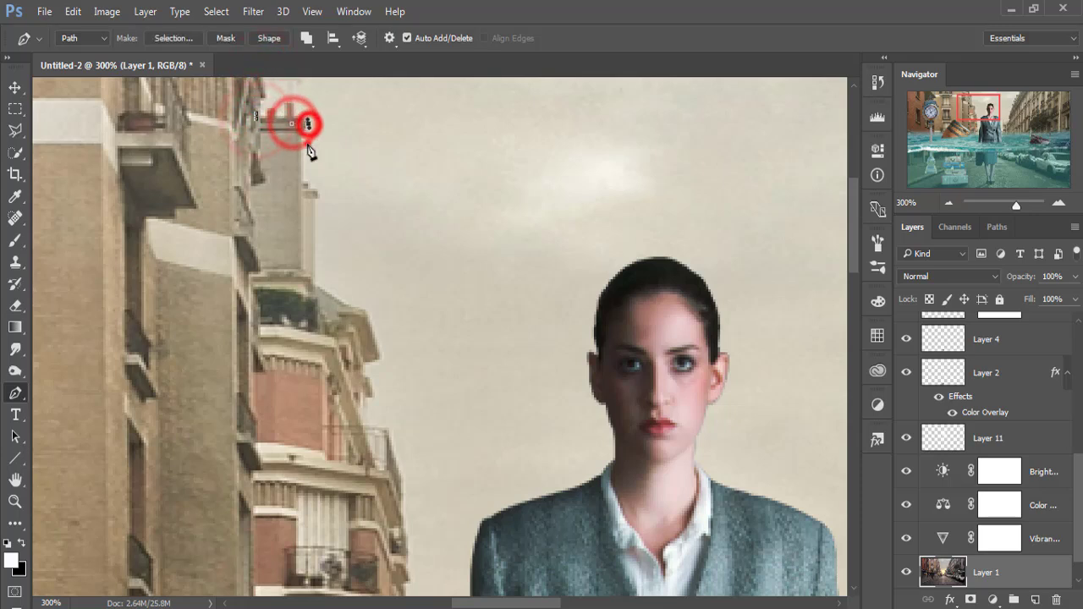
{"action": "left_click", "coordinate": [308, 144]}
{"action": "left_click", "coordinate": [302, 163]}
{"action": "left_click", "coordinate": [306, 192]}
{"action": "left_click", "coordinate": [313, 233]}
{"action": "left_click", "coordinate": [341, 300]}
{"action": "left_click", "coordinate": [369, 395]}
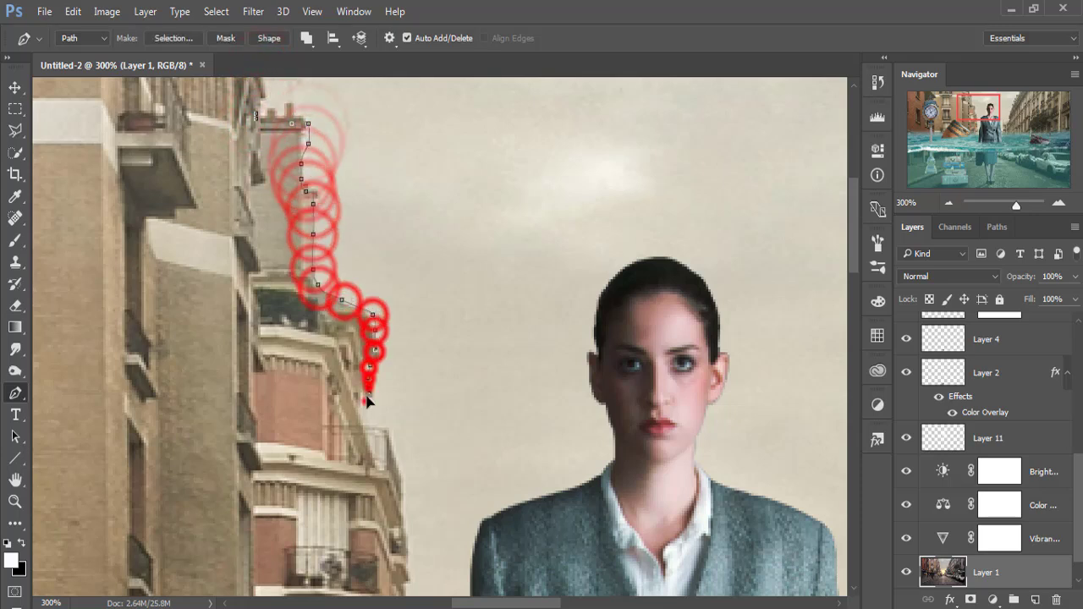
{"action": "left_click", "coordinate": [374, 445]}
{"action": "left_click", "coordinate": [403, 516]}
- Continue the path around the coat hem and up along the right rooftops
{"action": "left_click_drag", "start_coordinate": [410, 571], "coordinate": [444, 254]}
{"action": "left_click", "coordinate": [438, 288]}
{"action": "left_click", "coordinate": [452, 359]}
{"action": "left_click", "coordinate": [455, 393]}
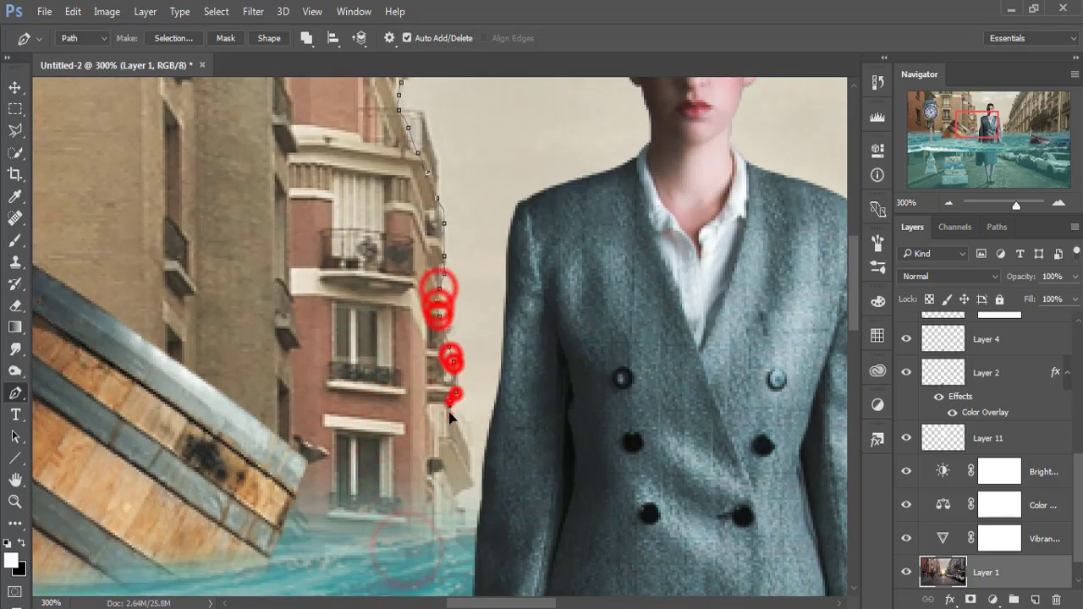
{"action": "left_click", "coordinate": [466, 536]}
{"action": "left_click_drag", "start_coordinate": [471, 569], "coordinate": [370, 303]}
{"action": "left_click", "coordinate": [370, 303]}
{"action": "left_click", "coordinate": [486, 404]}
{"action": "left_click", "coordinate": [696, 393]}
{"action": "left_click", "coordinate": [797, 203]}
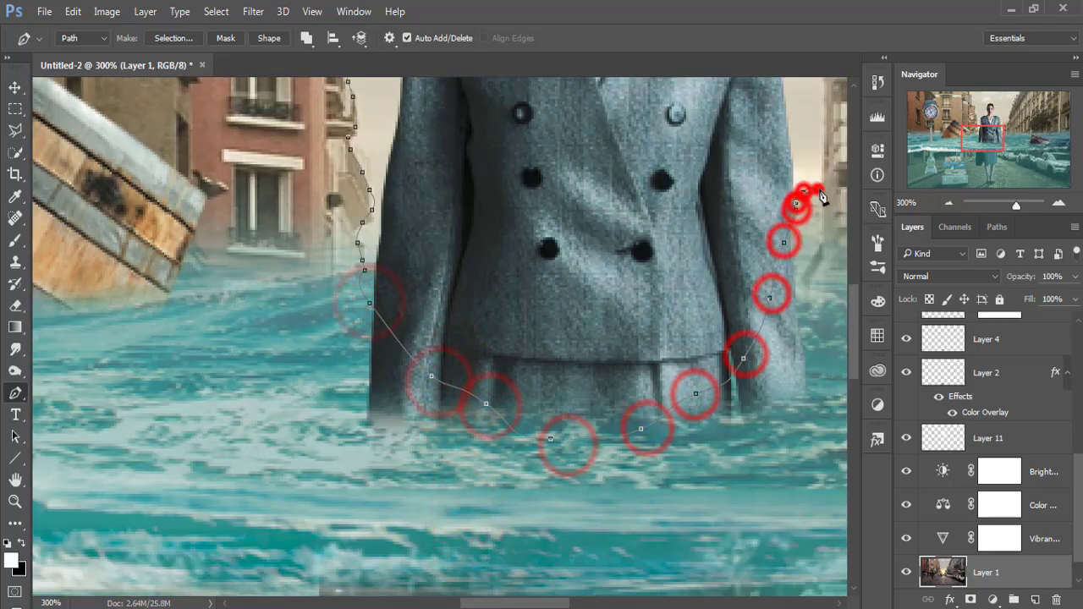
{"action": "left_click_drag", "start_coordinate": [821, 196], "coordinate": [586, 437]}
{"action": "left_click", "coordinate": [590, 402]}
{"action": "left_click", "coordinate": [595, 313]}
{"action": "left_click", "coordinate": [626, 273]}
{"action": "left_click", "coordinate": [677, 254]}
{"action": "left_click", "coordinate": [715, 239]}
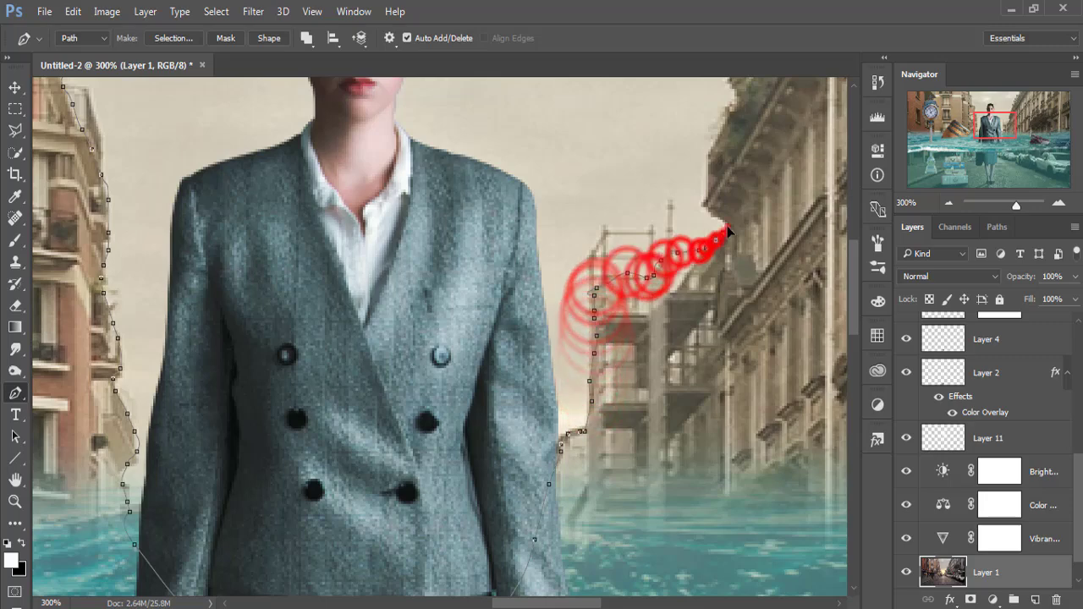
{"action": "left_click", "coordinate": [717, 205]}
{"action": "left_click", "coordinate": [712, 157]}
{"action": "left_click", "coordinate": [729, 130]}
{"action": "left_click", "coordinate": [738, 107]}
- Carry the path up the right buildings past the image top and close it
{"action": "left_click_drag", "start_coordinate": [733, 80], "coordinate": [740, 448]}
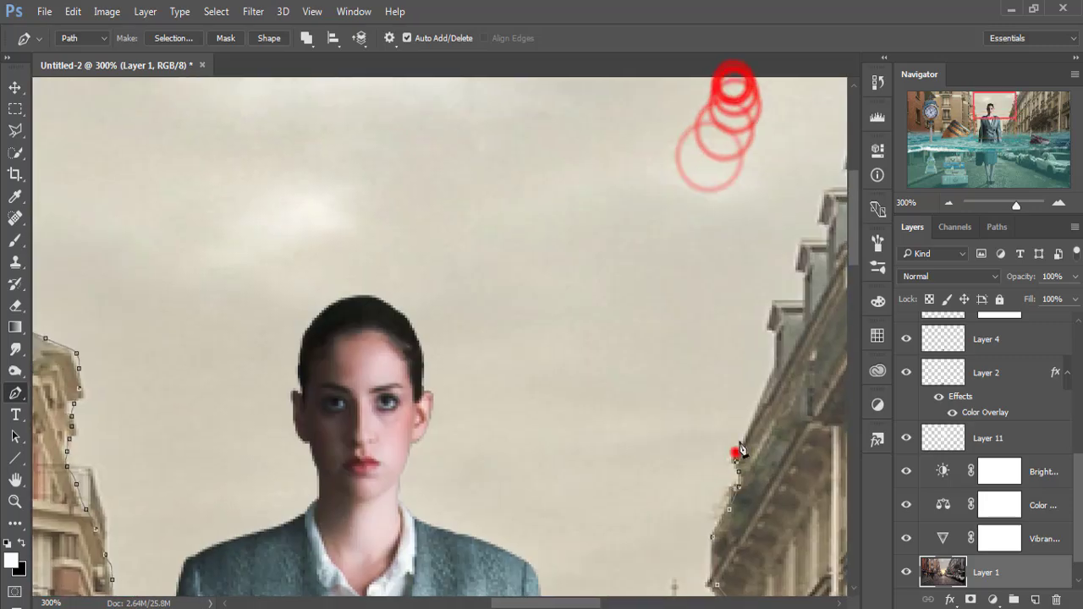
{"action": "left_click", "coordinate": [750, 433]}
{"action": "left_click", "coordinate": [767, 388]}
{"action": "left_click", "coordinate": [773, 334]}
{"action": "left_click", "coordinate": [782, 301]}
{"action": "left_click", "coordinate": [821, 243]}
{"action": "left_click", "coordinate": [829, 201]}
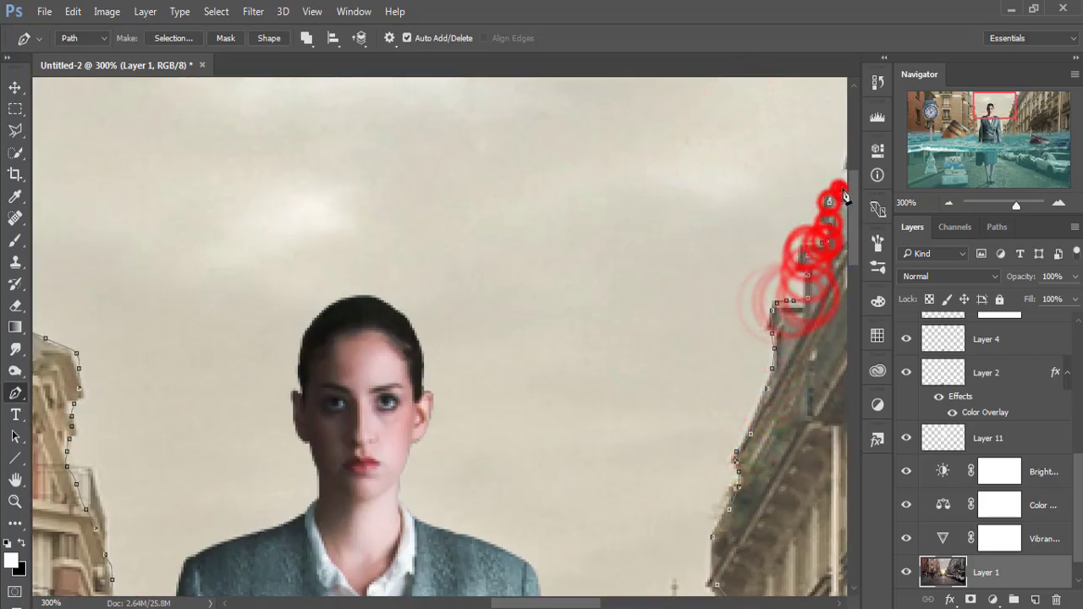
{"action": "left_click_drag", "start_coordinate": [844, 196], "coordinate": [822, 242]}
{"action": "left_click_drag", "start_coordinate": [398, 229], "coordinate": [351, 302]}
{"action": "left_click_drag", "start_coordinate": [432, 190], "coordinate": [372, 288]}
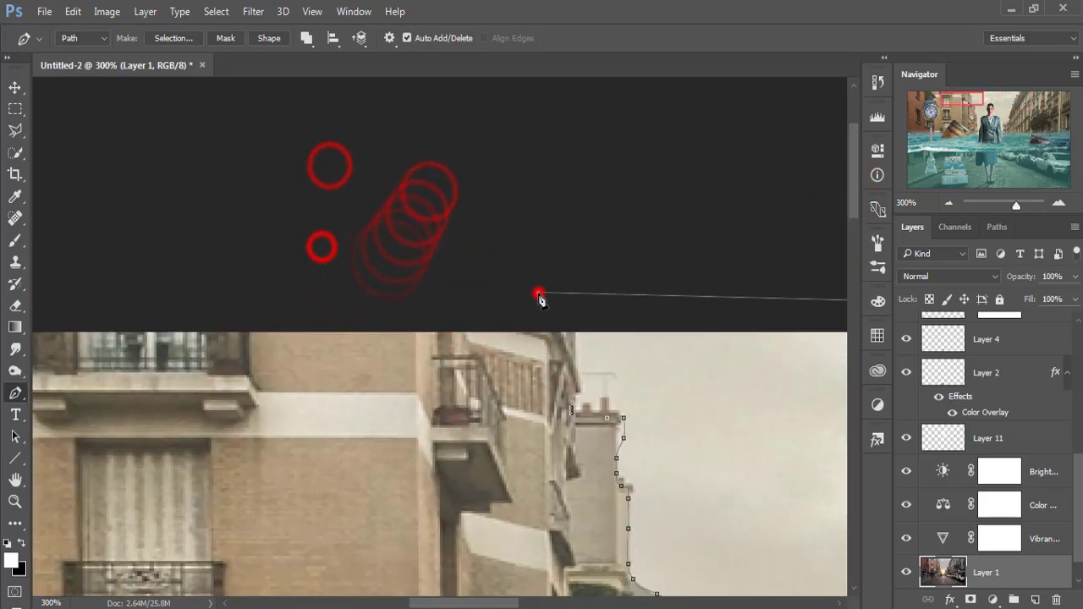
{"action": "left_click", "coordinate": [539, 294]}
{"action": "left_click", "coordinate": [566, 320]}
{"action": "left_click", "coordinate": [570, 352]}
{"action": "left_click", "coordinate": [573, 381]}
{"action": "left_click", "coordinate": [572, 410]}
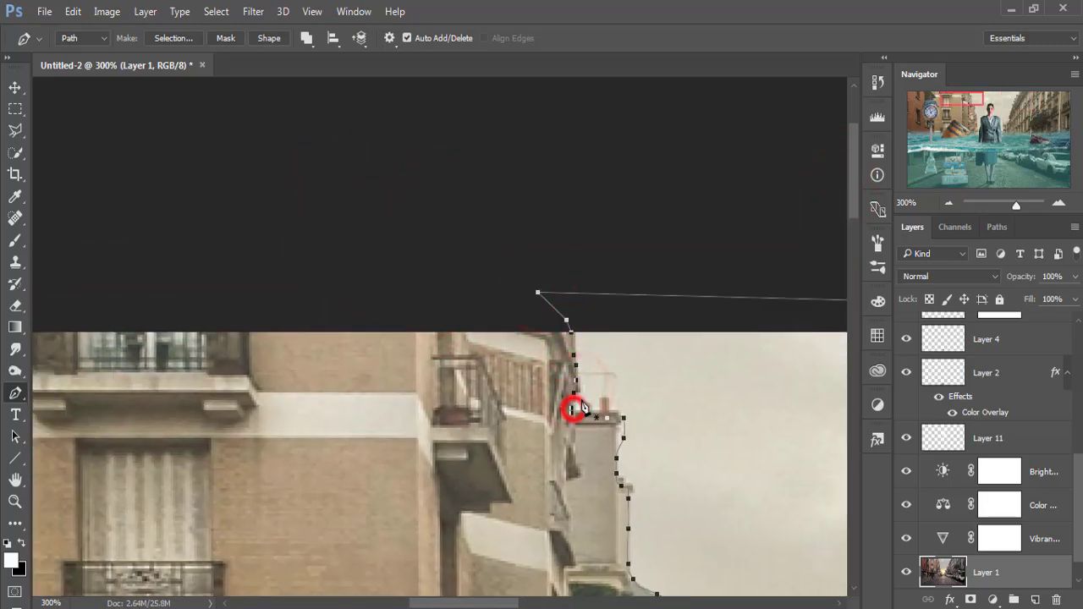
- Convert the path to a selection, delete the sky to white, and deselect
{"action": "right_click", "coordinate": [624, 368]}
{"action": "left_click", "coordinate": [694, 256]}
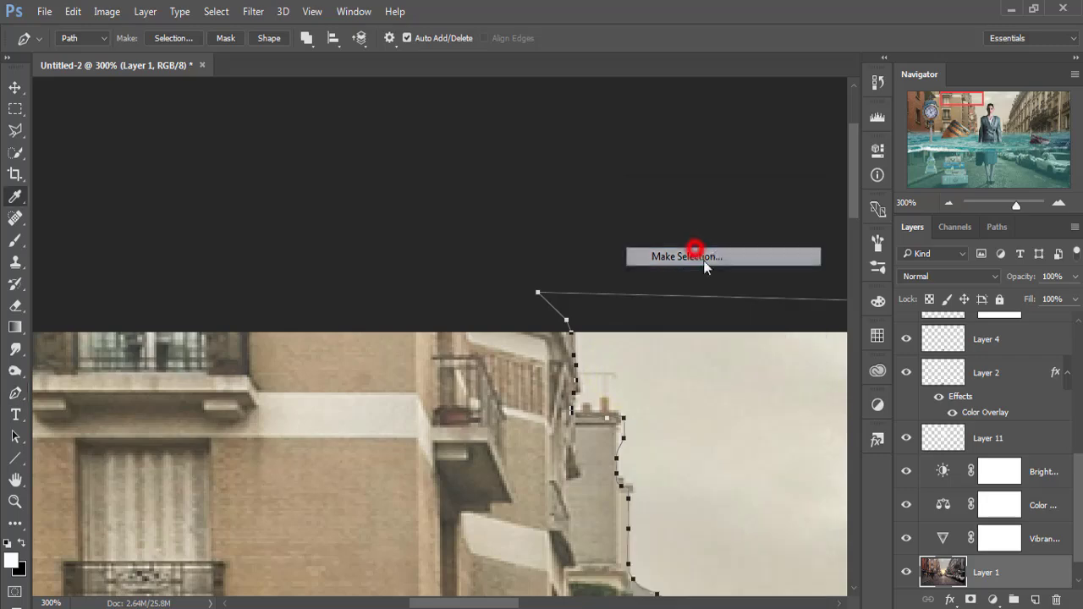
{"action": "left_click", "coordinate": [632, 174]}
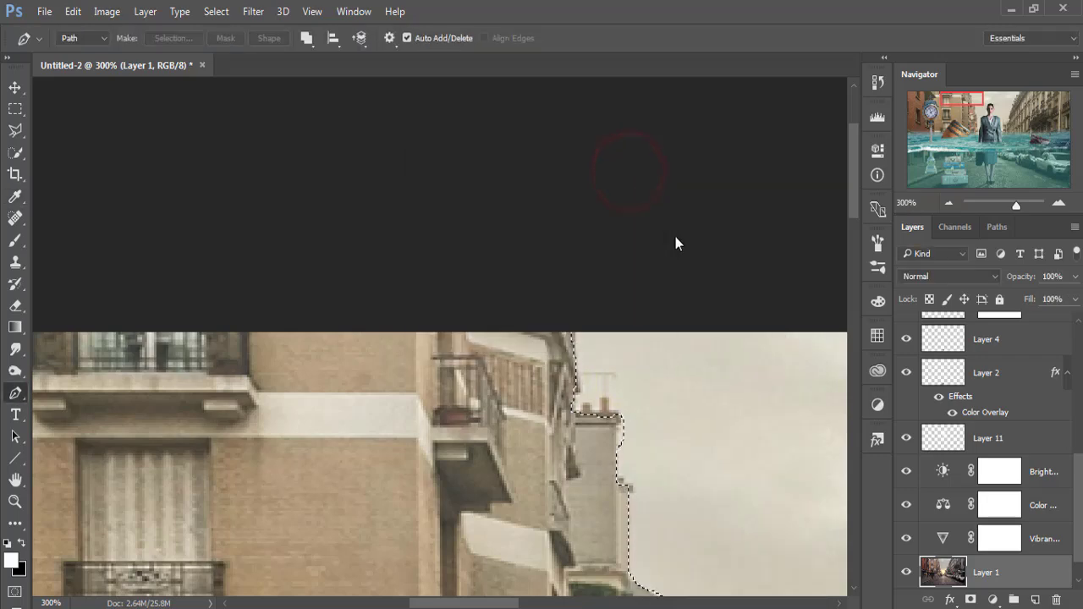
{"action": "key", "text": "ctrl+minus"}
{"action": "key", "text": "ctrl+minus"}
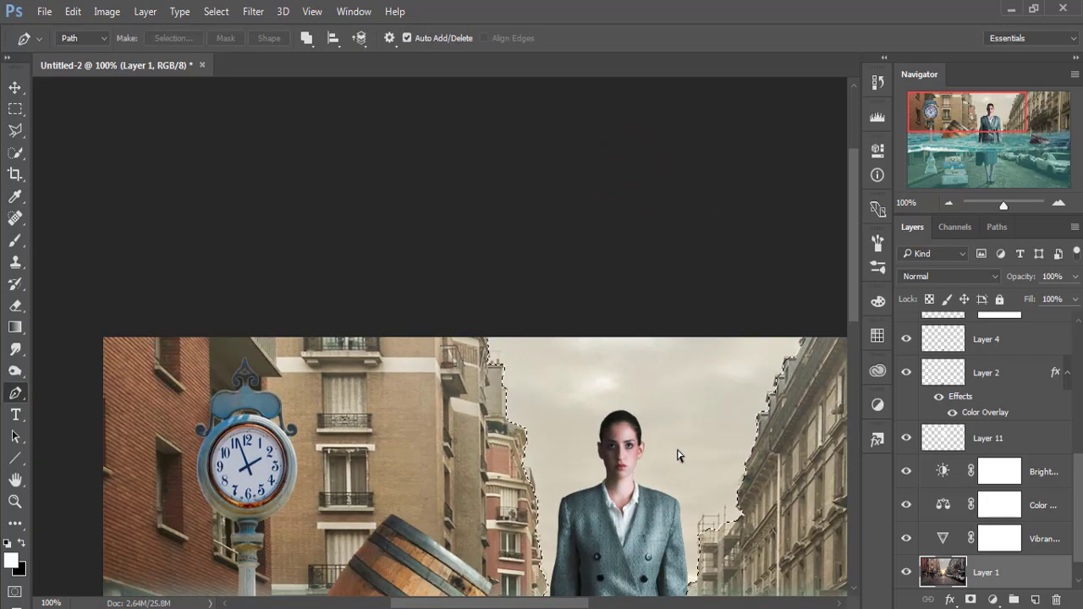
{"action": "key", "text": "ctrl+minus"}
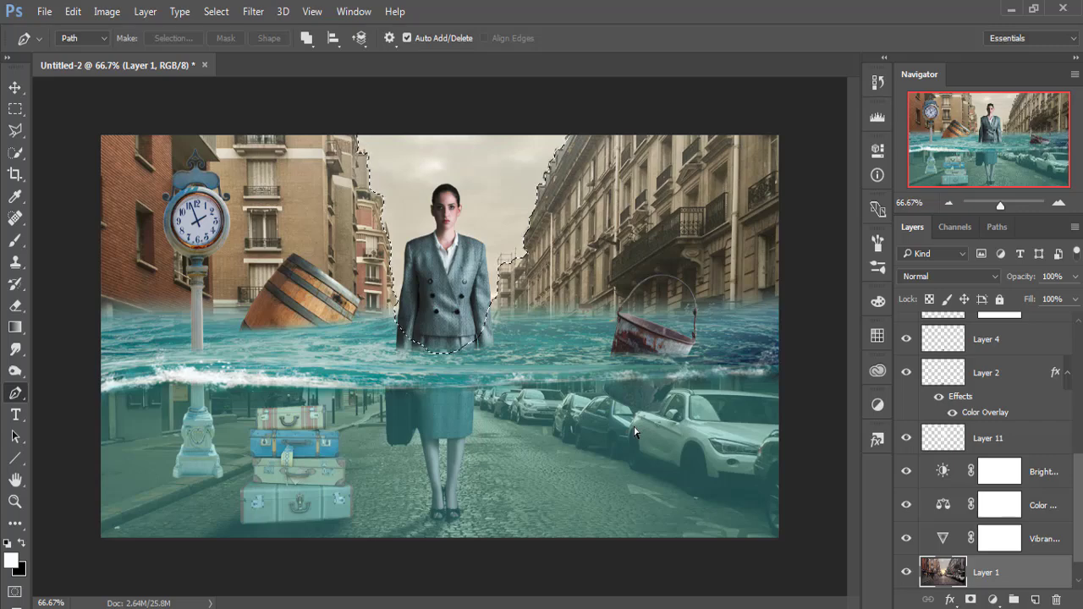
{"action": "key", "text": "Delete"}
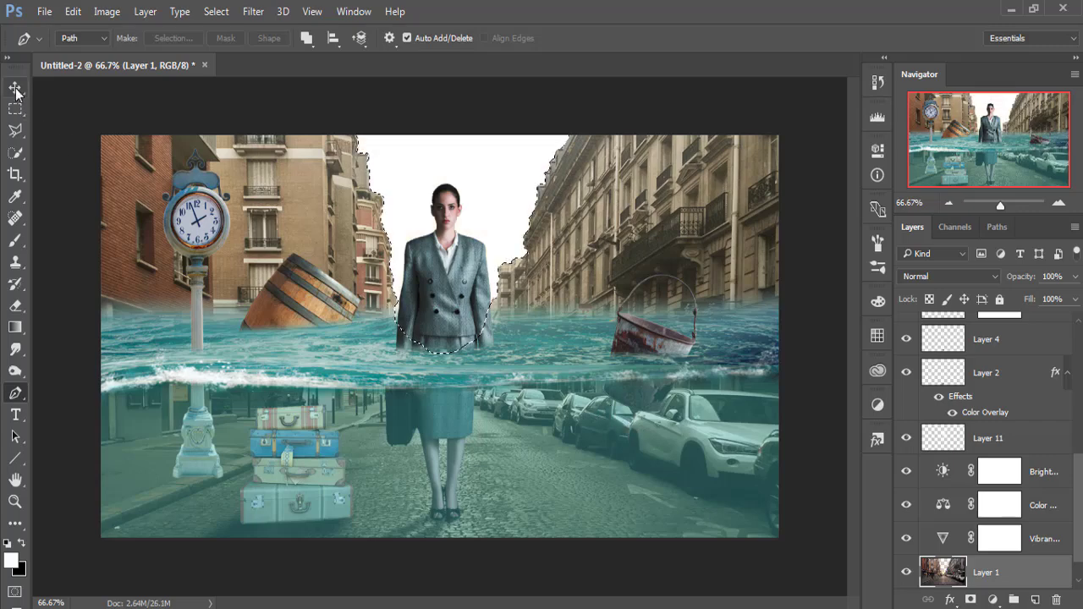
{"action": "left_click", "coordinate": [15, 88]}
{"action": "left_click", "coordinate": [216, 11]}
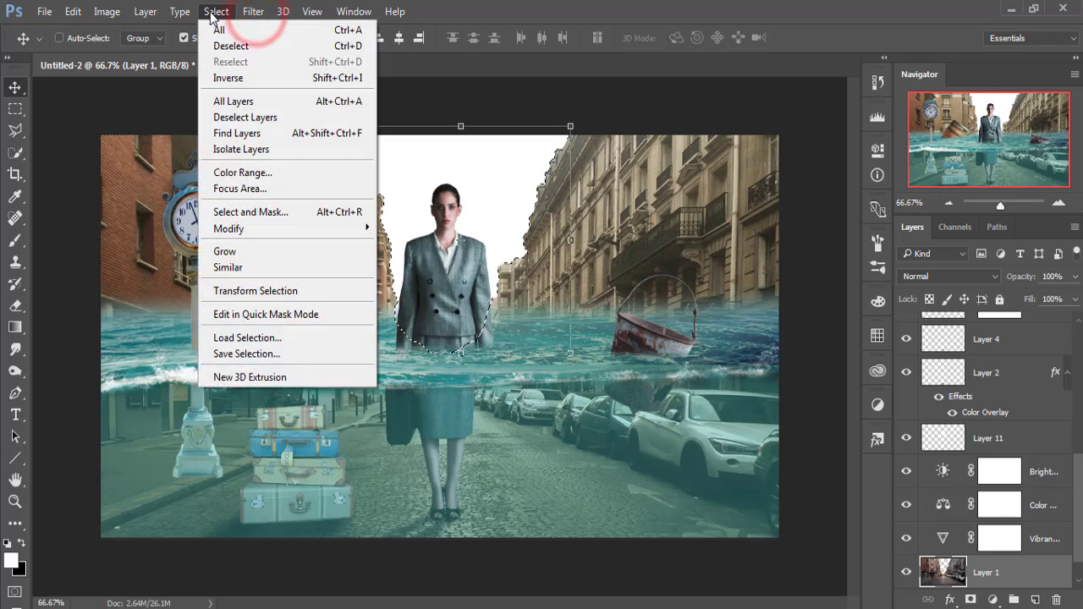
{"action": "left_click", "coordinate": [219, 45]}
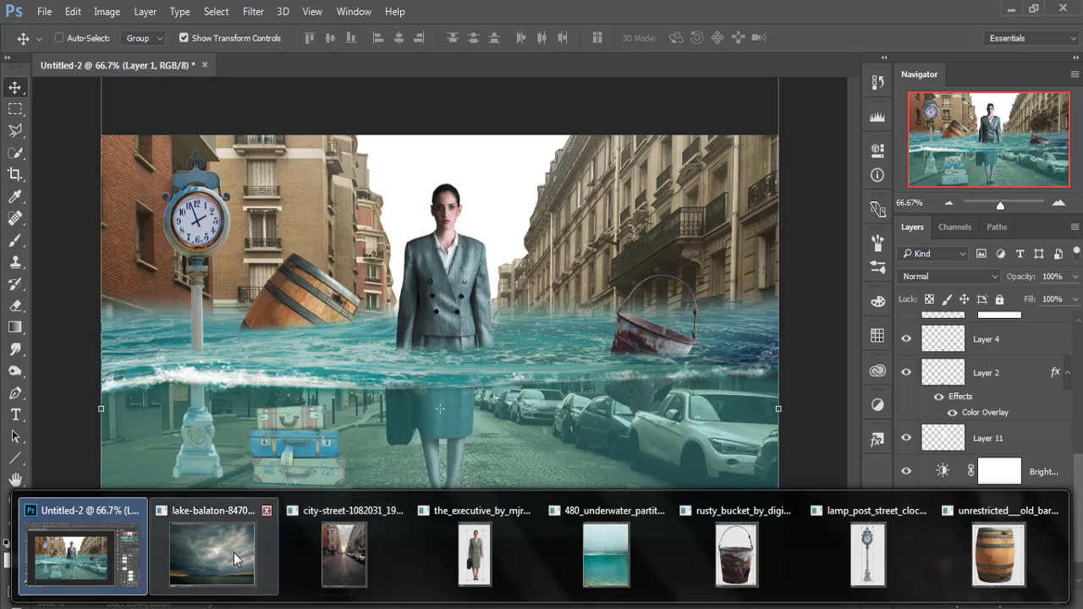
- Select the cloudy sky in the stormy lake photo and copy it into the composite
{"action": "left_click", "coordinate": [234, 552]}
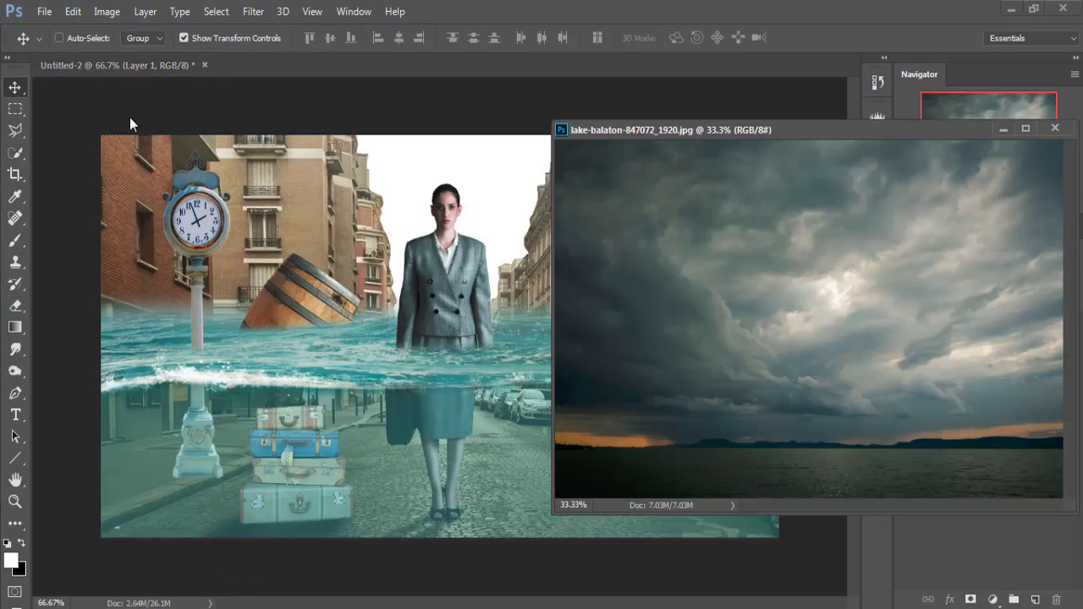
{"action": "left_click", "coordinate": [13, 110]}
{"action": "left_click_drag", "start_coordinate": [658, 141], "coordinate": [951, 415]}
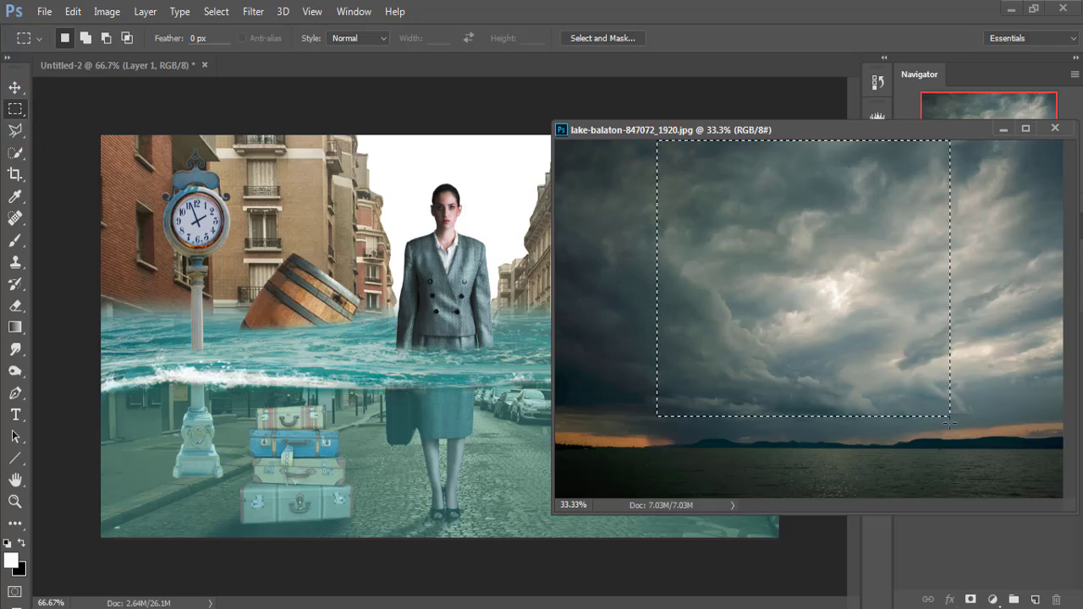
{"action": "left_click", "coordinate": [15, 87]}
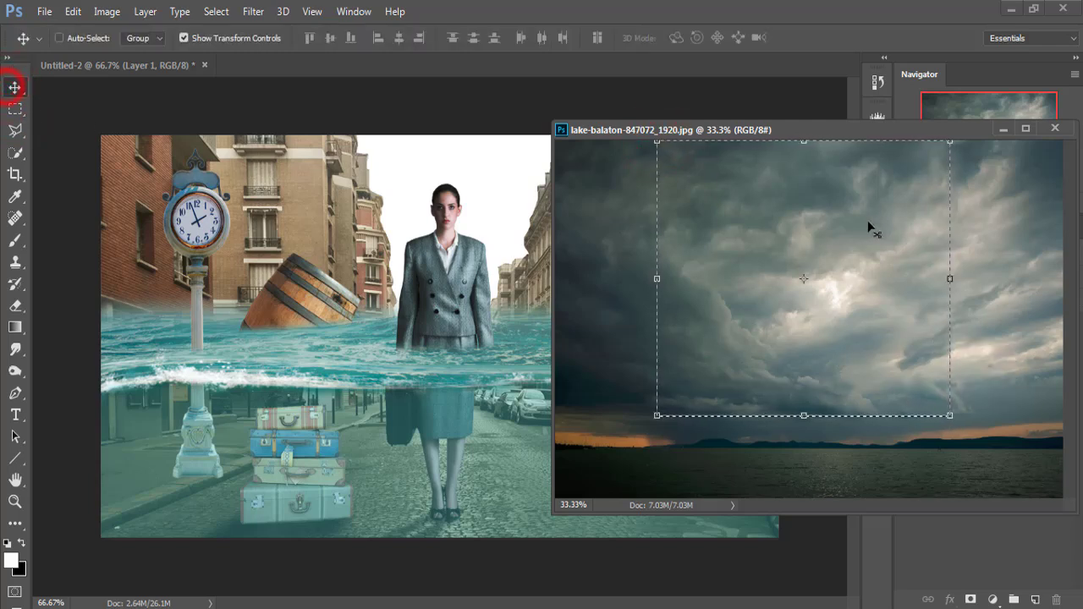
{"action": "left_click_drag", "start_coordinate": [865, 225], "coordinate": [476, 207]}
- Scale the clouds to about half size and place them behind the woman
{"action": "left_click_drag", "start_coordinate": [696, 203], "coordinate": [595, 190]}
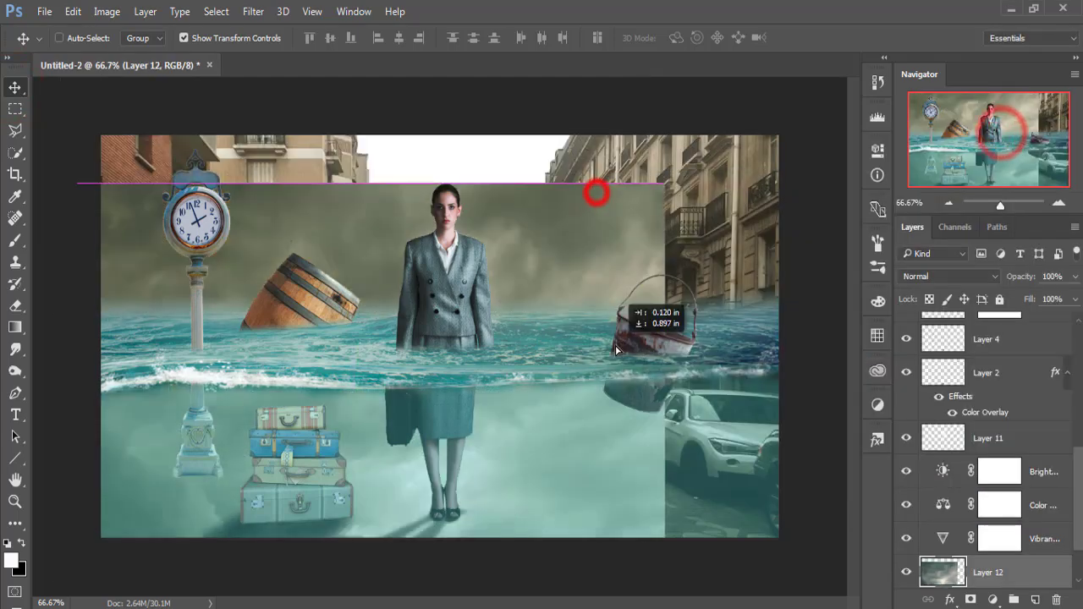
{"action": "mouse_move", "coordinate": [668, 181]}
{"action": "left_mouse_down"}
{"action": "mouse_move", "coordinate": [462, 323]}
{"action": "mouse_move", "coordinate": [447, 346]}
{"action": "left_mouse_up"}
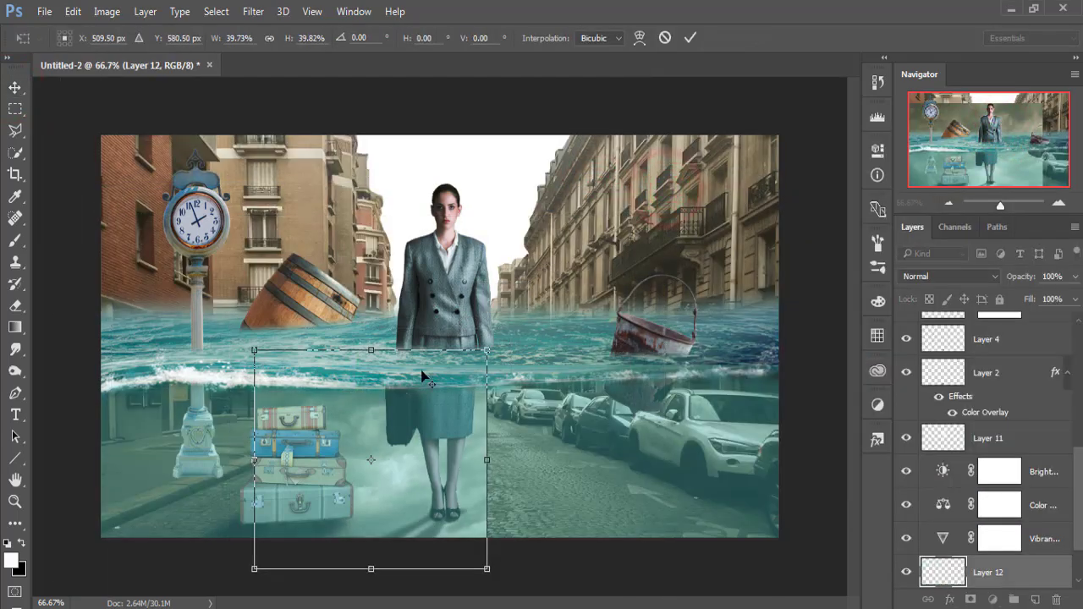
{"action": "left_click_drag", "start_coordinate": [407, 423], "coordinate": [489, 145]}
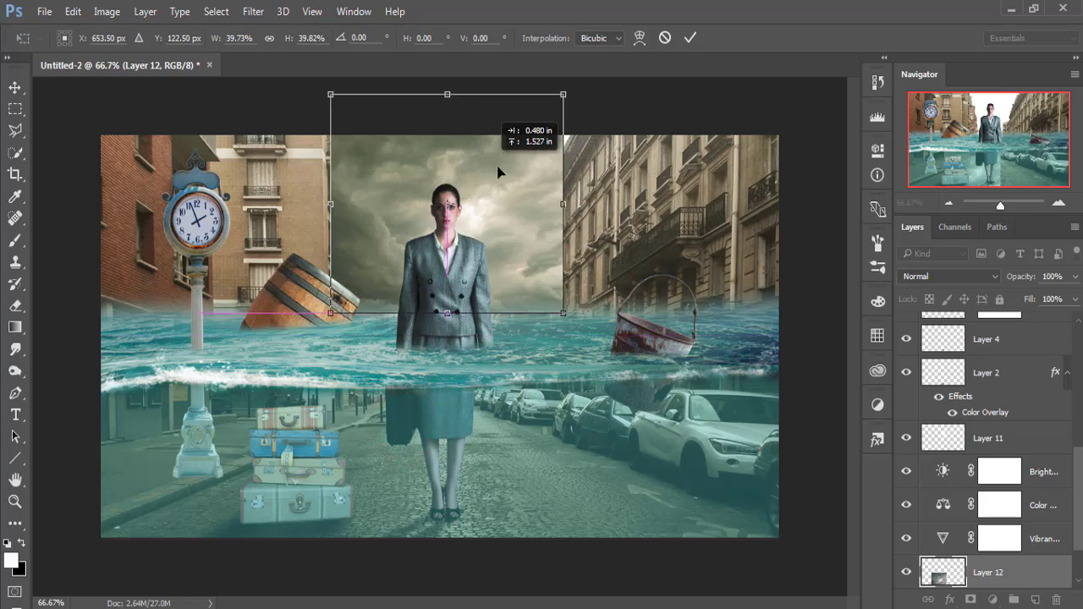
{"action": "left_click", "coordinate": [691, 37]}
{"action": "mouse_move", "coordinate": [1080, 470]}
{"action": "left_mouse_down"}
{"action": "mouse_move", "coordinate": [1080, 521]}
{"action": "mouse_move", "coordinate": [1021, 551]}
{"action": "left_mouse_up"}
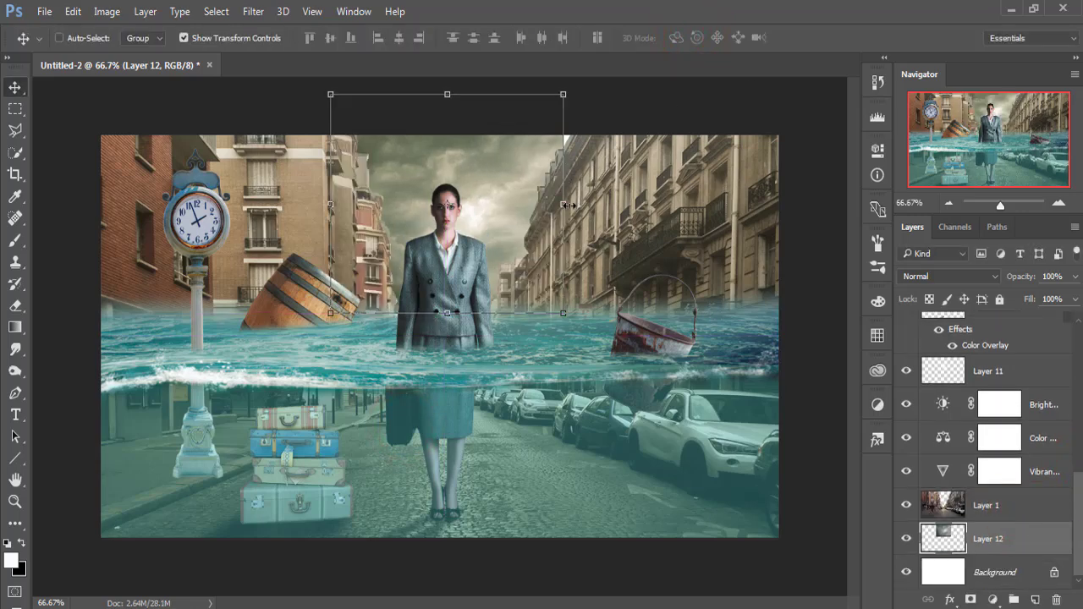
- Widen the clouds and make Layer 12 slightly shorter and lower
{"action": "left_click_drag", "start_coordinate": [564, 205], "coordinate": [593, 205]}
{"action": "left_click_drag", "start_coordinate": [330, 204], "coordinate": [327, 205]}
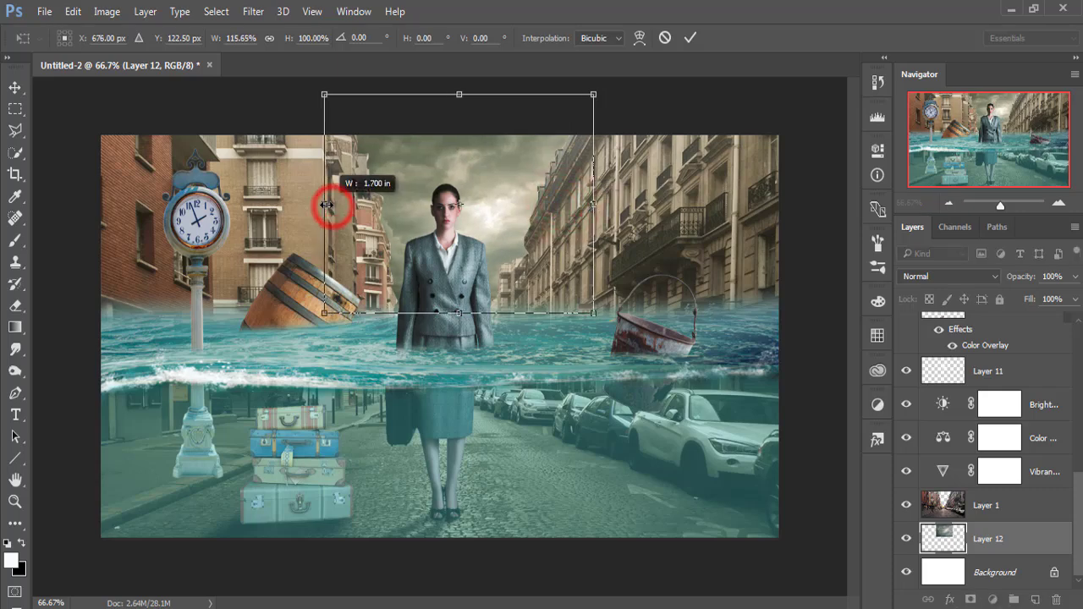
{"action": "left_click_drag", "start_coordinate": [460, 94], "coordinate": [460, 135]}
{"action": "left_click_drag", "start_coordinate": [460, 313], "coordinate": [460, 347]}
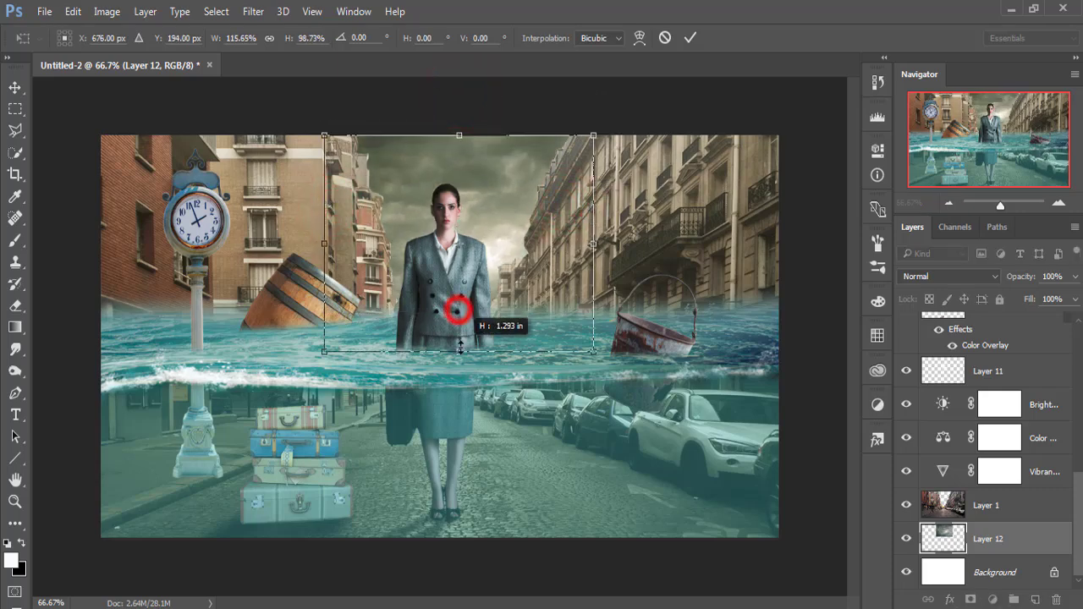
{"action": "left_click", "coordinate": [690, 38]}
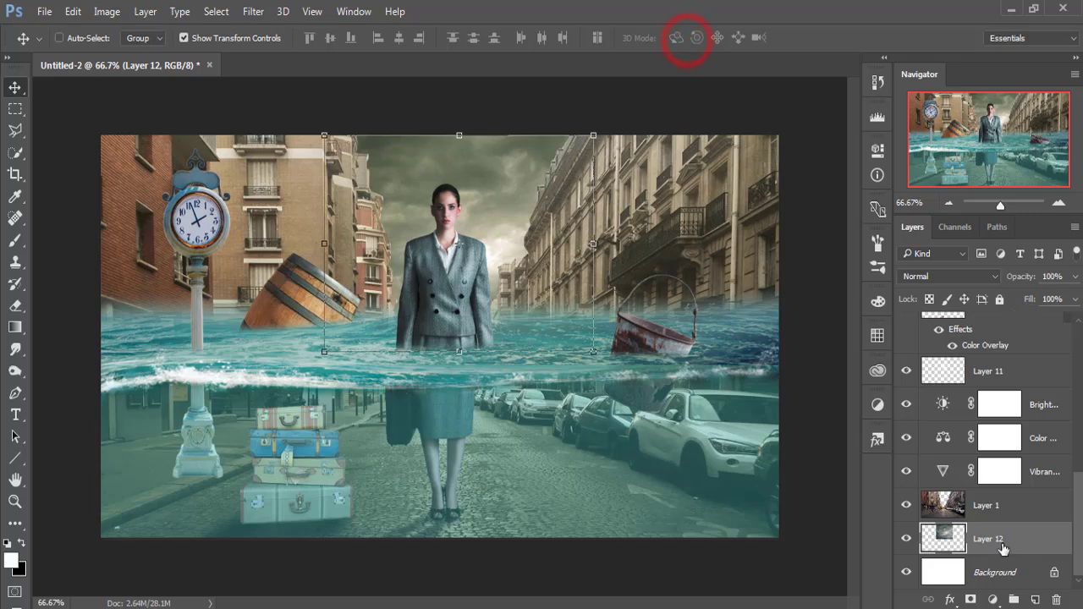
- Enlarge Layer 11 upward around the woman's upper body, then reselect Layer 12
{"action": "left_click", "coordinate": [991, 364]}
{"action": "left_click_drag", "start_coordinate": [508, 184], "coordinate": [526, 159]}
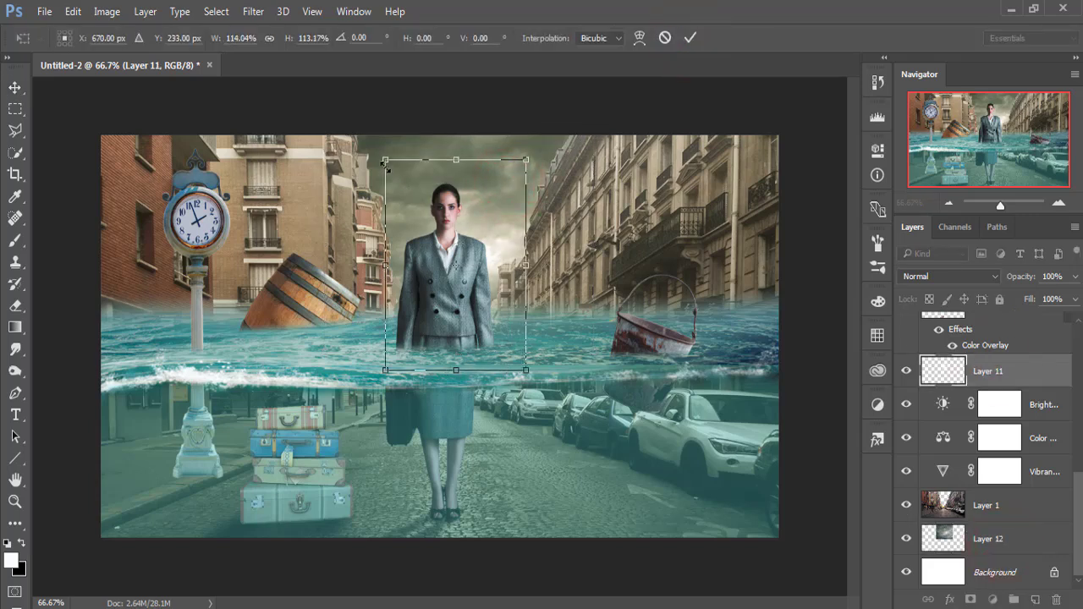
{"action": "left_click_drag", "start_coordinate": [385, 161], "coordinate": [371, 149]}
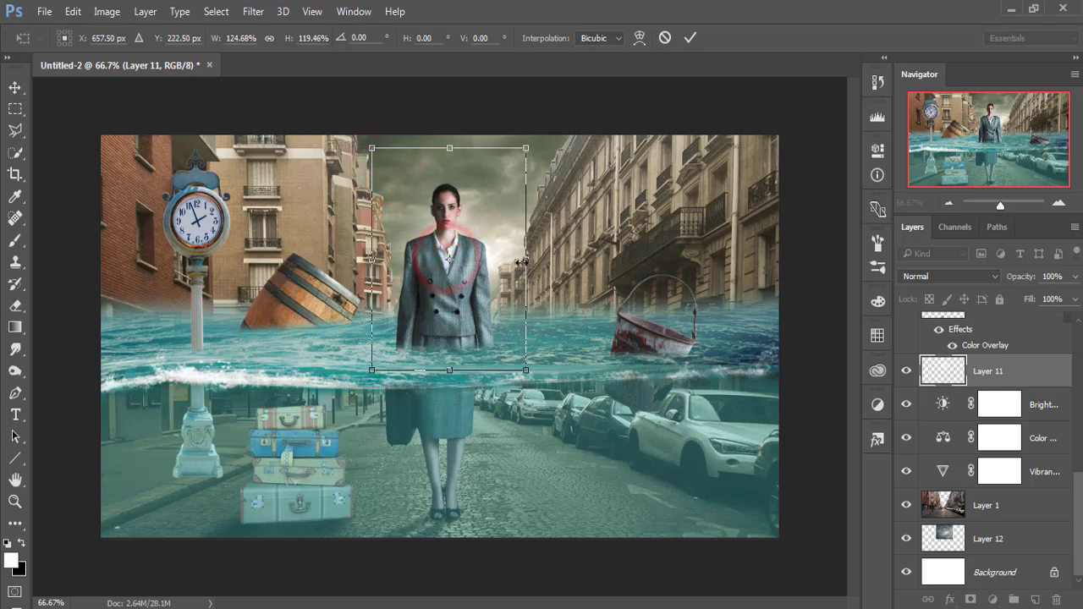
{"action": "left_click", "coordinate": [692, 37]}
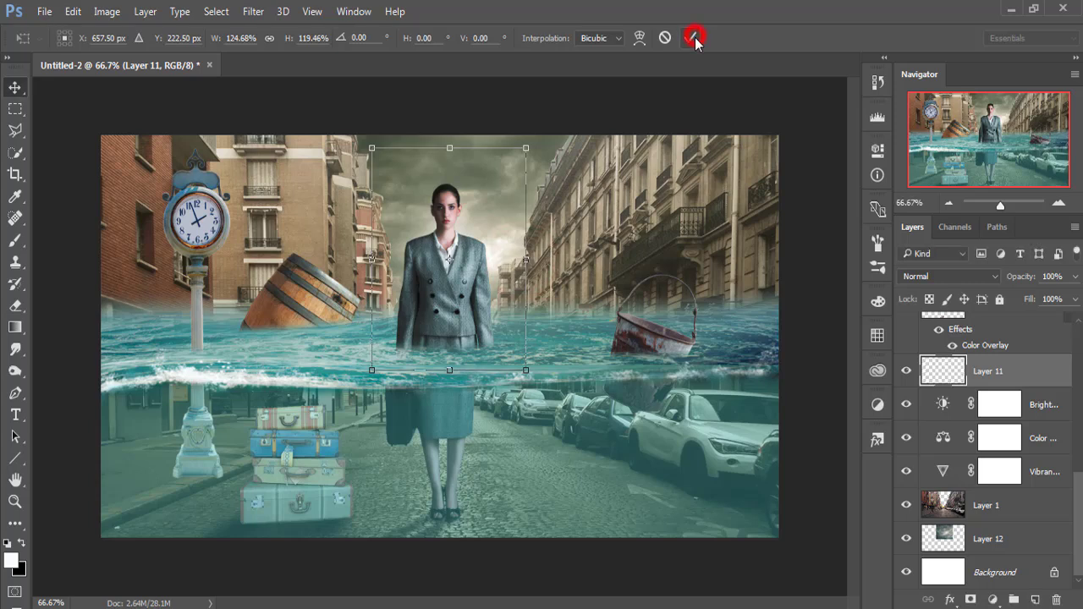
{"action": "left_click", "coordinate": [1011, 540]}
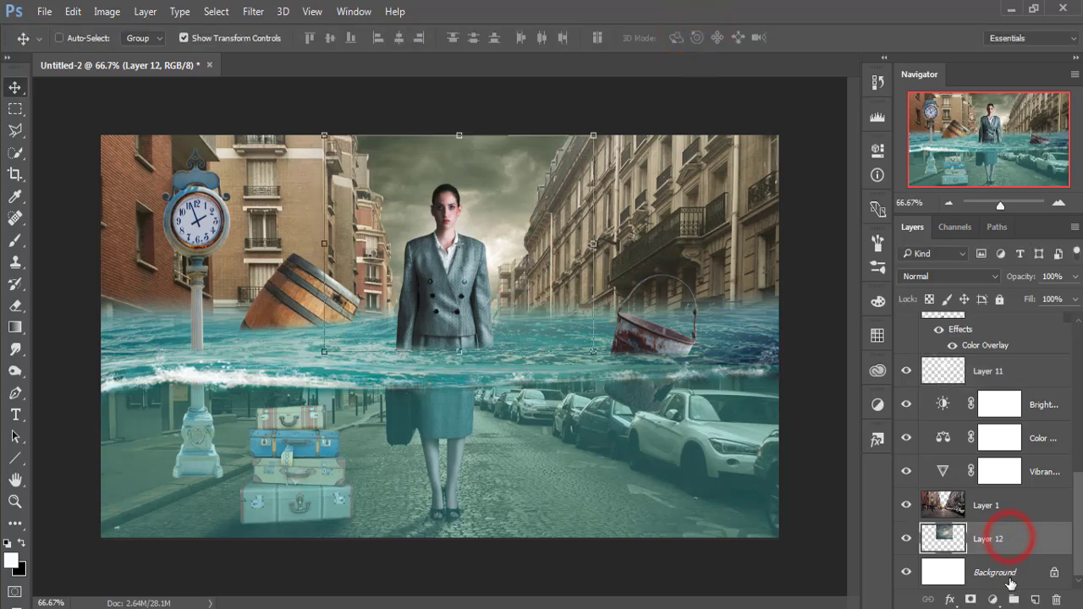
- Add a new layer above Layer 12 and set up a light-grey brush at 12% opacity, size 150
{"action": "left_click", "coordinate": [1033, 600]}
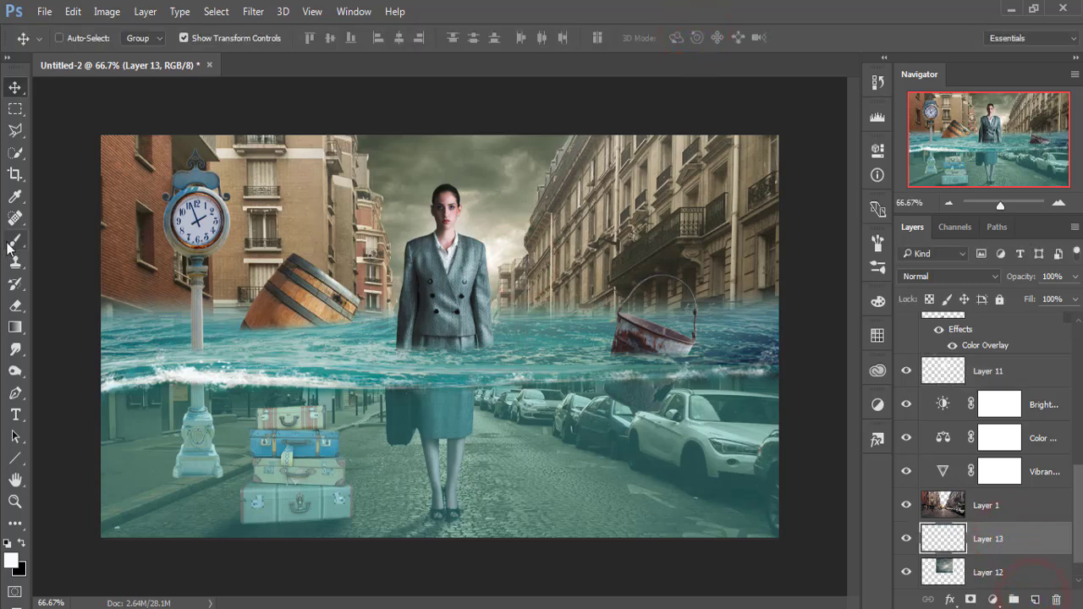
{"action": "left_click", "coordinate": [13, 243]}
{"action": "left_click", "coordinate": [11, 562]}
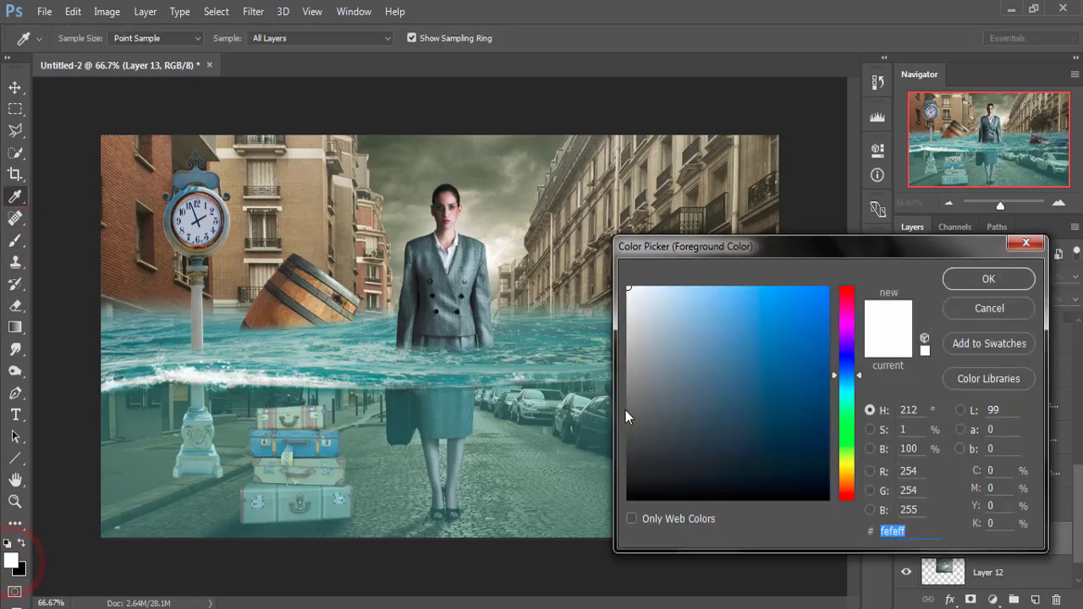
{"action": "left_click", "coordinate": [628, 392]}
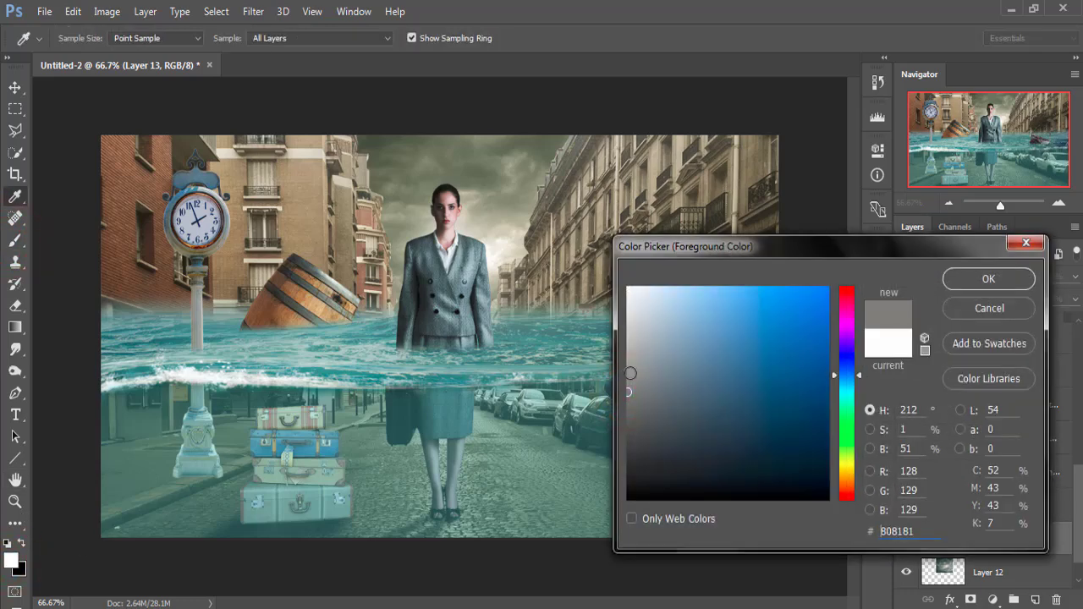
{"action": "left_click", "coordinate": [631, 381]}
{"action": "left_click", "coordinate": [982, 279]}
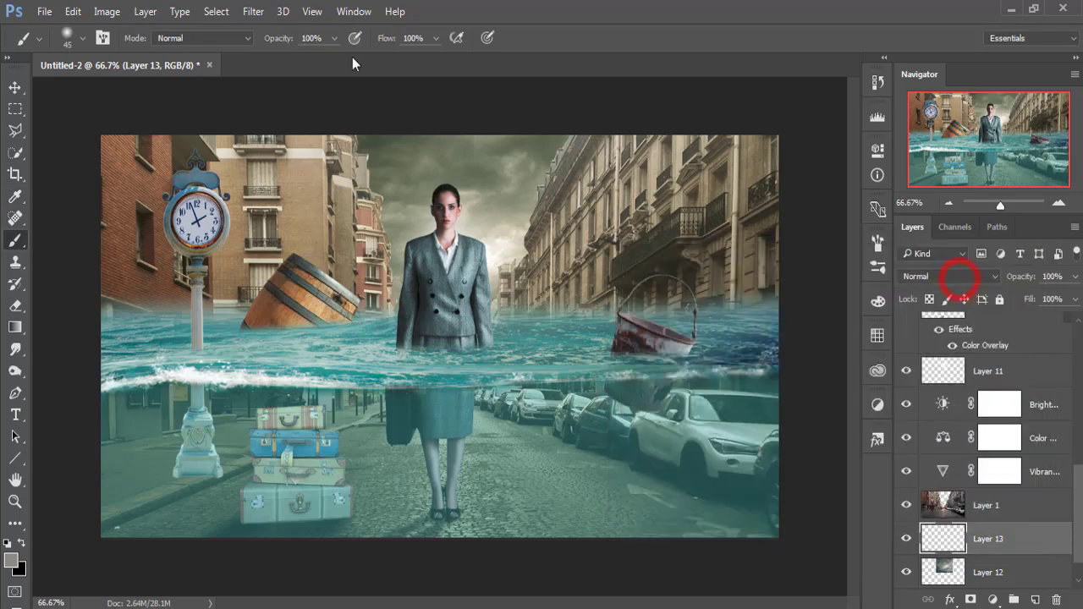
{"action": "mouse_move", "coordinate": [335, 38]}
{"action": "left_mouse_down"}
{"action": "mouse_move", "coordinate": [326, 57]}
{"action": "mouse_move", "coordinate": [293, 59]}
{"action": "left_mouse_up"}
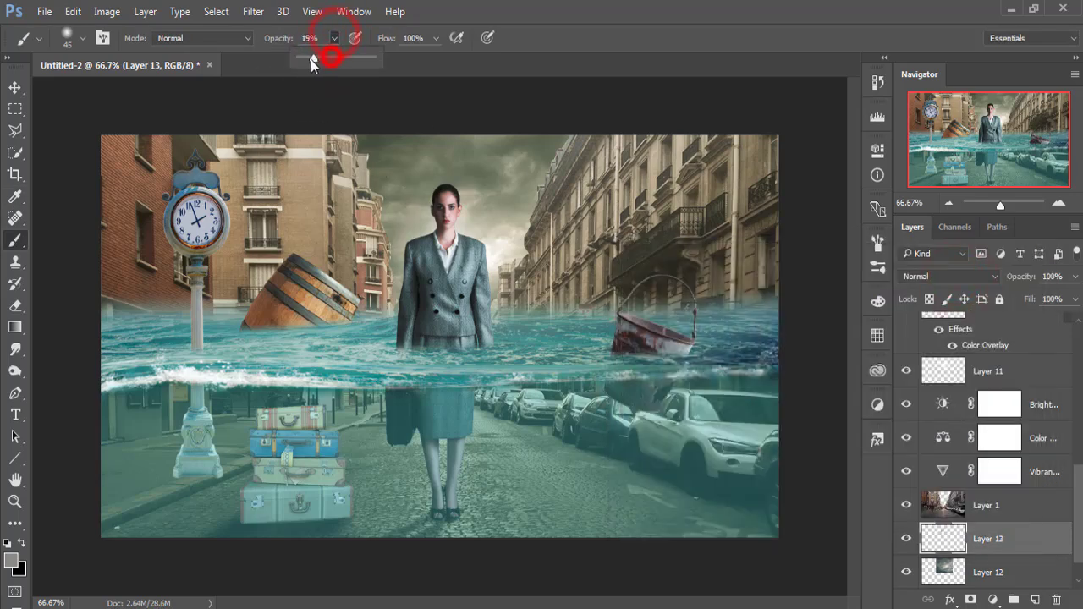
{"action": "left_click_drag", "start_coordinate": [311, 59], "coordinate": [308, 60]}
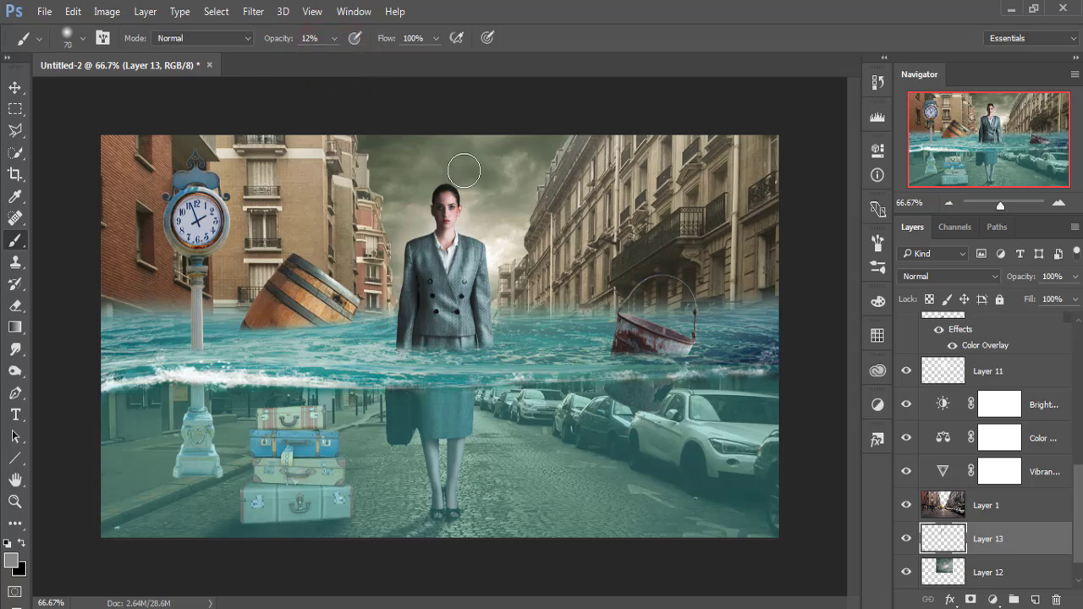
{"action": "key", "text": "bracketright"}
{"action": "key", "text": "bracketright"}
{"action": "key", "text": "bracketright"}
- Paint faint grey haze across the sky and around the woman's head on Layer 13
{"action": "left_click", "coordinate": [516, 162]}
{"action": "left_click", "coordinate": [528, 225]}
{"action": "left_click", "coordinate": [506, 288]}
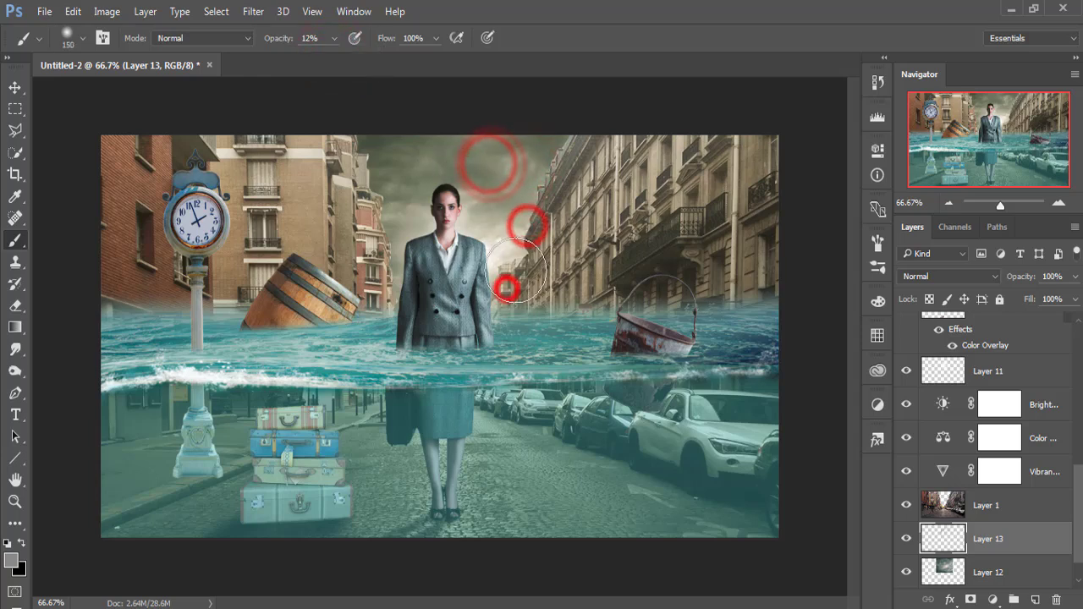
{"action": "left_click", "coordinate": [511, 237]}
{"action": "left_click", "coordinate": [476, 199]}
{"action": "left_click", "coordinate": [434, 207]}
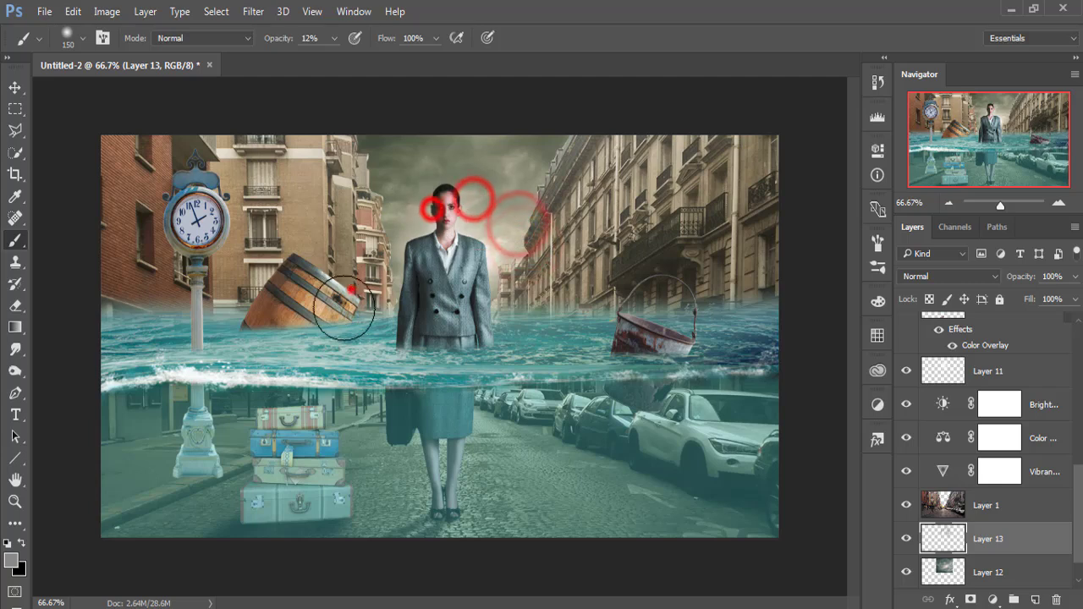
{"action": "left_click", "coordinate": [368, 123]}
{"action": "left_click", "coordinate": [349, 169]}
{"action": "left_click", "coordinate": [502, 148]}
{"action": "left_click", "coordinate": [426, 147]}
{"action": "left_click", "coordinate": [489, 150]}
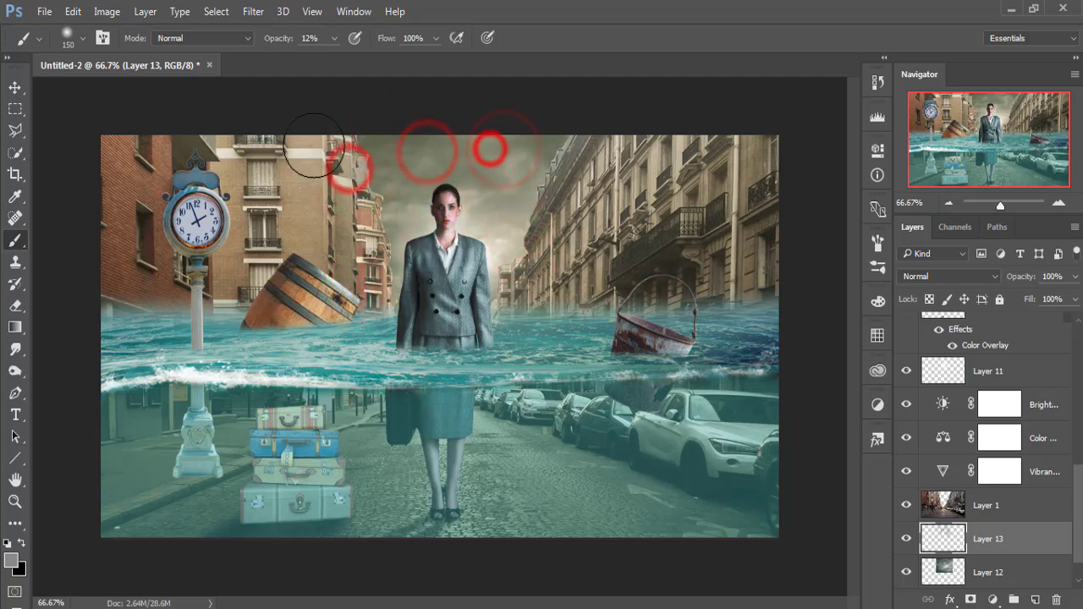
{"action": "left_click", "coordinate": [313, 146]}
{"action": "left_click", "coordinate": [515, 164]}
{"action": "left_click", "coordinate": [619, 169]}
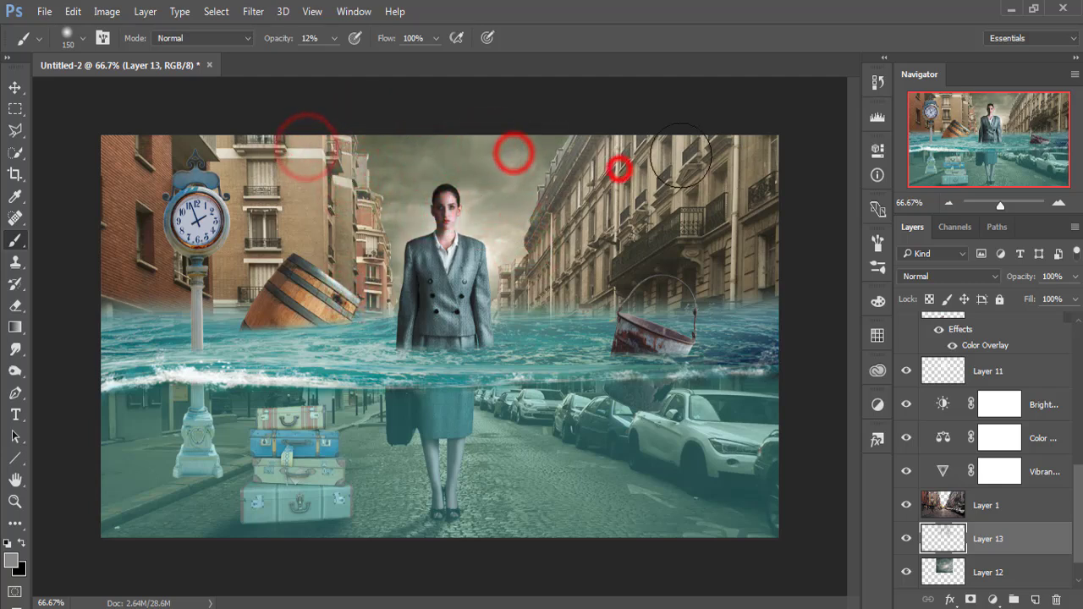
- On Layer 1, haze the sky, upper buildings and the building edge left of the woman
{"action": "left_click", "coordinate": [978, 505]}
{"action": "left_click", "coordinate": [346, 145]}
{"action": "left_click", "coordinate": [113, 145]}
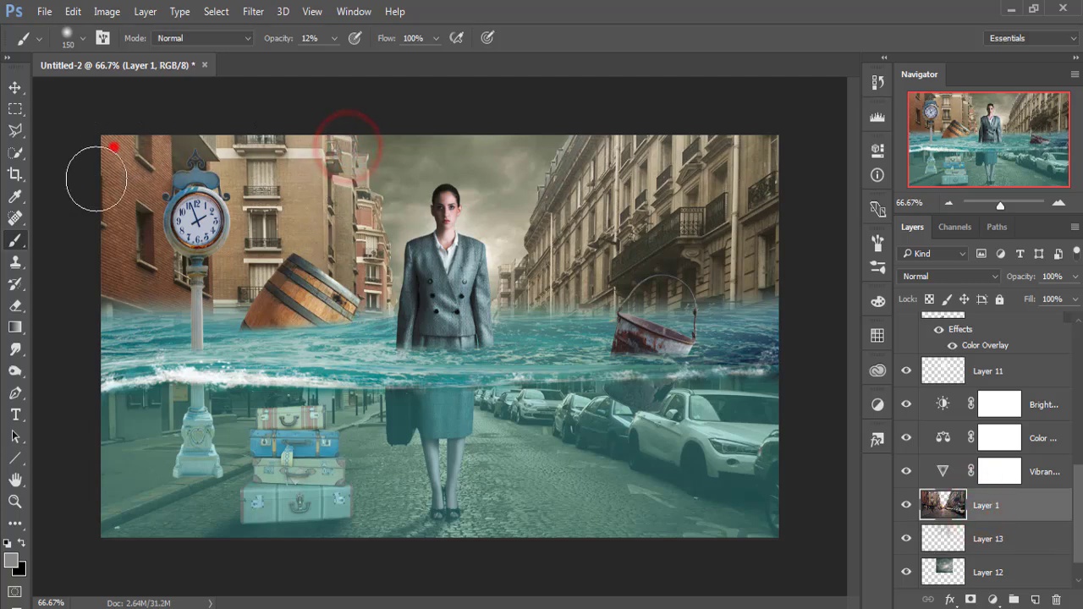
{"action": "left_click", "coordinate": [244, 136]}
{"action": "left_click", "coordinate": [357, 158]}
{"action": "left_click", "coordinate": [365, 225]}
{"action": "left_click", "coordinate": [383, 251]}
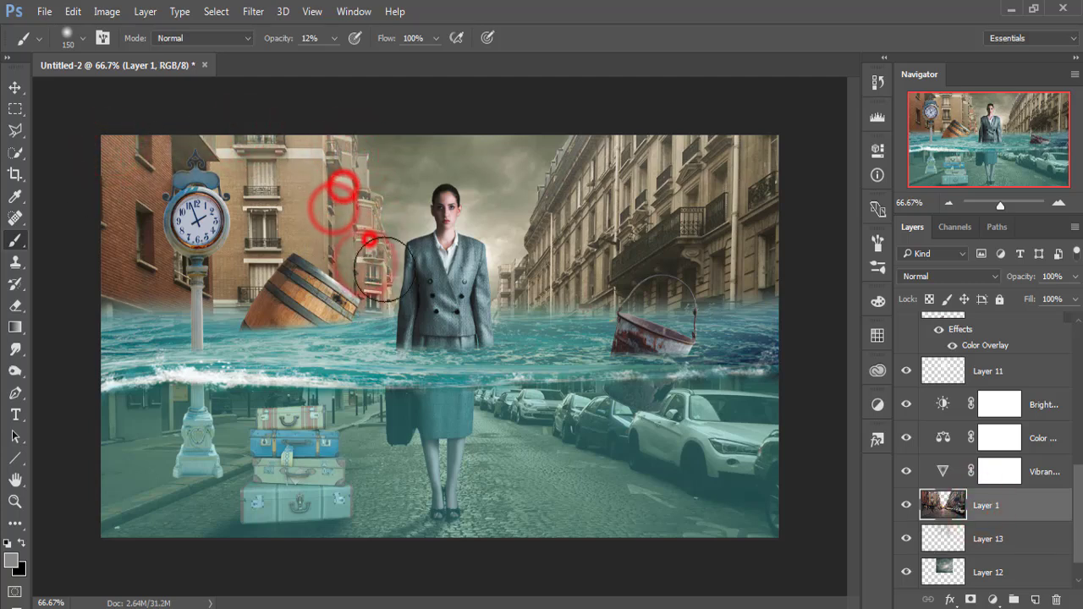
{"action": "left_click", "coordinate": [368, 201]}
{"action": "left_click", "coordinate": [114, 157]}
{"action": "left_click", "coordinate": [56, 223]}
{"action": "left_click", "coordinate": [598, 145]}
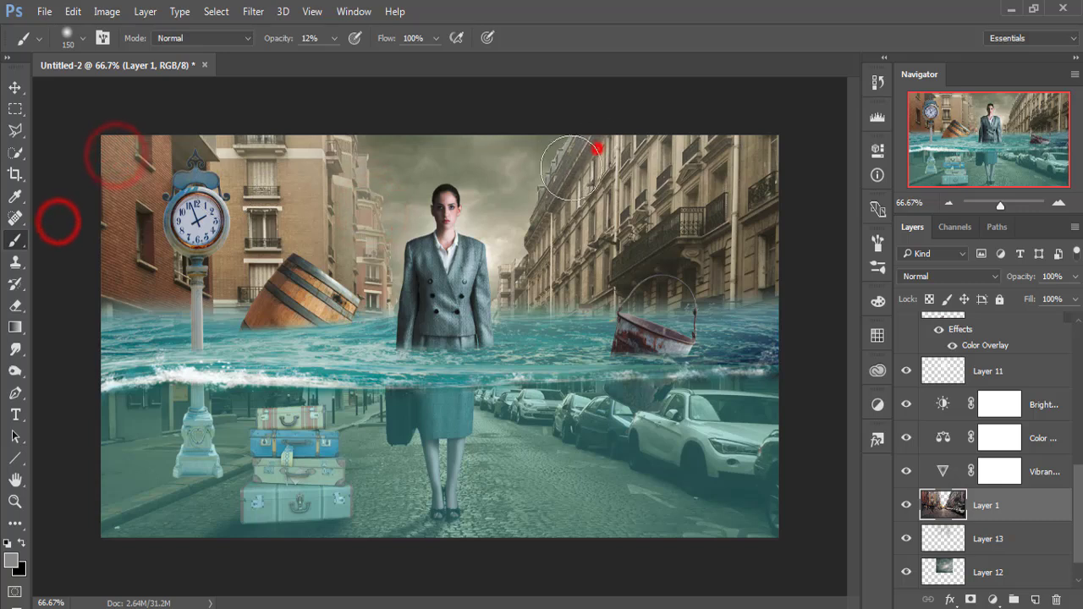
{"action": "left_click", "coordinate": [558, 178]}
{"action": "left_click", "coordinate": [537, 203]}
{"action": "left_click", "coordinate": [521, 229]}
{"action": "left_click", "coordinate": [583, 128]}
{"action": "left_click", "coordinate": [551, 210]}
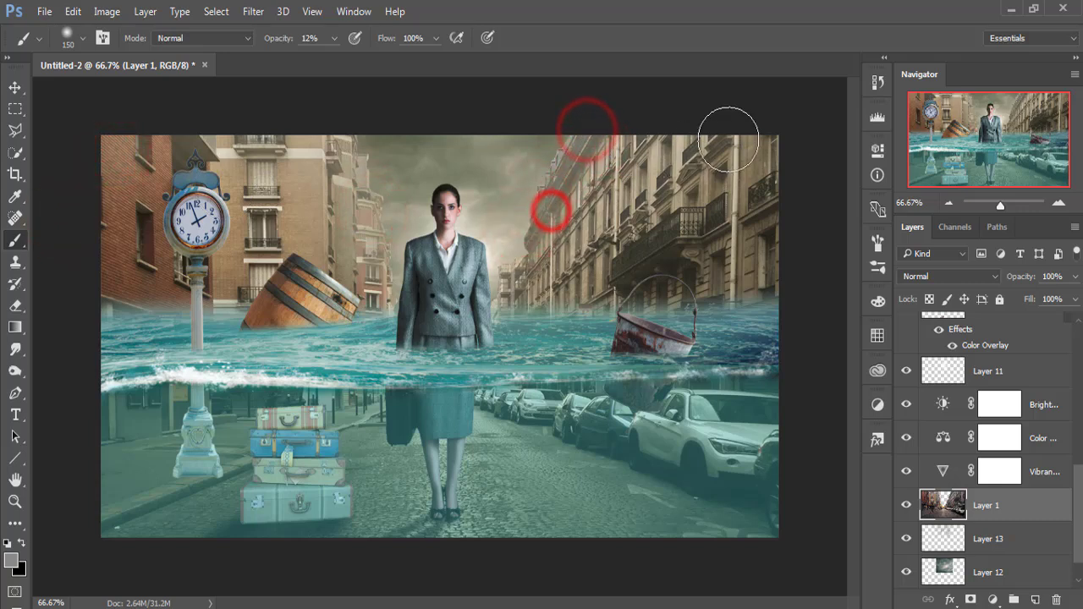
{"action": "left_click", "coordinate": [641, 163]}
{"action": "left_click", "coordinate": [525, 185]}
{"action": "left_click", "coordinate": [624, 110]}
{"action": "left_click", "coordinate": [525, 150]}
{"action": "left_click", "coordinate": [363, 148]}
{"action": "left_click", "coordinate": [406, 192]}
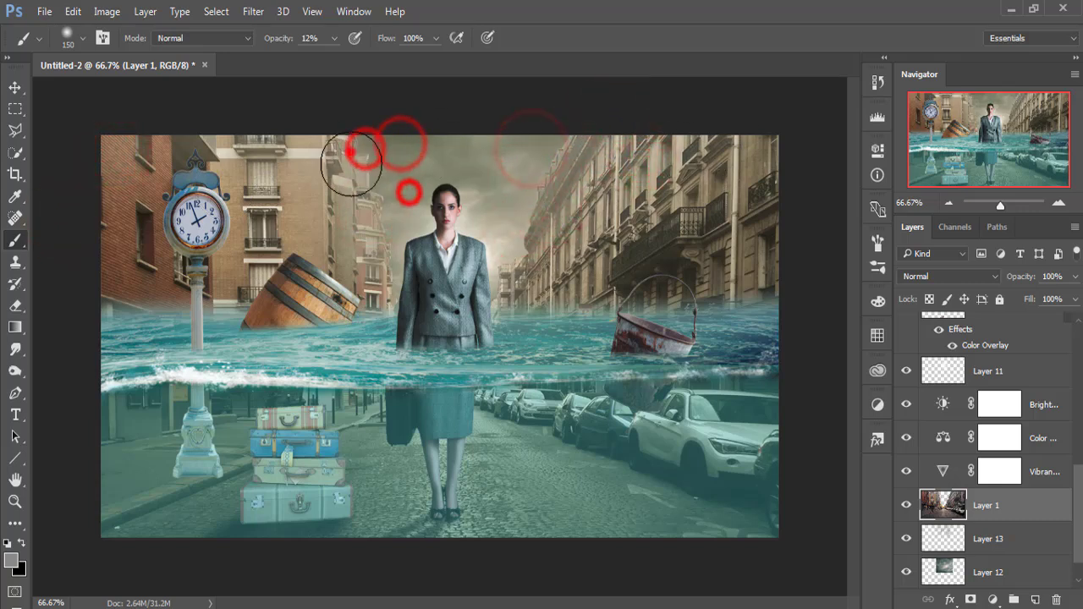
{"action": "left_click", "coordinate": [238, 152]}
{"action": "left_click", "coordinate": [220, 154]}
- Fade the far left wall, buildings around the clock and above the boat, and the right-hand facade
{"action": "left_click", "coordinate": [111, 164]}
{"action": "left_click", "coordinate": [731, 150]}
{"action": "left_click", "coordinate": [652, 160]}
{"action": "left_click", "coordinate": [788, 160]}
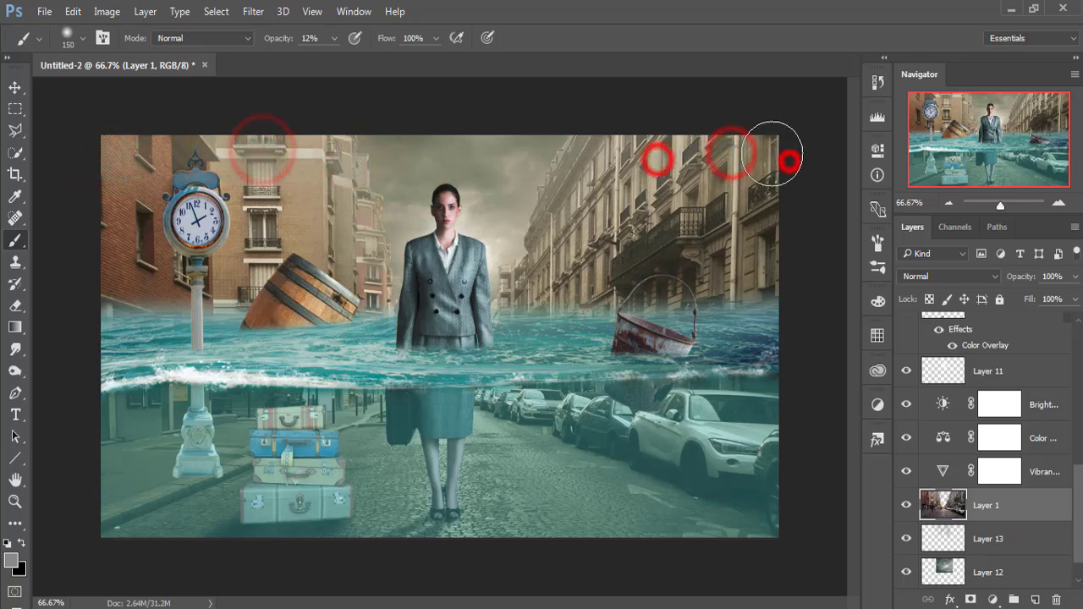
{"action": "left_click", "coordinate": [695, 152]}
{"action": "left_click", "coordinate": [118, 155]}
{"action": "left_click", "coordinate": [304, 193]}
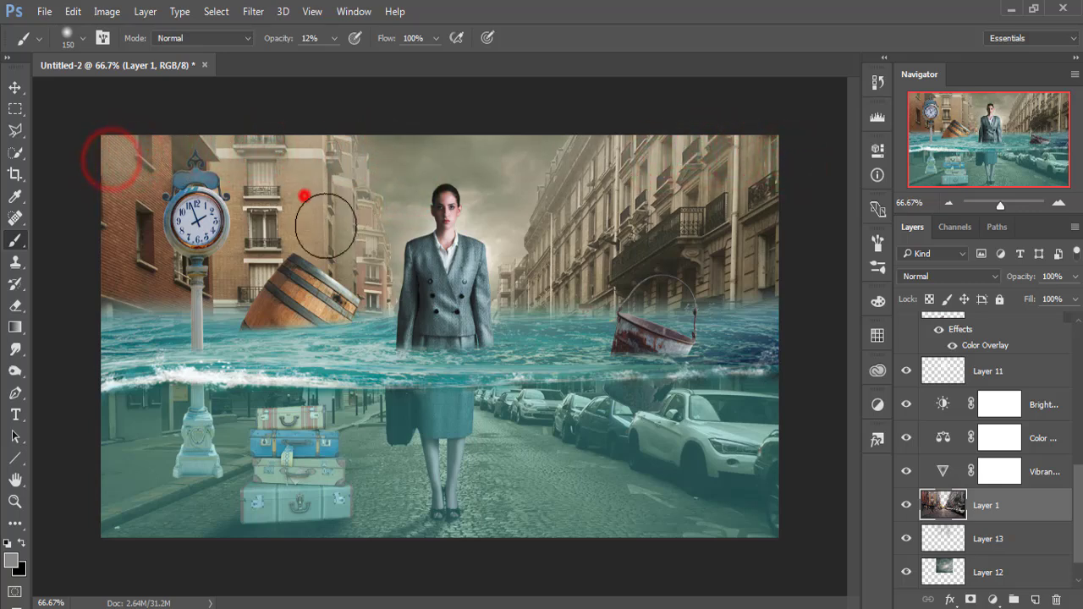
{"action": "left_click", "coordinate": [354, 251]}
{"action": "left_click", "coordinate": [165, 209]}
{"action": "left_click", "coordinate": [74, 113]}
{"action": "left_click", "coordinate": [89, 225]}
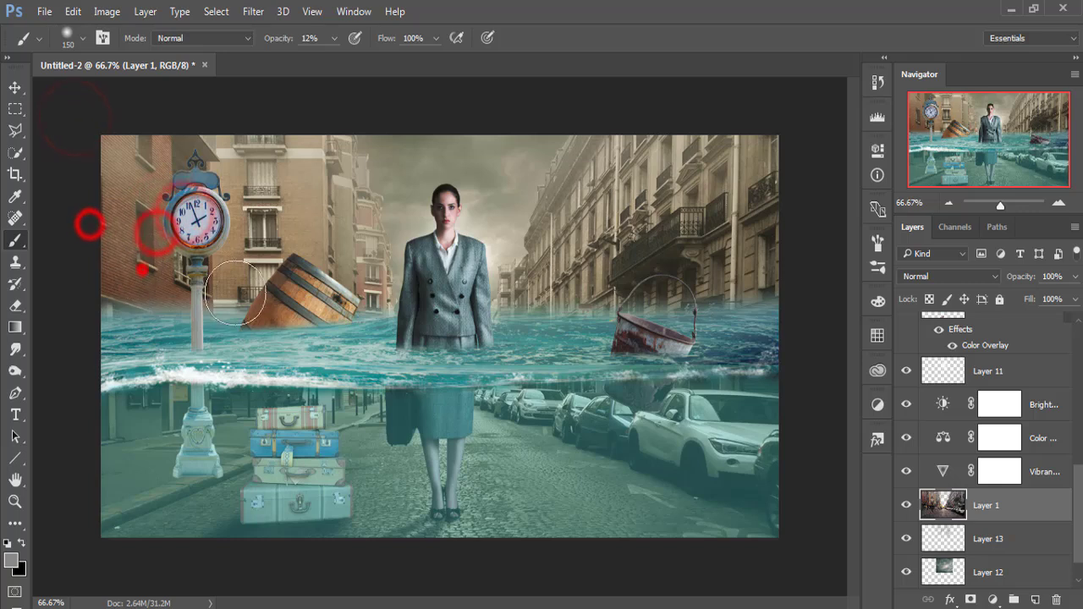
{"action": "left_click", "coordinate": [142, 271]}
{"action": "left_click", "coordinate": [111, 265]}
{"action": "left_click", "coordinate": [292, 257]}
{"action": "left_click", "coordinate": [339, 241]}
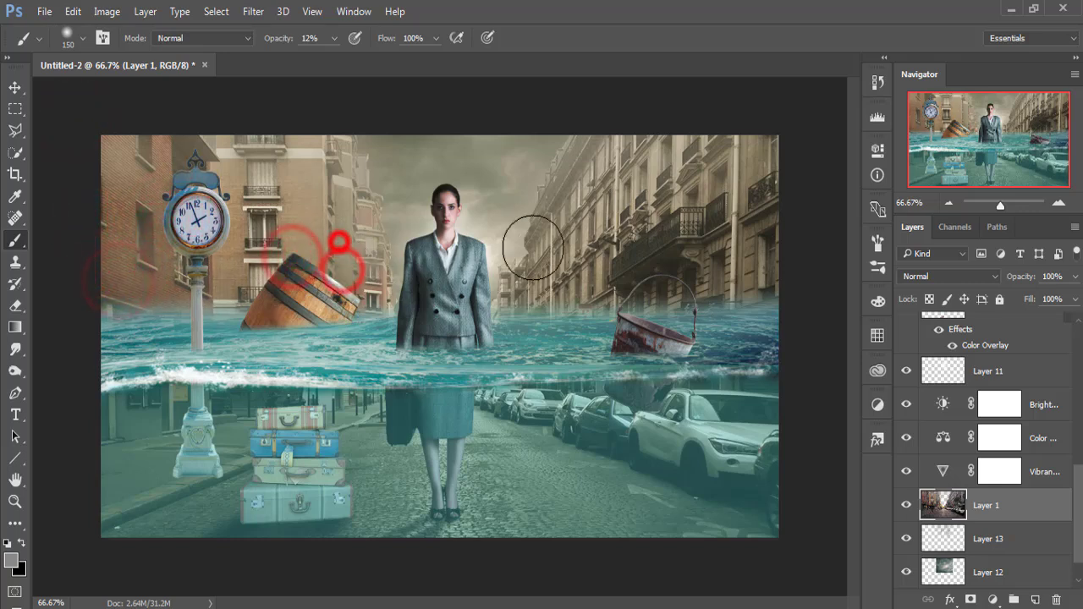
{"action": "left_click", "coordinate": [550, 275]}
{"action": "left_click", "coordinate": [638, 271]}
{"action": "left_click", "coordinate": [622, 193]}
{"action": "left_click", "coordinate": [675, 173]}
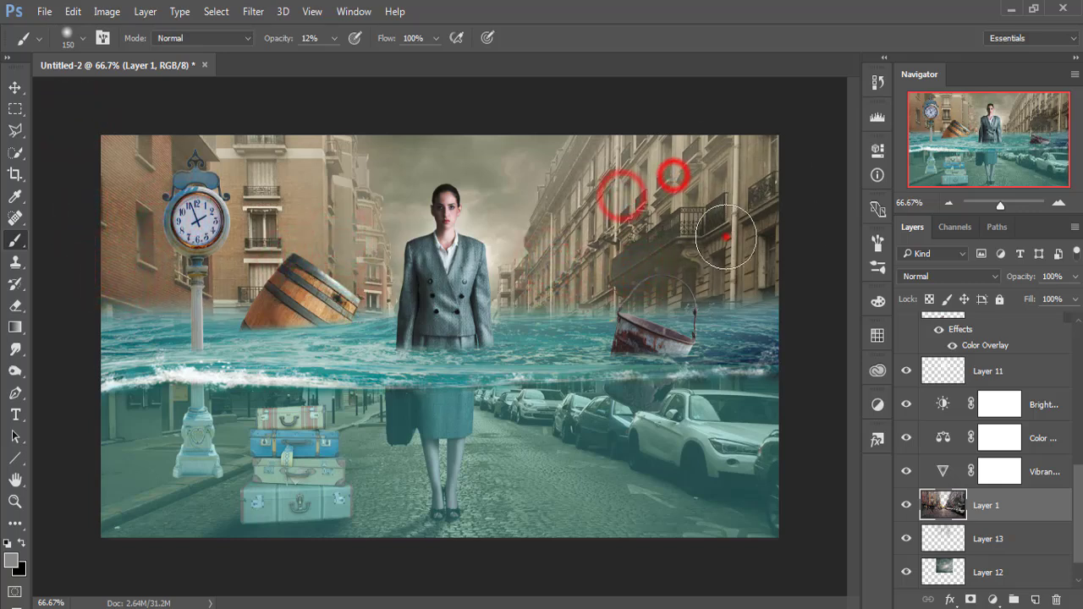
{"action": "left_click", "coordinate": [726, 236]}
{"action": "left_click", "coordinate": [741, 256]}
{"action": "left_click", "coordinate": [790, 261]}
{"action": "left_click", "coordinate": [635, 200]}
{"action": "left_click", "coordinate": [721, 149]}
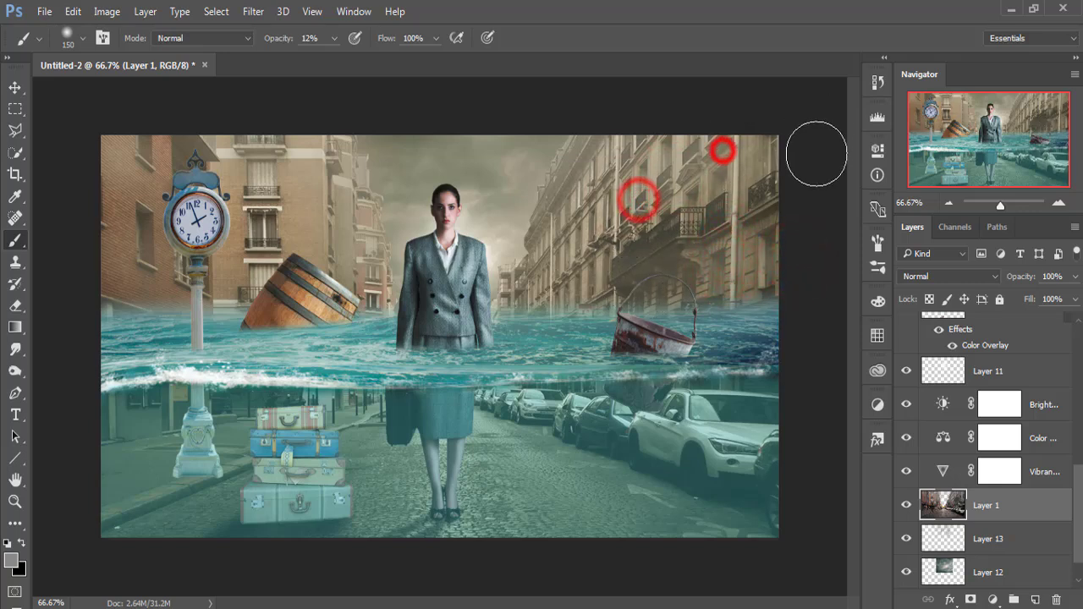
- With the Move tool active, select Layer 2 copy and target the Gradient Map 1 adjustment
{"action": "left_click", "coordinate": [15, 88]}
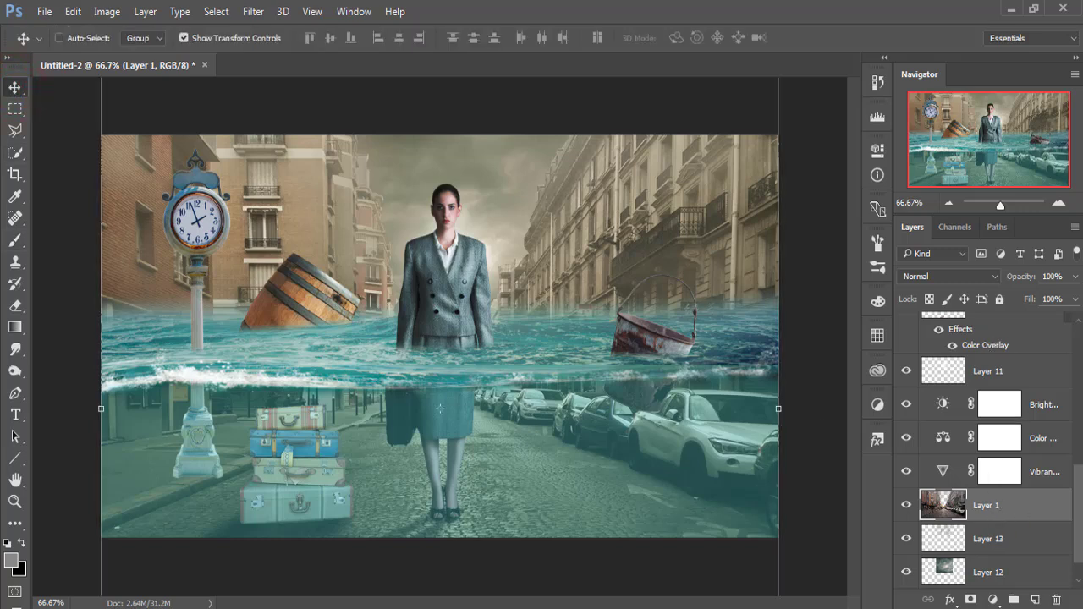
{"action": "left_click_drag", "start_coordinate": [1081, 495], "coordinate": [1075, 417]}
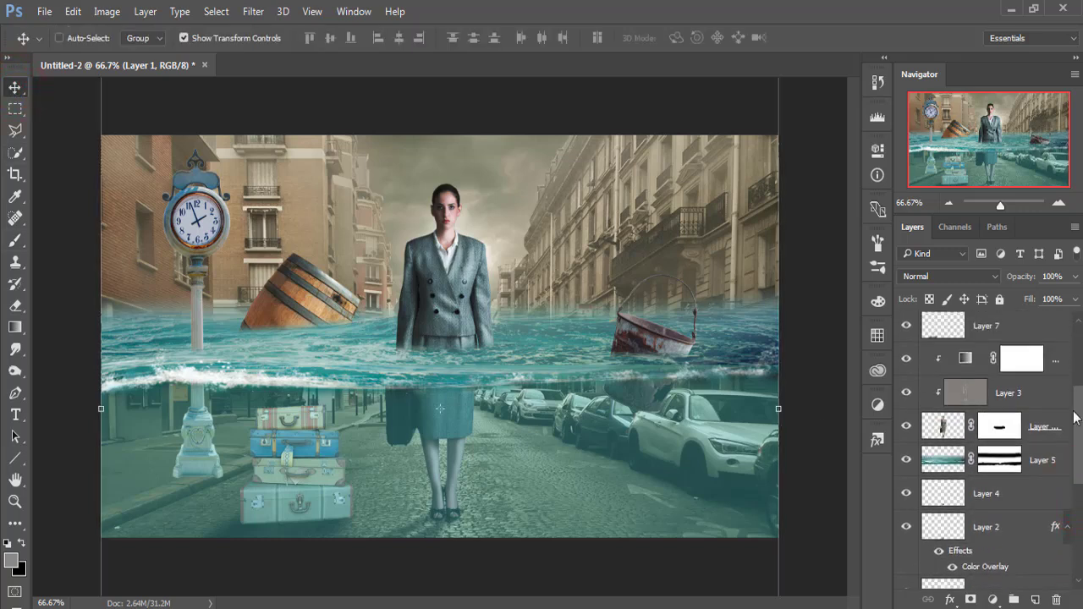
{"action": "left_click", "coordinate": [1051, 428]}
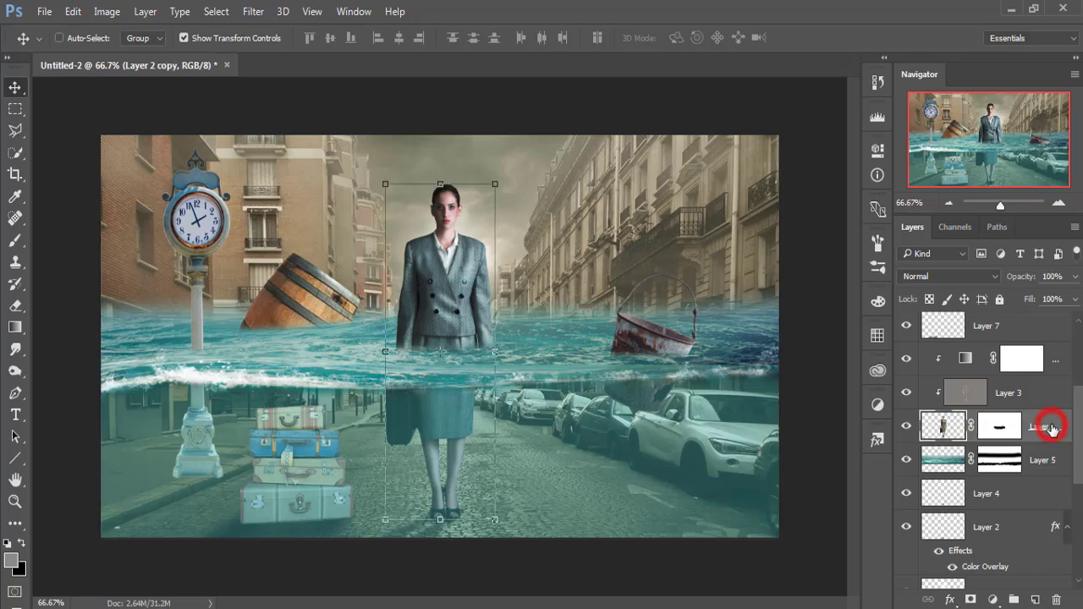
{"action": "left_click", "coordinate": [1058, 366]}
- Add a clipped Vibrance adjustment with Vibrance +8 and Saturation -6
{"action": "left_click", "coordinate": [993, 600]}
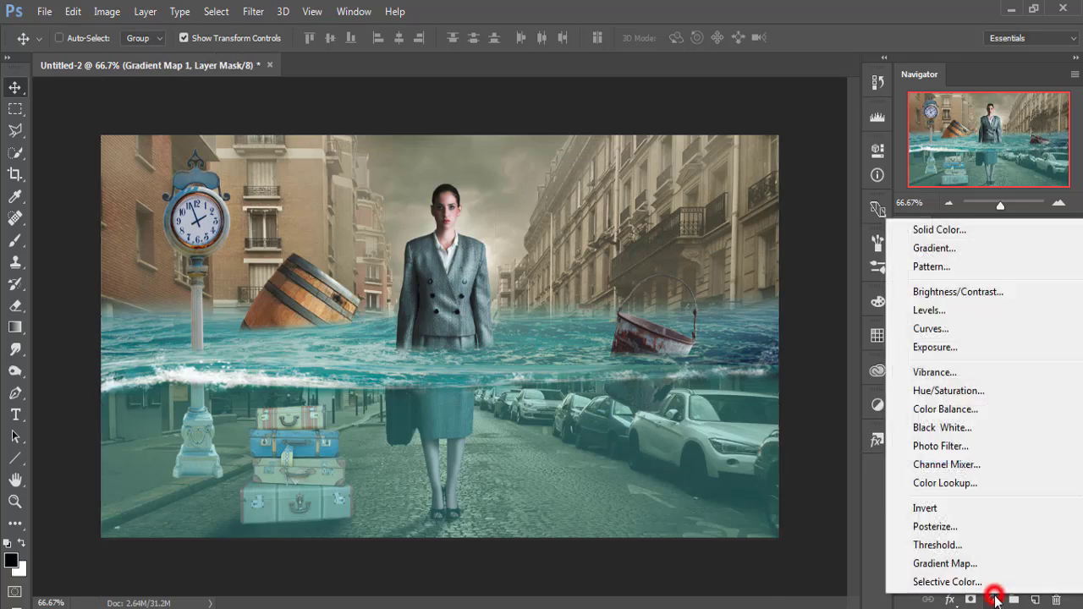
{"action": "left_click", "coordinate": [960, 373]}
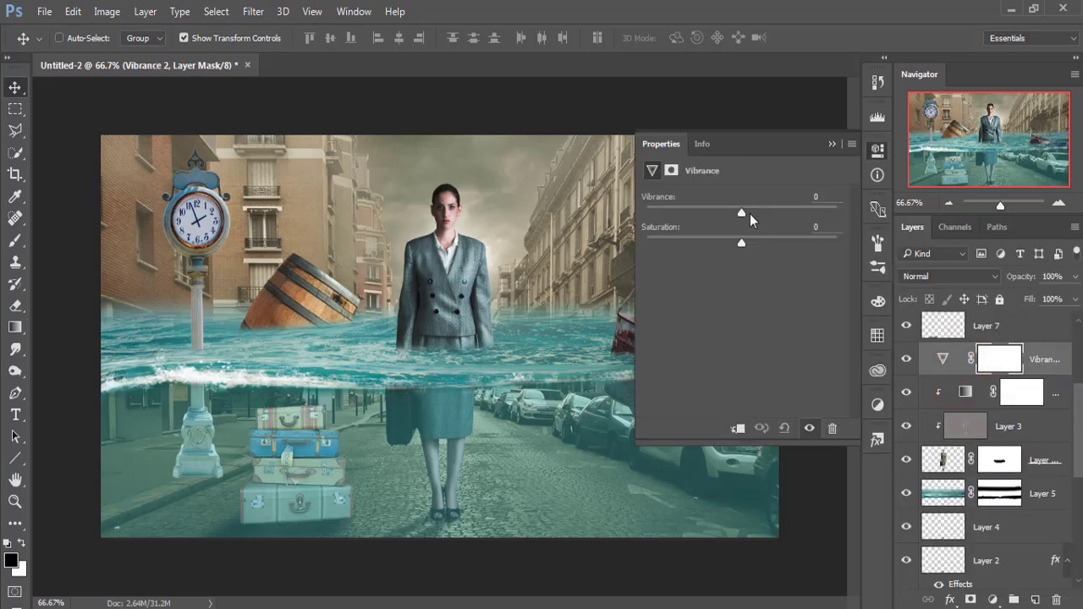
{"action": "mouse_move", "coordinate": [732, 212]}
{"action": "left_mouse_down"}
{"action": "mouse_move", "coordinate": [759, 218]}
{"action": "mouse_move", "coordinate": [749, 214]}
{"action": "mouse_move", "coordinate": [735, 241]}
{"action": "left_mouse_up"}
{"action": "left_click", "coordinate": [737, 431]}
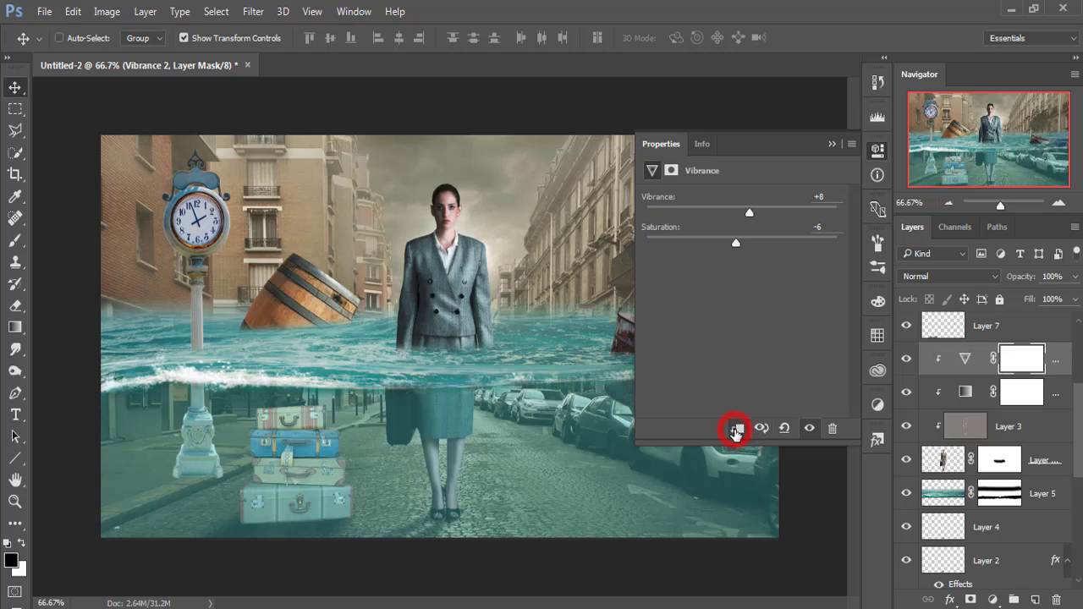
{"action": "left_click", "coordinate": [824, 145]}
- Add a clipped Brightness/Contrast adjustment above Vibrance 2 with brightness 10 and contrast -18
{"action": "left_click", "coordinate": [1056, 365]}
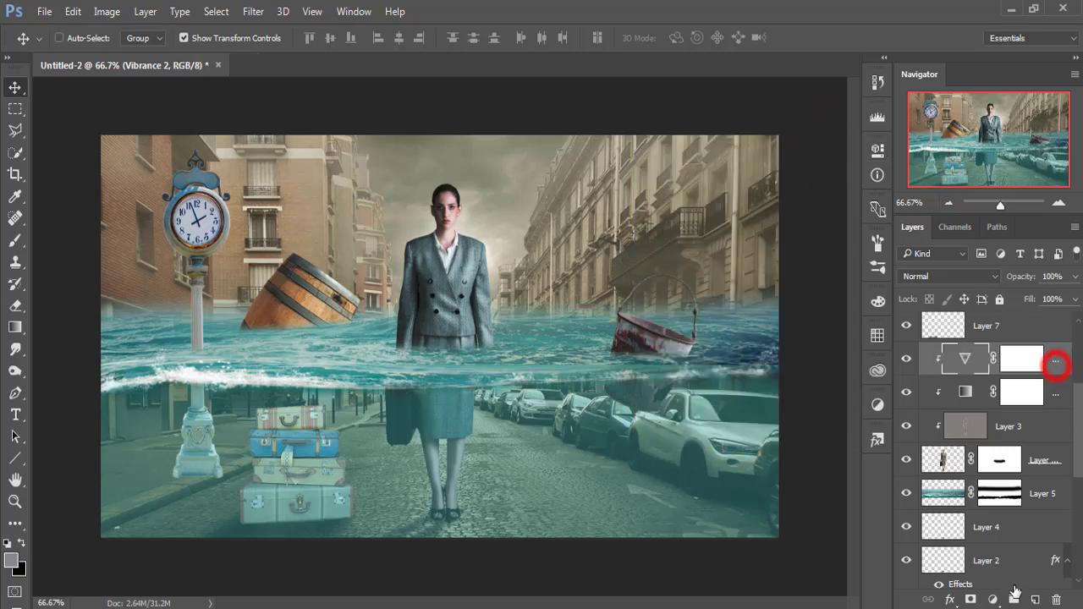
{"action": "left_click", "coordinate": [993, 599]}
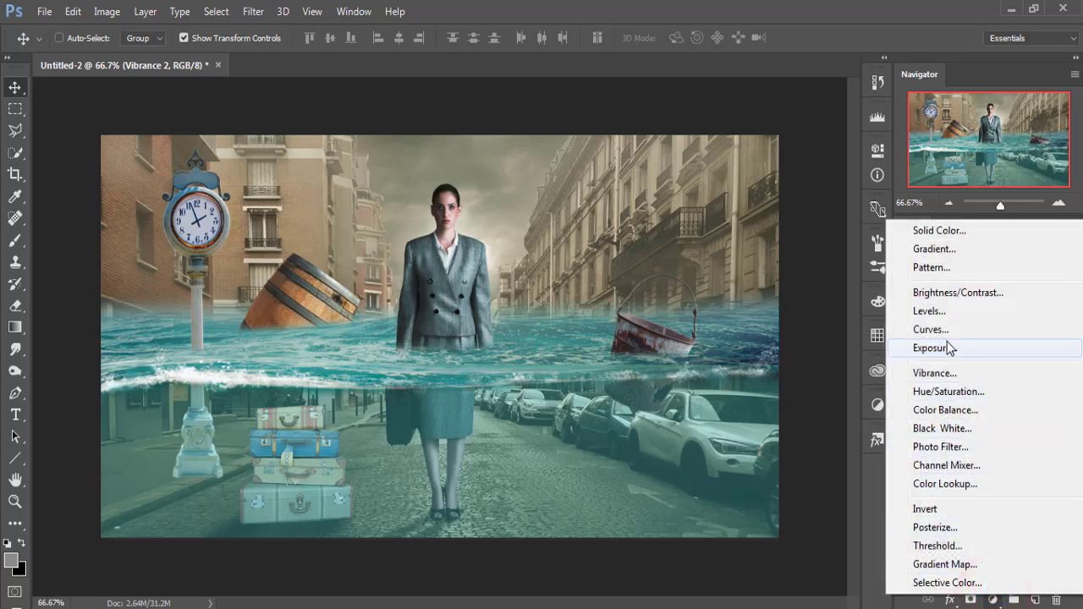
{"action": "left_click", "coordinate": [945, 293]}
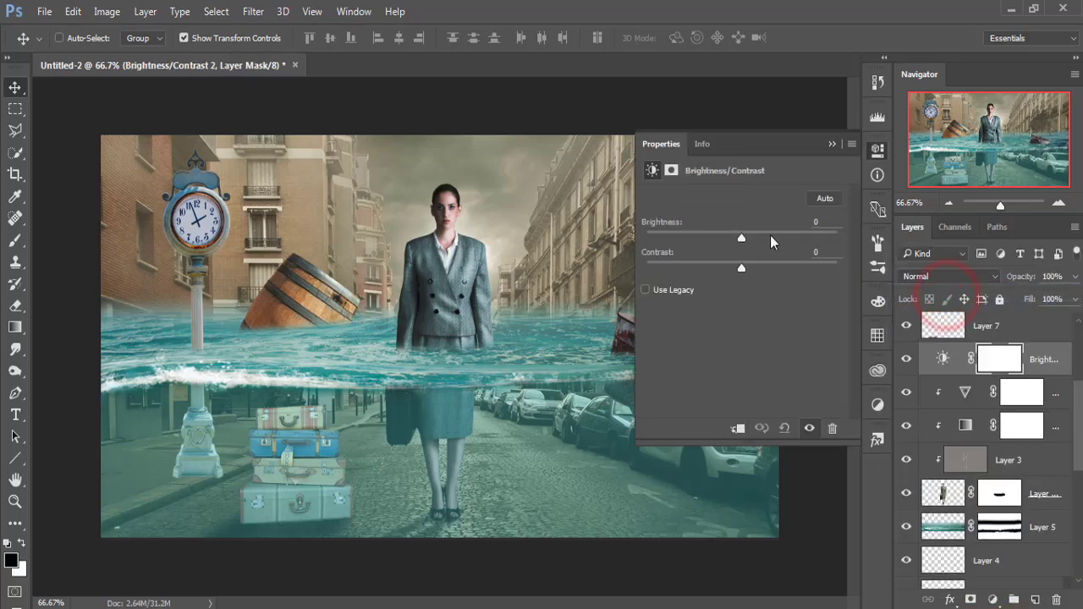
{"action": "left_click", "coordinate": [735, 430]}
{"action": "left_click_drag", "start_coordinate": [745, 237], "coordinate": [750, 239]}
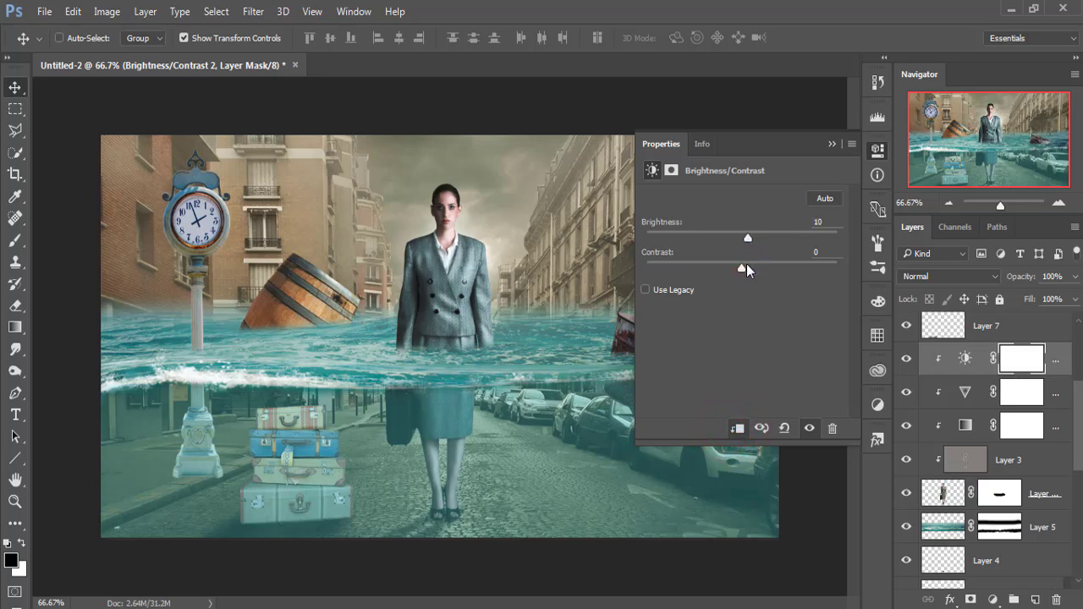
{"action": "mouse_move", "coordinate": [748, 265]}
{"action": "left_mouse_down"}
{"action": "mouse_move", "coordinate": [762, 265]}
{"action": "mouse_move", "coordinate": [717, 260]}
{"action": "left_mouse_up"}
{"action": "left_click", "coordinate": [830, 145]}
- Apply a Camera Raw Filter to Layer 2 copy with Blacks +55 and Shadows +70
{"action": "left_click", "coordinate": [1041, 495]}
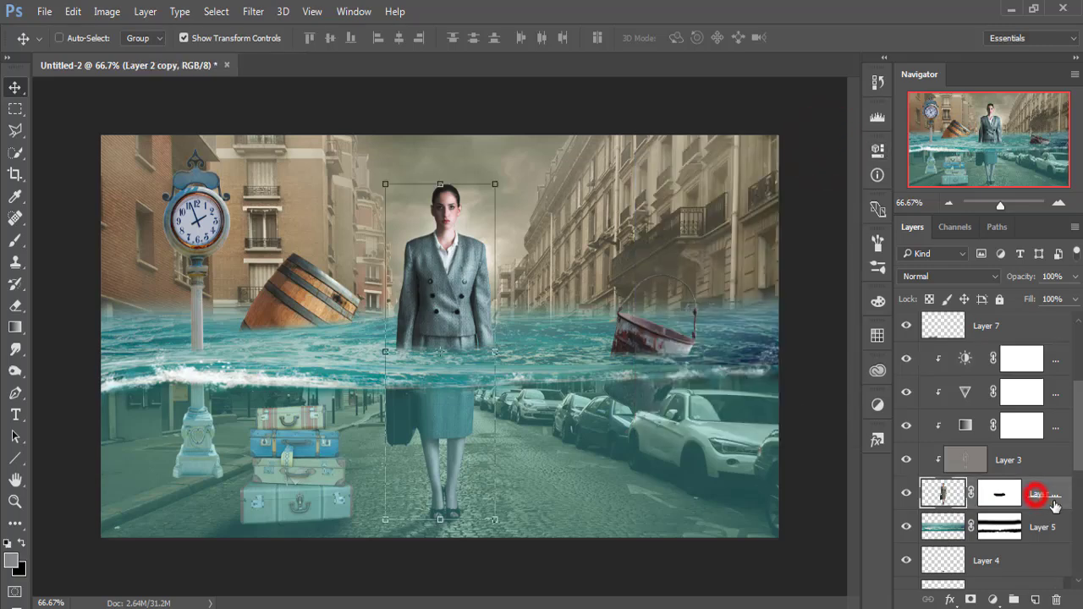
{"action": "left_click", "coordinate": [249, 12]}
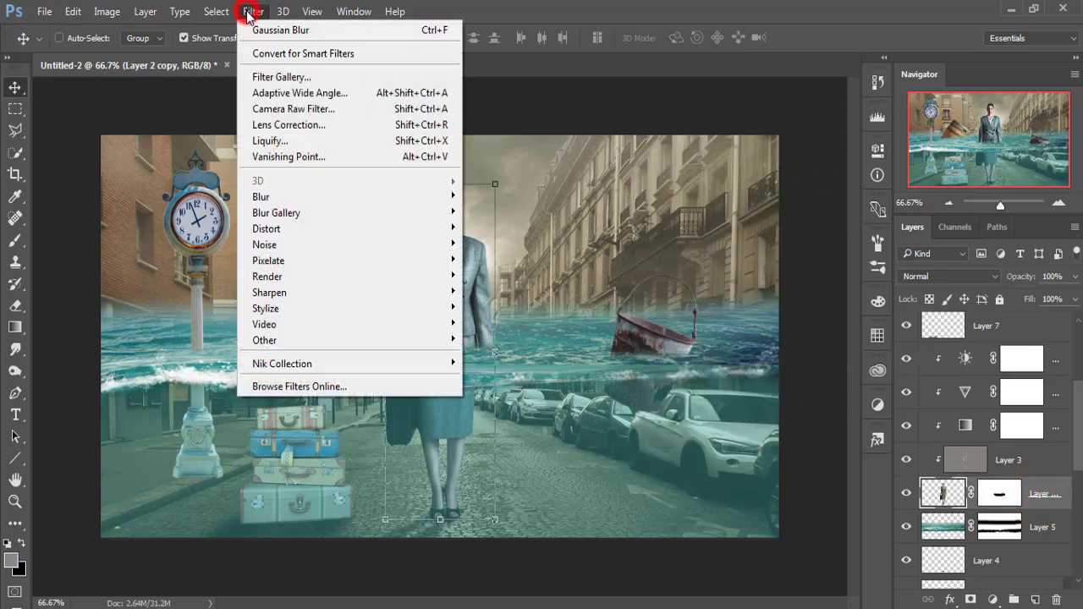
{"action": "left_click", "coordinate": [280, 109]}
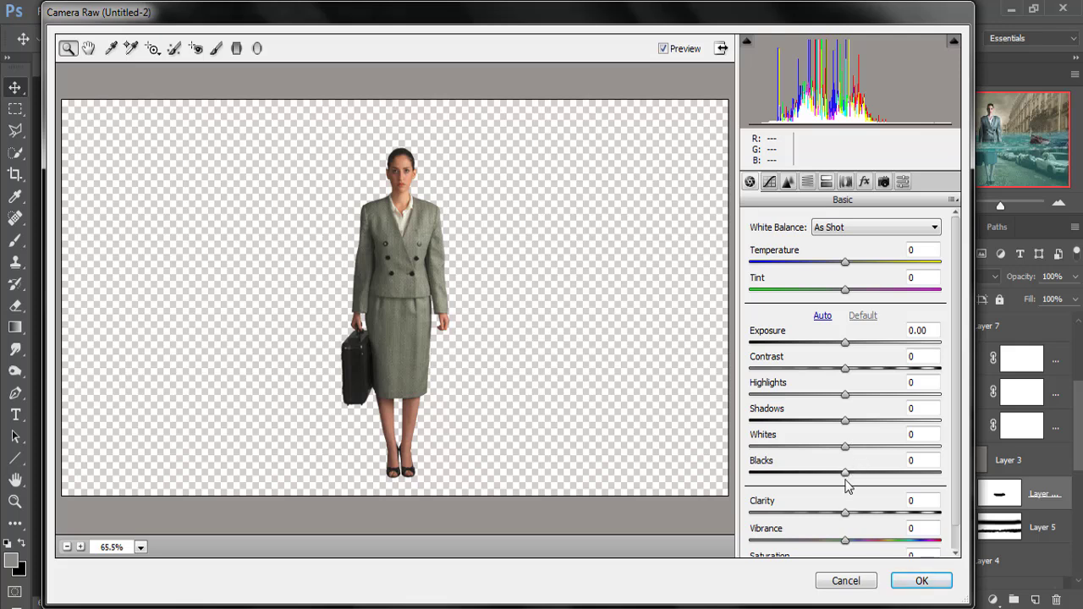
{"action": "left_click_drag", "start_coordinate": [846, 474], "coordinate": [897, 474]}
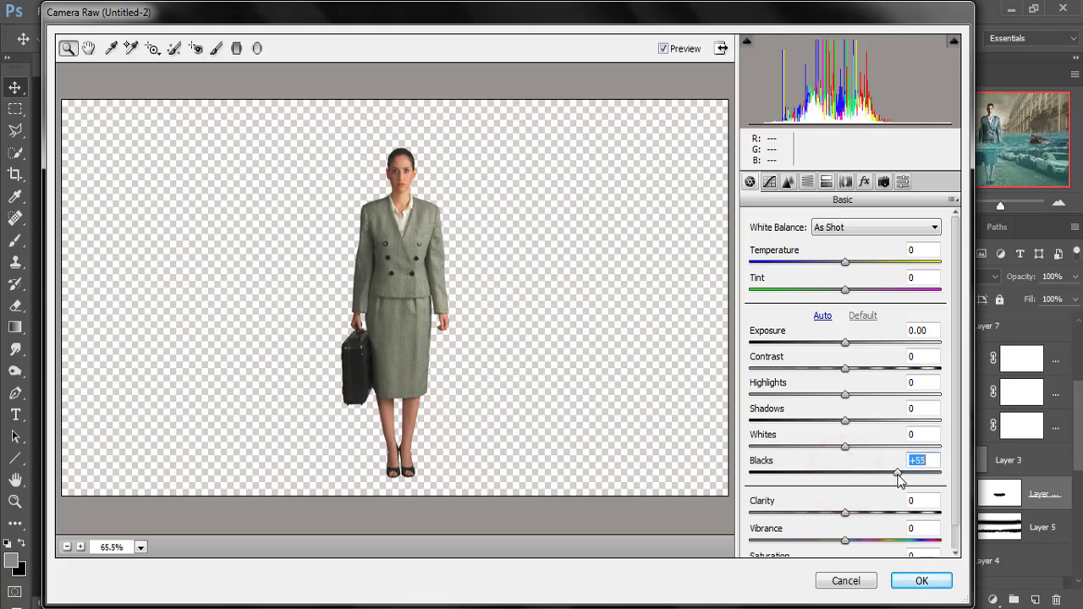
{"action": "mouse_move", "coordinate": [846, 422]}
{"action": "left_mouse_down"}
{"action": "mouse_move", "coordinate": [931, 421]}
{"action": "mouse_move", "coordinate": [914, 421]}
{"action": "left_mouse_up"}
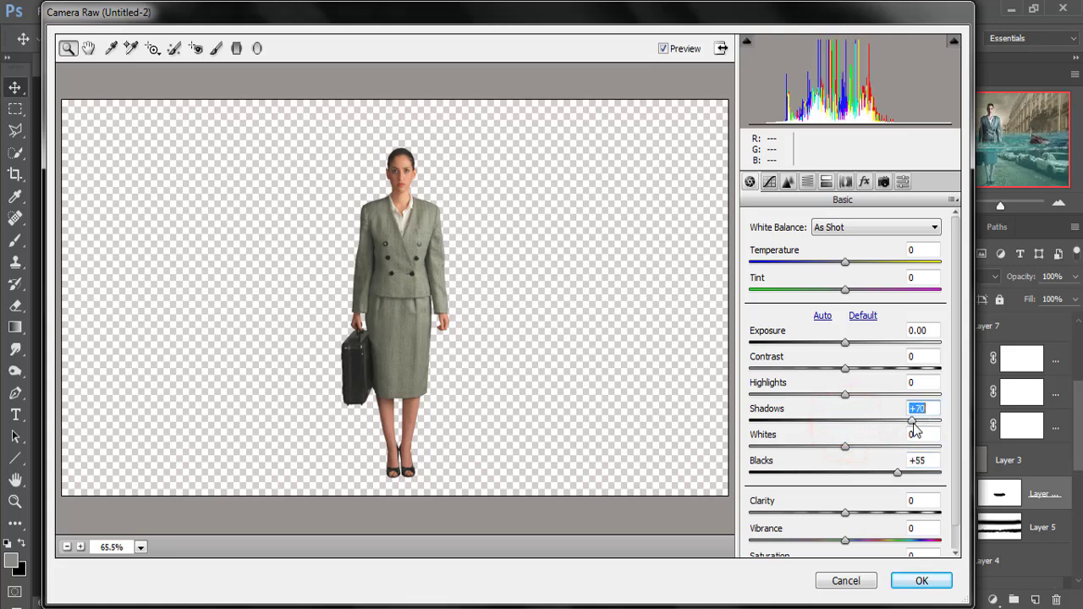
{"action": "left_click", "coordinate": [919, 582]}
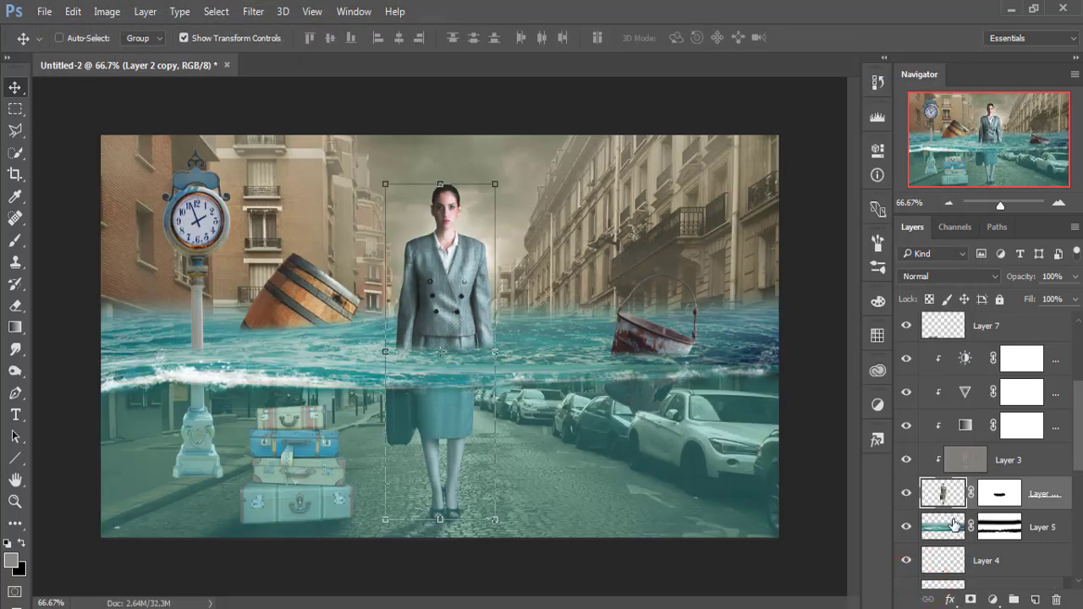
- Select Layer 8 and add a new empty Layer 14 above it
{"action": "scroll", "coordinate": [1079, 424], "scroll_direction": "up", "scroll_amount": 1}
{"action": "scroll", "coordinate": [1079, 424], "scroll_direction": "up", "scroll_amount": 4}
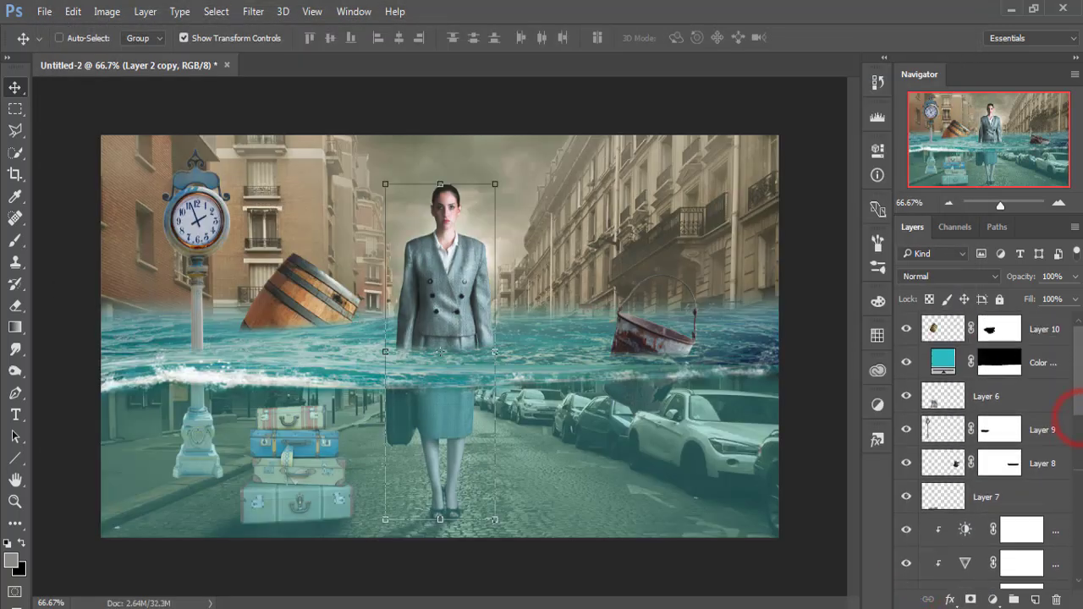
{"action": "left_click", "coordinate": [1052, 327]}
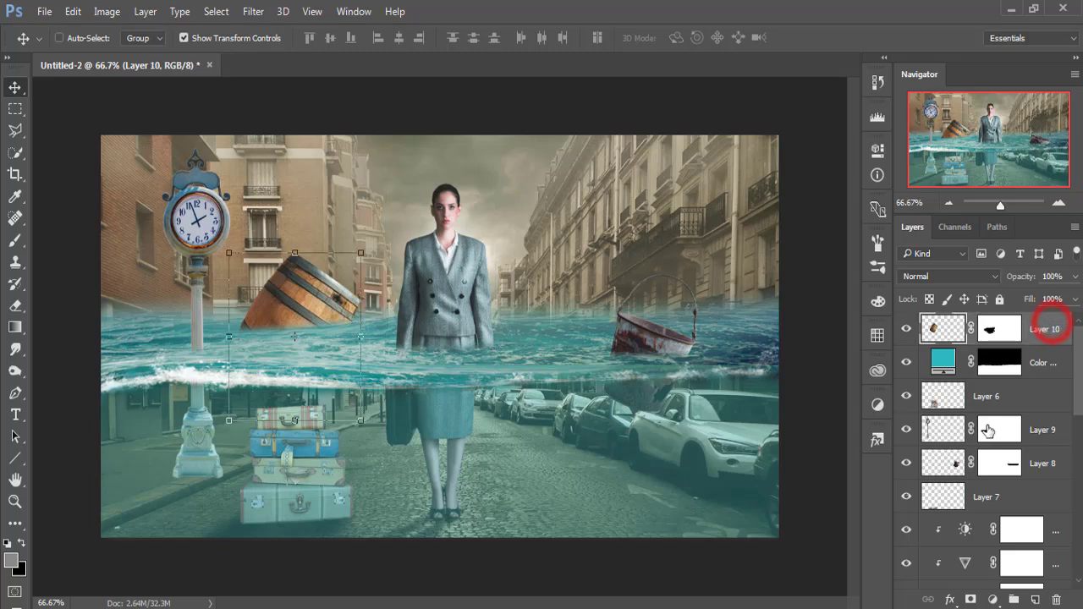
{"action": "left_click", "coordinate": [941, 434]}
{"action": "left_click", "coordinate": [1035, 465]}
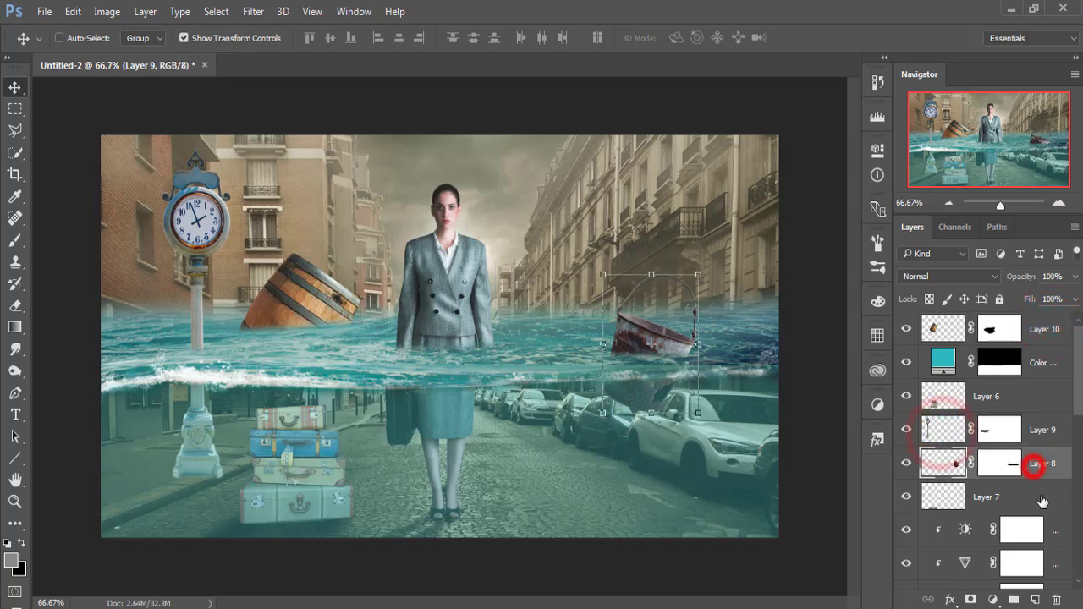
{"action": "left_click", "coordinate": [1035, 600]}
- Paint soft black shading at 12% opacity around the lamp-post's submerged base
{"action": "left_click", "coordinate": [10, 243]}
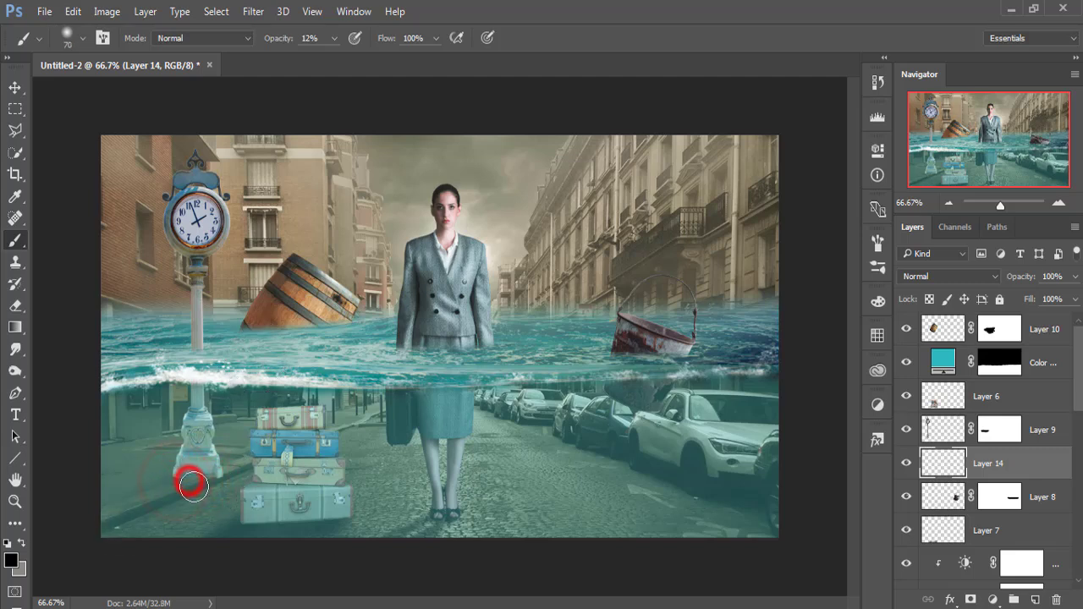
{"action": "left_click_drag", "start_coordinate": [193, 479], "coordinate": [187, 471]}
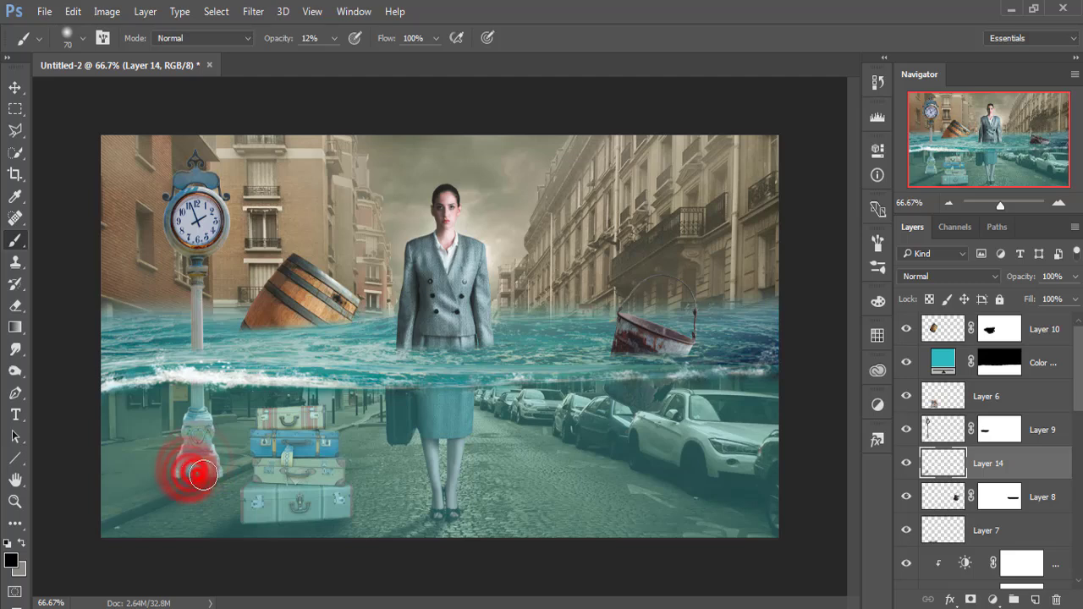
{"action": "left_click", "coordinate": [155, 498]}
{"action": "left_click", "coordinate": [189, 474]}
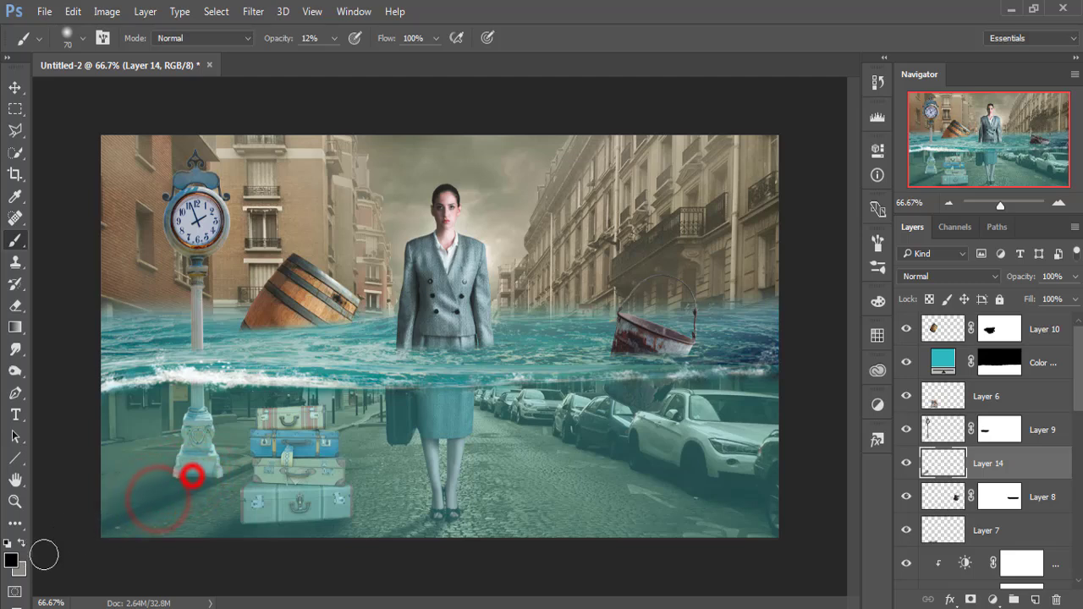
{"action": "left_click", "coordinate": [164, 491]}
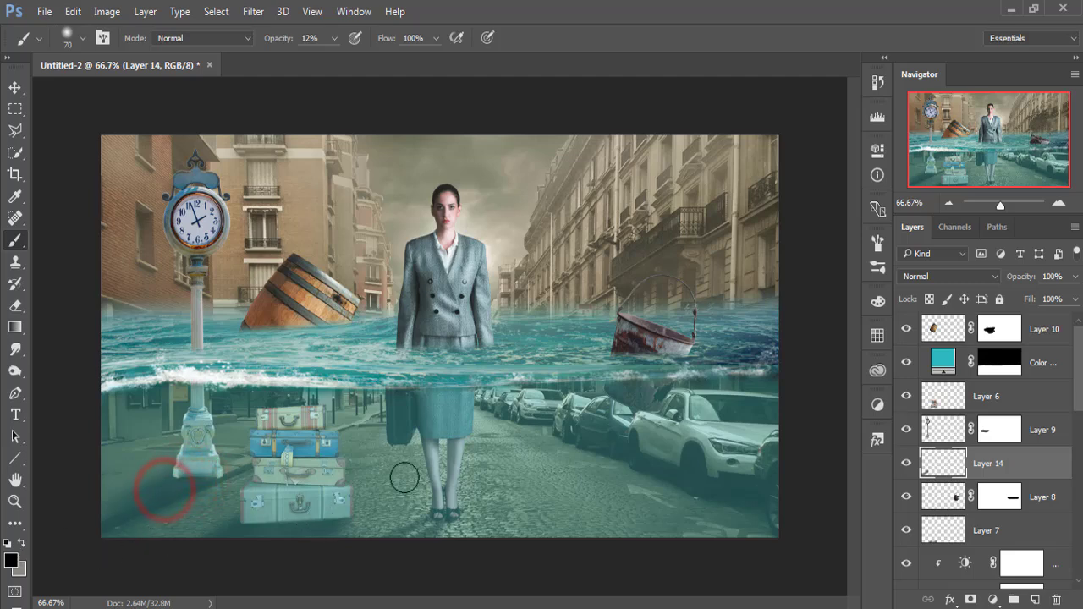
{"action": "left_click", "coordinate": [14, 87]}
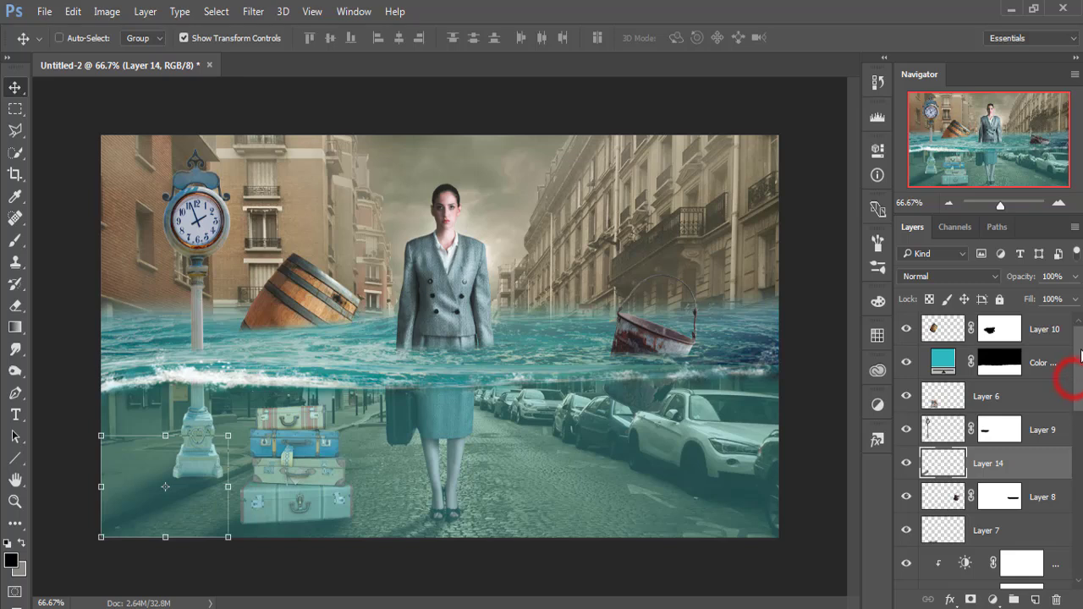
- Select the barrel Layer 10 and scroll through the layer stack to review it
{"action": "left_click", "coordinate": [1057, 335]}
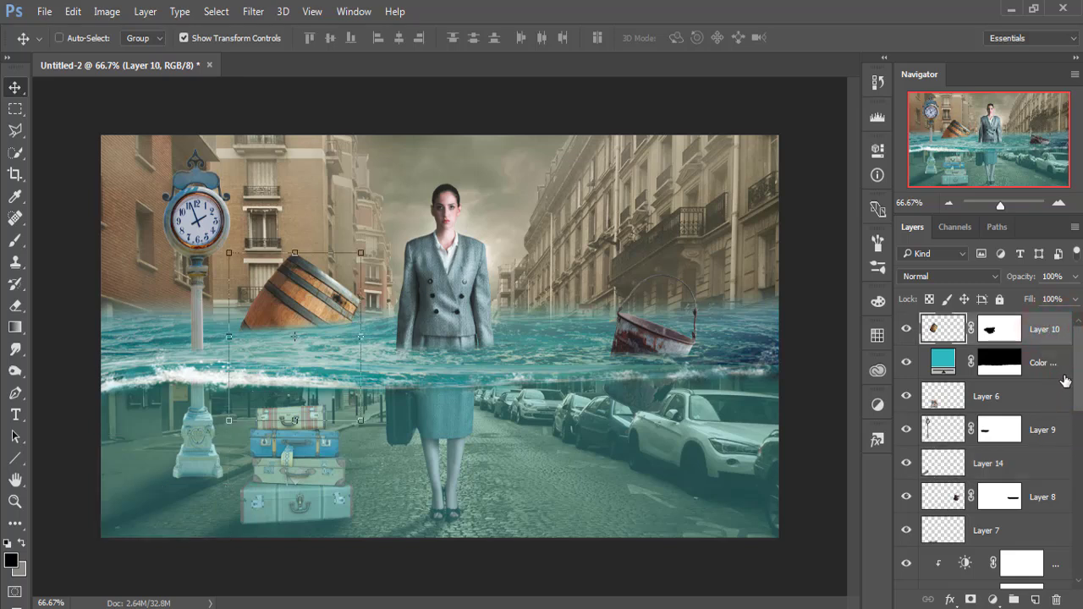
{"action": "left_click_drag", "start_coordinate": [1080, 389], "coordinate": [1080, 566]}
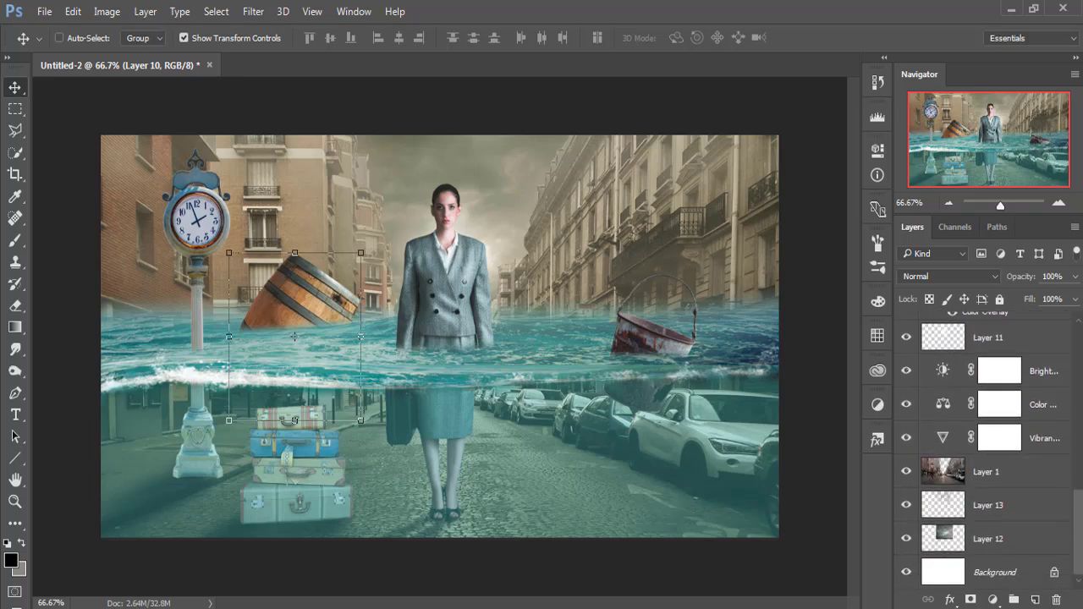
{"action": "scroll", "coordinate": [982, 449], "scroll_direction": "up", "scroll_amount": 2}
{"action": "scroll", "coordinate": [981, 449], "scroll_direction": "up", "scroll_amount": 2}
{"action": "scroll", "coordinate": [982, 449], "scroll_direction": "up", "scroll_amount": 2}
{"action": "scroll", "coordinate": [982, 449], "scroll_direction": "up", "scroll_amount": 2}
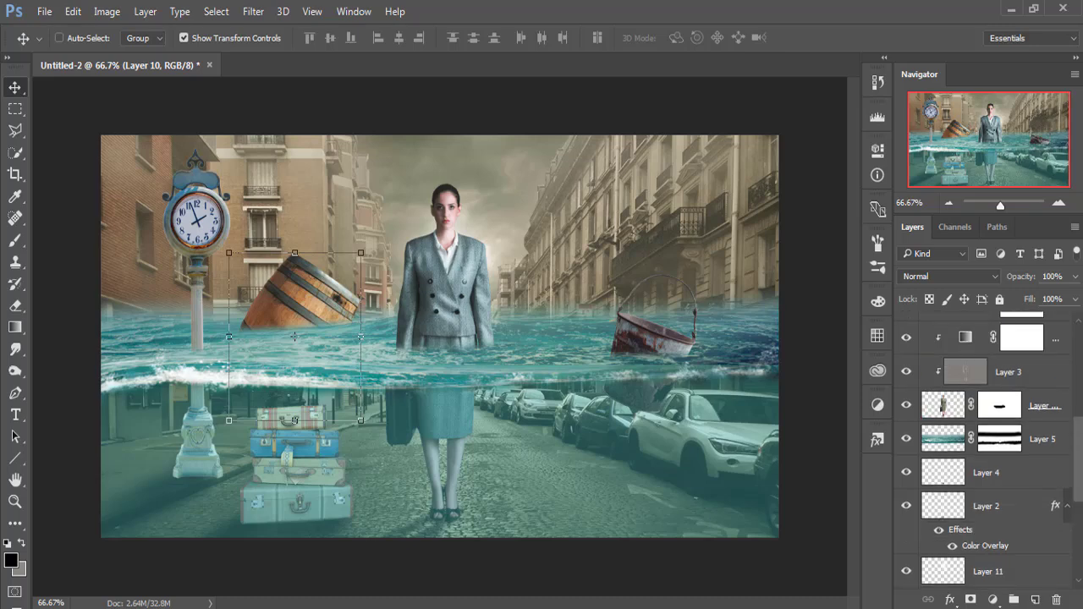
{"action": "scroll", "coordinate": [982, 449], "scroll_direction": "down", "scroll_amount": 6}
{"action": "scroll", "coordinate": [982, 449], "scroll_direction": "down", "scroll_amount": 2}
- Stamp all visible layers into a new merged Layer 15 at the top of the stack
{"action": "left_click", "coordinate": [1000, 472]}
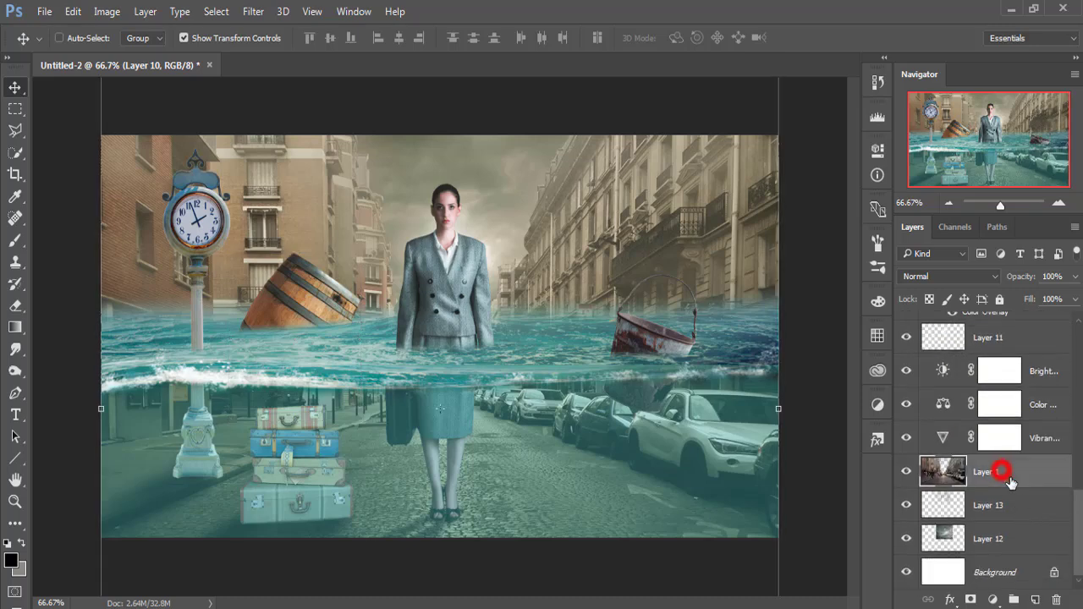
{"action": "left_click", "coordinate": [1079, 542]}
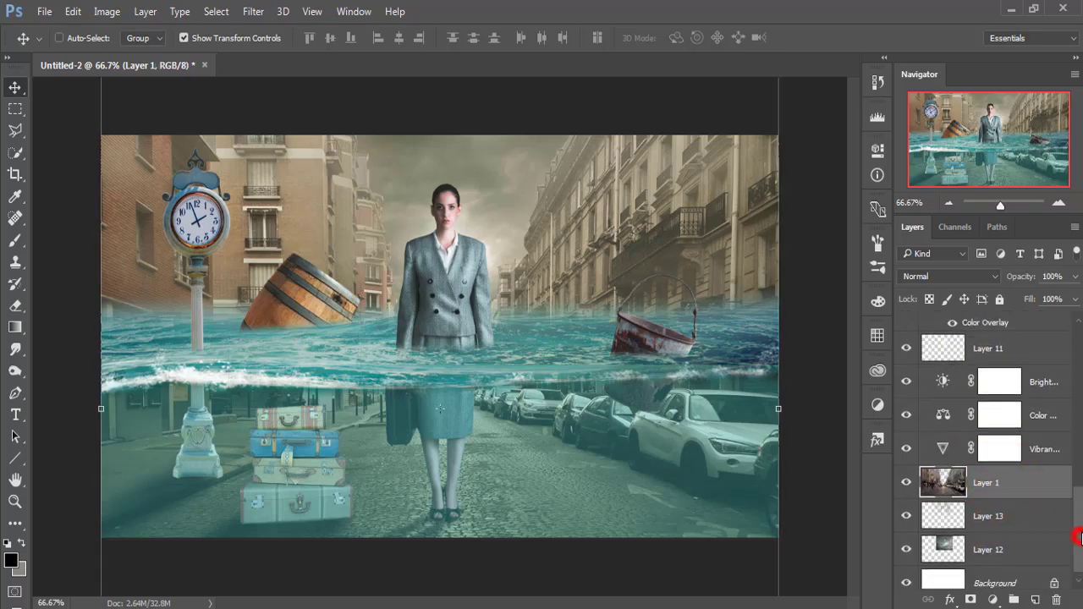
{"action": "left_click", "coordinate": [1050, 332]}
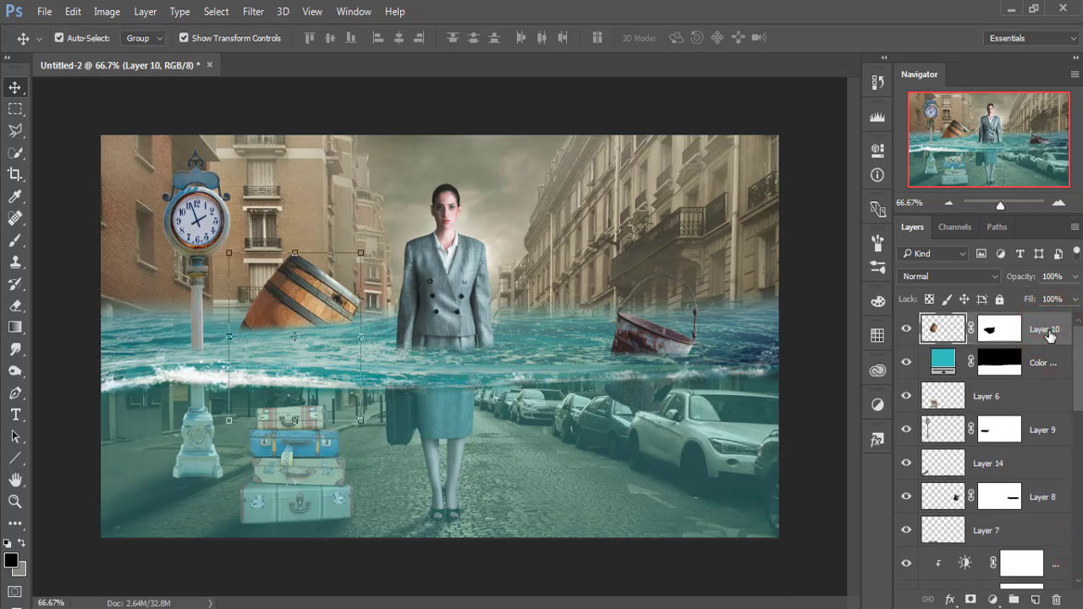
{"action": "key", "text": "ctrl+shift+alt+e"}
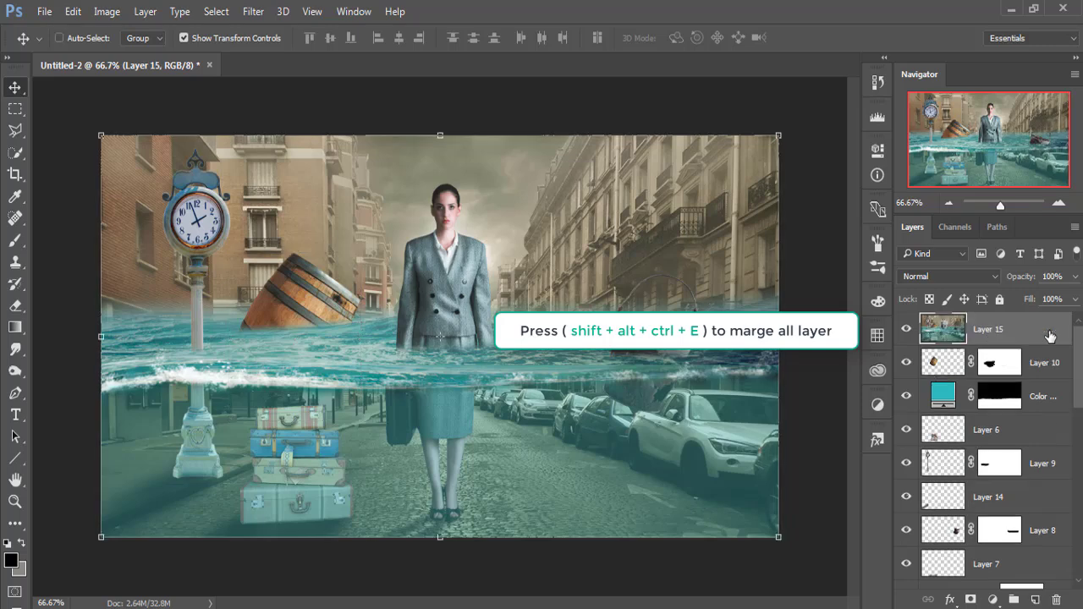
{"action": "left_click", "coordinate": [995, 600]}
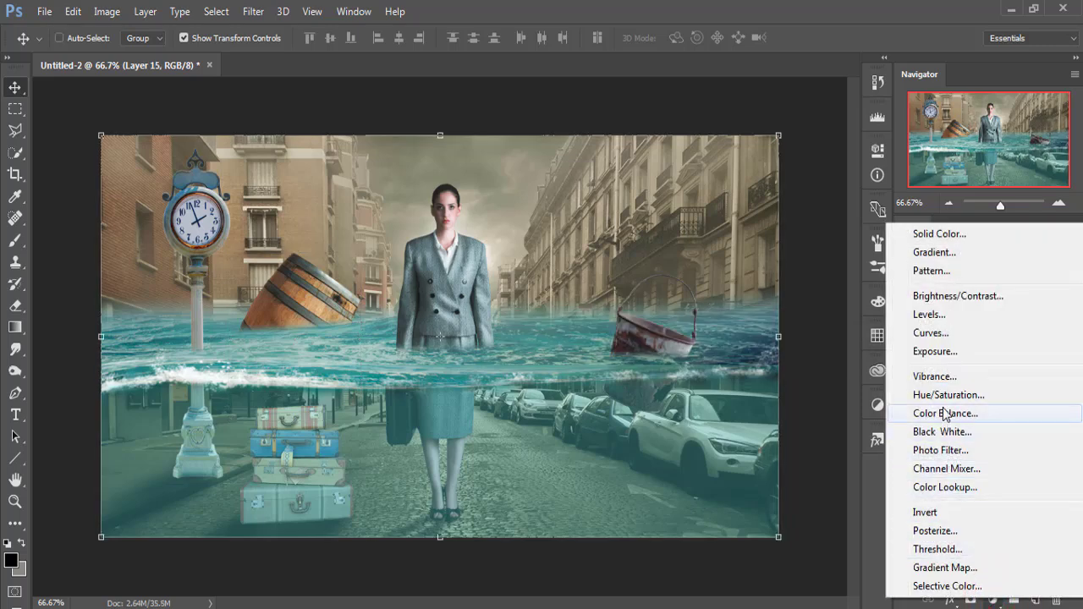
- Add a Selective Color adjustment on Cyans: Cyan +76, Magenta +12, Yellow +16, Black +52
{"action": "left_click", "coordinate": [947, 586]}
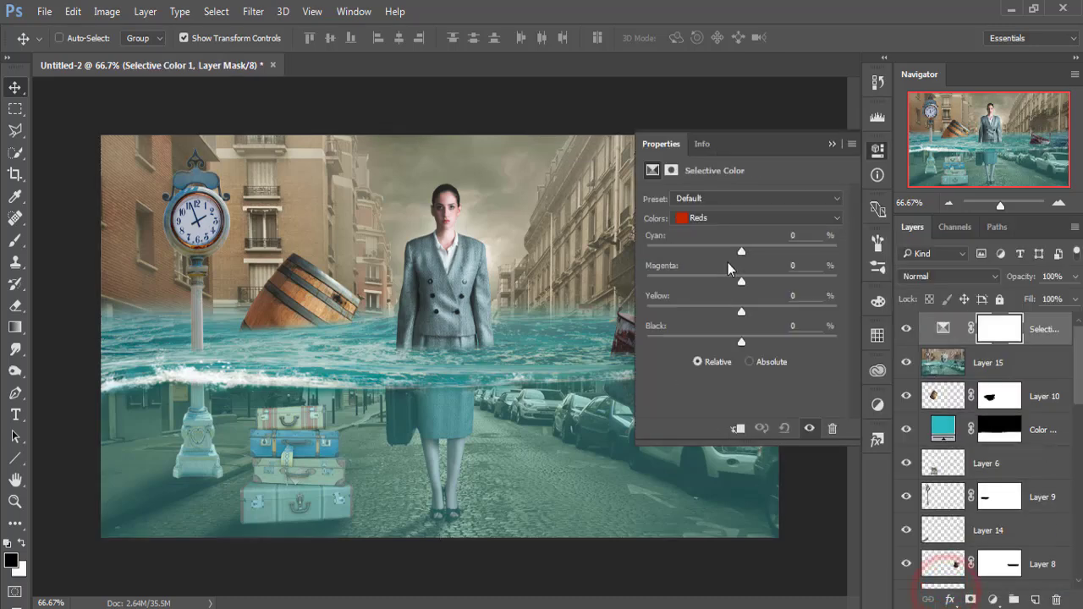
{"action": "left_click", "coordinate": [733, 219]}
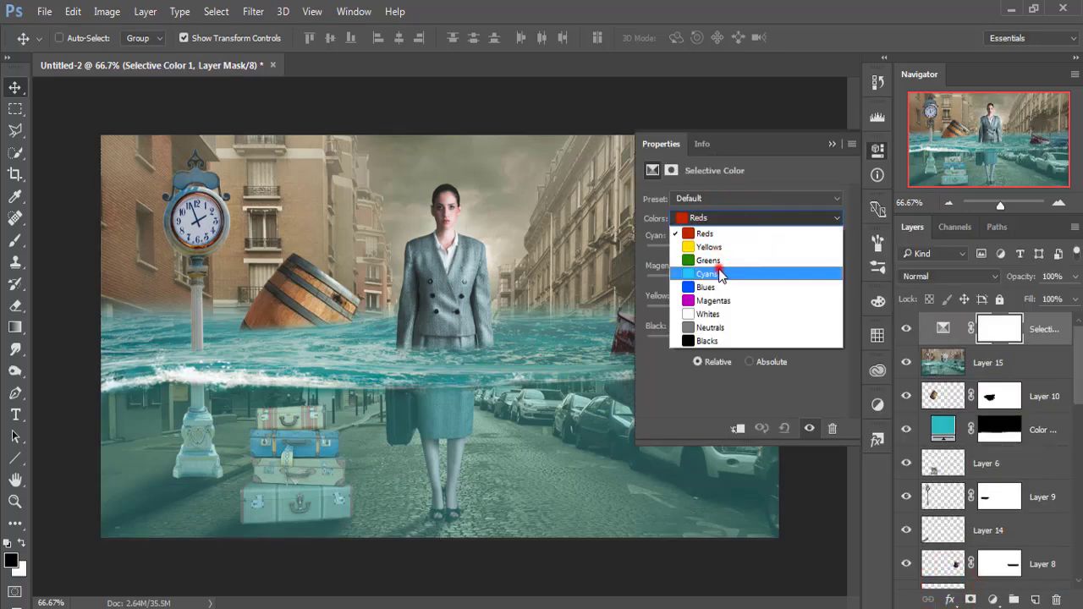
{"action": "left_click", "coordinate": [718, 269]}
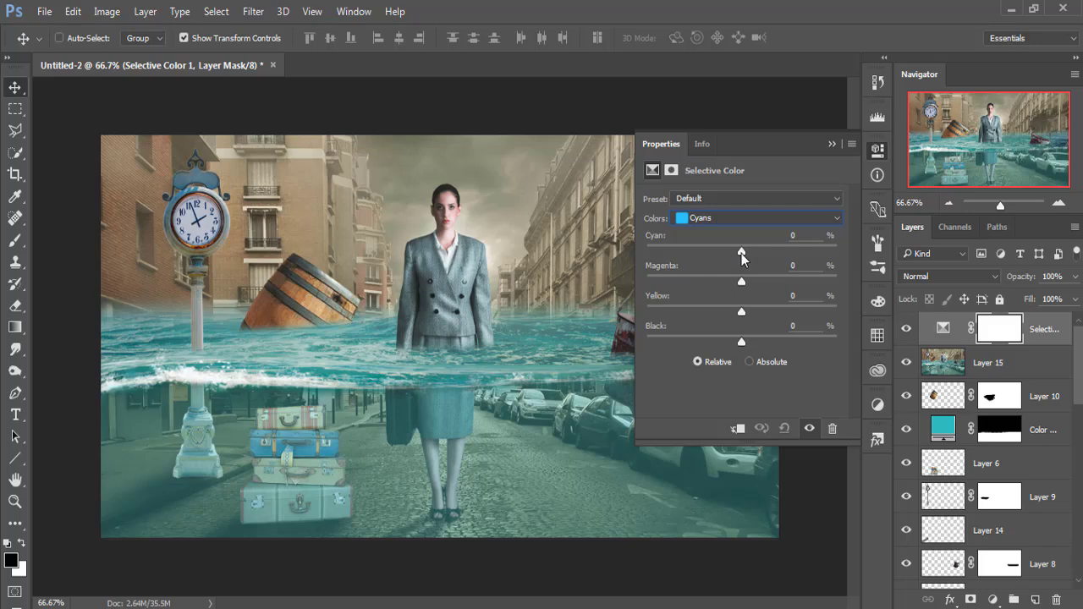
{"action": "left_click_drag", "start_coordinate": [742, 253], "coordinate": [794, 255]}
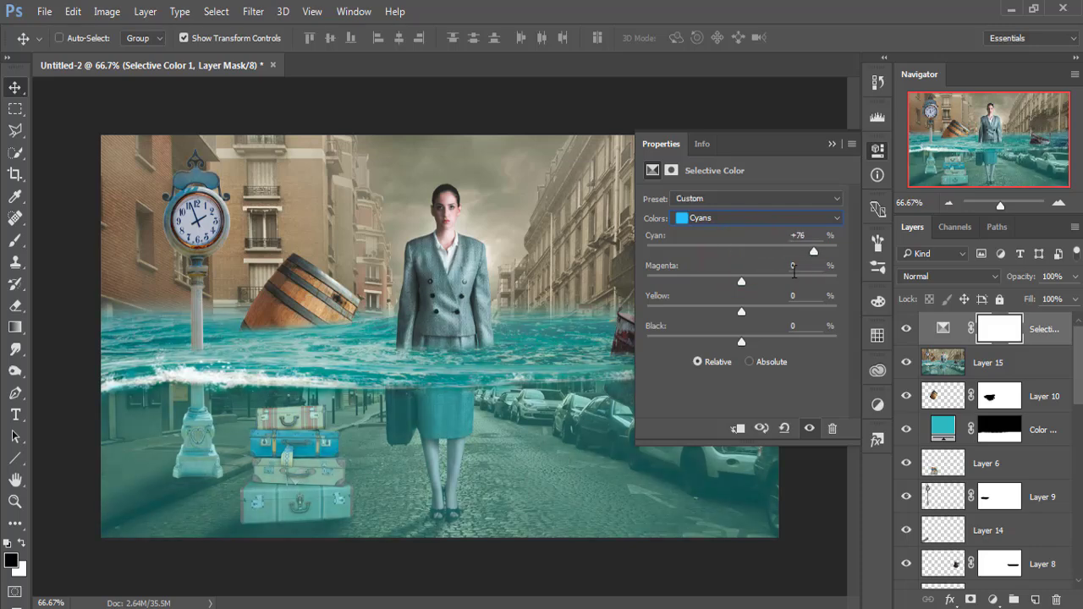
{"action": "mouse_move", "coordinate": [741, 282]}
{"action": "left_mouse_down"}
{"action": "mouse_move", "coordinate": [807, 283]}
{"action": "mouse_move", "coordinate": [759, 274]}
{"action": "left_mouse_up"}
{"action": "mouse_move", "coordinate": [742, 311]}
{"action": "left_mouse_down"}
{"action": "mouse_move", "coordinate": [802, 309]}
{"action": "mouse_move", "coordinate": [757, 305]}
{"action": "left_mouse_up"}
{"action": "mouse_move", "coordinate": [739, 344]}
{"action": "left_mouse_down"}
{"action": "mouse_move", "coordinate": [682, 341]}
{"action": "mouse_move", "coordinate": [764, 345]}
{"action": "left_mouse_up"}
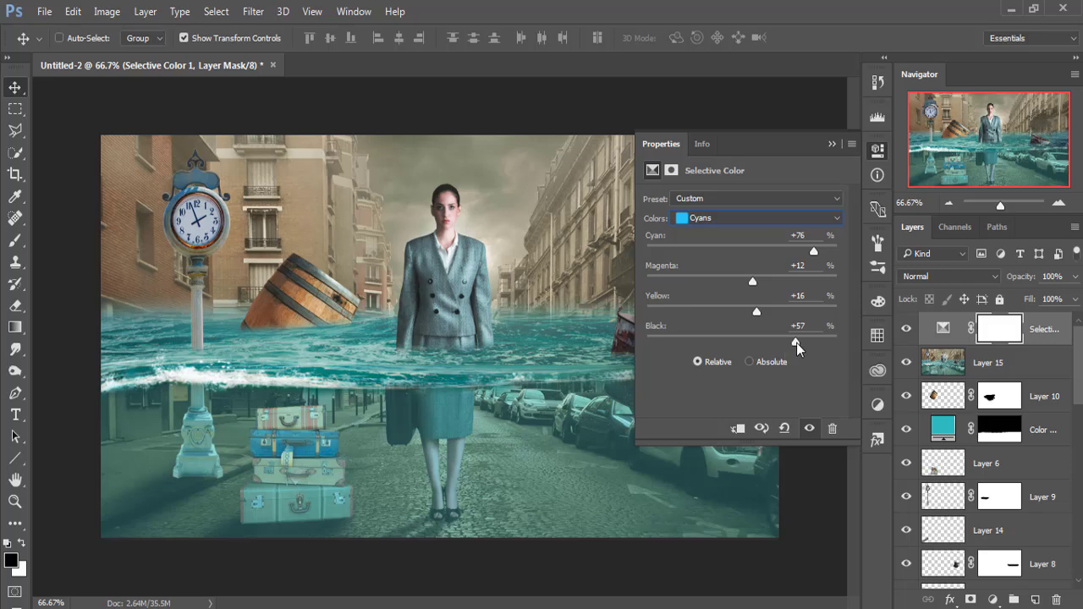
{"action": "left_click_drag", "start_coordinate": [797, 343], "coordinate": [792, 345]}
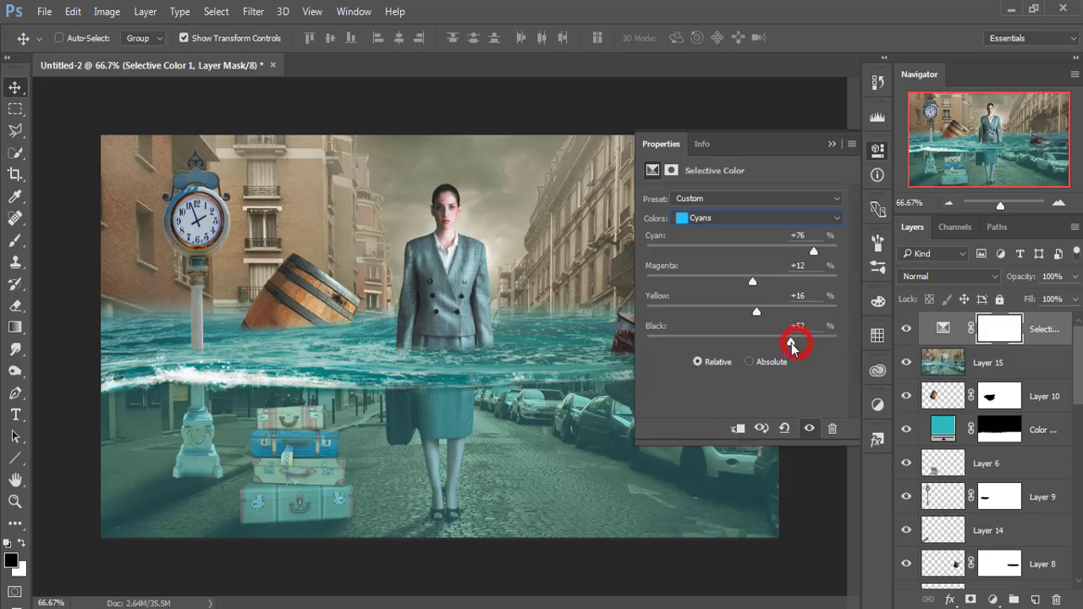
{"action": "left_click", "coordinate": [832, 145]}
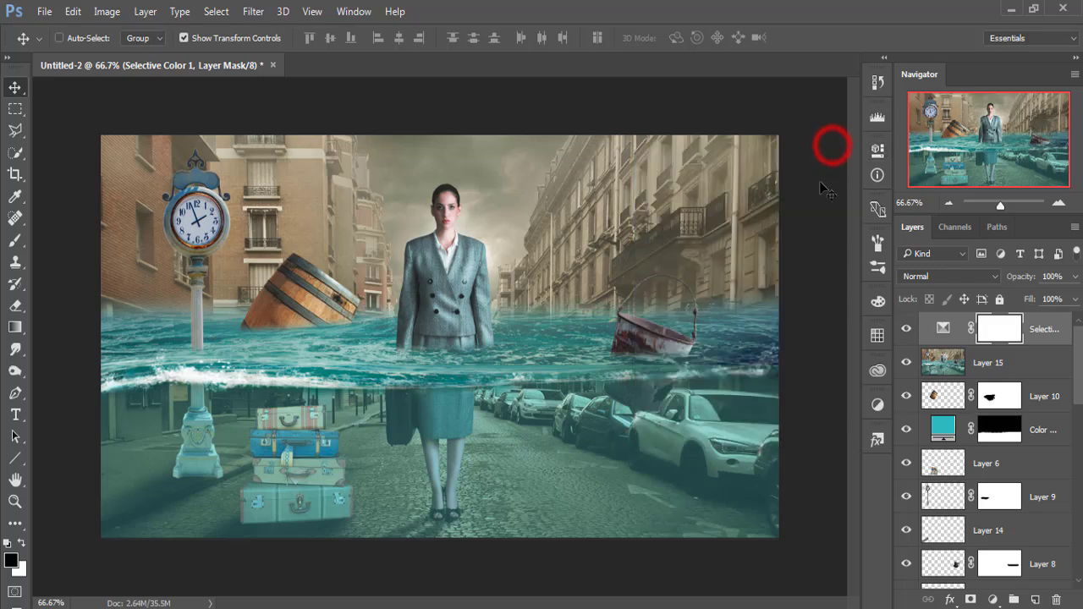
{"action": "left_click", "coordinate": [1042, 327]}
{"action": "left_click", "coordinate": [995, 600]}
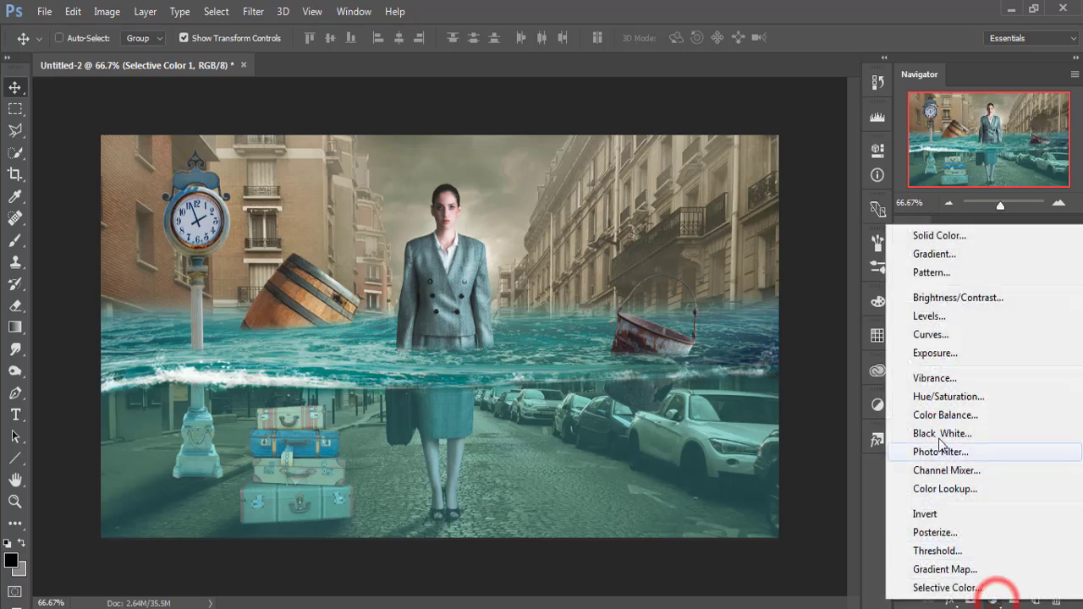
- Add a Color Balance adjustment with midtones Red +5 and Blue +18, then merge visible into Layer 16
{"action": "left_click", "coordinate": [944, 419]}
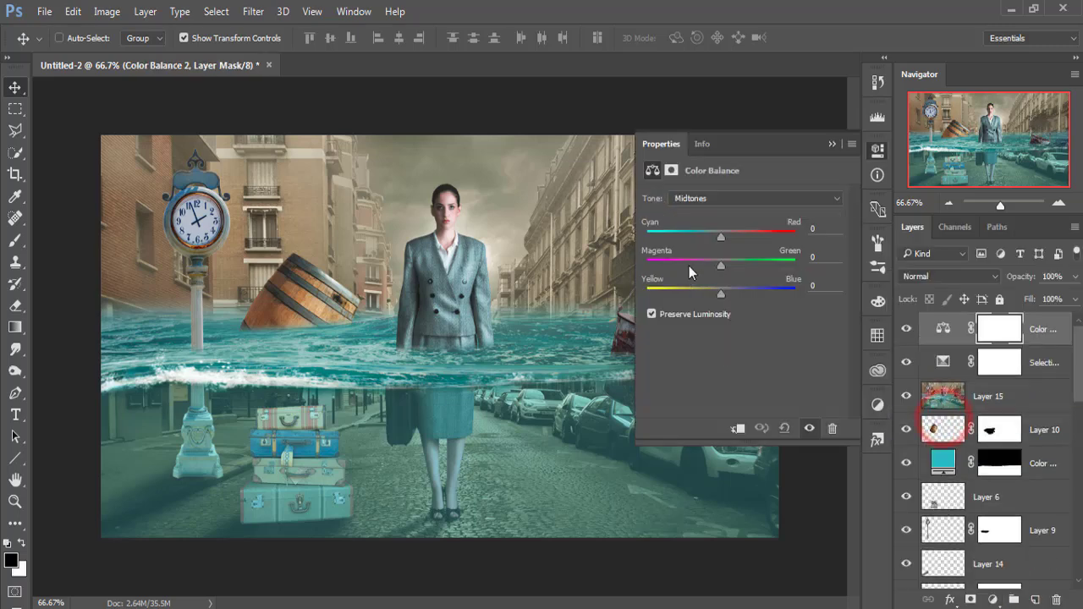
{"action": "left_click", "coordinate": [720, 235]}
{"action": "left_click_drag", "start_coordinate": [721, 293], "coordinate": [735, 296]}
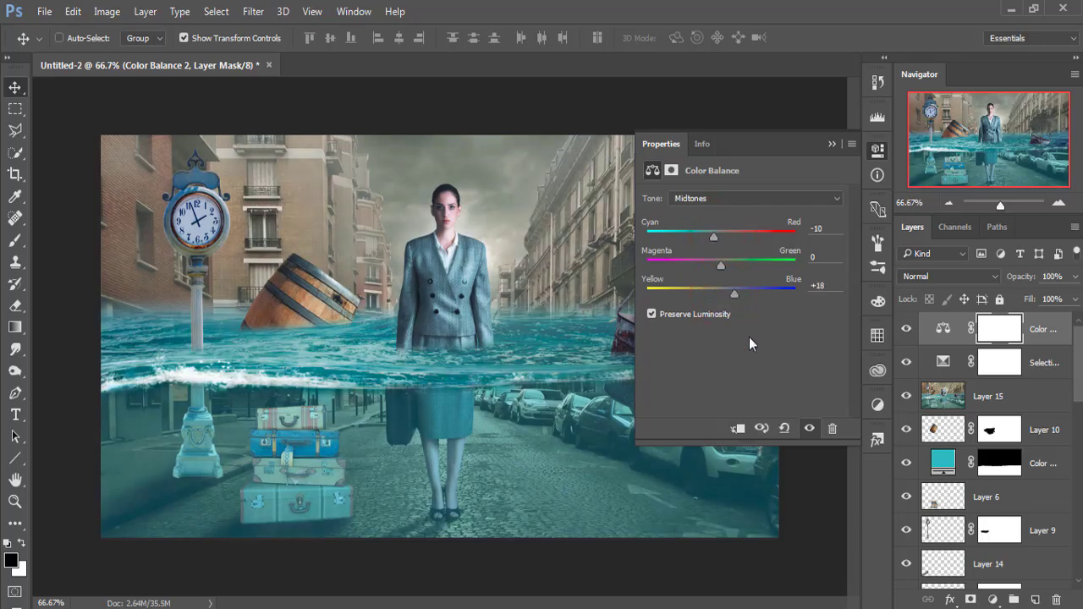
{"action": "mouse_move", "coordinate": [715, 237]}
{"action": "left_mouse_down"}
{"action": "mouse_move", "coordinate": [741, 238]}
{"action": "mouse_move", "coordinate": [727, 238]}
{"action": "left_mouse_up"}
{"action": "left_click", "coordinate": [830, 144]}
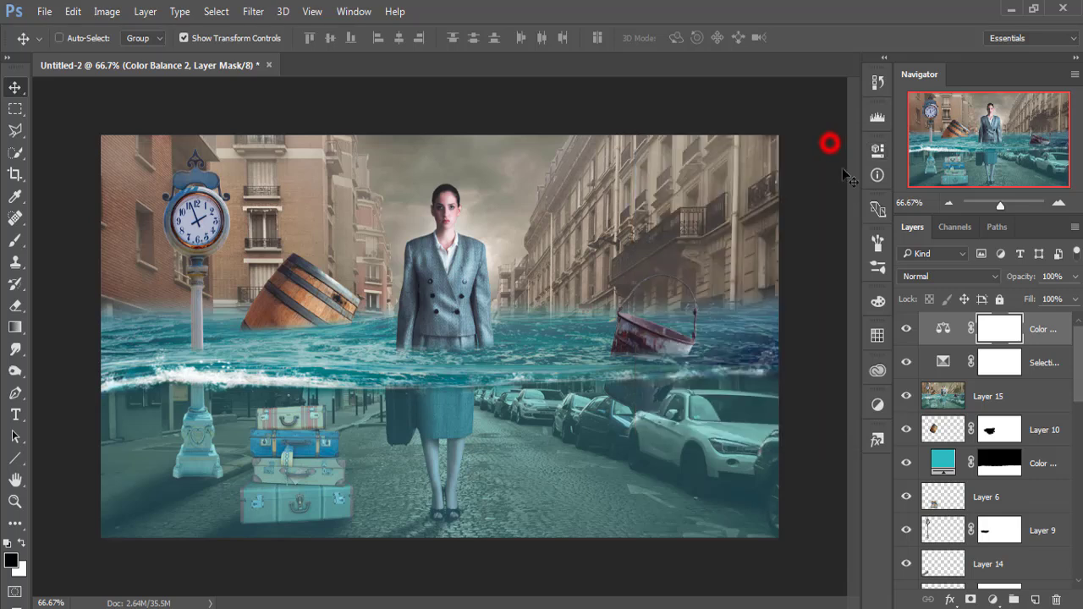
{"action": "left_click", "coordinate": [1048, 329]}
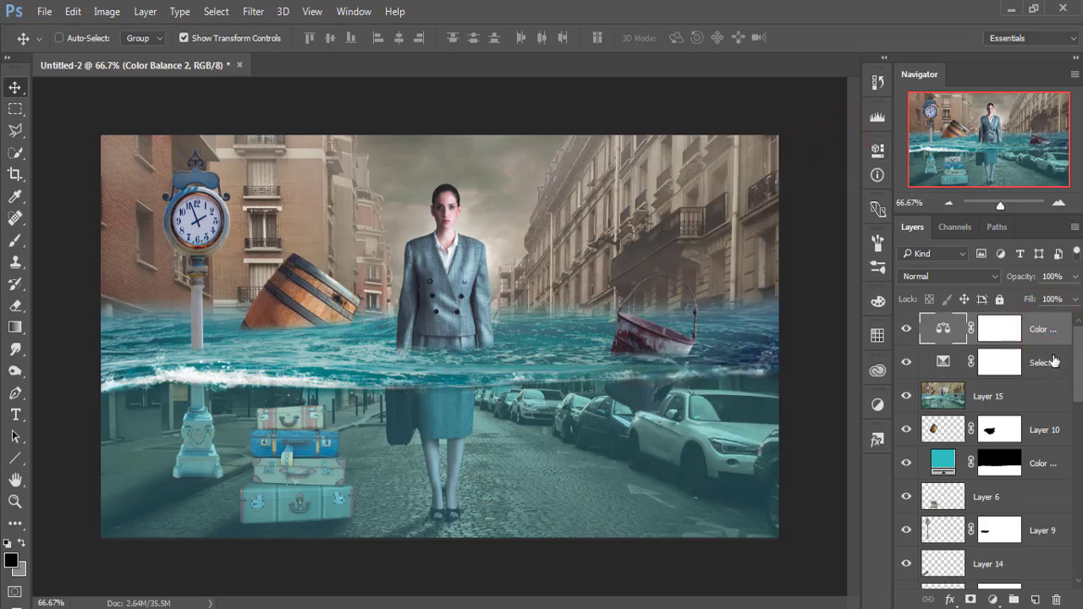
{"action": "key", "text": "ctrl"}
- Stamp visible layers into Layer 16 and give it Camera Raw temperature -11 with slightly higher vibrance
{"action": "key", "text": "ctrl+alt+shift+e"}
{"action": "left_click", "coordinate": [1048, 330]}
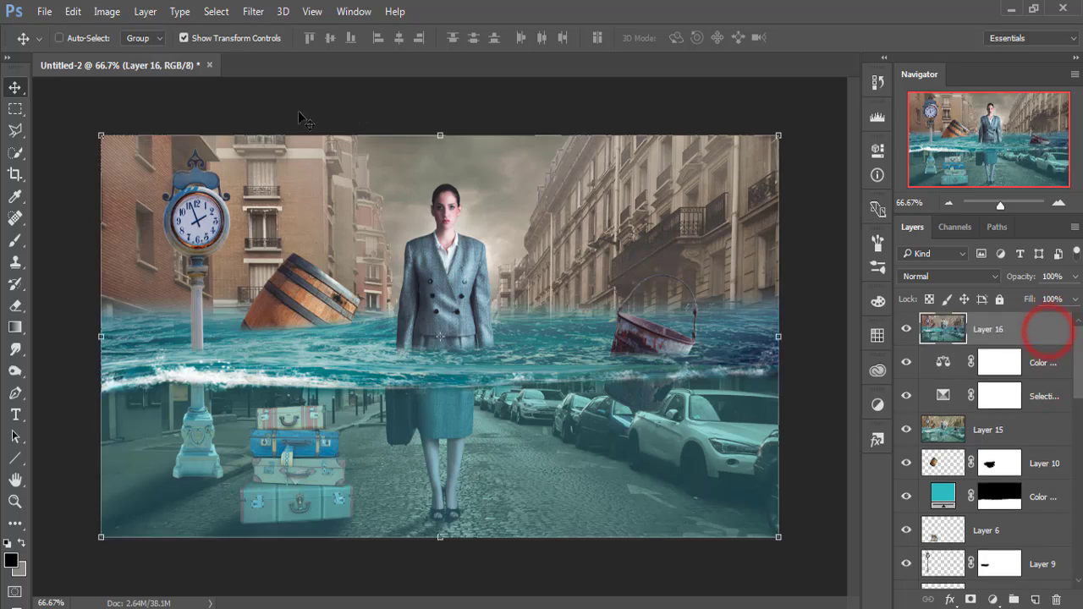
{"action": "left_click", "coordinate": [254, 11]}
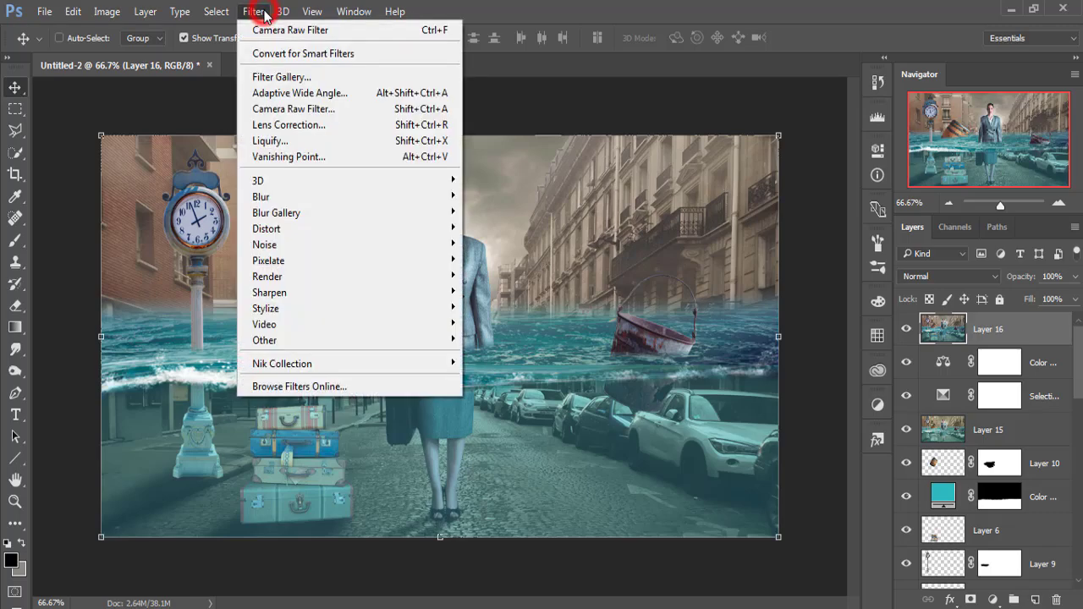
{"action": "left_click", "coordinate": [306, 111]}
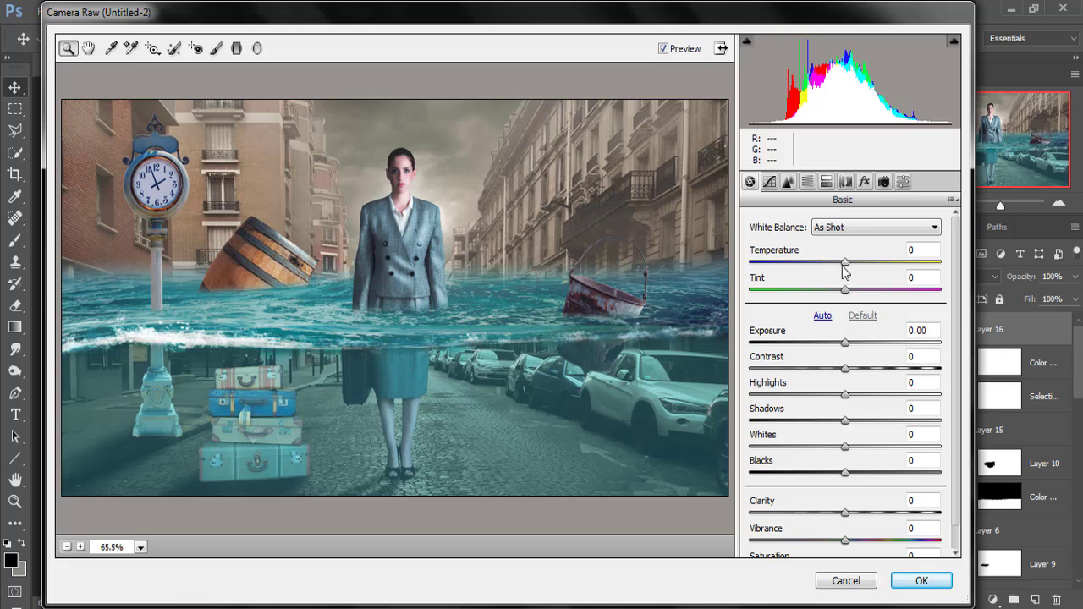
{"action": "left_click_drag", "start_coordinate": [845, 264], "coordinate": [837, 265]}
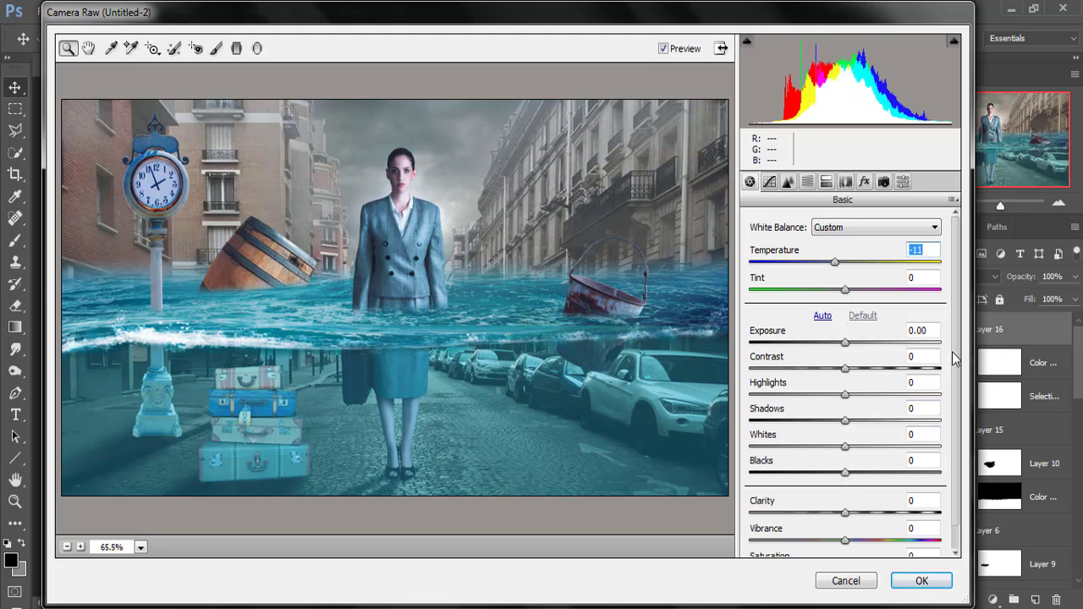
{"action": "left_click_drag", "start_coordinate": [954, 360], "coordinate": [954, 385]}
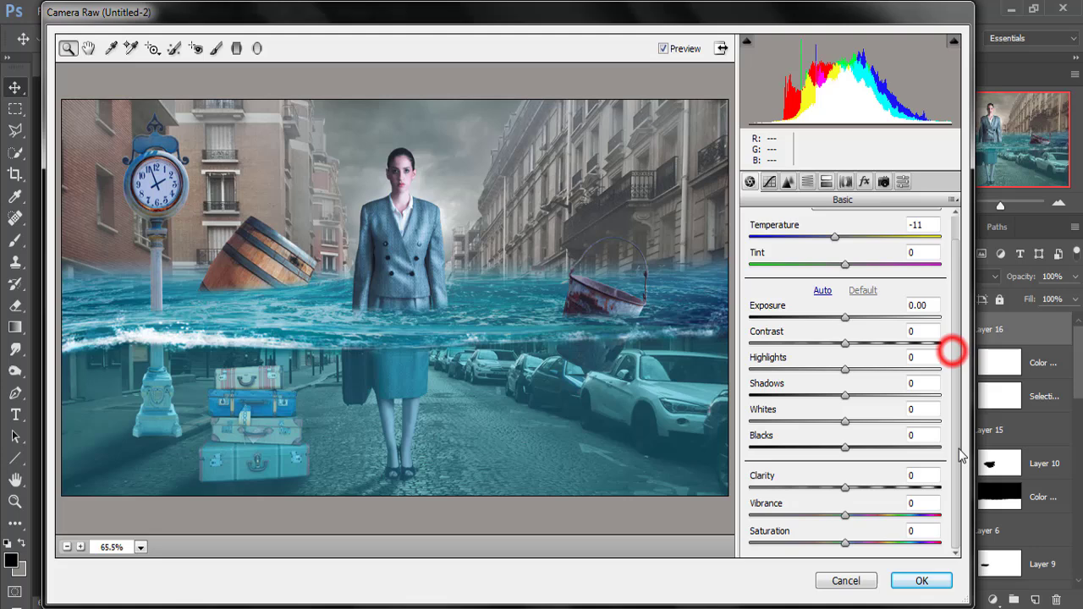
{"action": "left_click", "coordinate": [845, 546]}
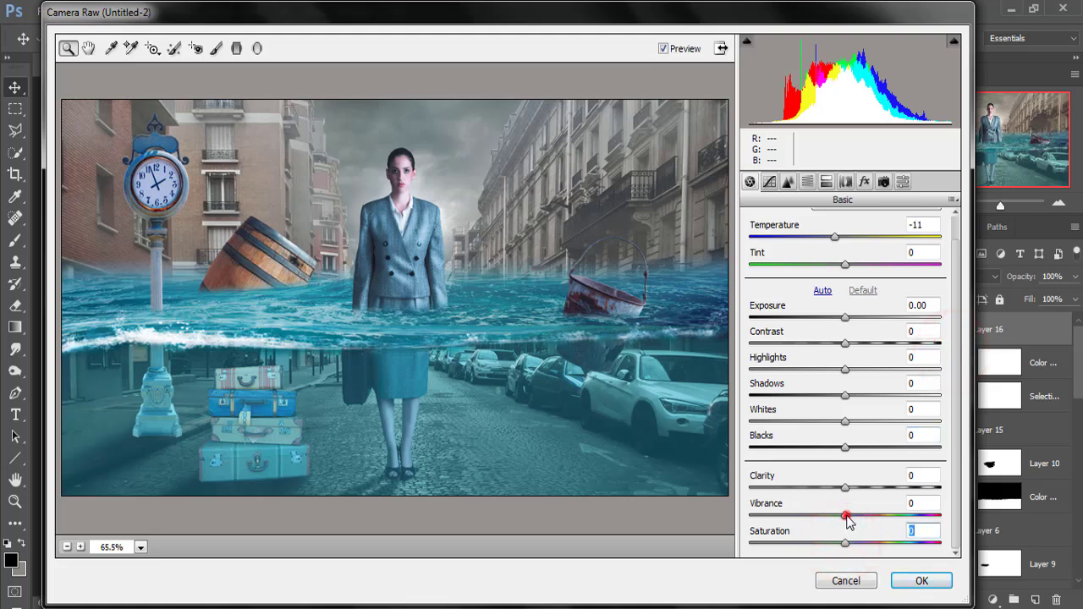
{"action": "left_click_drag", "start_coordinate": [848, 515], "coordinate": [855, 515]}
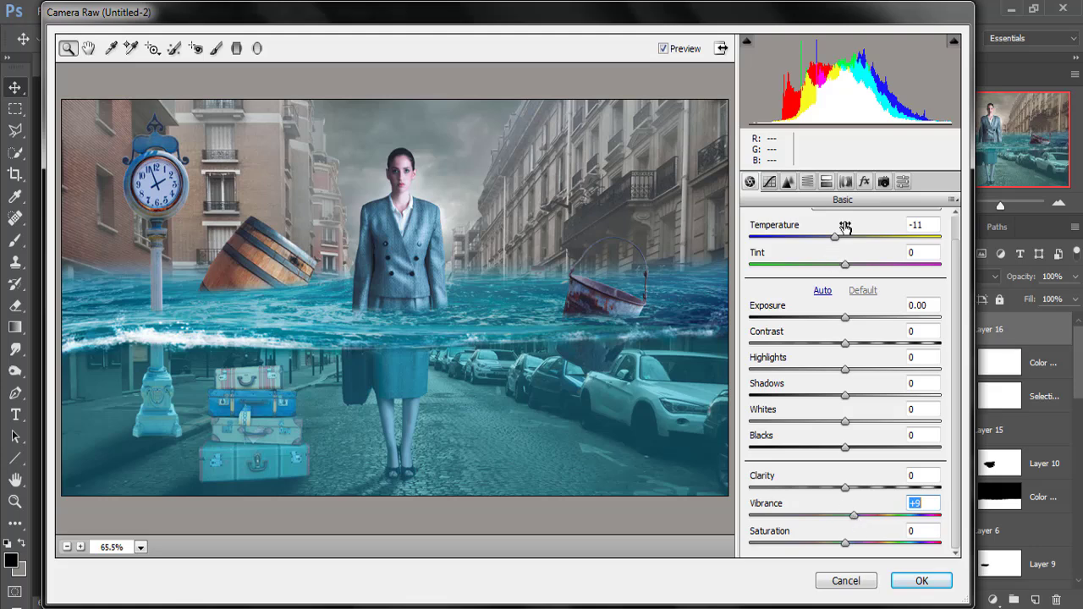
- Tint the highlights teal with split-toning hue 177 and shift the Aquas hue to -51
{"action": "left_click", "coordinate": [826, 181]}
{"action": "left_click_drag", "start_coordinate": [756, 245], "coordinate": [851, 262]}
{"action": "left_click_drag", "start_coordinate": [756, 276], "coordinate": [766, 282]}
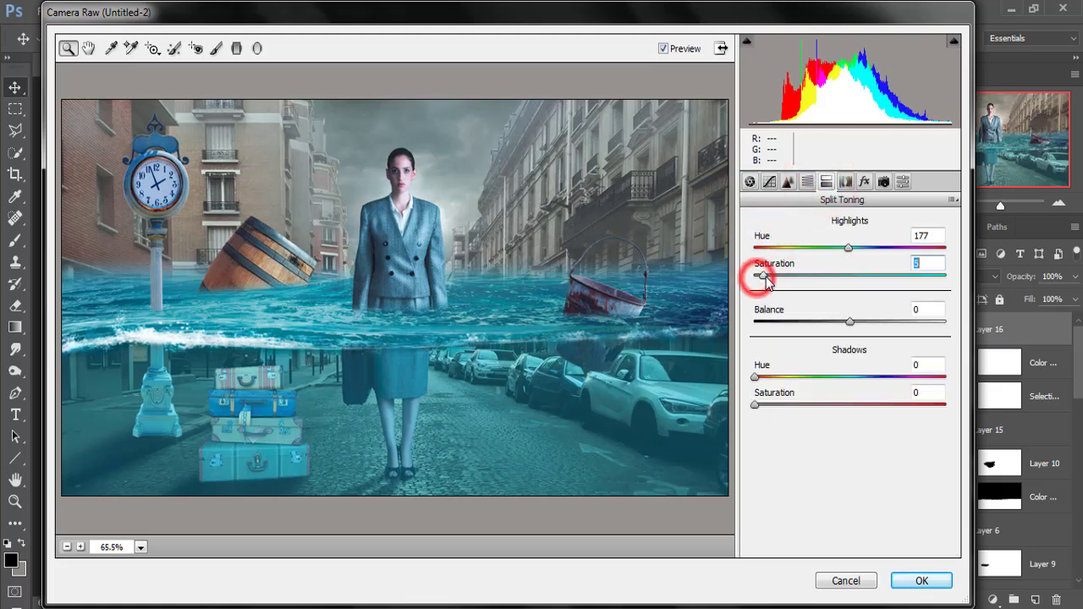
{"action": "left_click_drag", "start_coordinate": [757, 404], "coordinate": [776, 405]}
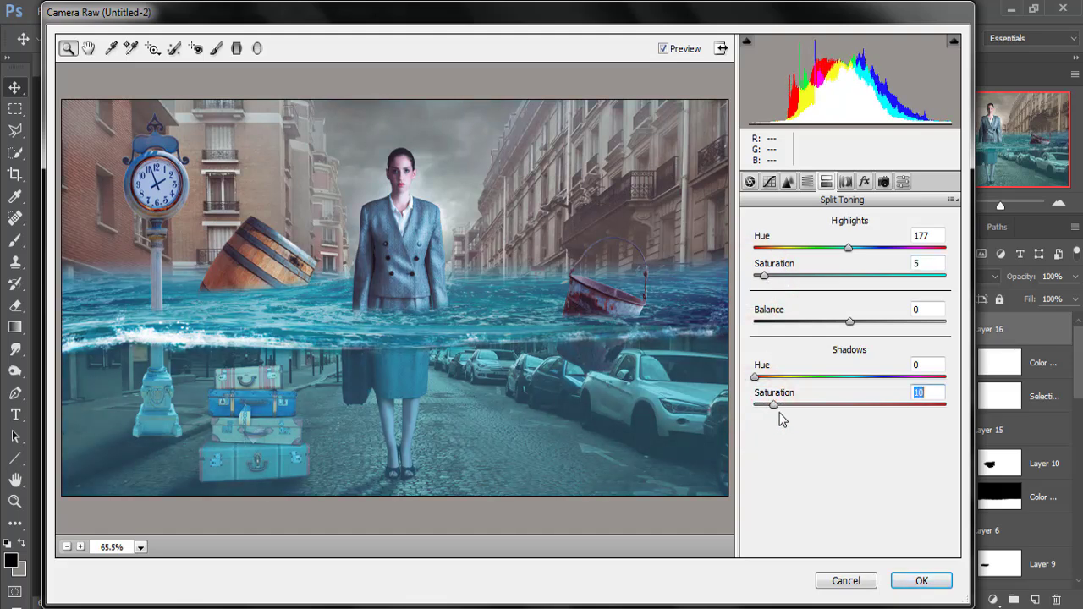
{"action": "left_click", "coordinate": [807, 181]}
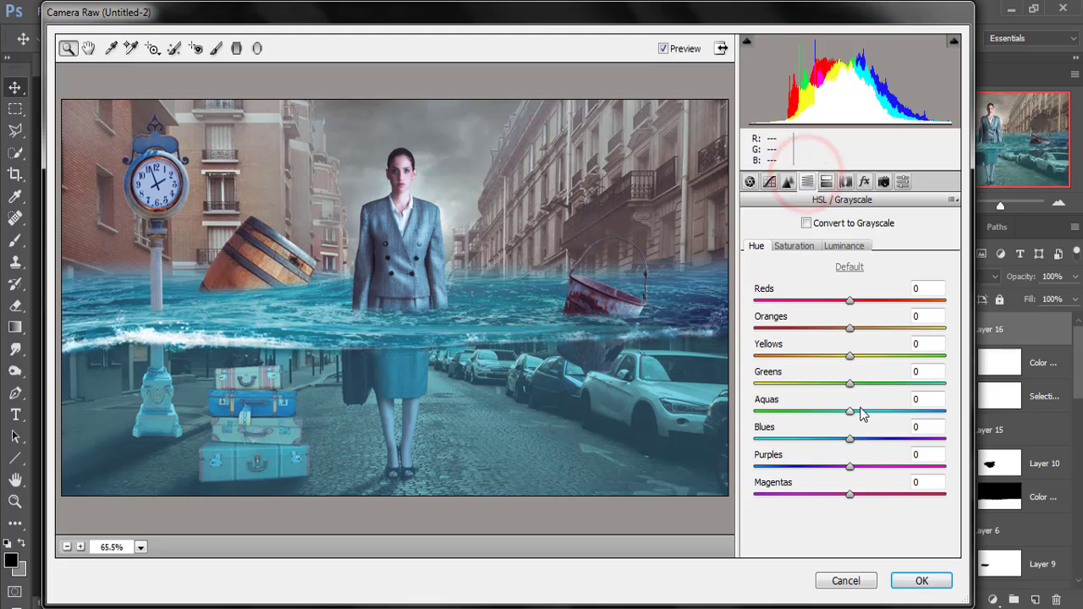
{"action": "mouse_move", "coordinate": [853, 413]}
{"action": "left_mouse_down"}
{"action": "mouse_move", "coordinate": [902, 412]}
{"action": "mouse_move", "coordinate": [806, 414]}
{"action": "left_mouse_up"}
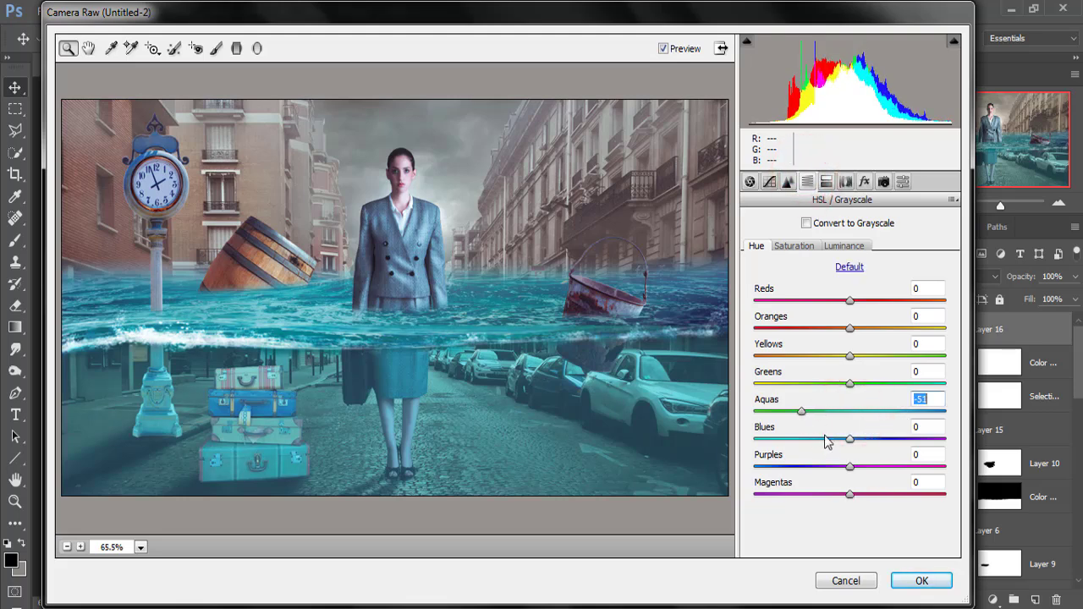
{"action": "left_click", "coordinate": [912, 580]}
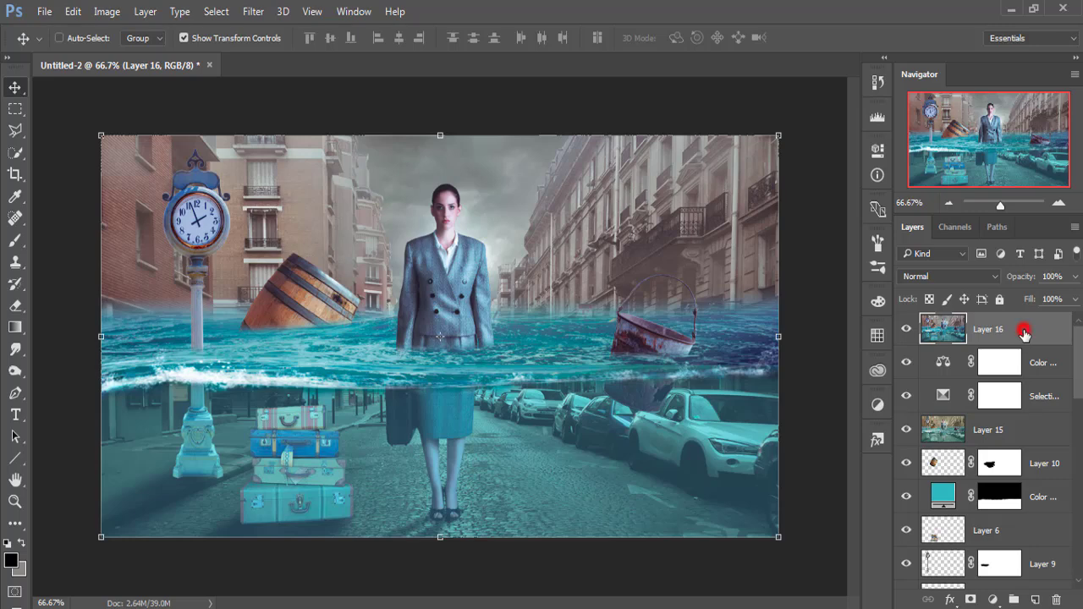
- Apply Color Efex Pro 4 Cross Processing, method B02, at about 21% strength to Layer 16
{"action": "left_click", "coordinate": [993, 600]}
{"action": "left_click", "coordinate": [993, 600]}
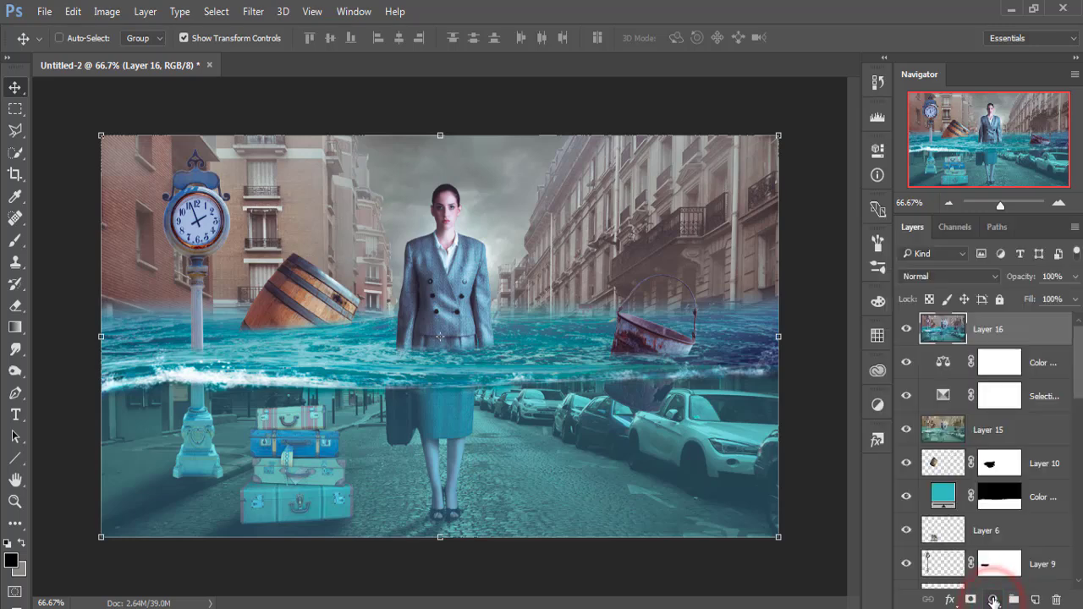
{"action": "left_click", "coordinate": [1011, 323]}
{"action": "left_click", "coordinate": [254, 11]}
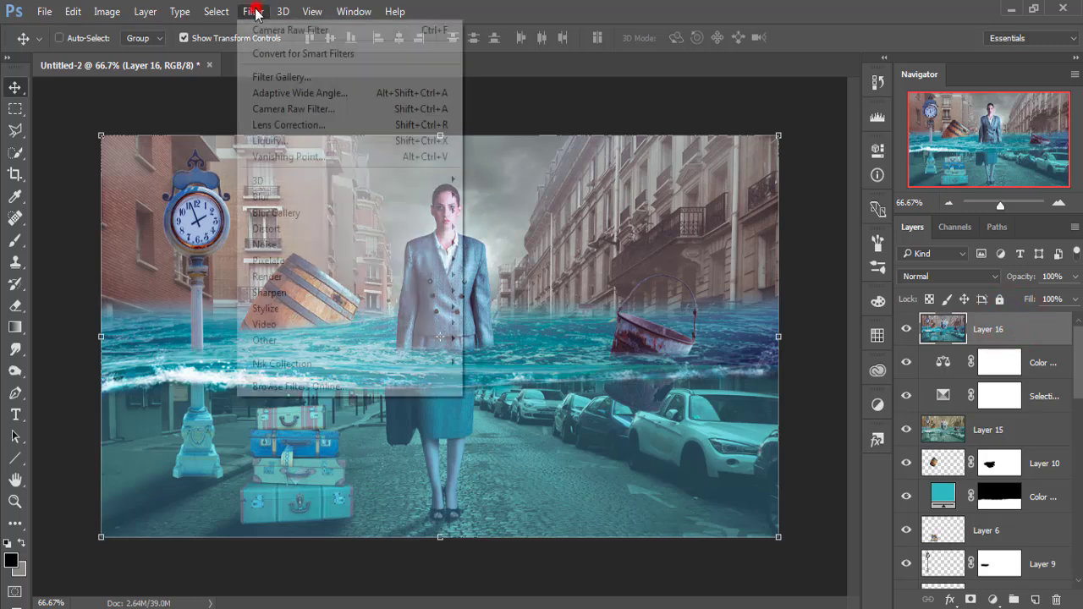
{"action": "mouse_move", "coordinate": [349, 340]}
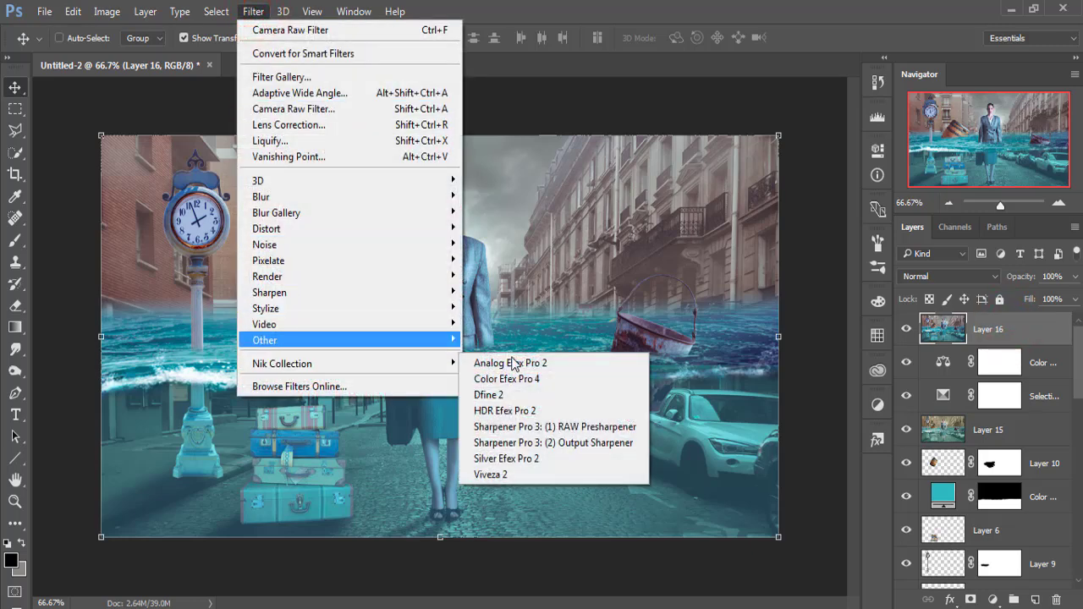
{"action": "left_click", "coordinate": [517, 379]}
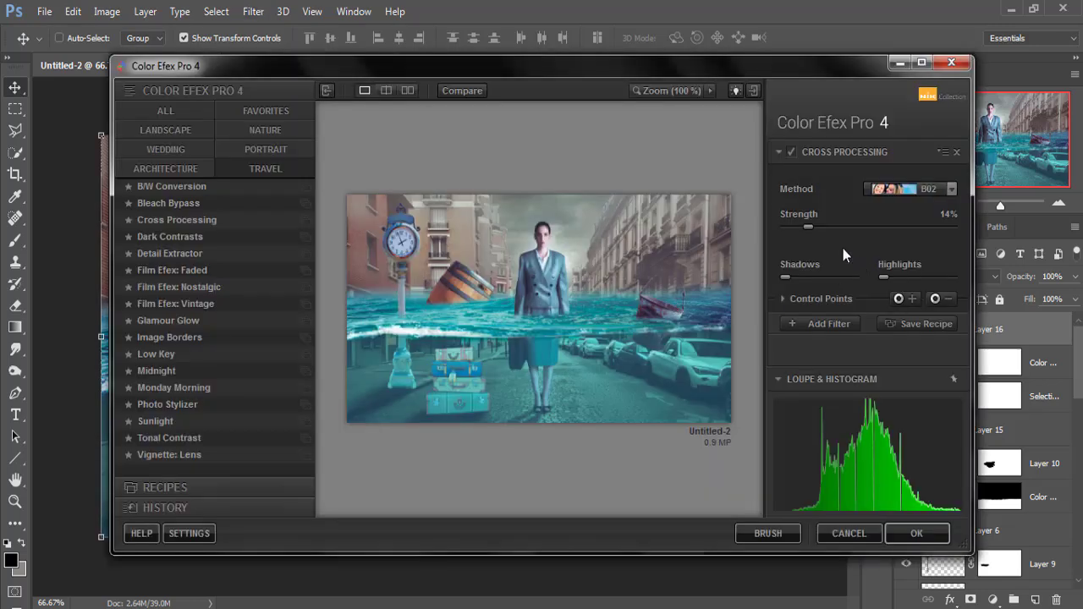
{"action": "mouse_move", "coordinate": [810, 226]}
{"action": "left_mouse_down"}
{"action": "mouse_move", "coordinate": [800, 227]}
{"action": "mouse_move", "coordinate": [822, 225]}
{"action": "left_mouse_up"}
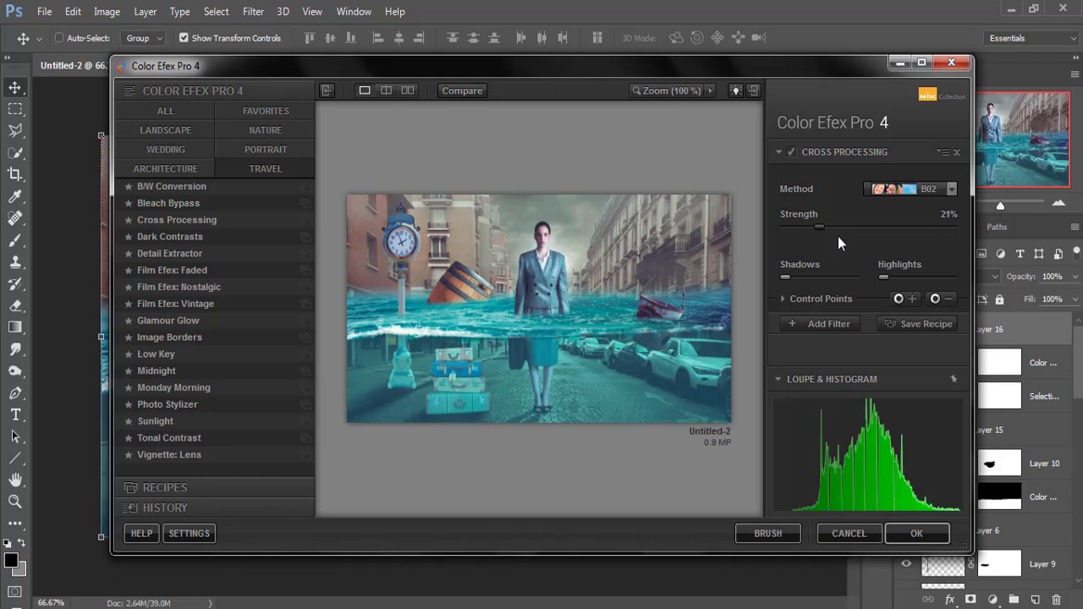
{"action": "left_click", "coordinate": [931, 530]}
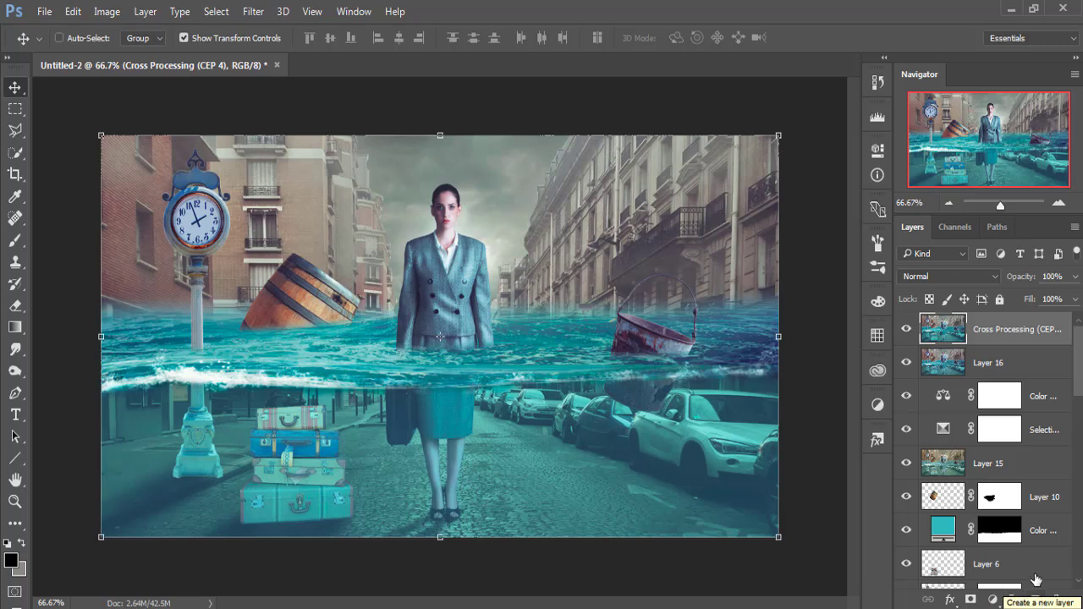
- Add a 50% gray Layer 17 in Overlay mode, then stamp visible layers into Layer 18
{"action": "left_click", "coordinate": [1044, 601]}
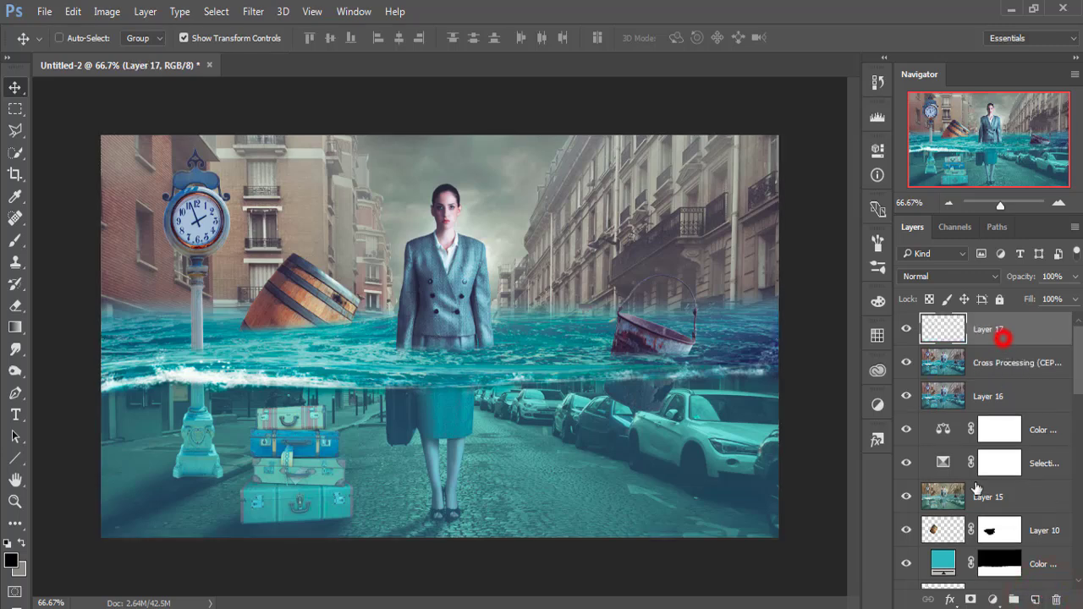
{"action": "left_click", "coordinate": [73, 11]}
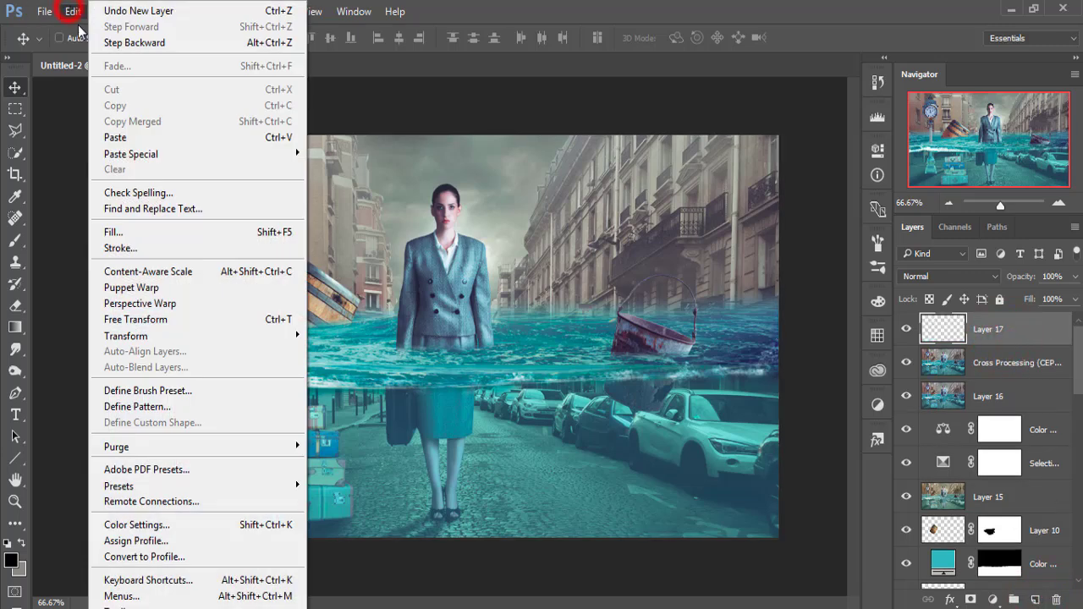
{"action": "left_click", "coordinate": [122, 232]}
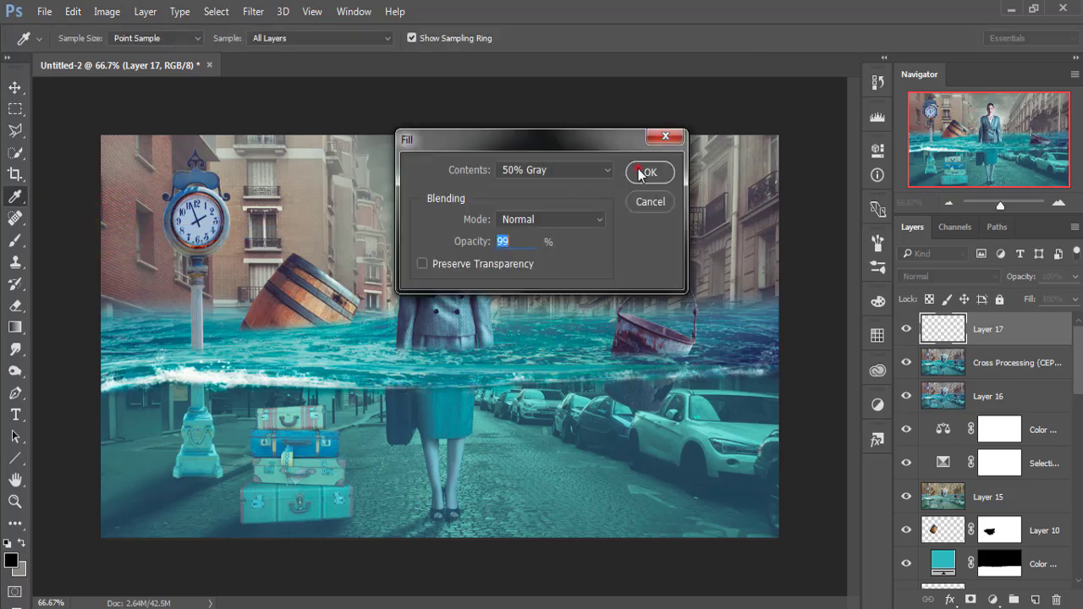
{"action": "left_click", "coordinate": [643, 173]}
{"action": "left_click", "coordinate": [971, 276]}
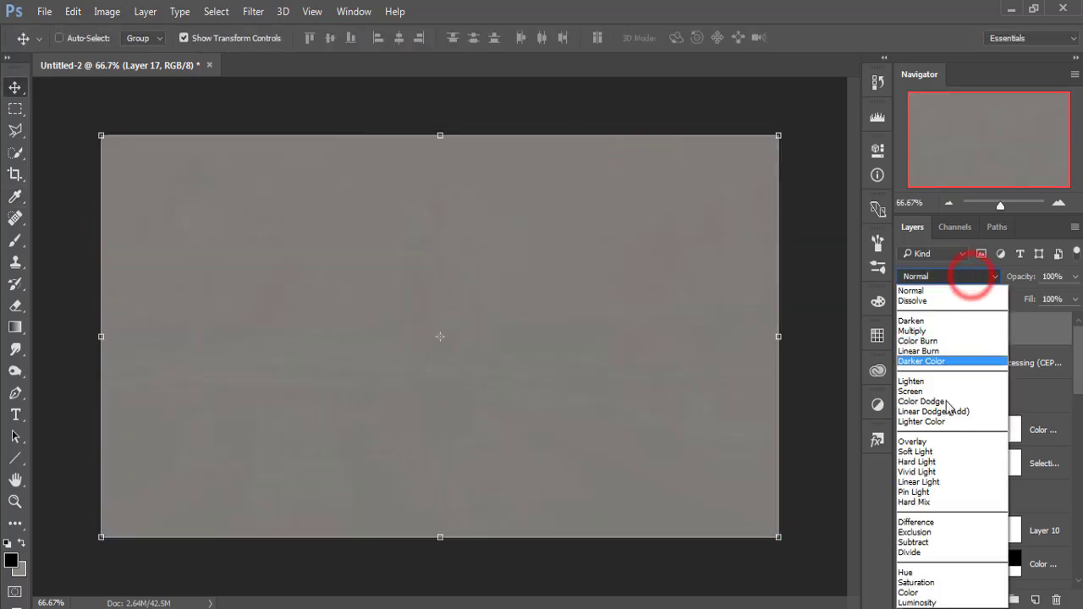
{"action": "left_click", "coordinate": [940, 442]}
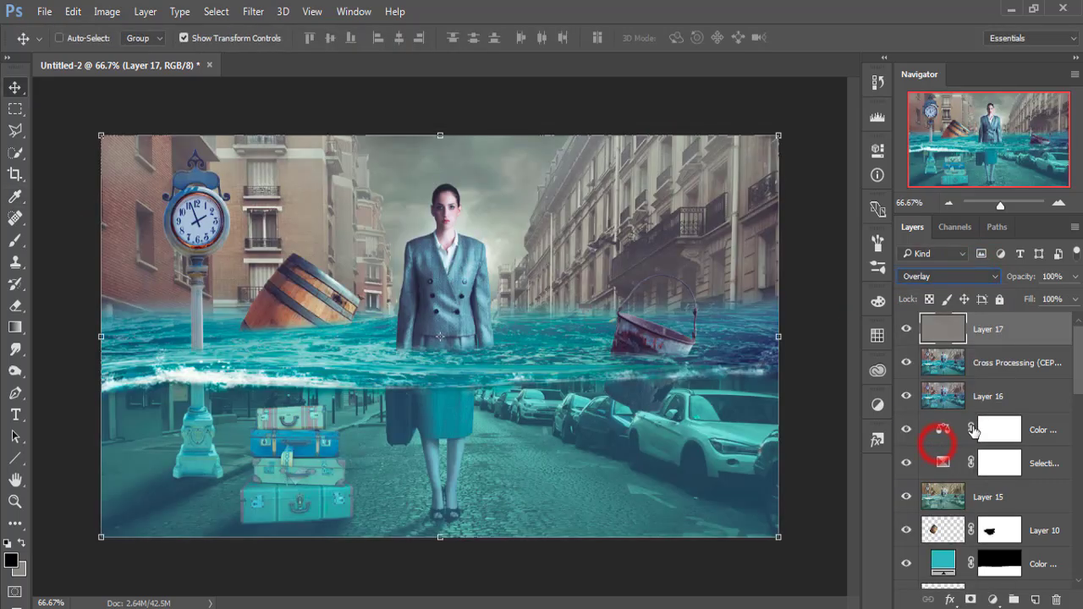
{"action": "left_click", "coordinate": [1000, 335]}
{"action": "key", "text": "ctrl"}
{"action": "key", "text": "ctrl+alt+shift+e"}
- Give merged Layer 18 a Camera Raw post-crop vignette with amount -23
{"action": "left_click", "coordinate": [983, 331]}
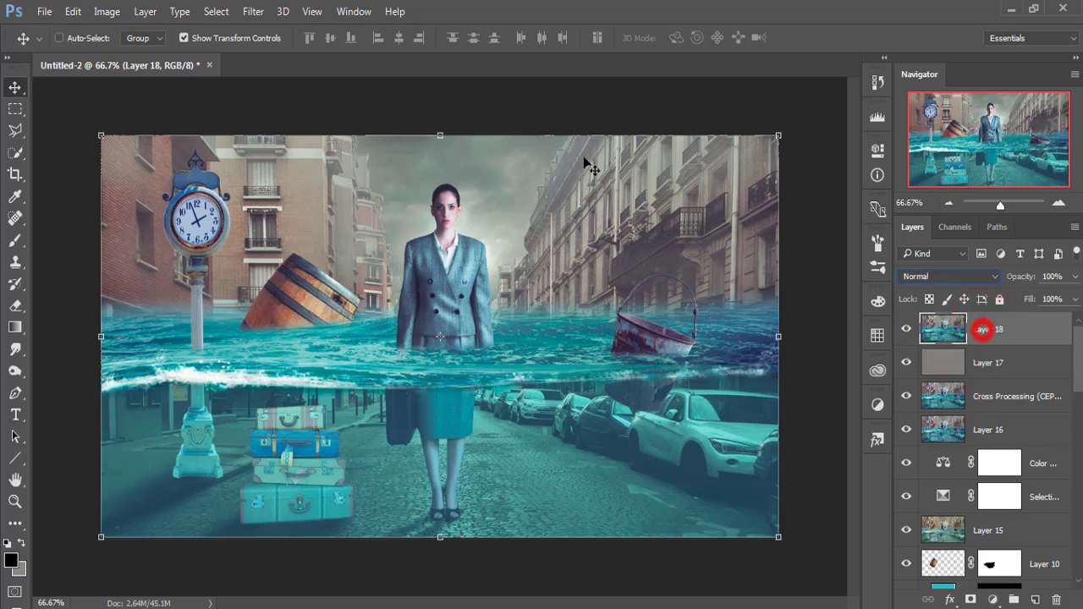
{"action": "left_click", "coordinate": [255, 12]}
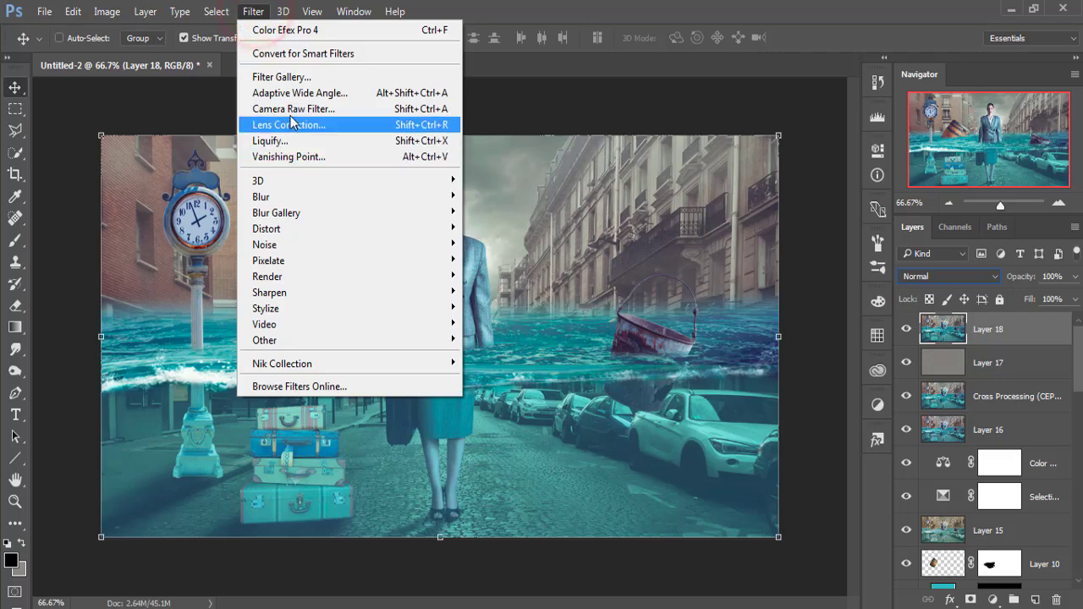
{"action": "left_click", "coordinate": [290, 109]}
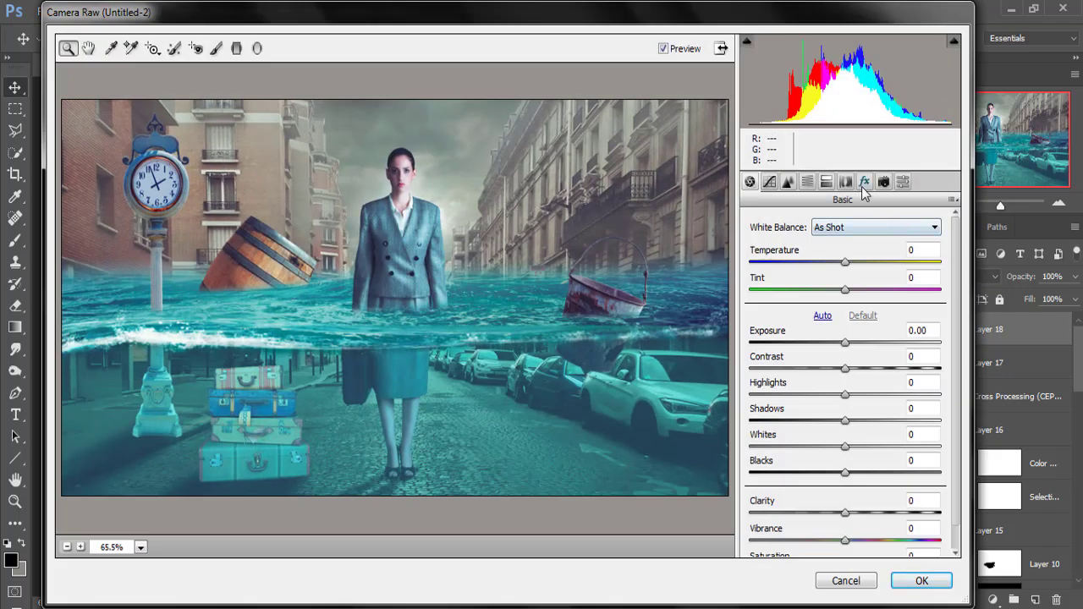
{"action": "left_click", "coordinate": [864, 182]}
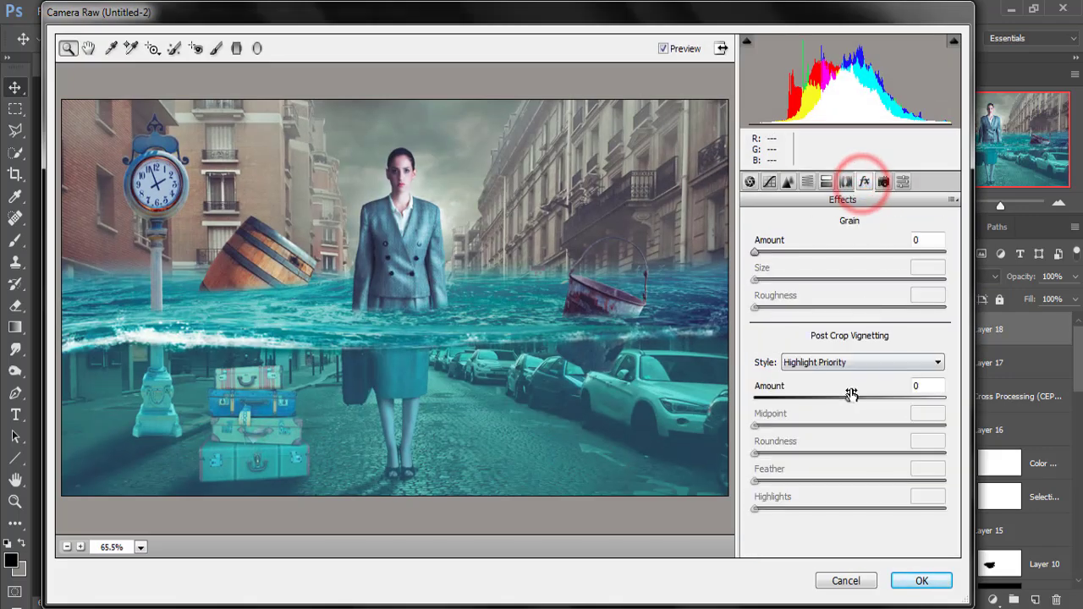
{"action": "left_click_drag", "start_coordinate": [850, 398], "coordinate": [829, 404]}
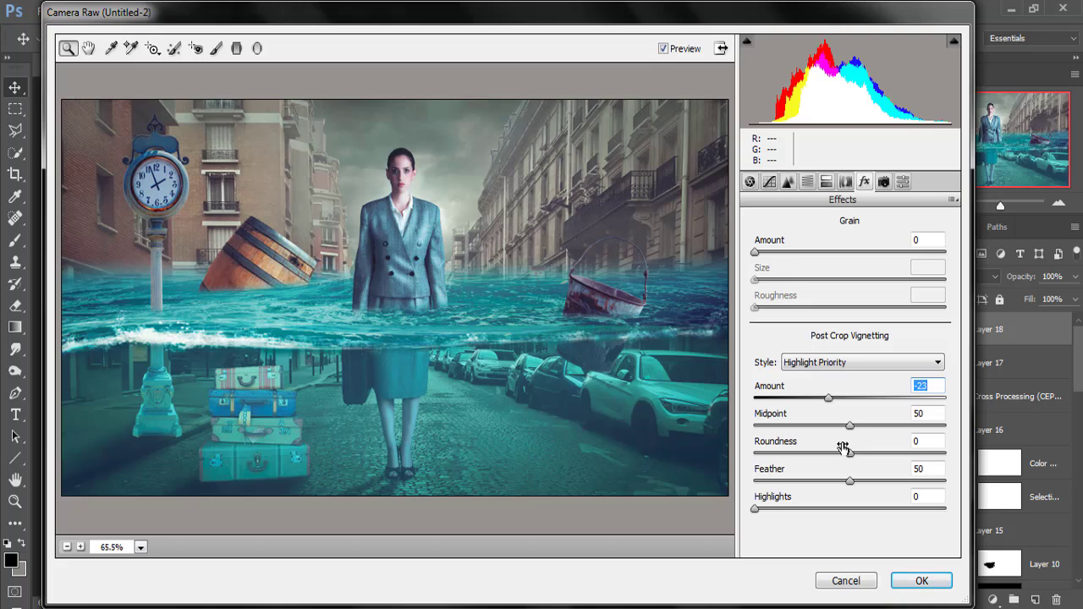
{"action": "left_click", "coordinate": [920, 580]}
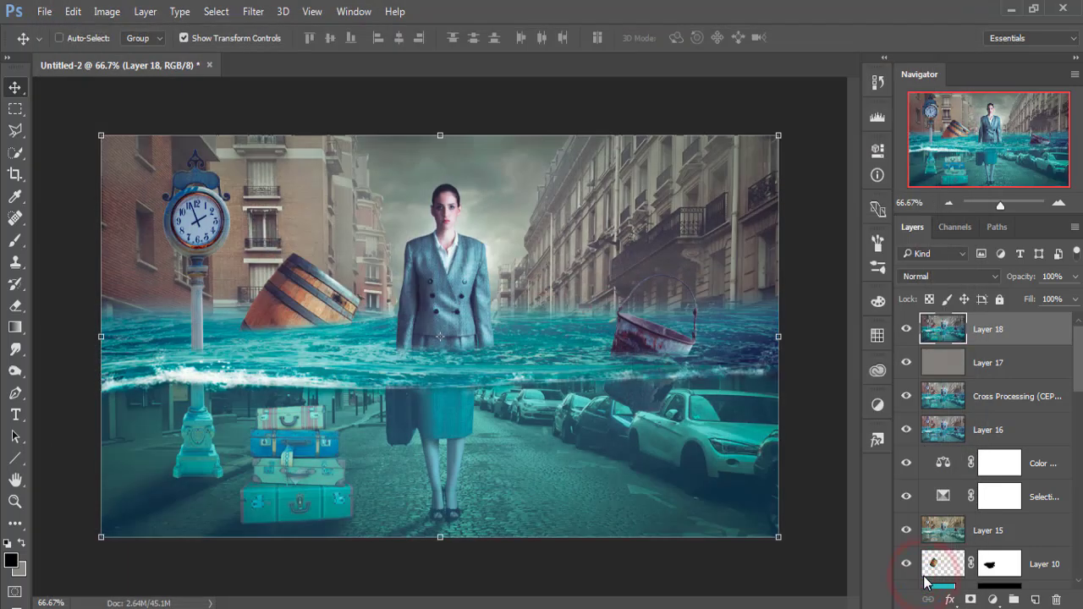
- Add a Warming Filter (85) photo filter at 25% density, then stamp visible into Layer 19
{"action": "left_click", "coordinate": [993, 600]}
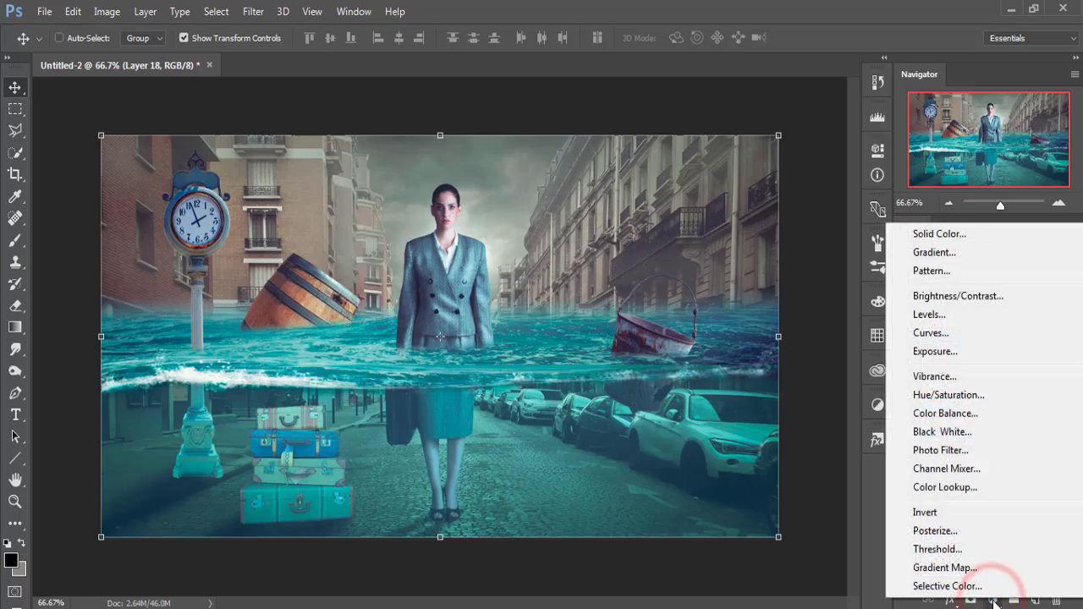
{"action": "left_click", "coordinate": [946, 453]}
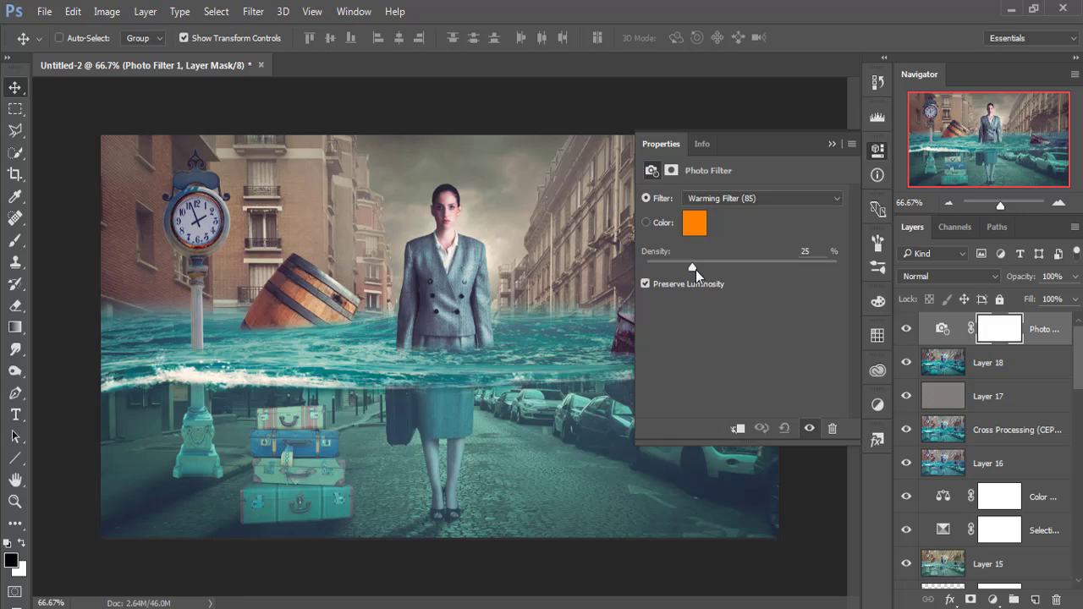
{"action": "left_click", "coordinate": [831, 145]}
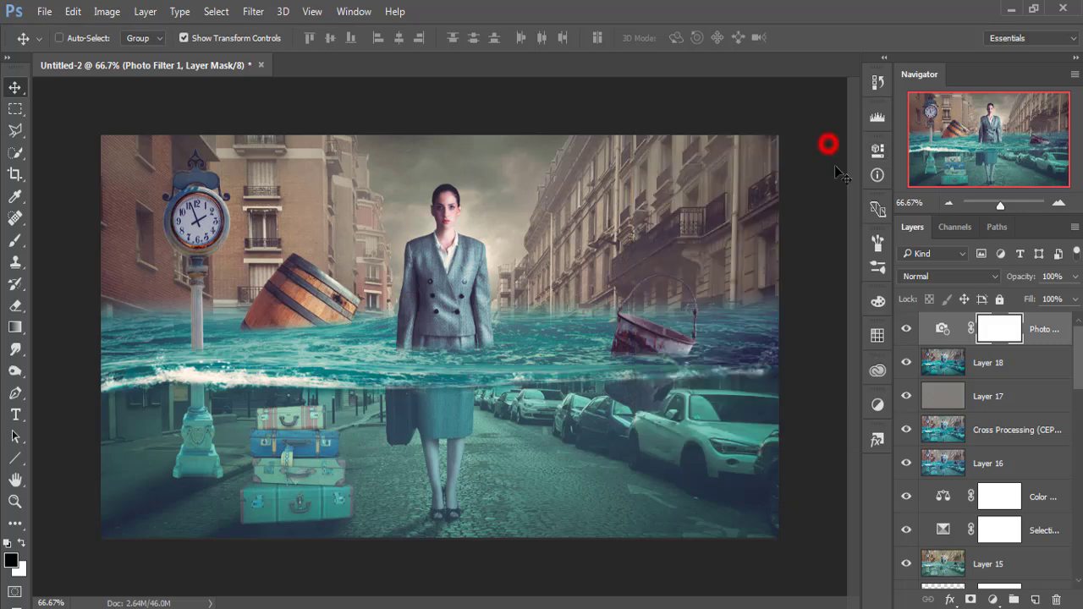
{"action": "left_click", "coordinate": [1045, 331]}
{"action": "key", "text": "ctrl"}
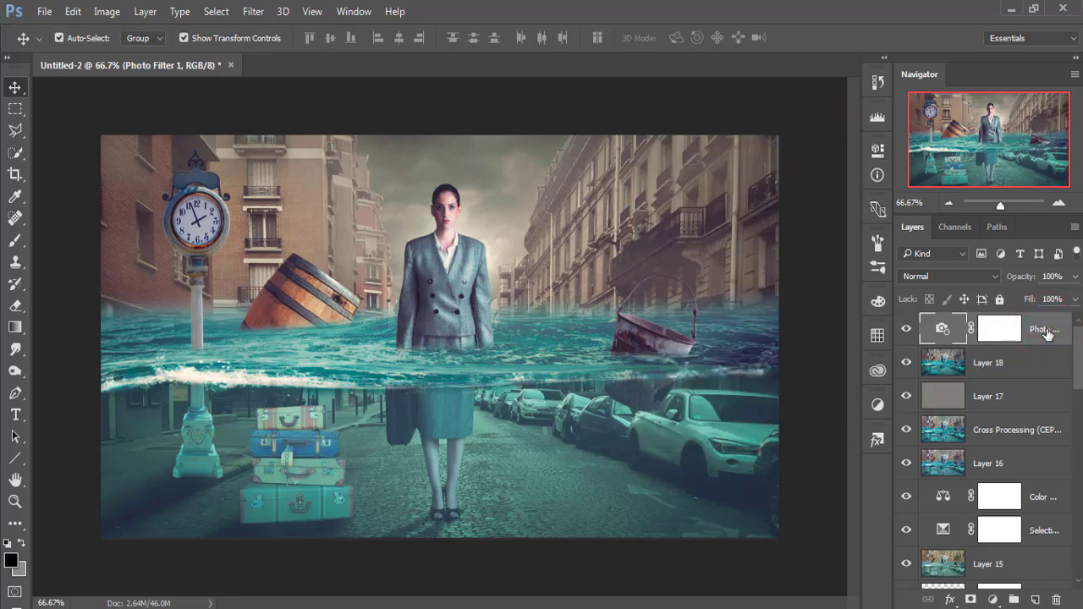
{"action": "key", "text": "ctrl+alt+shift+e"}
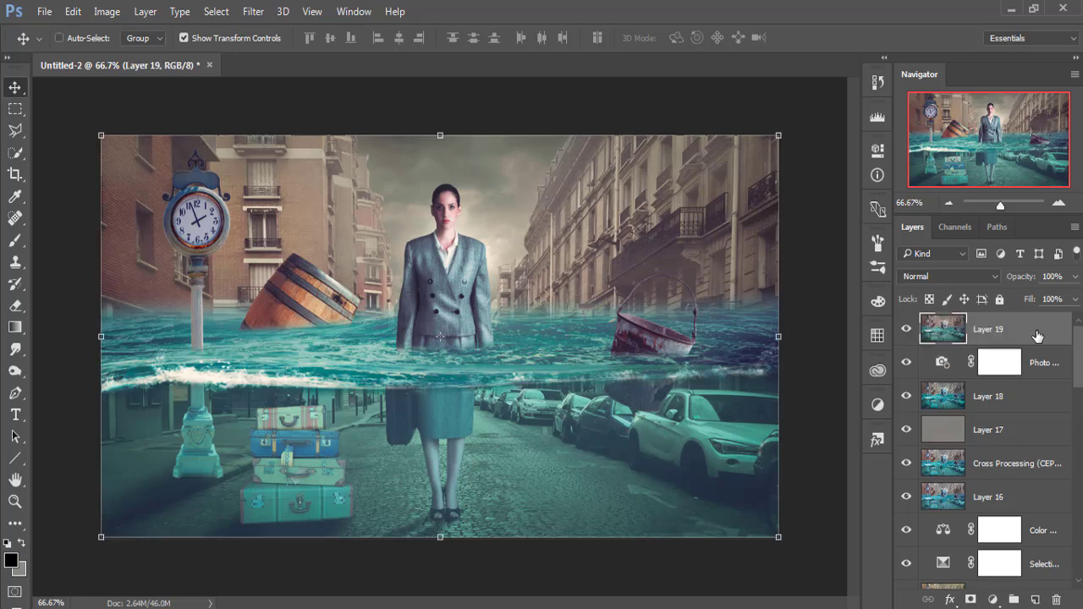
{"action": "left_click", "coordinate": [1031, 335]}
- Add a Gradient Map adjustment layer set to Soft Light blend mode
{"action": "left_click", "coordinate": [996, 600]}
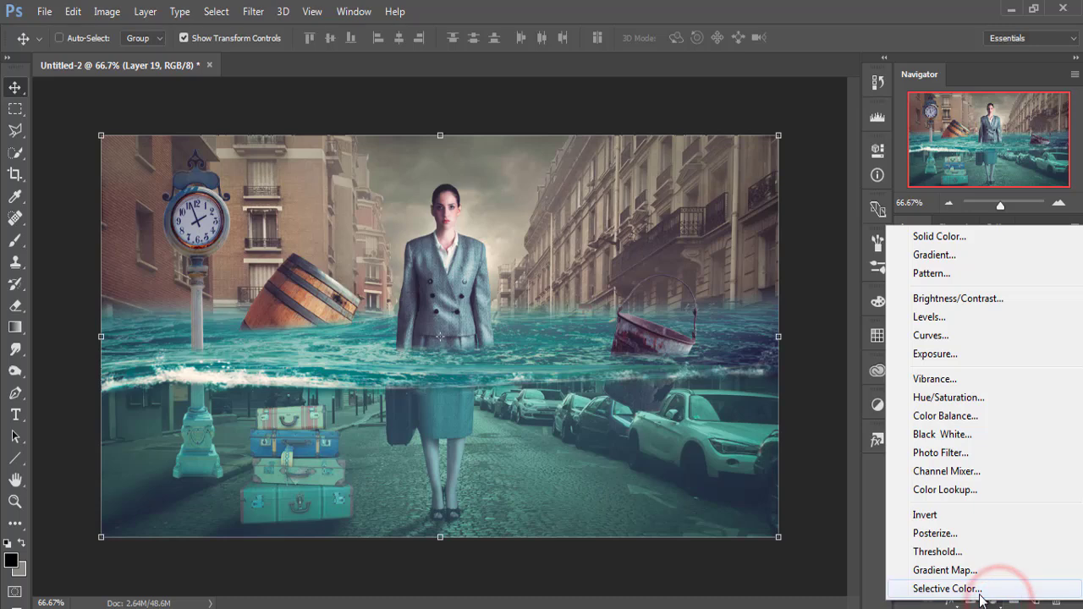
{"action": "left_click", "coordinate": [976, 571]}
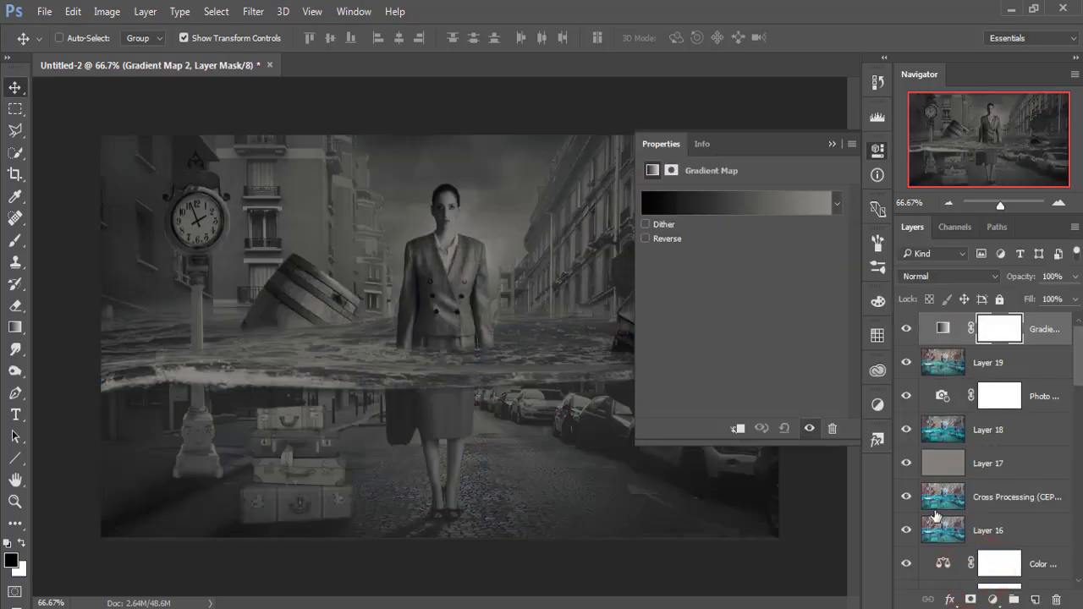
{"action": "left_click", "coordinate": [972, 286]}
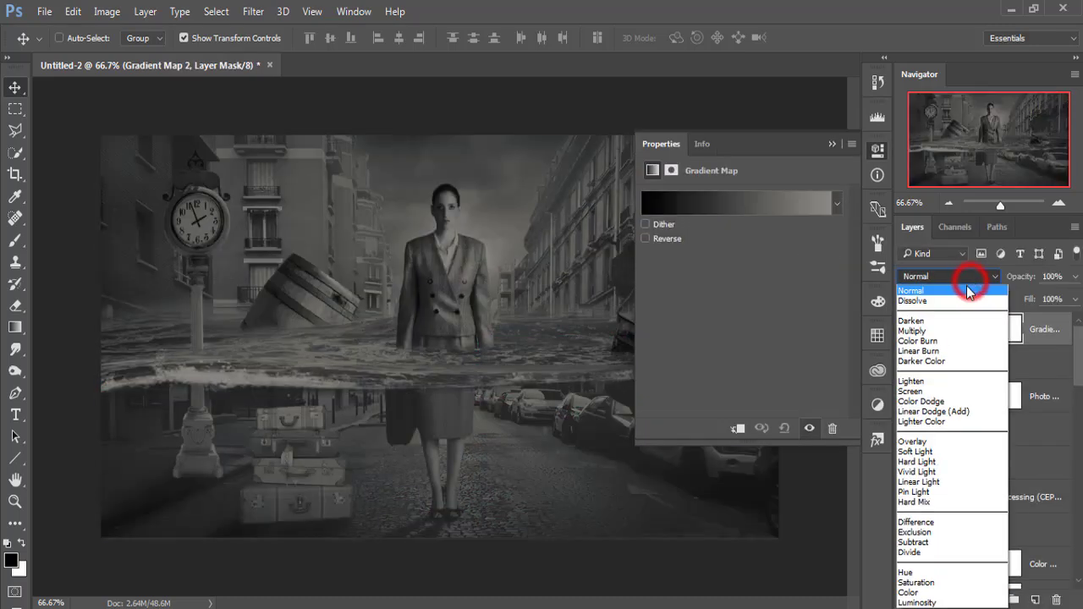
{"action": "left_click", "coordinate": [948, 458]}
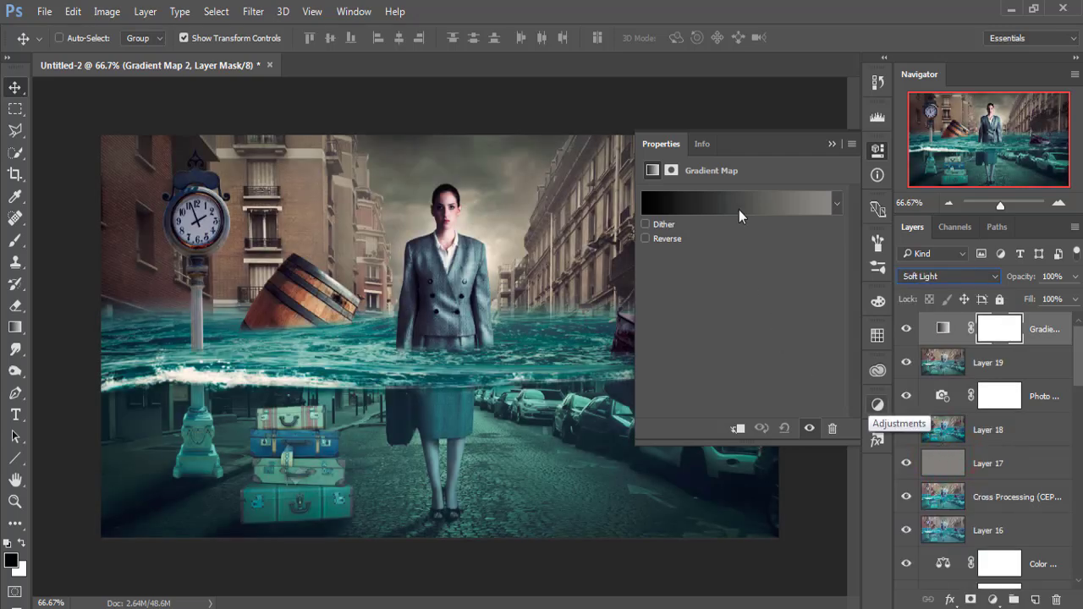
- Change the gradient's black stop to the deep gray #3d3d3d
{"action": "left_click", "coordinate": [699, 210]}
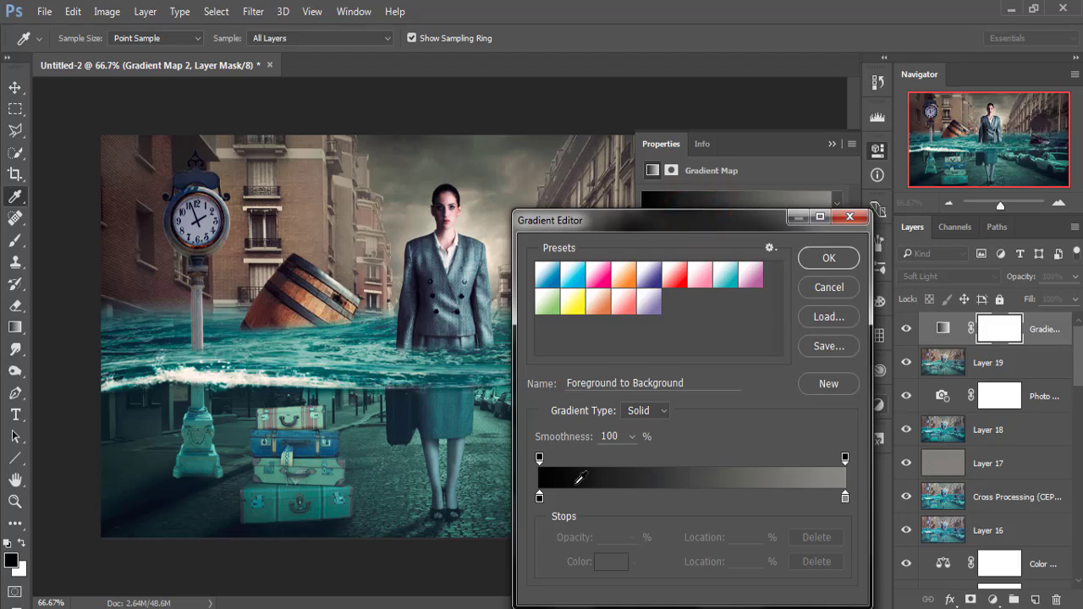
{"action": "left_click", "coordinate": [539, 497]}
{"action": "left_click", "coordinate": [611, 562]}
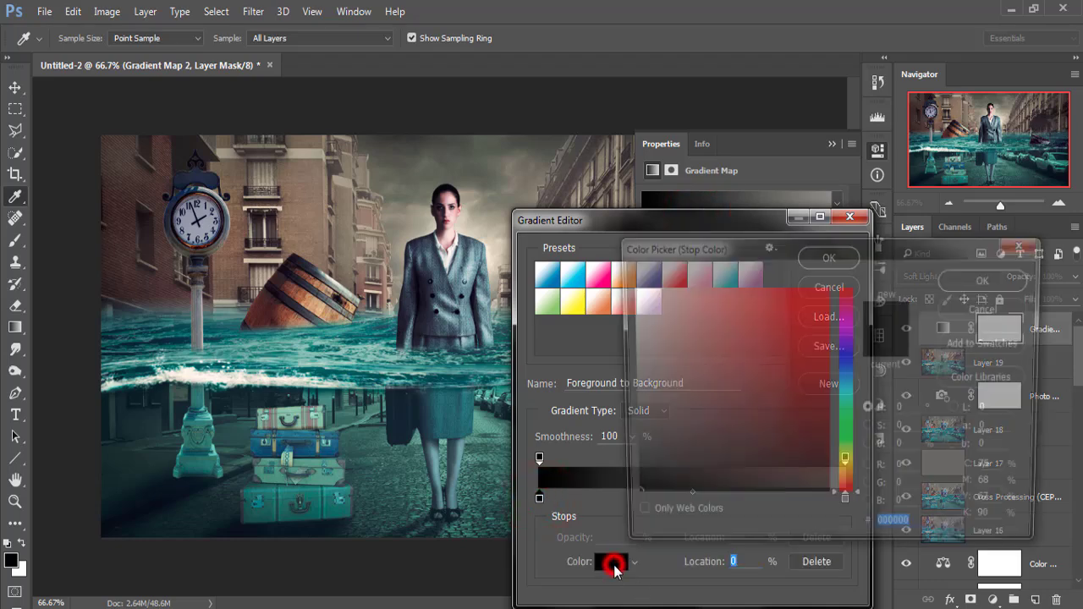
{"action": "left_click", "coordinate": [631, 450]}
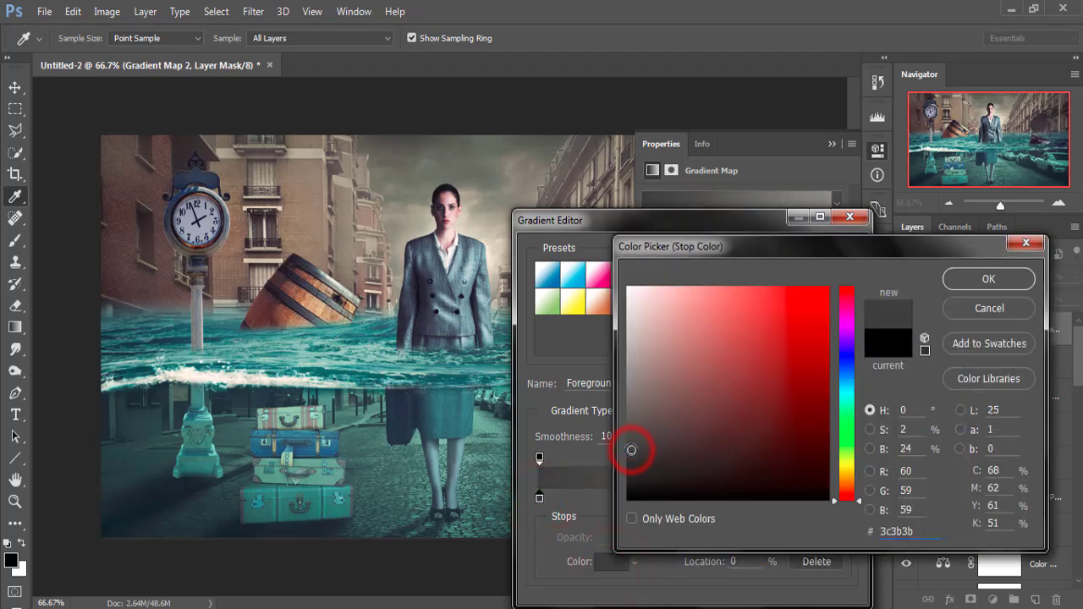
{"action": "left_click_drag", "start_coordinate": [631, 449], "coordinate": [628, 449]}
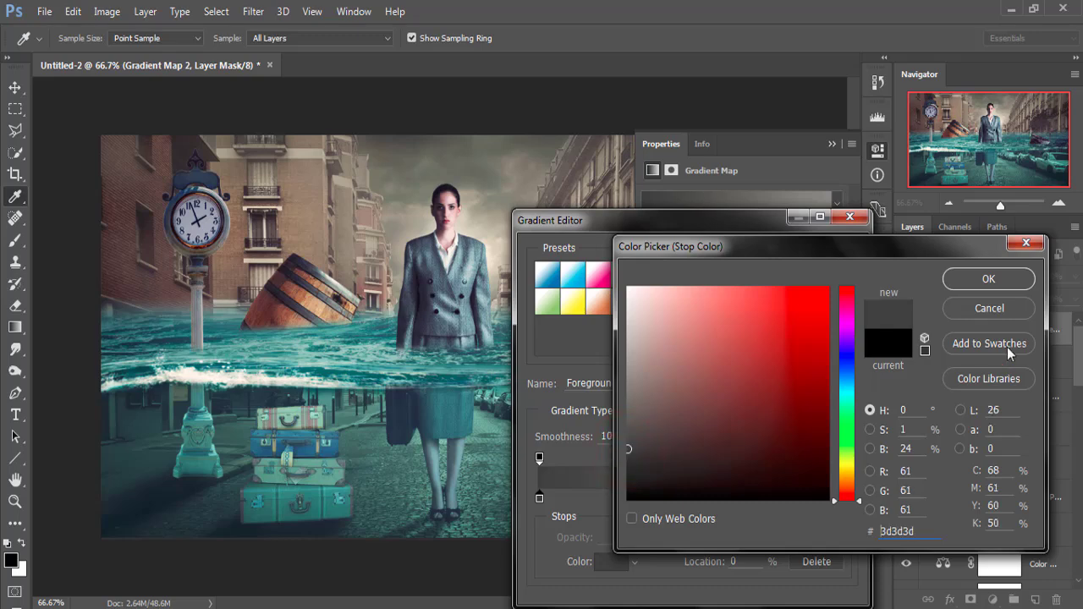
{"action": "left_click", "coordinate": [981, 282]}
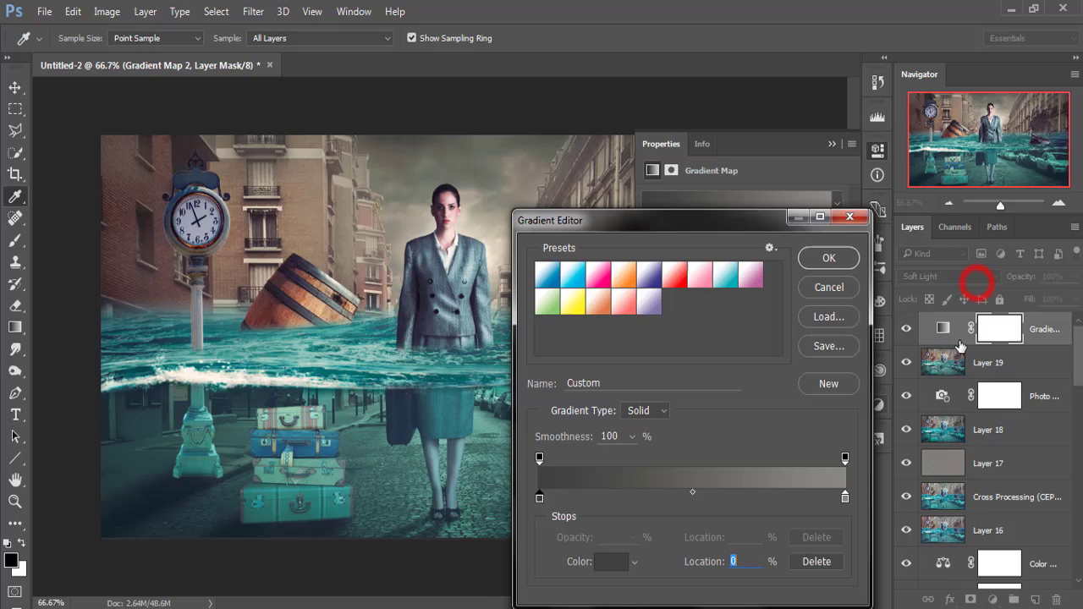
{"action": "left_click", "coordinate": [820, 260]}
{"action": "left_click", "coordinate": [1047, 328]}
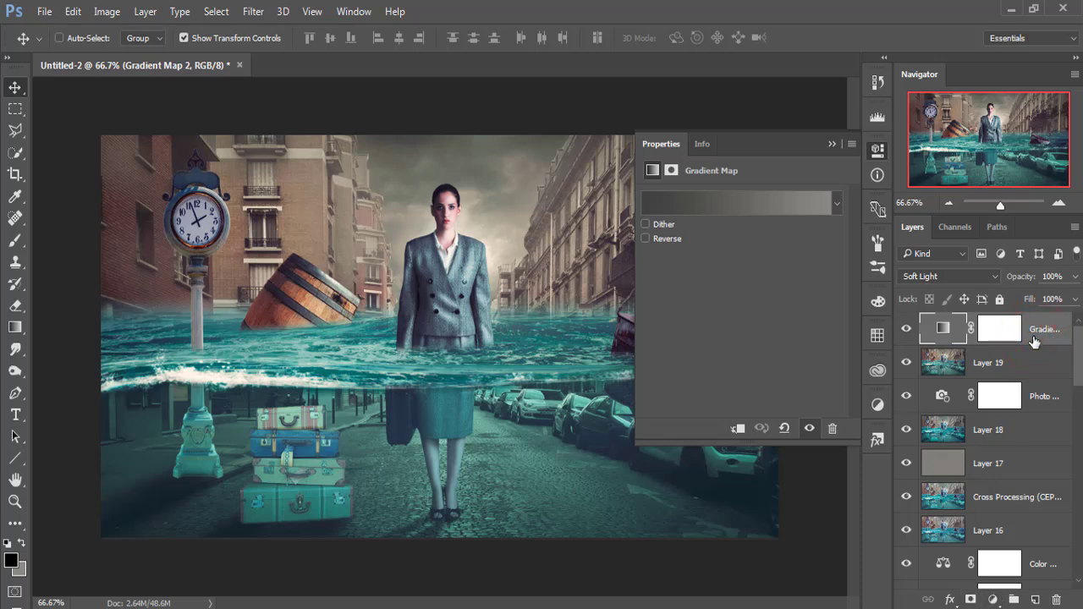
- Stamp into Layer 20, add Selective Color with Cyans cyan +49, then stamp into Layer 21
{"action": "key", "text": "ctrl+alt+shift+e"}
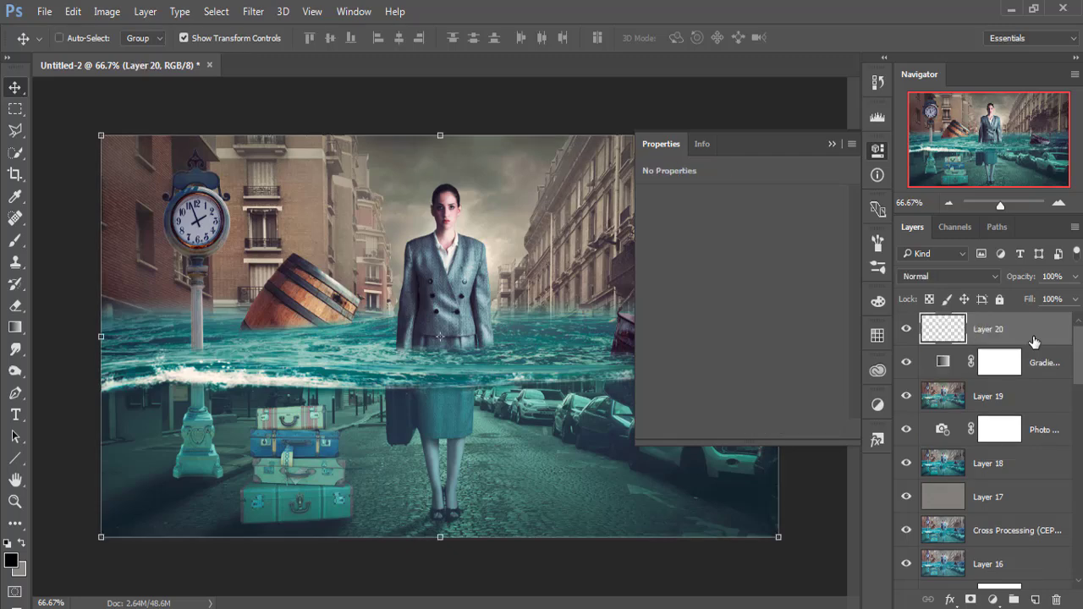
{"action": "left_click", "coordinate": [1034, 339]}
{"action": "left_click", "coordinate": [994, 600]}
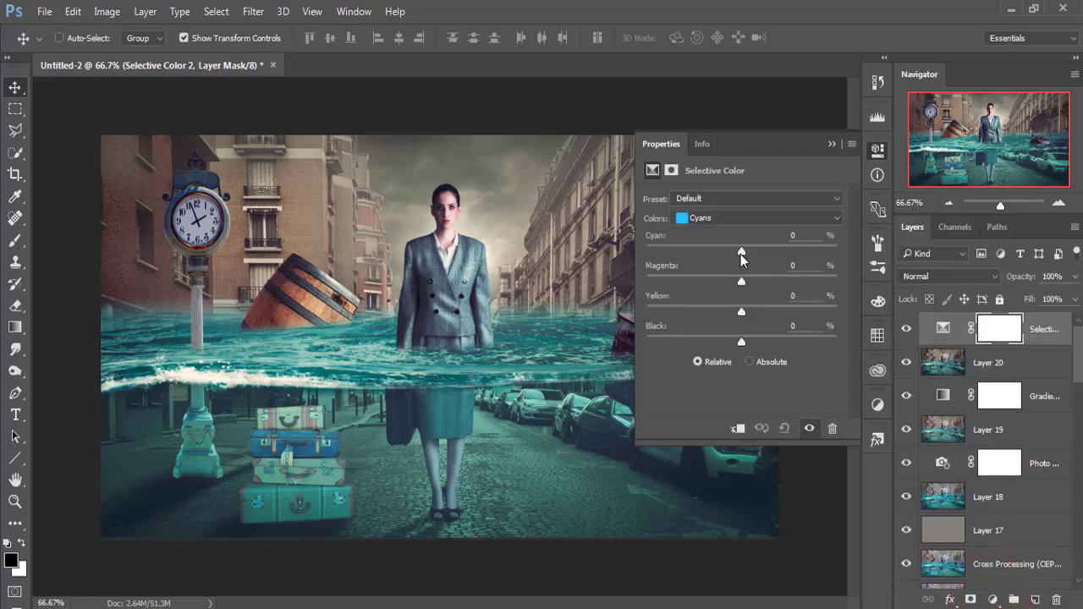
{"action": "mouse_move", "coordinate": [740, 254]}
{"action": "left_mouse_down"}
{"action": "mouse_move", "coordinate": [715, 255]}
{"action": "mouse_move", "coordinate": [759, 256]}
{"action": "left_mouse_up"}
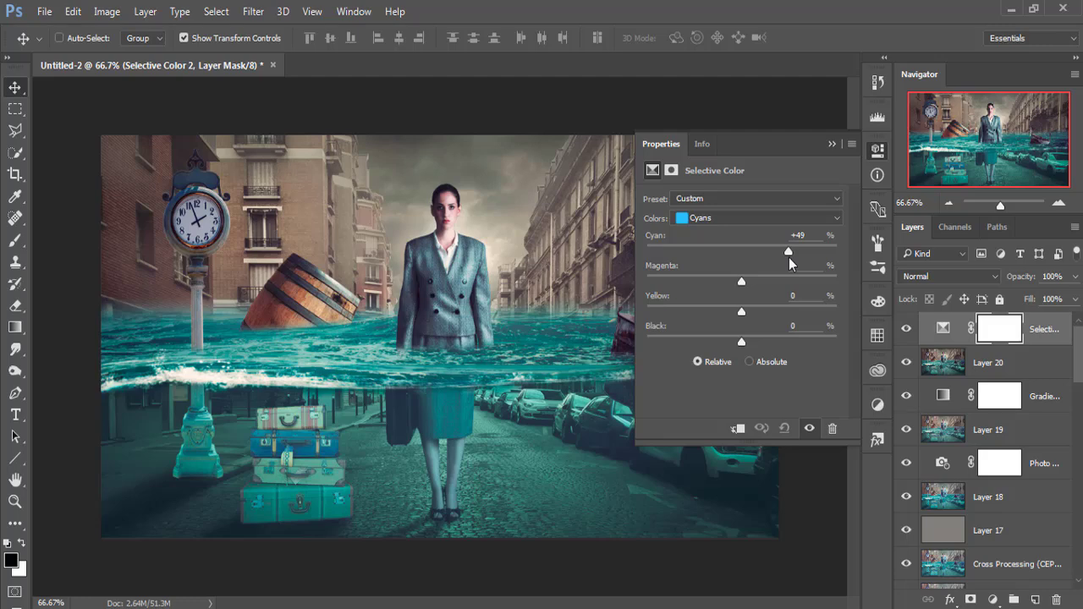
{"action": "left_click", "coordinate": [826, 145]}
{"action": "left_click", "coordinate": [1050, 330]}
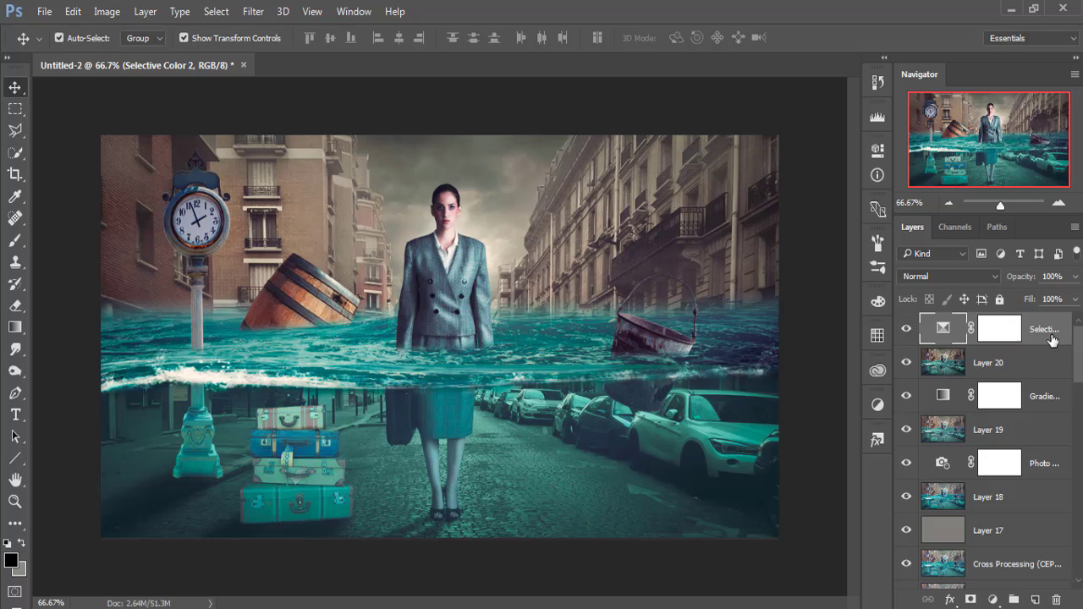
{"action": "key", "text": "ctrl+alt+shift+e"}
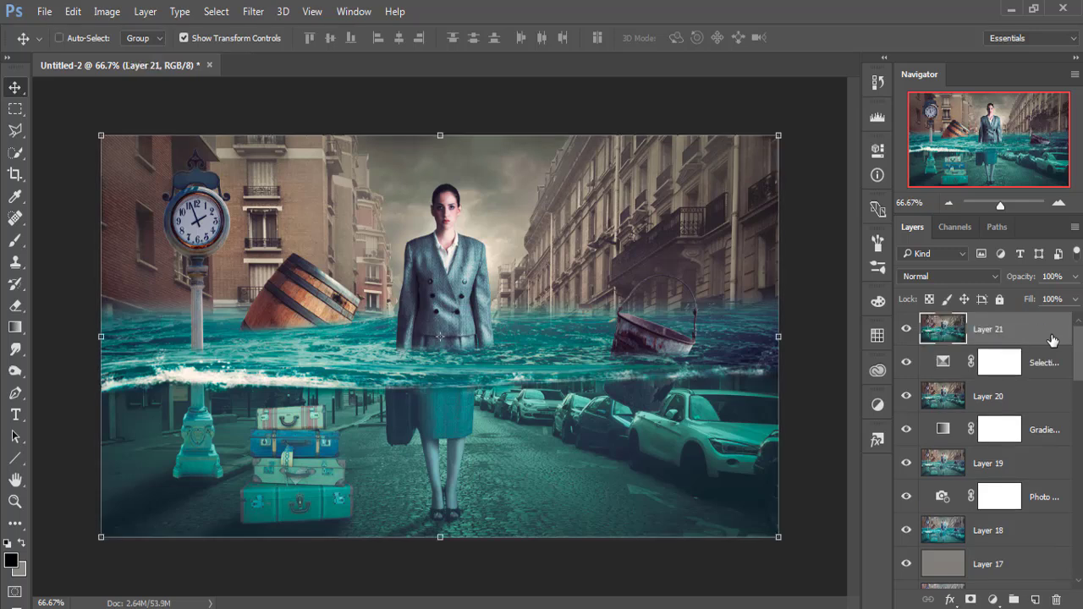